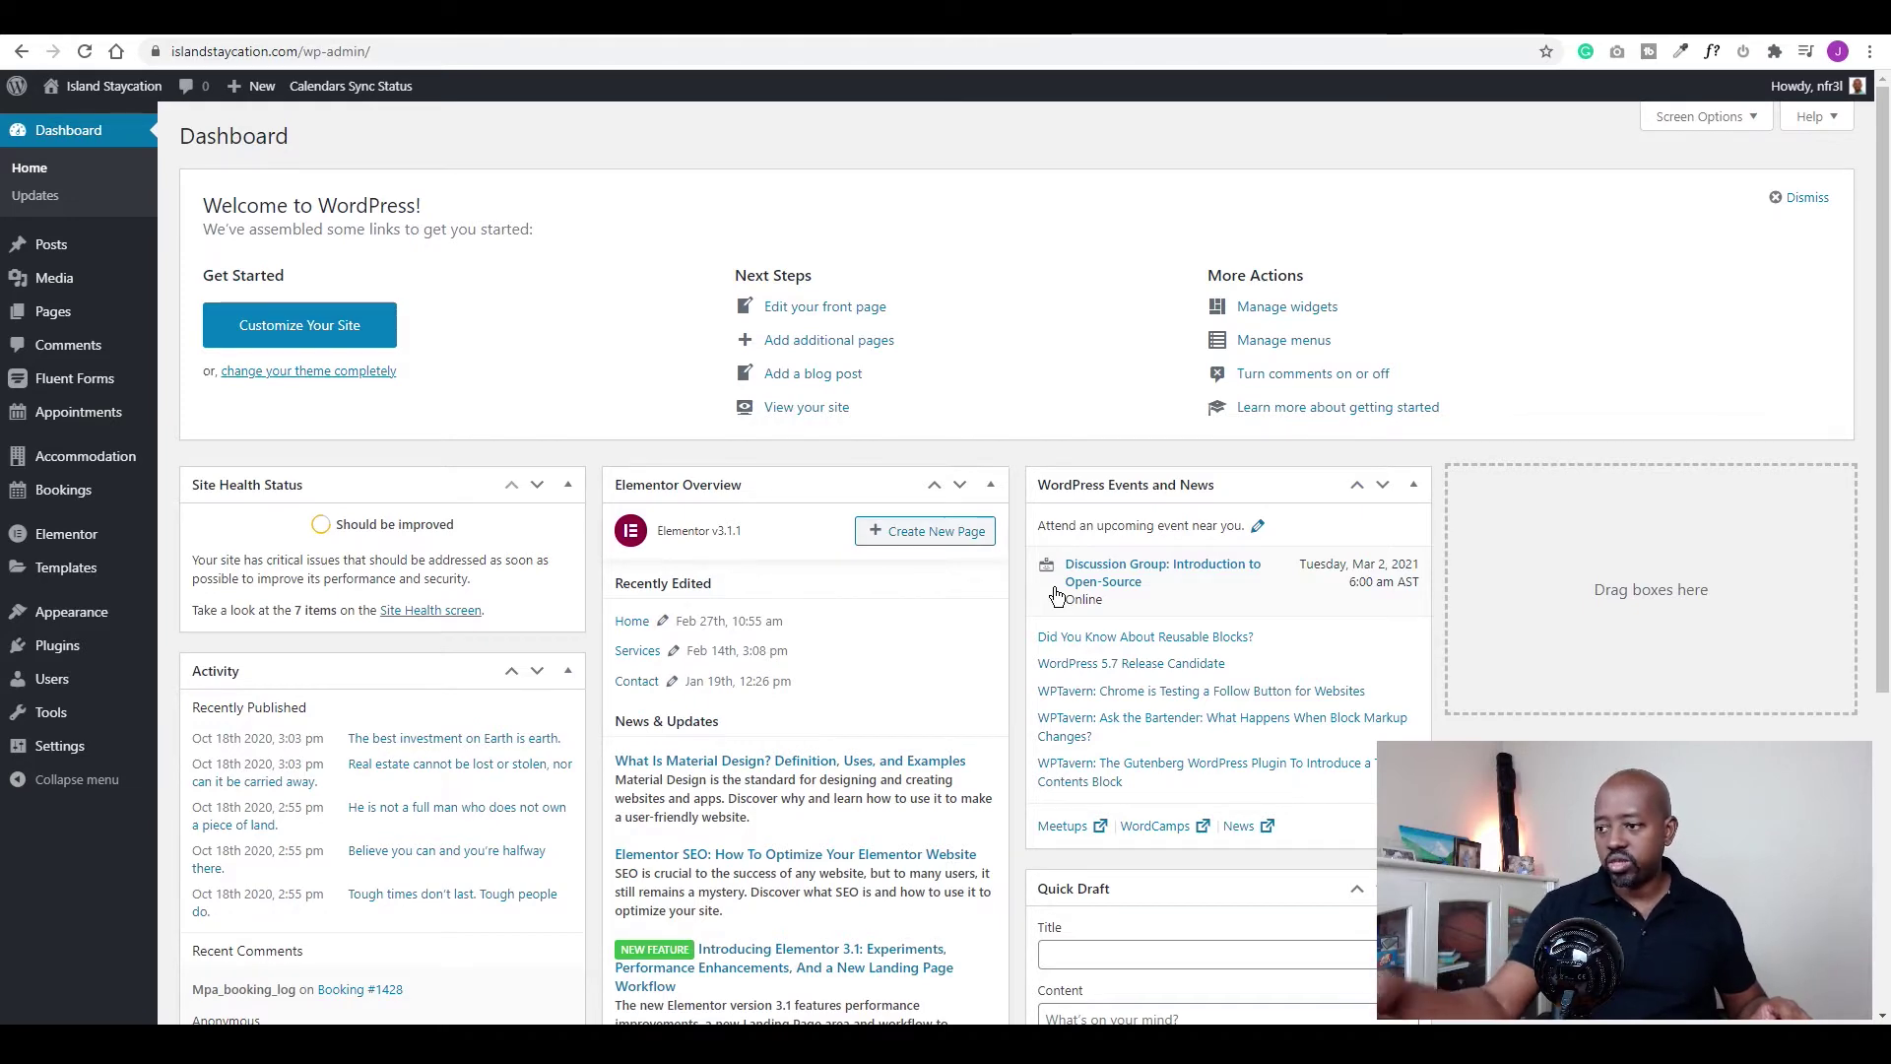
# Look over the default WordPress dashboard of the Island Staycation site
pyautogui.scroll(-6, 884, 601)
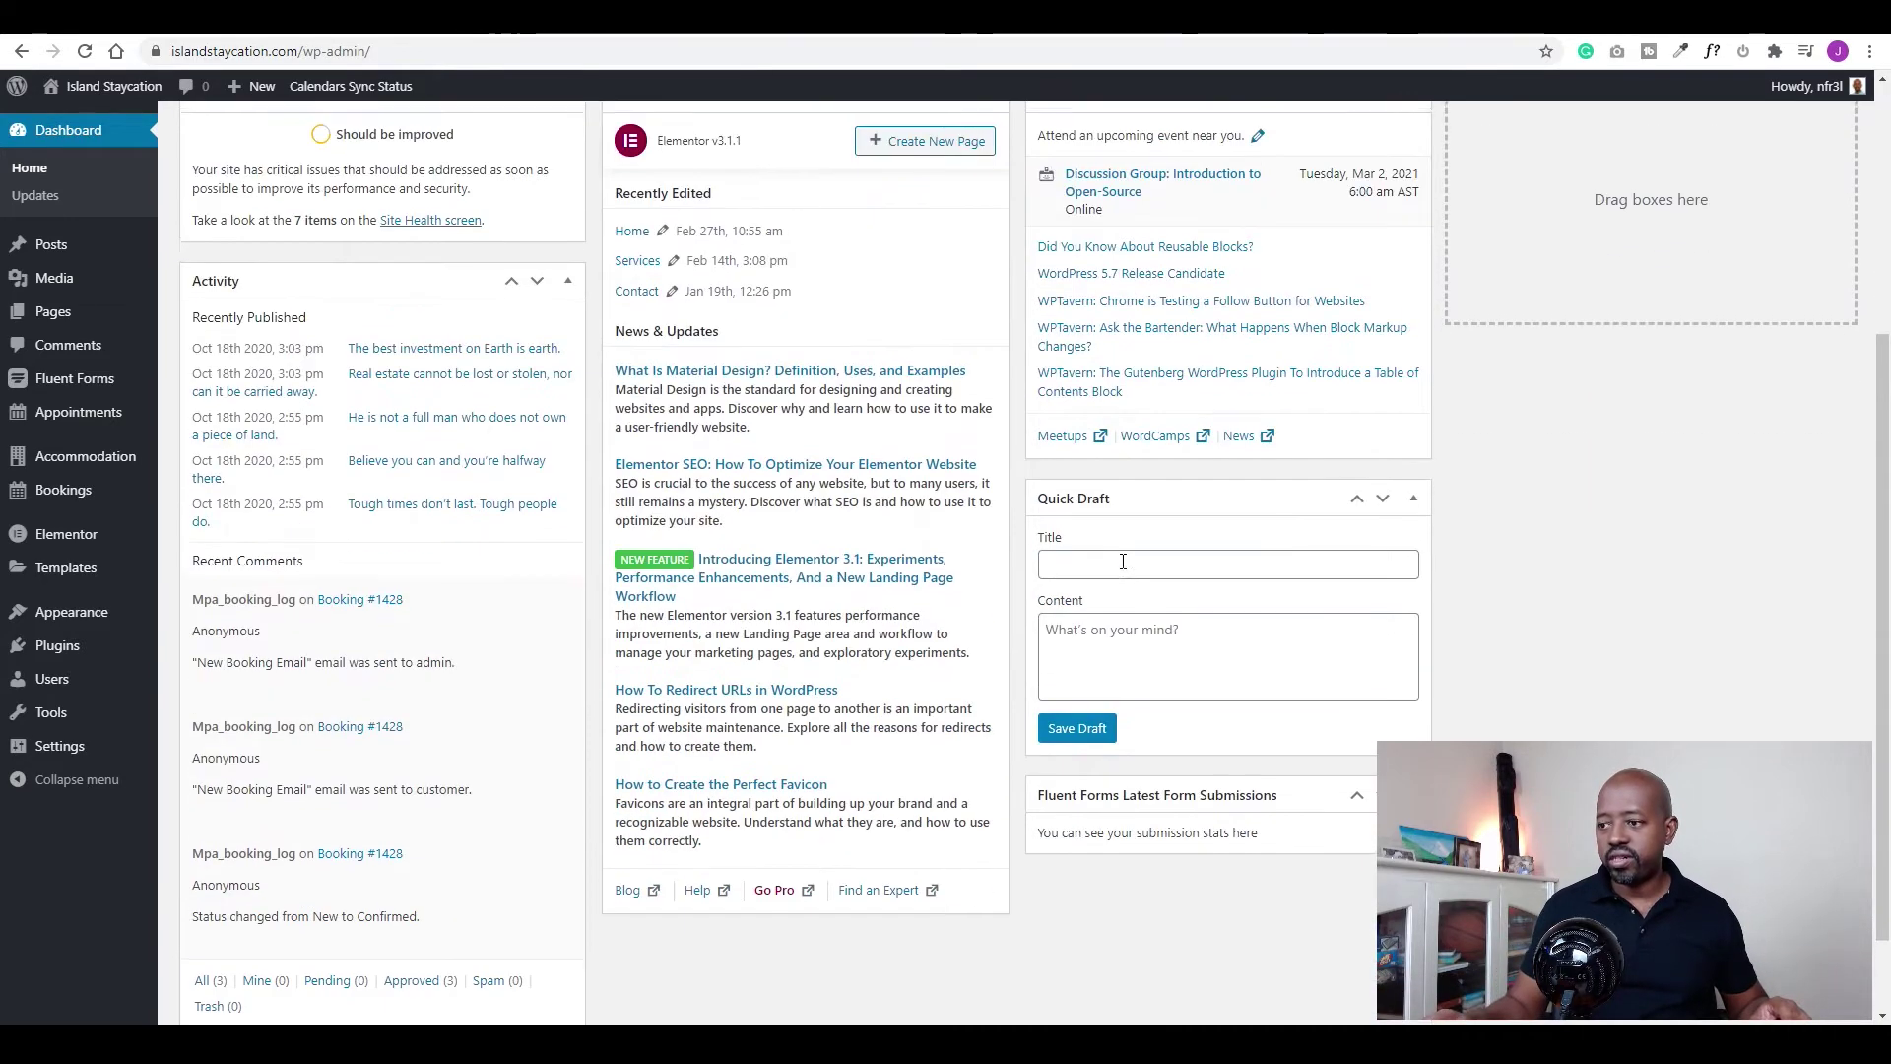
pyautogui.scroll(6, 853, 433)
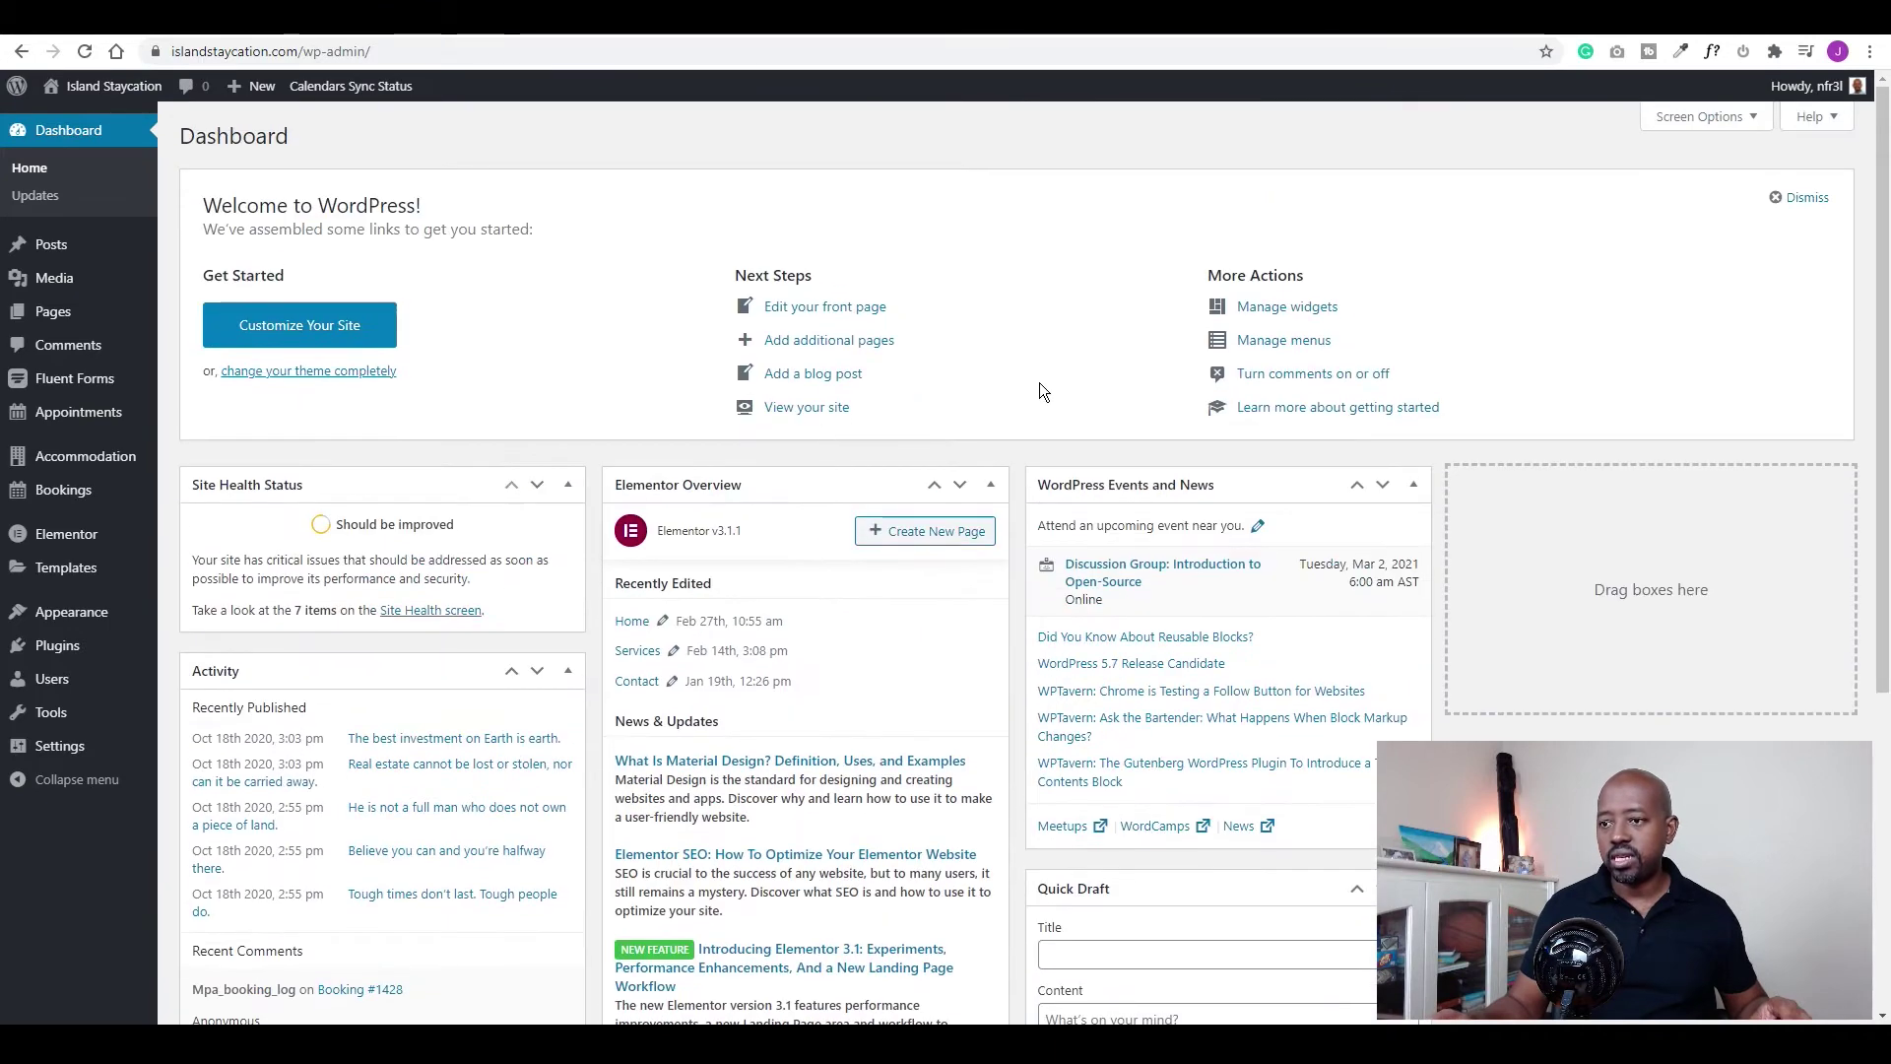
pyautogui.moveTo(64, 716)
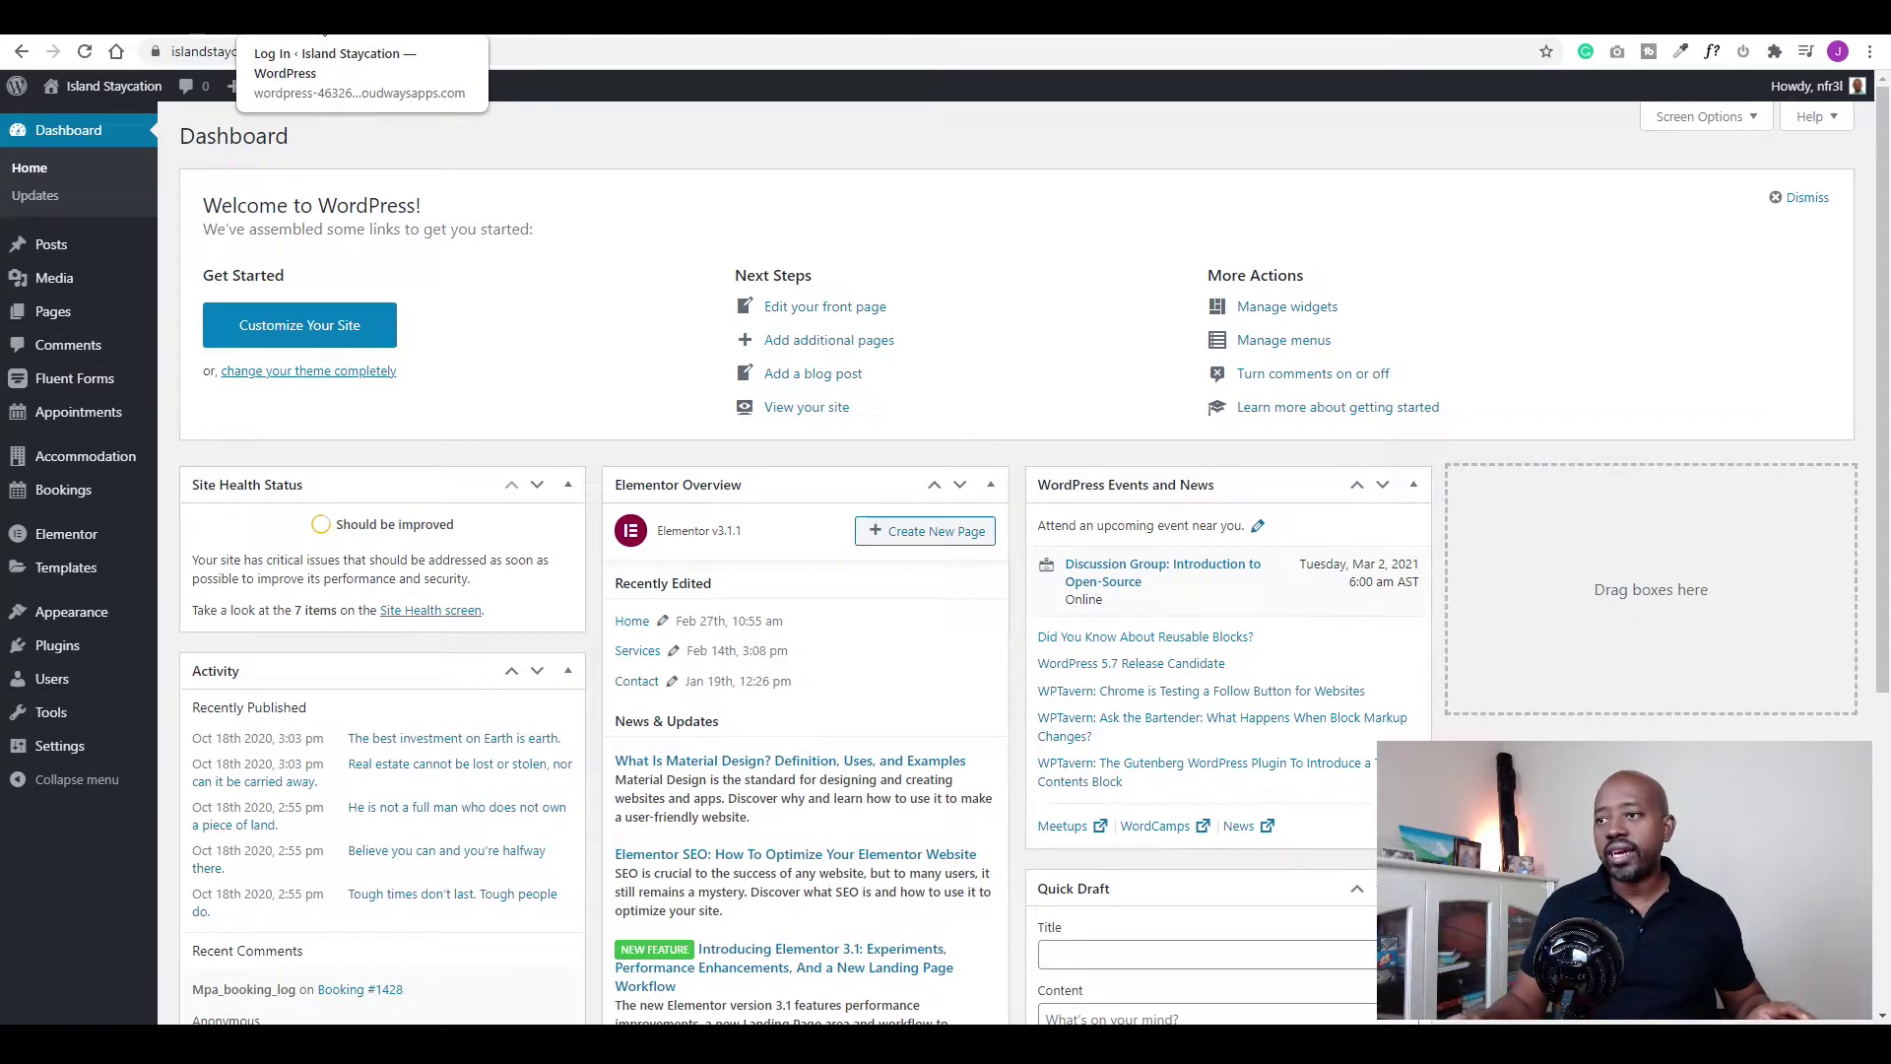
# Switch to the other Island Staycation site, log in, and view its customised booking dashboard
pyautogui.click(325, 30)
pyautogui.click(1043, 565)
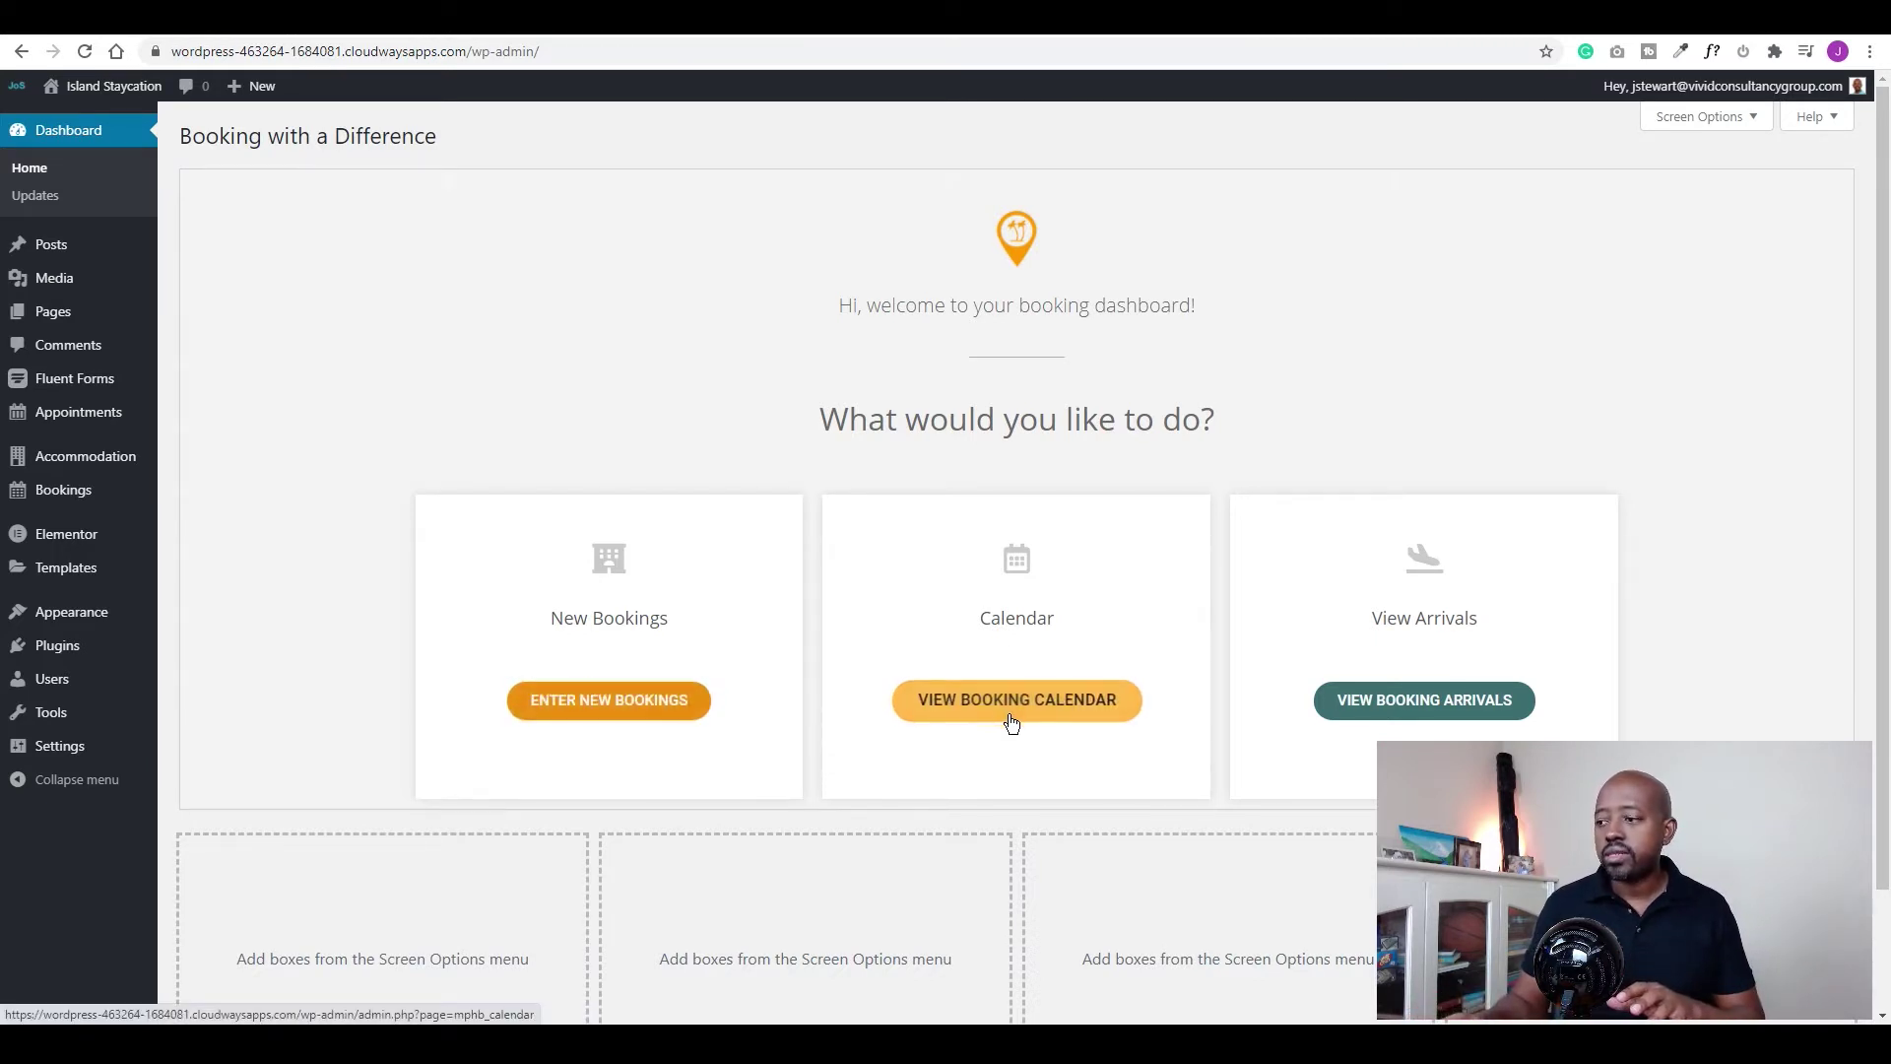
pyautogui.click(1409, 703)
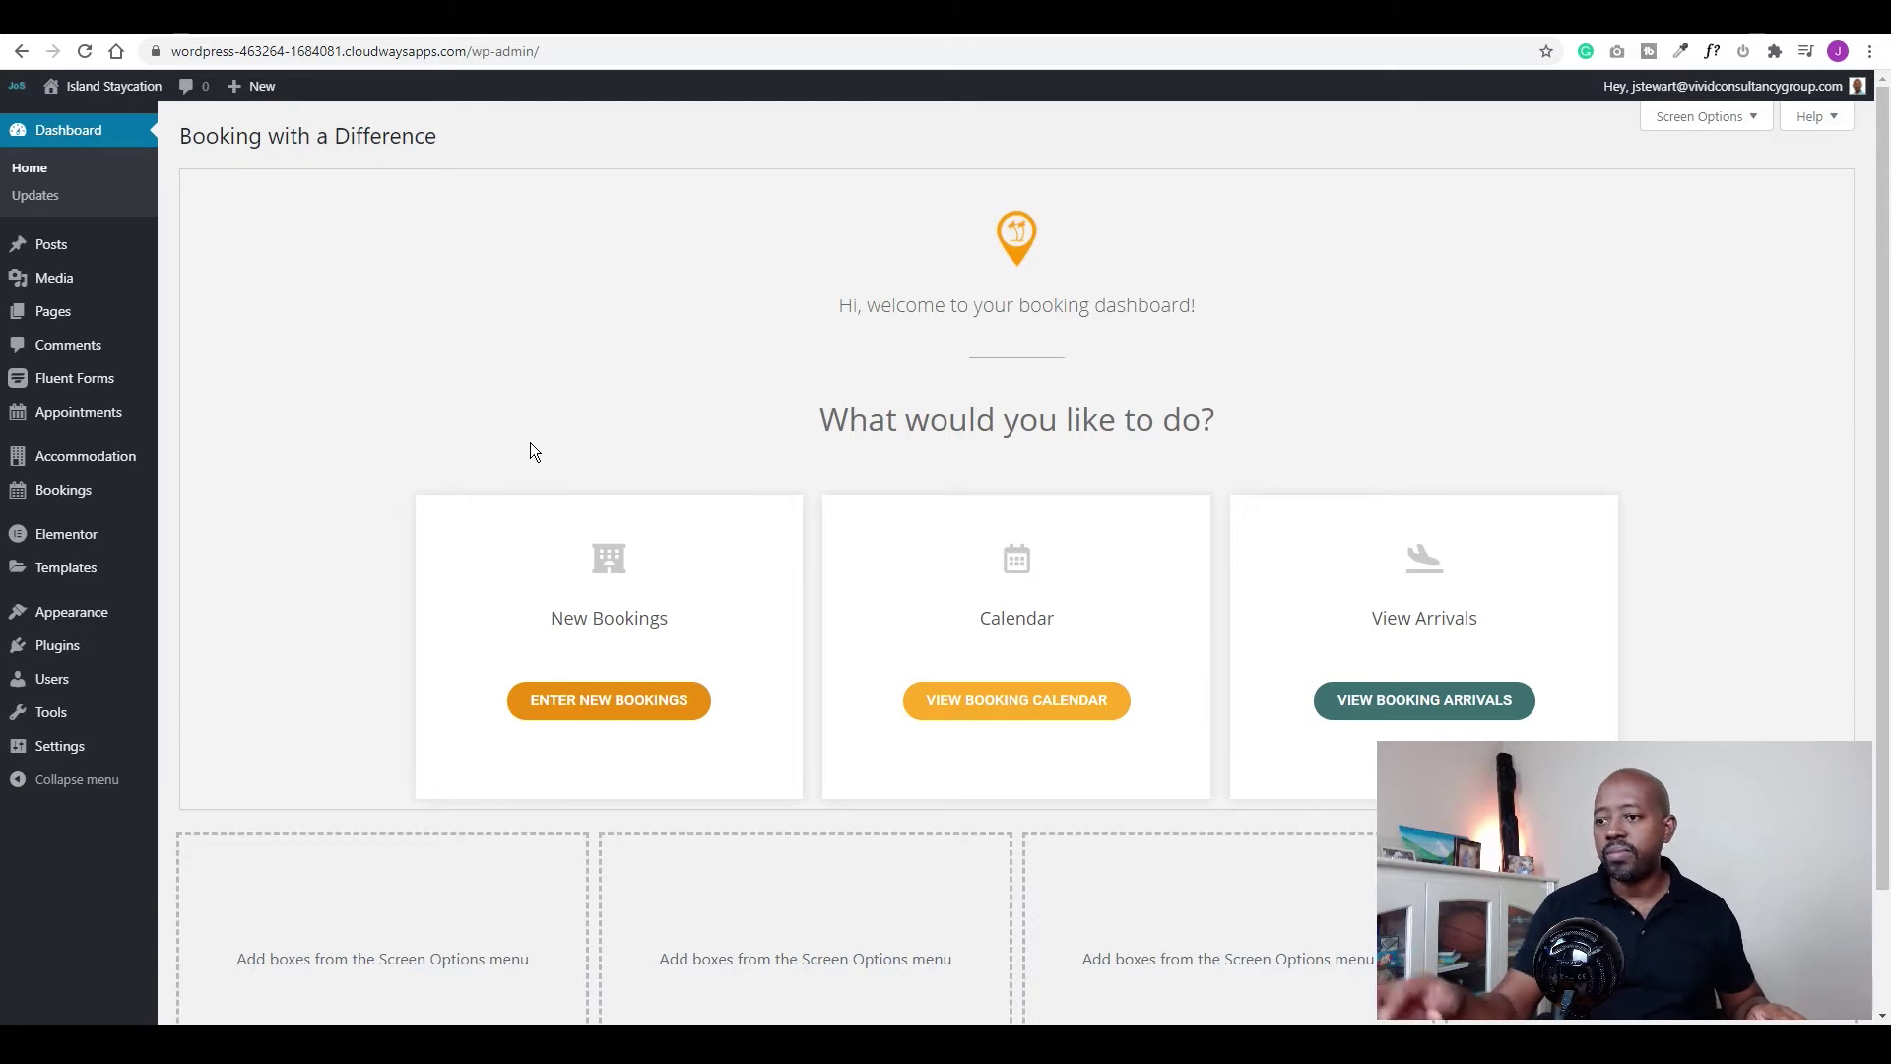
# Switch to the Manager user account, dismiss the switch notice, and check the Bookings, Accommodation and Appointments menu entries
pyautogui.click(66, 687)
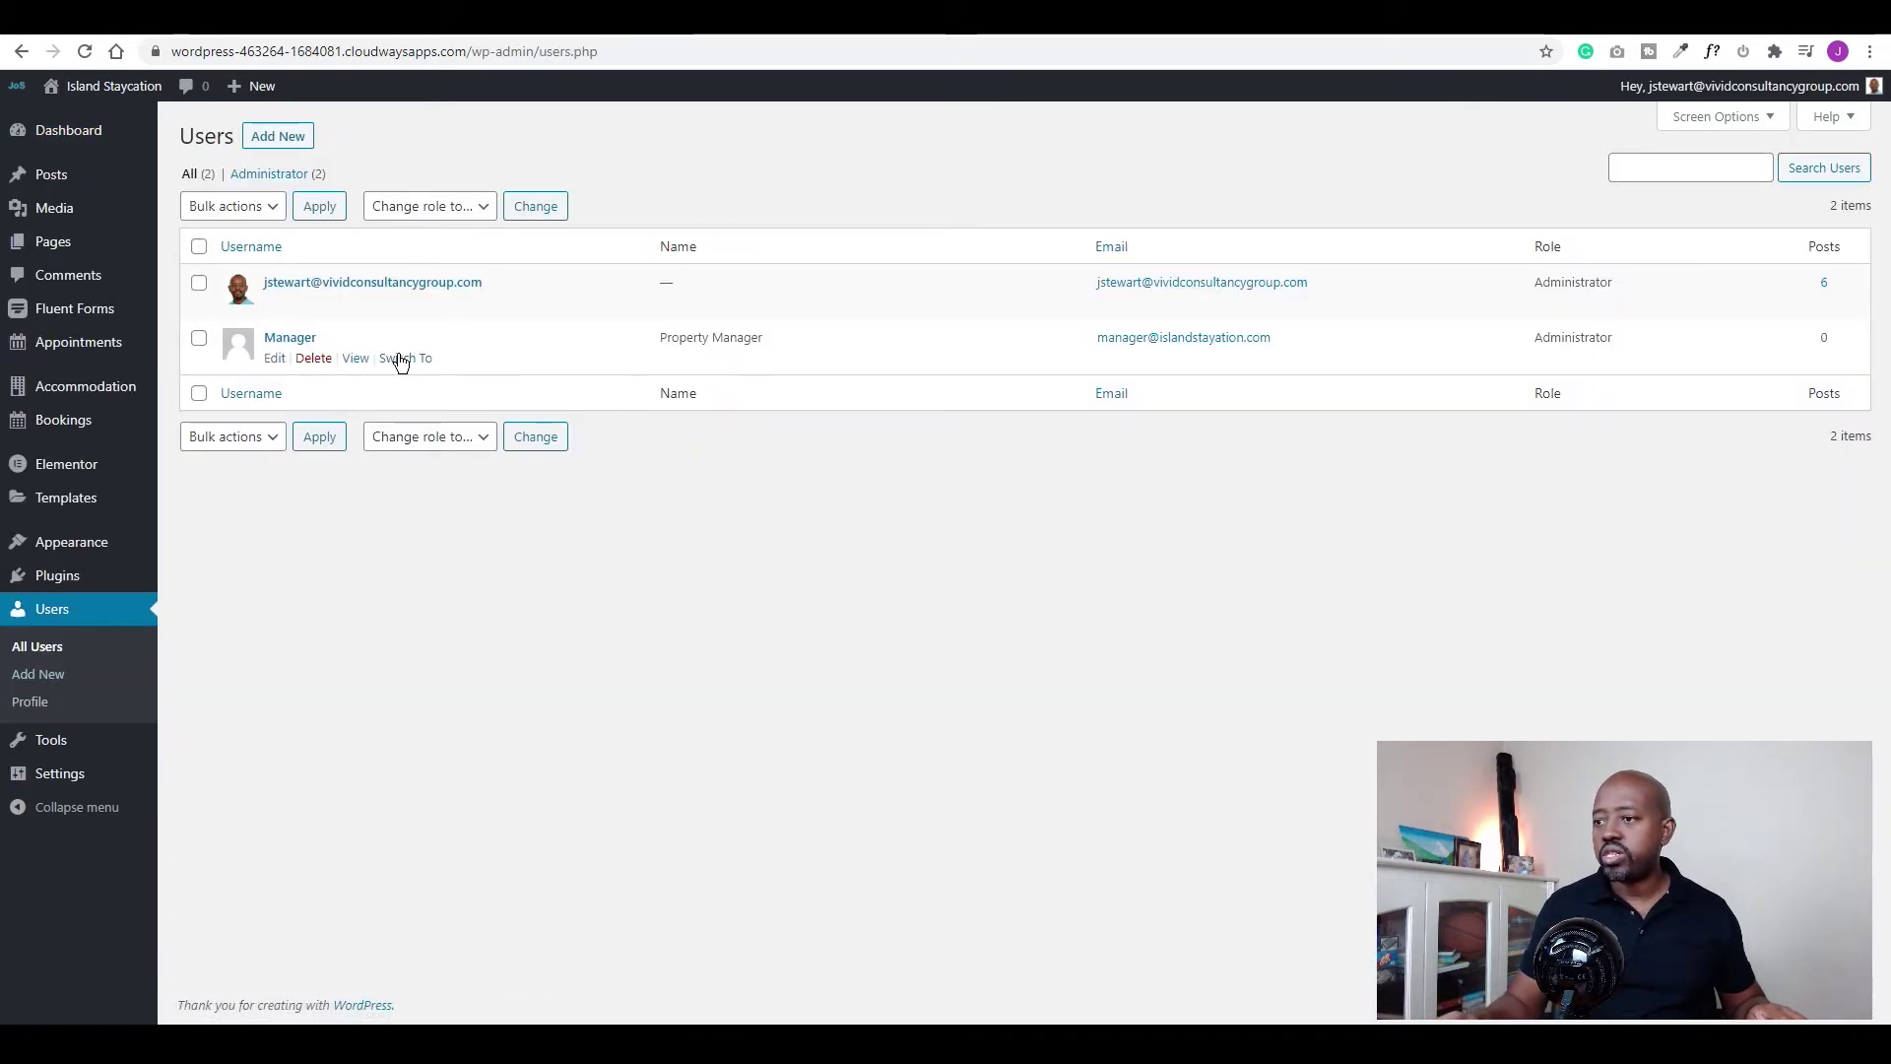
pyautogui.click(401, 361)
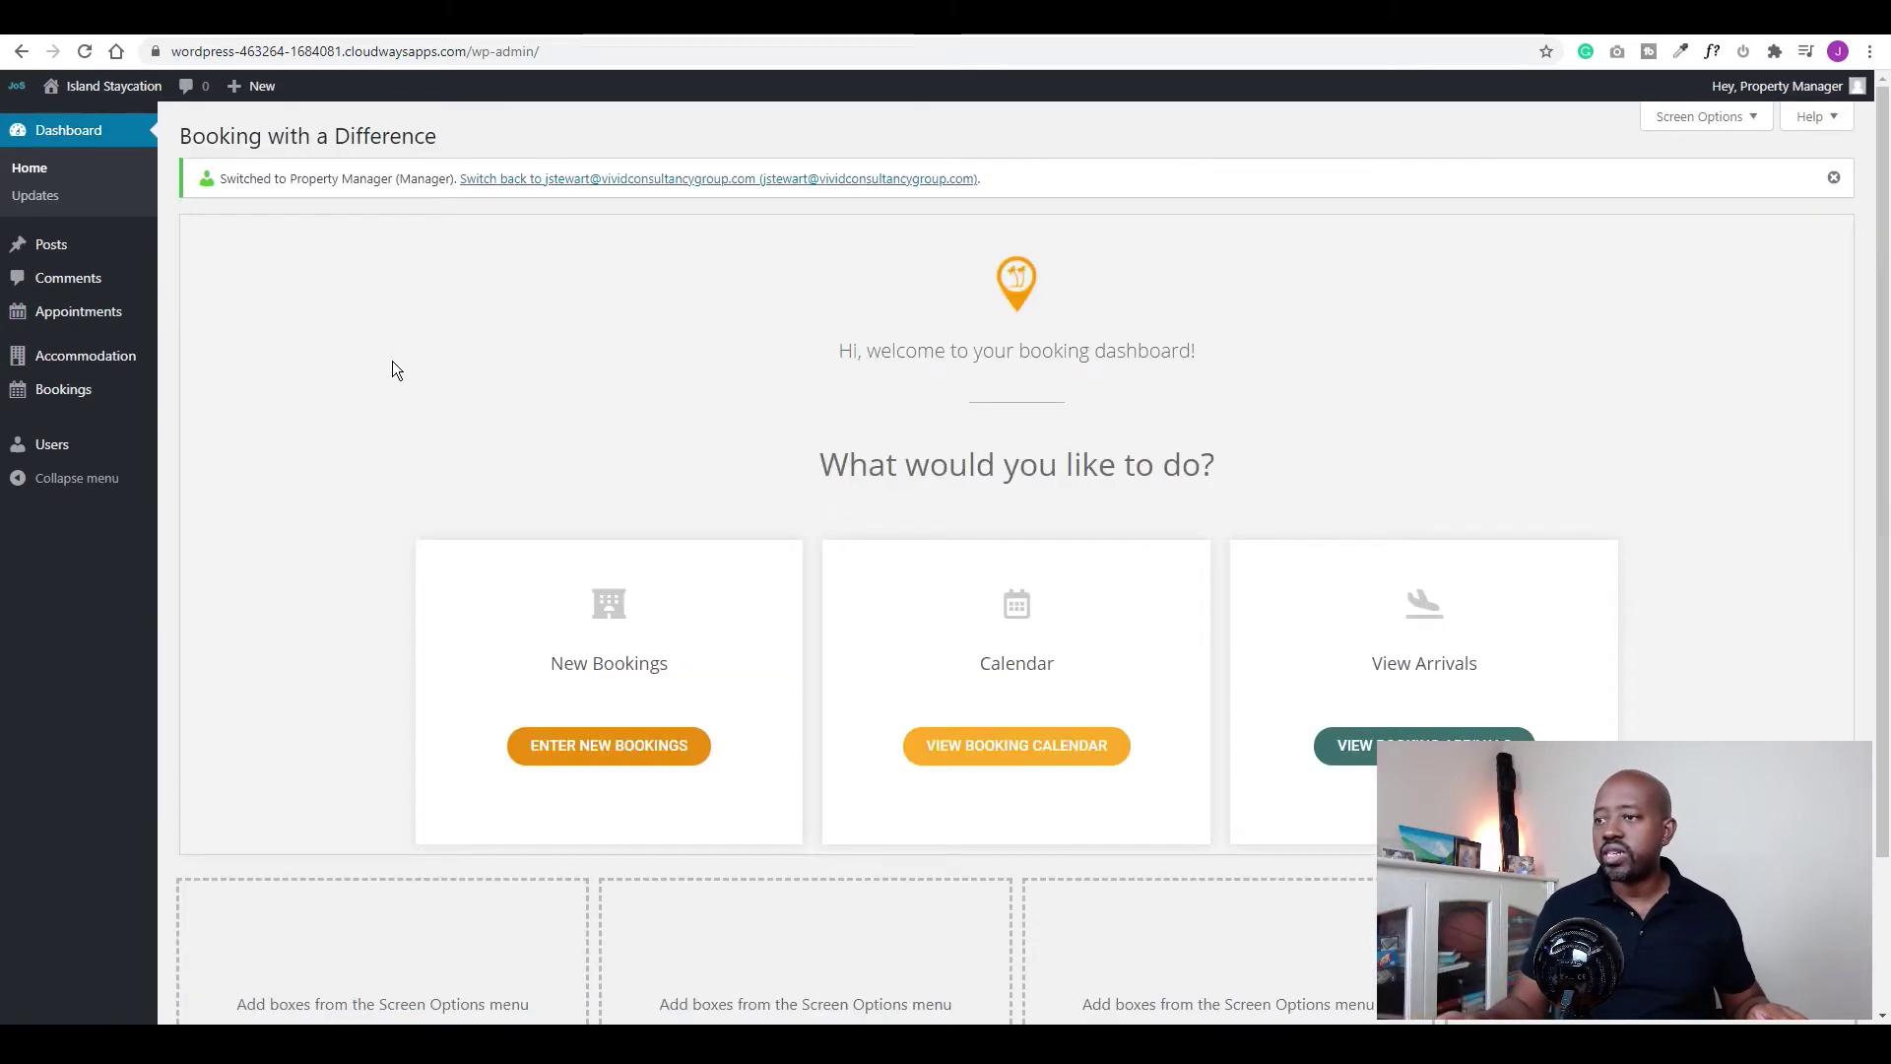
pyautogui.click(1834, 177)
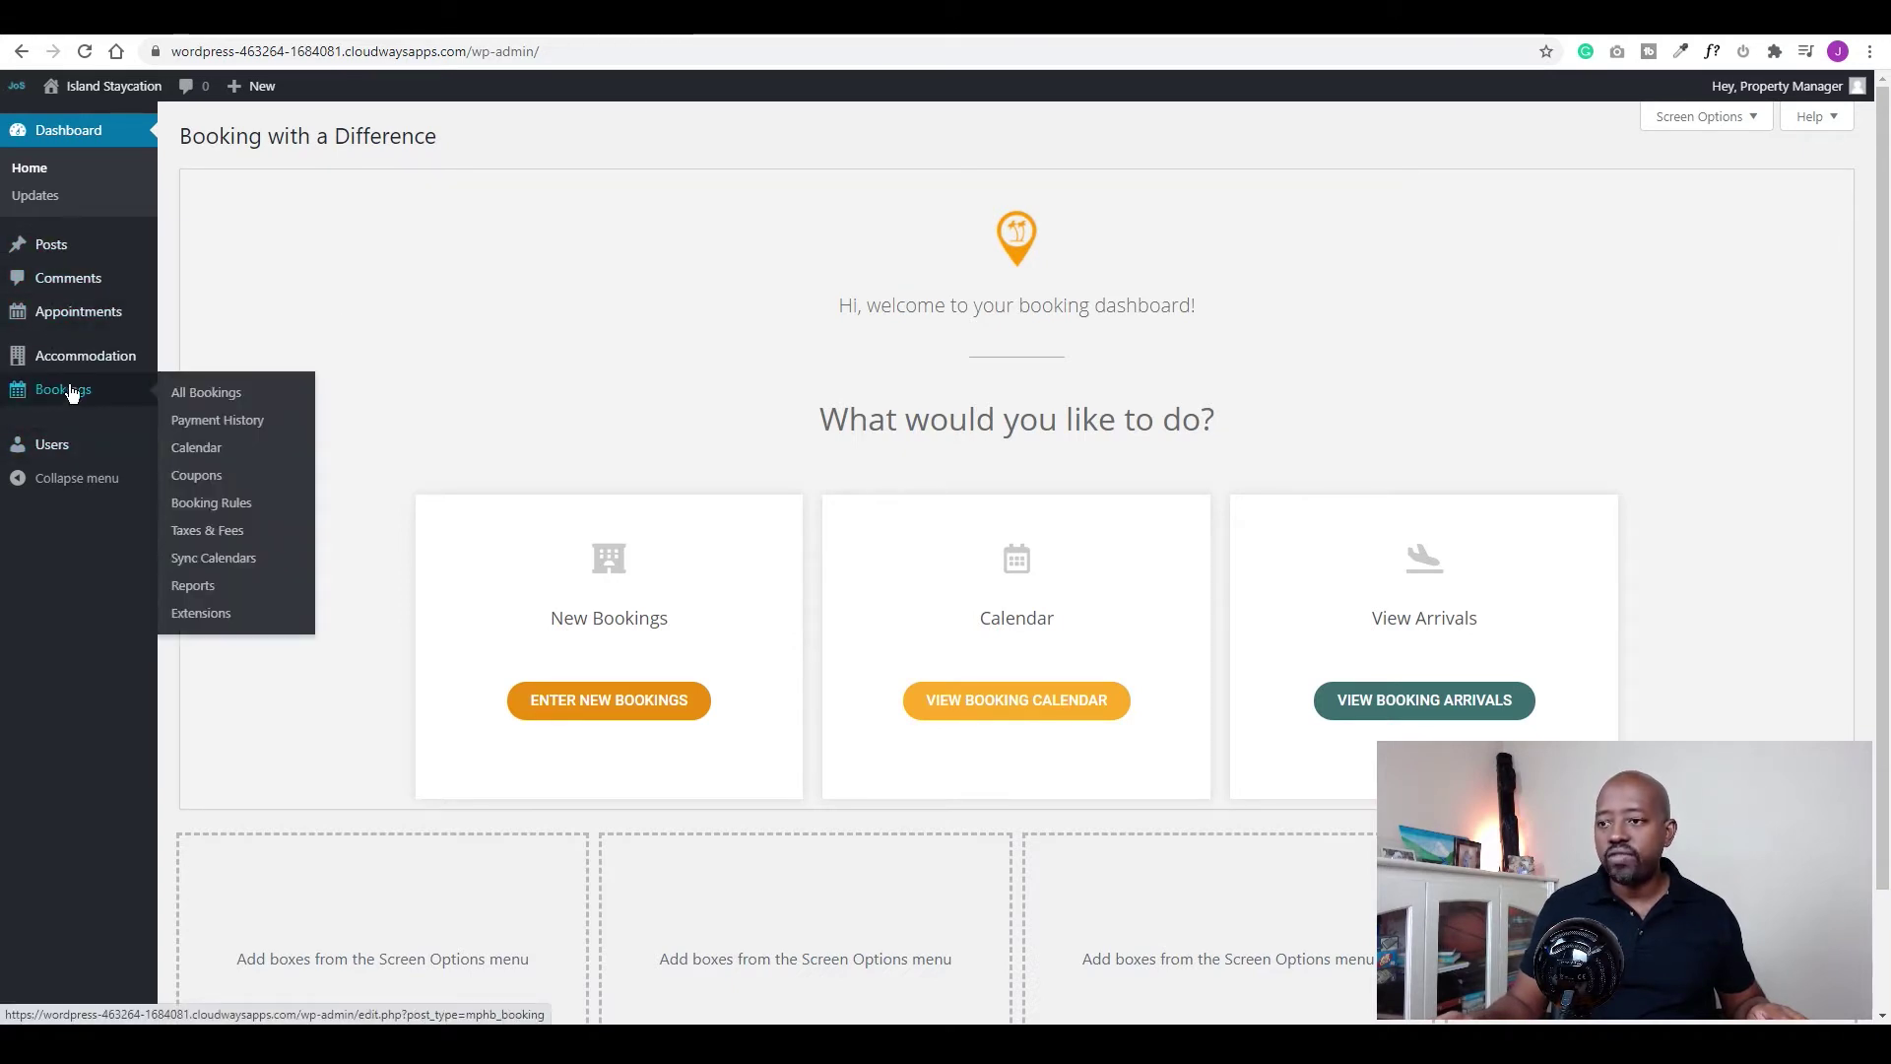
pyautogui.moveTo(74, 356)
pyautogui.moveTo(94, 321)
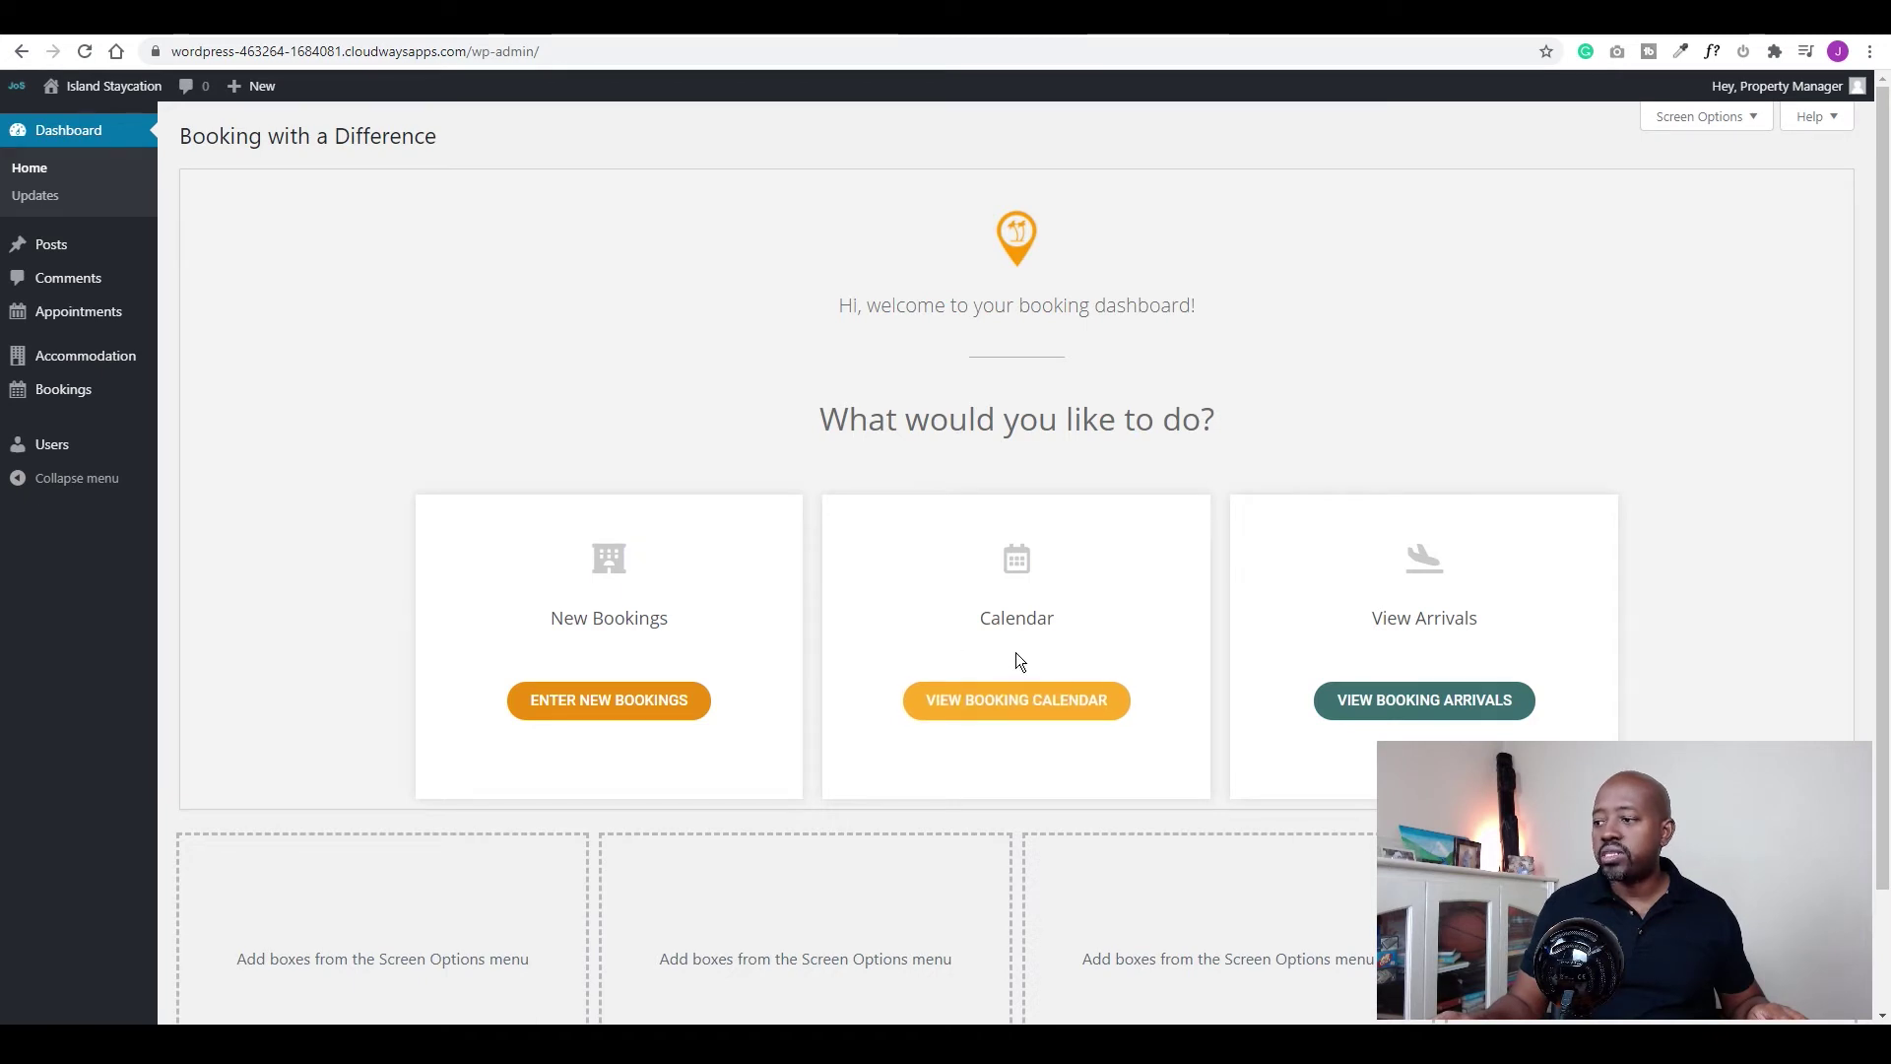
# View the booking calendar and the booking arrivals through their links on the custom dashboard
pyautogui.click(1013, 704)
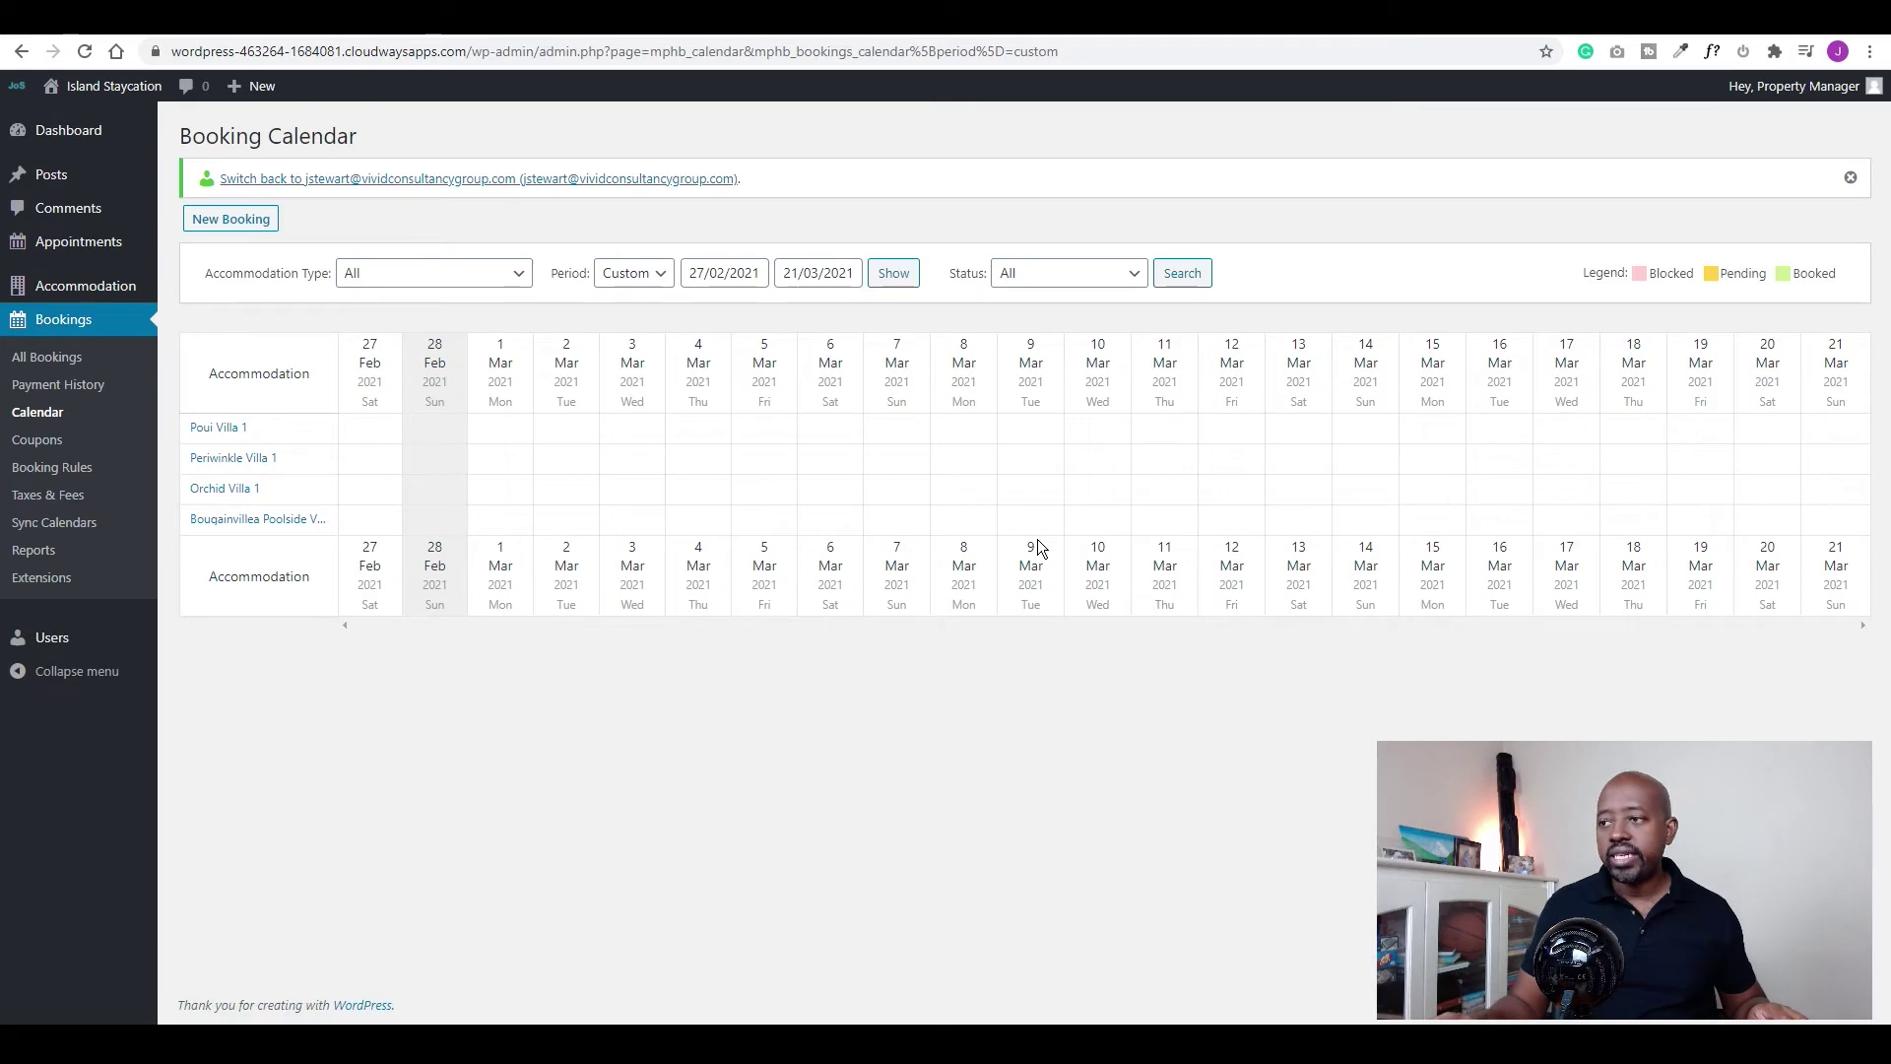
pyautogui.click(85, 139)
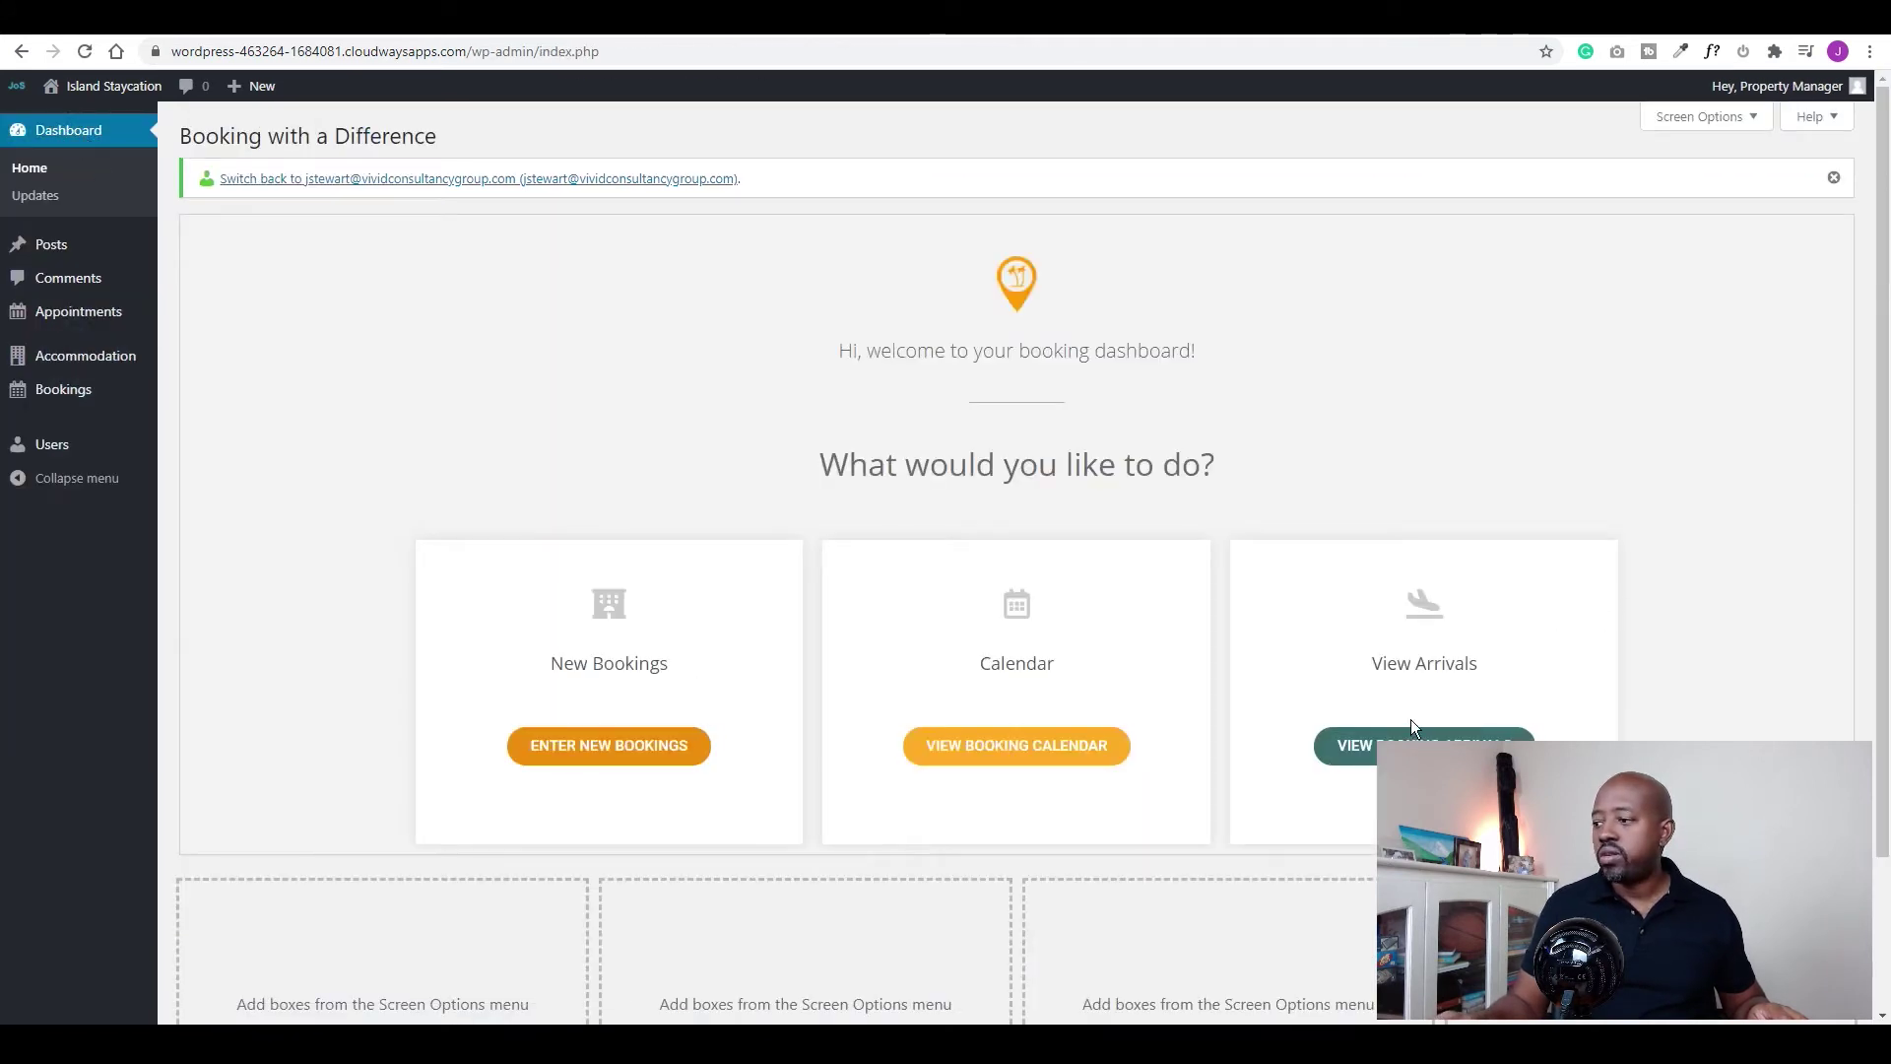
pyautogui.click(1341, 745)
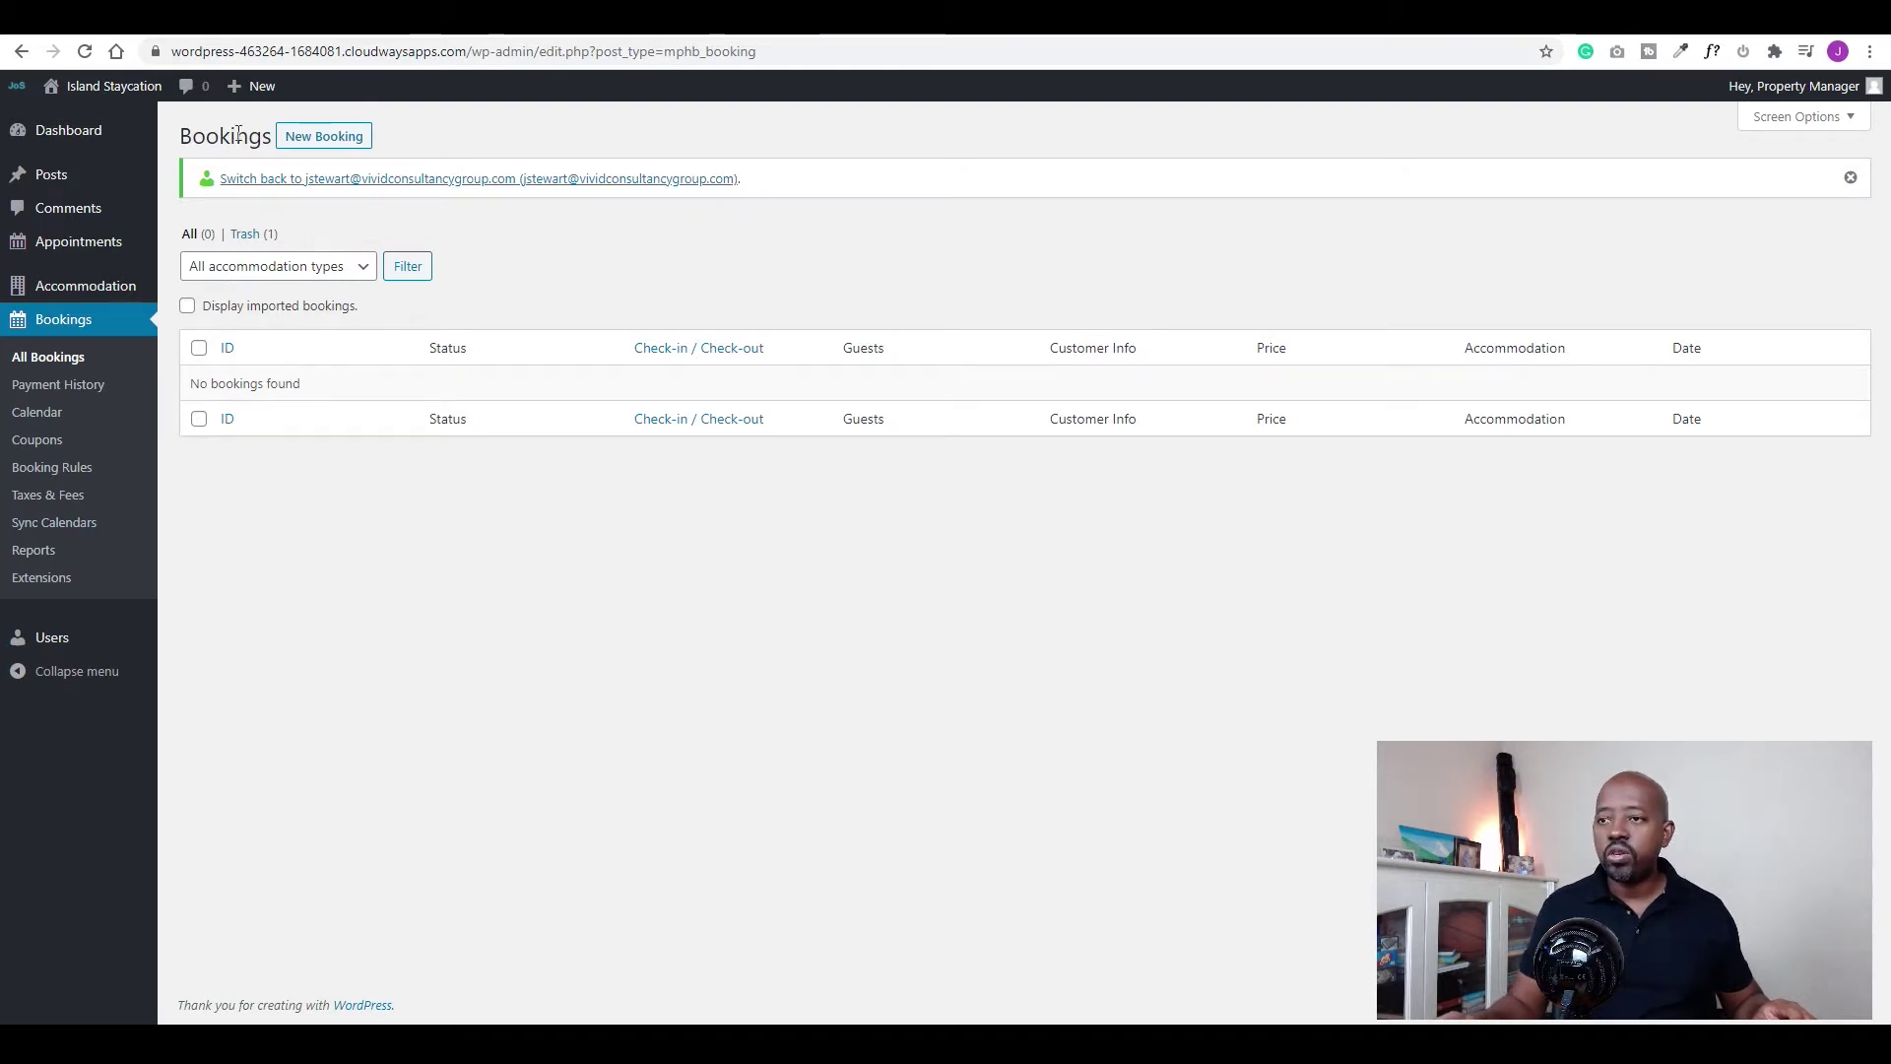
# Check where the custom admin bar logo links, return to the bookings list, and reopen the dashboard
pyautogui.moveTo(158, 196)
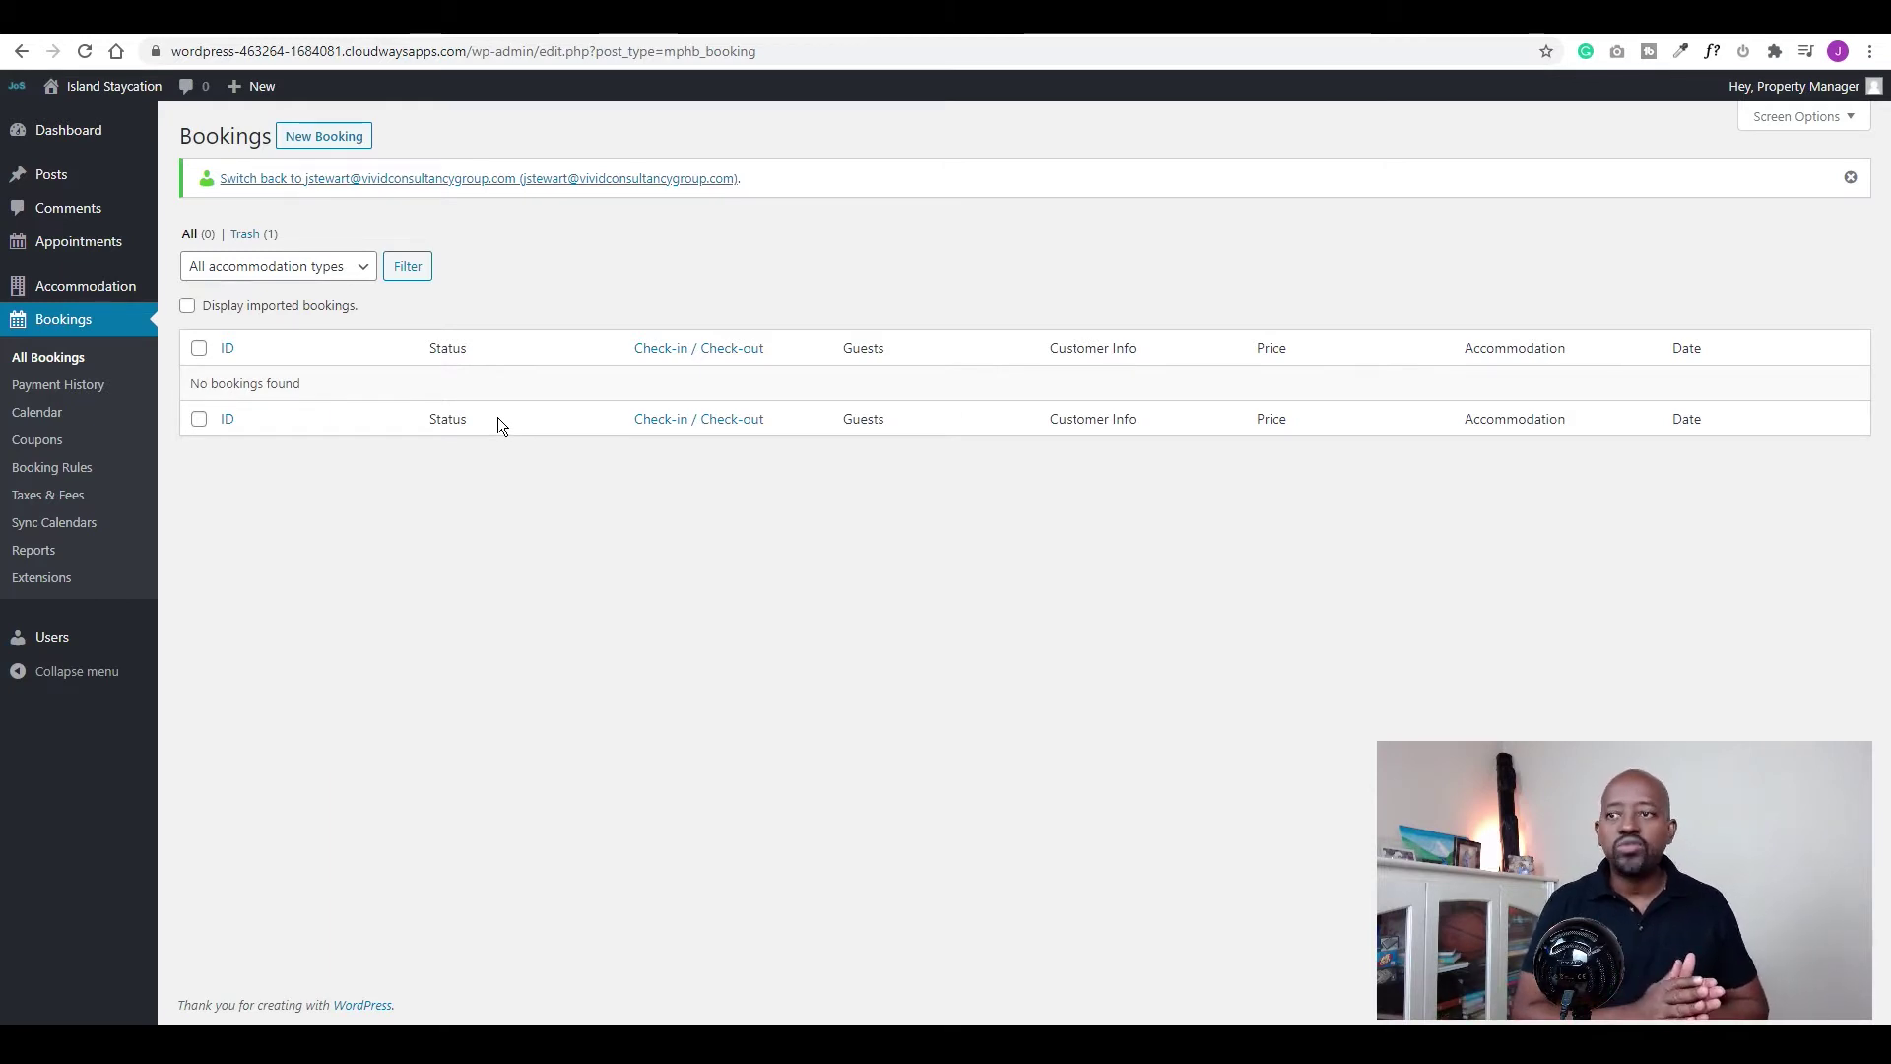
pyautogui.click(16, 92)
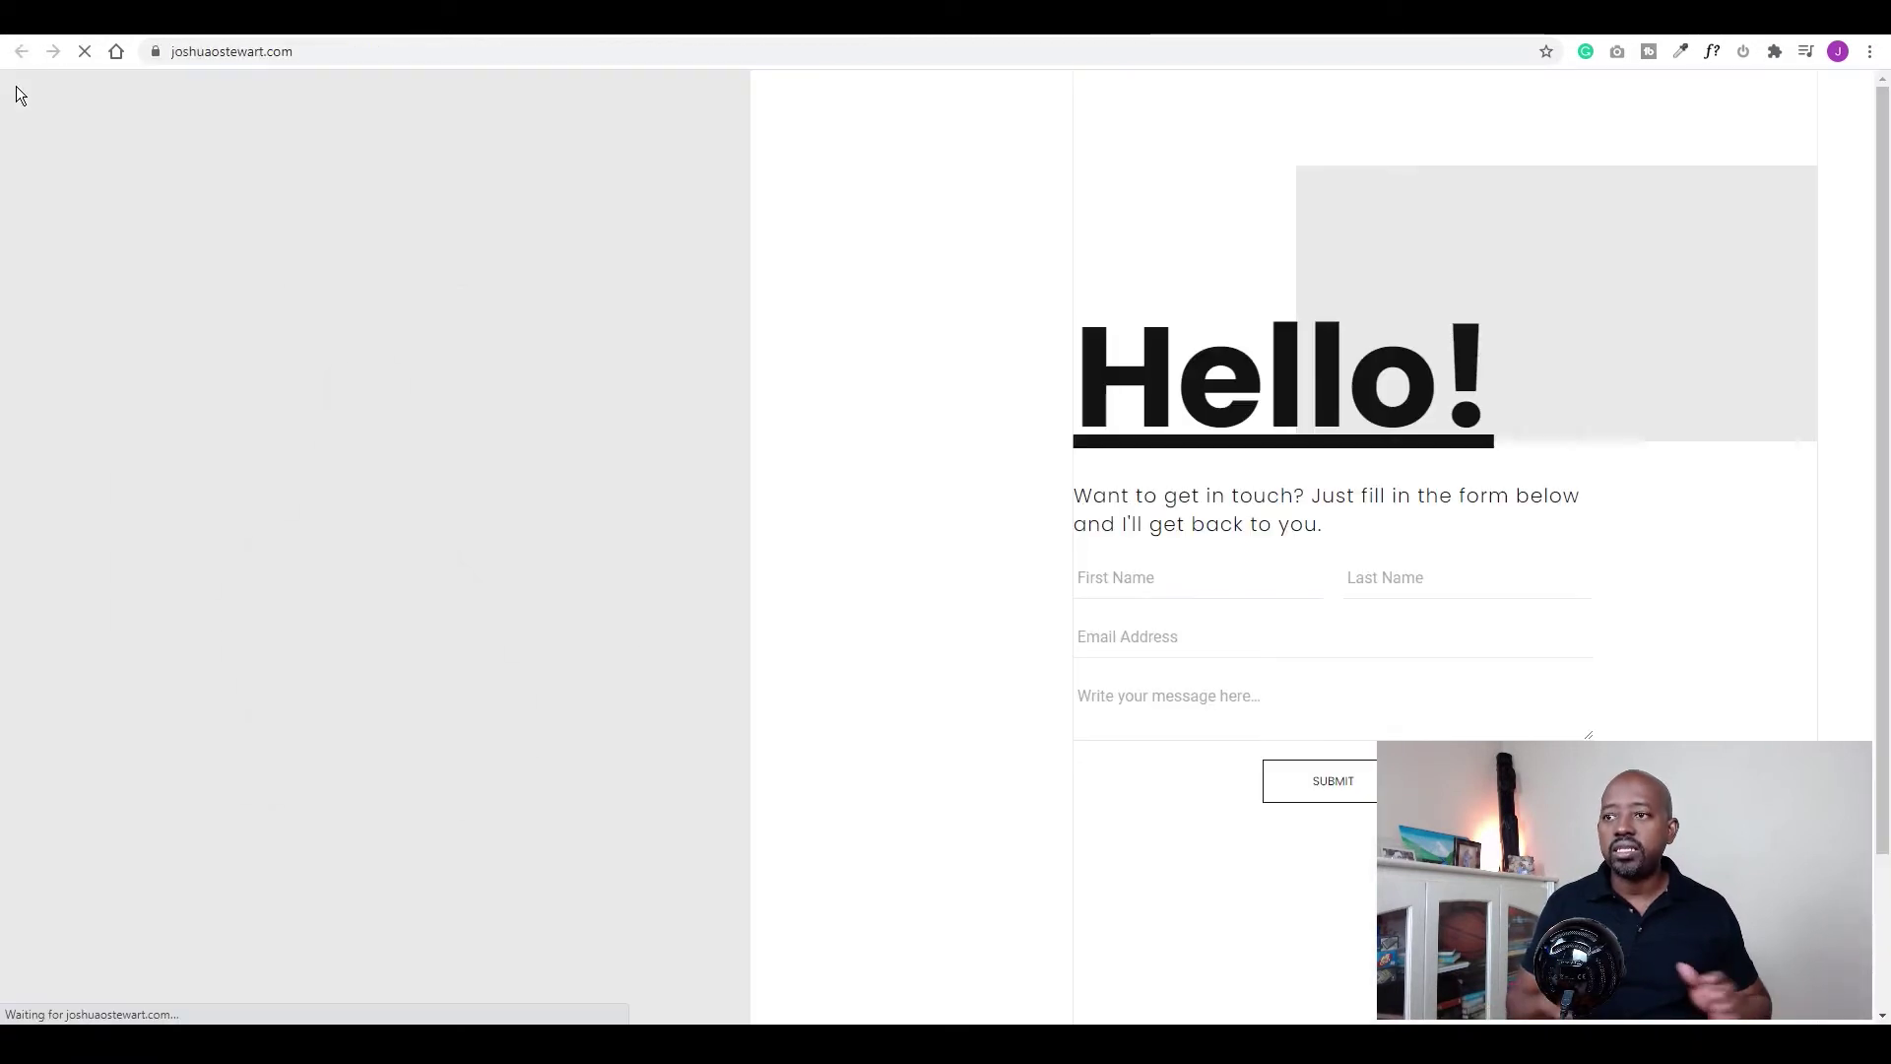
pyautogui.hotkey('alt', 'Left')
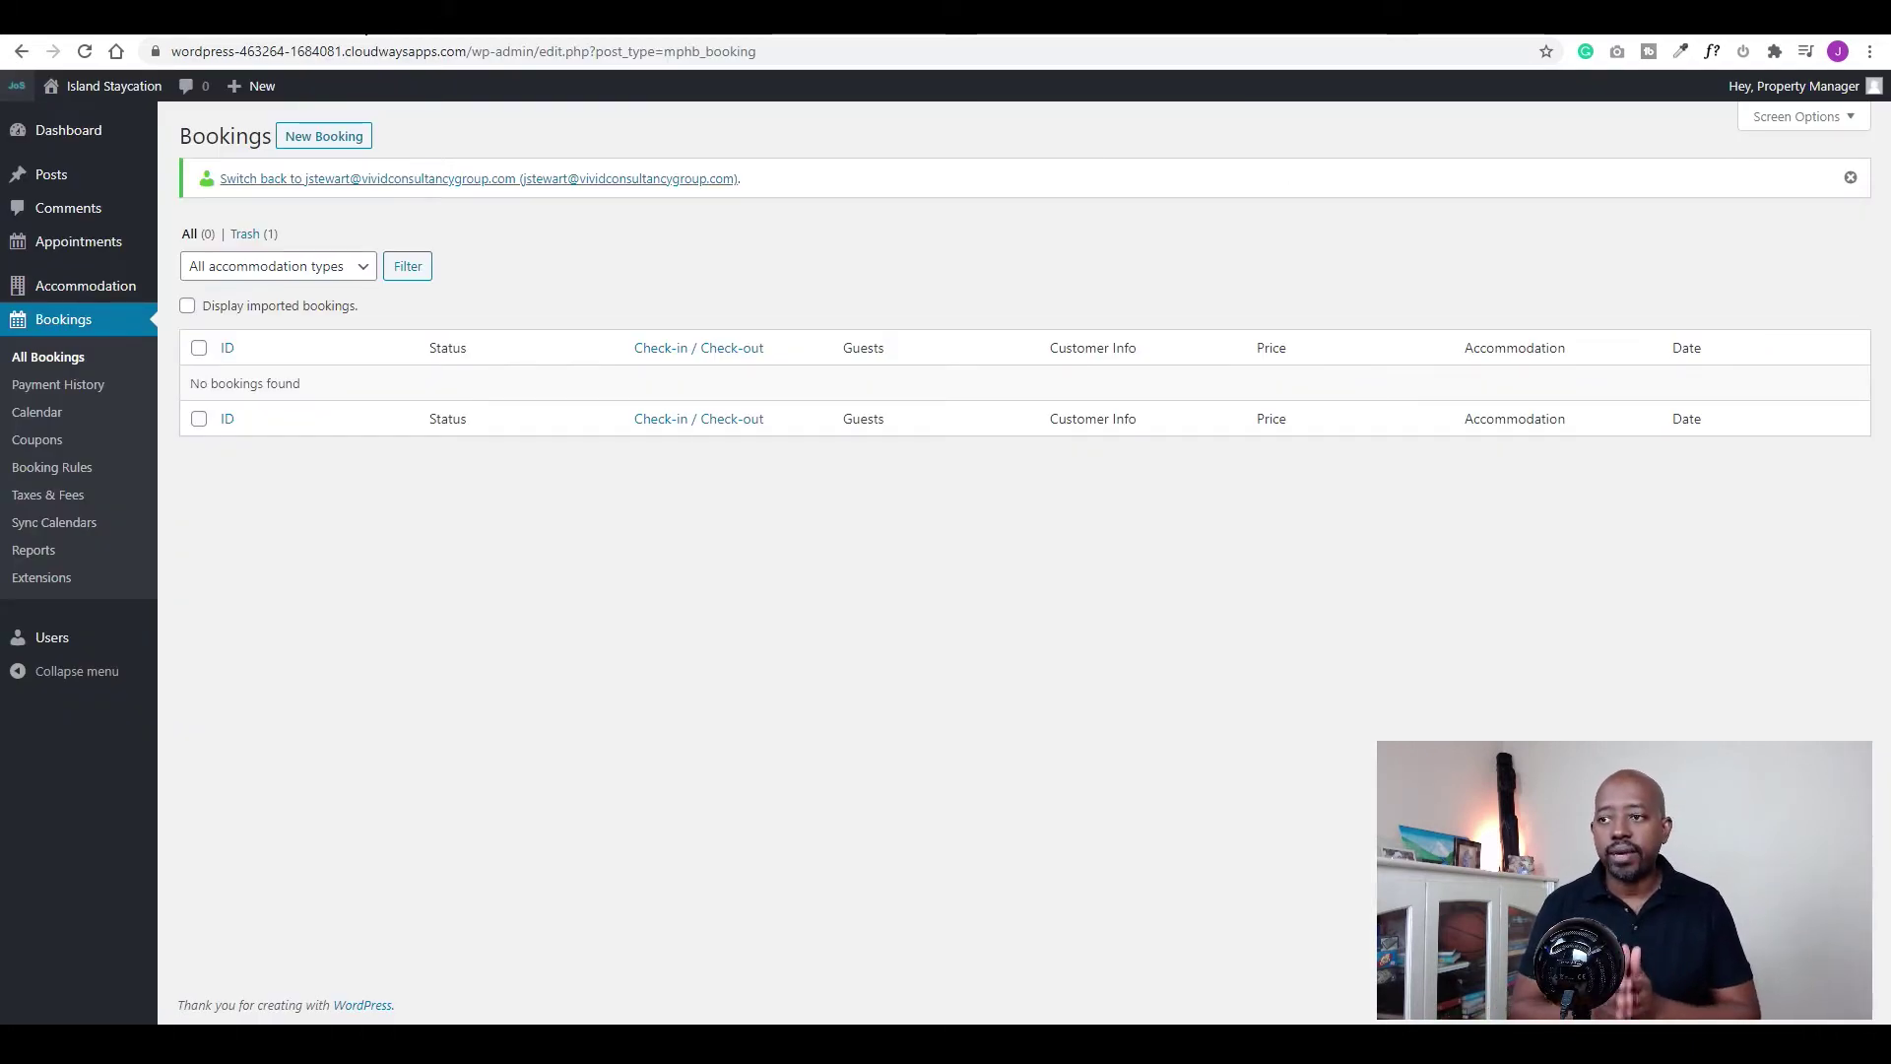
pyautogui.click(71, 135)
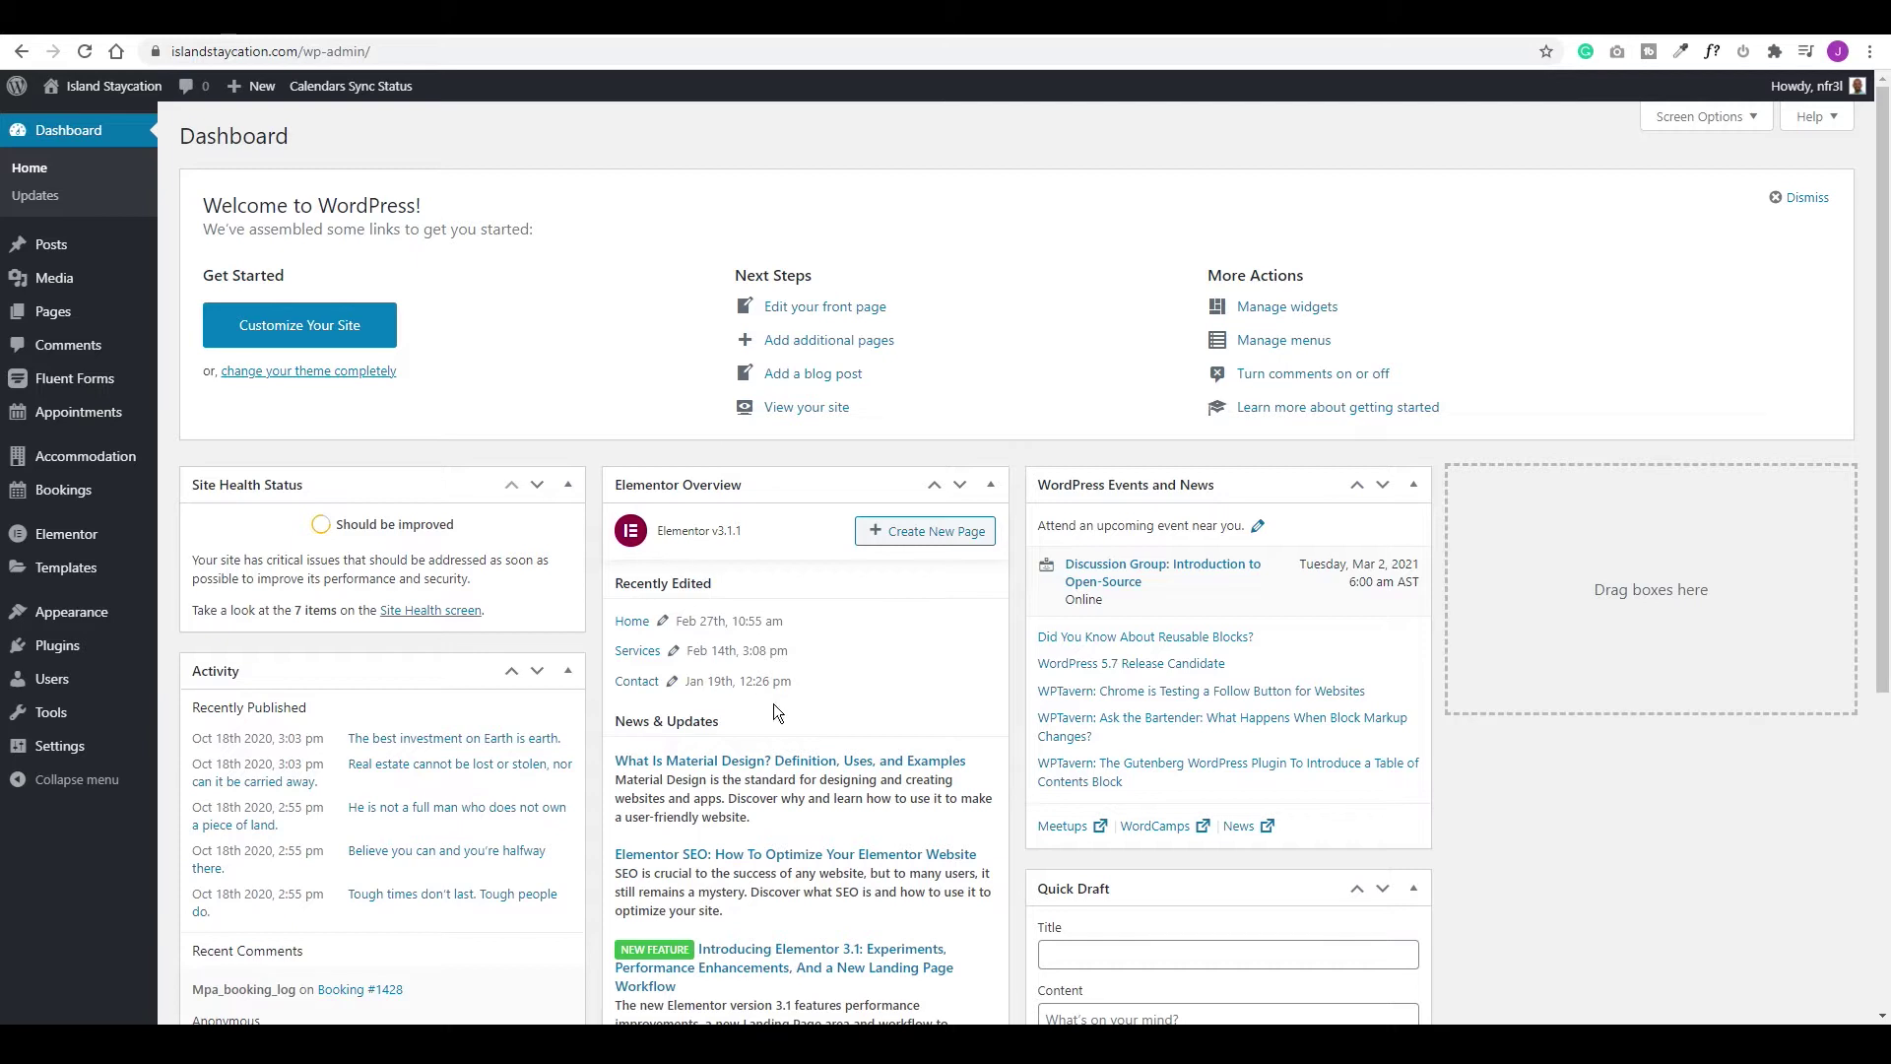
# Find the White Label CMS plugin by searching new plugins for "white label cms", and install and activate it
pyautogui.moveTo(148, 647)
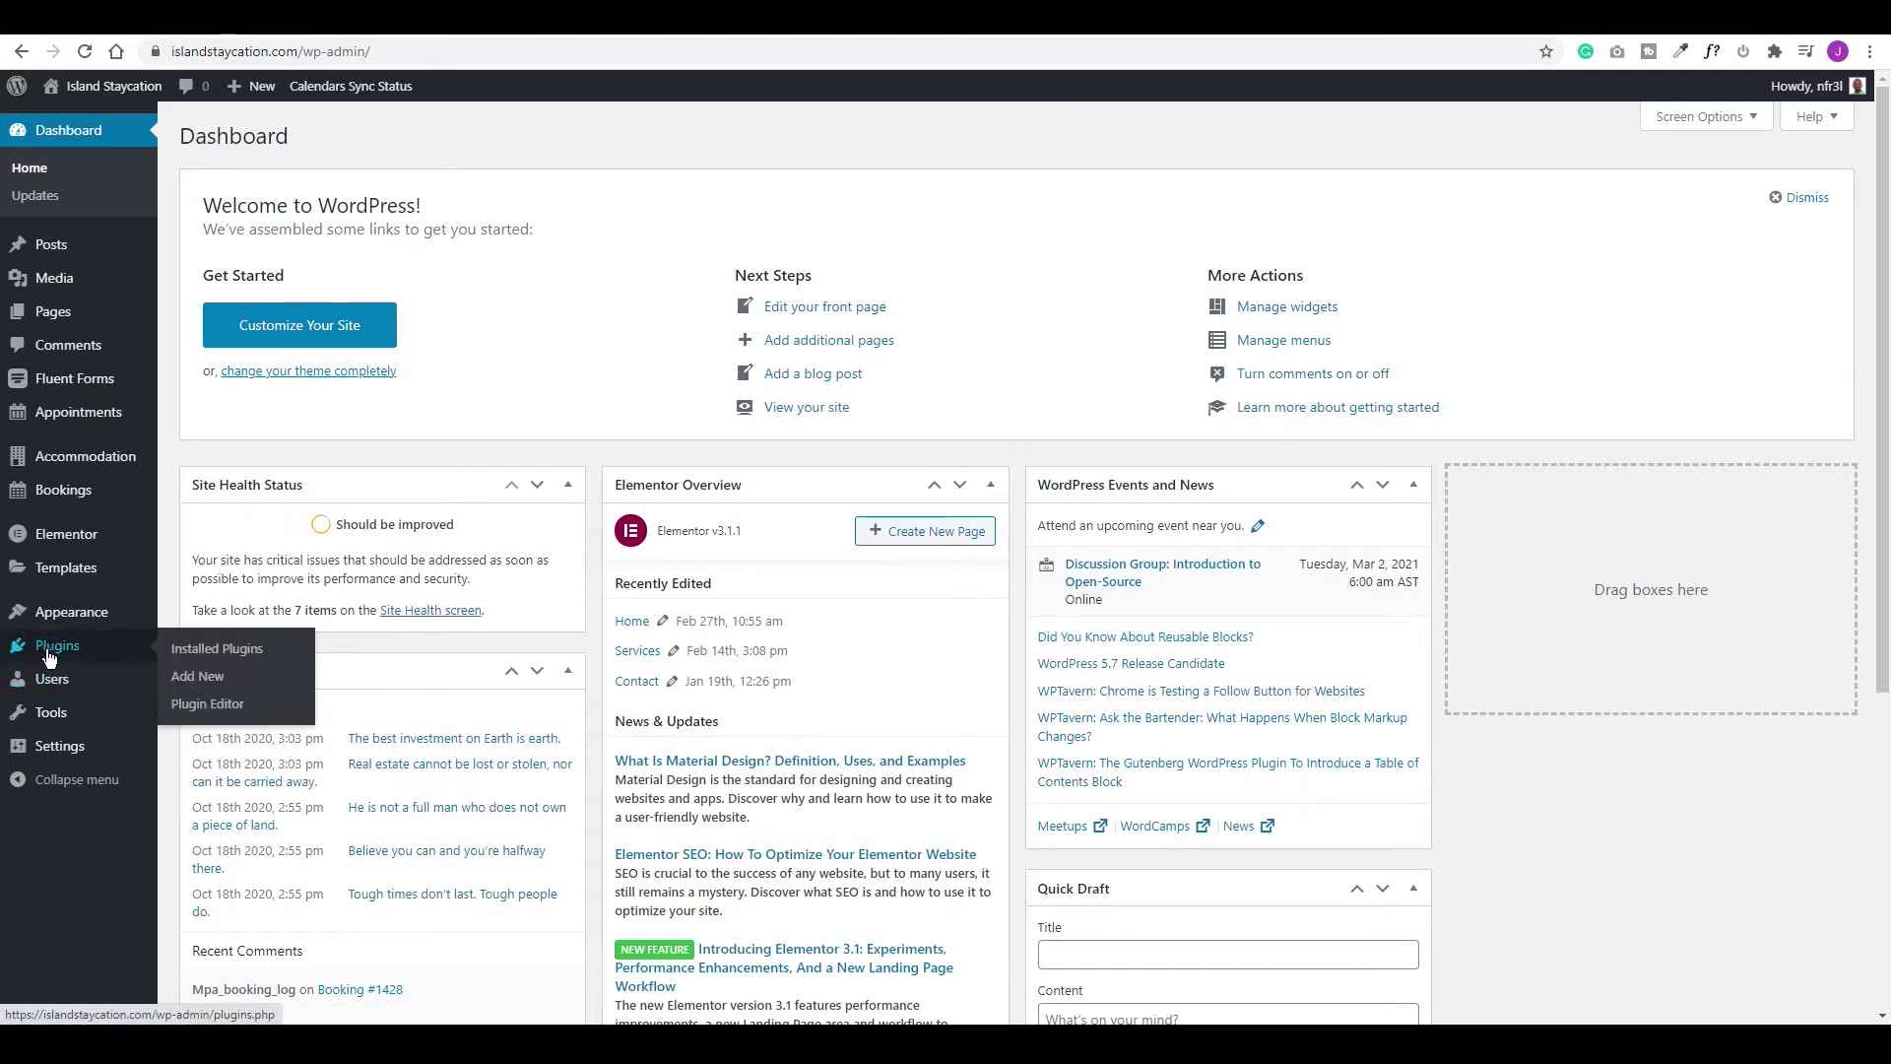
pyautogui.click(198, 678)
pyautogui.click(1682, 192)
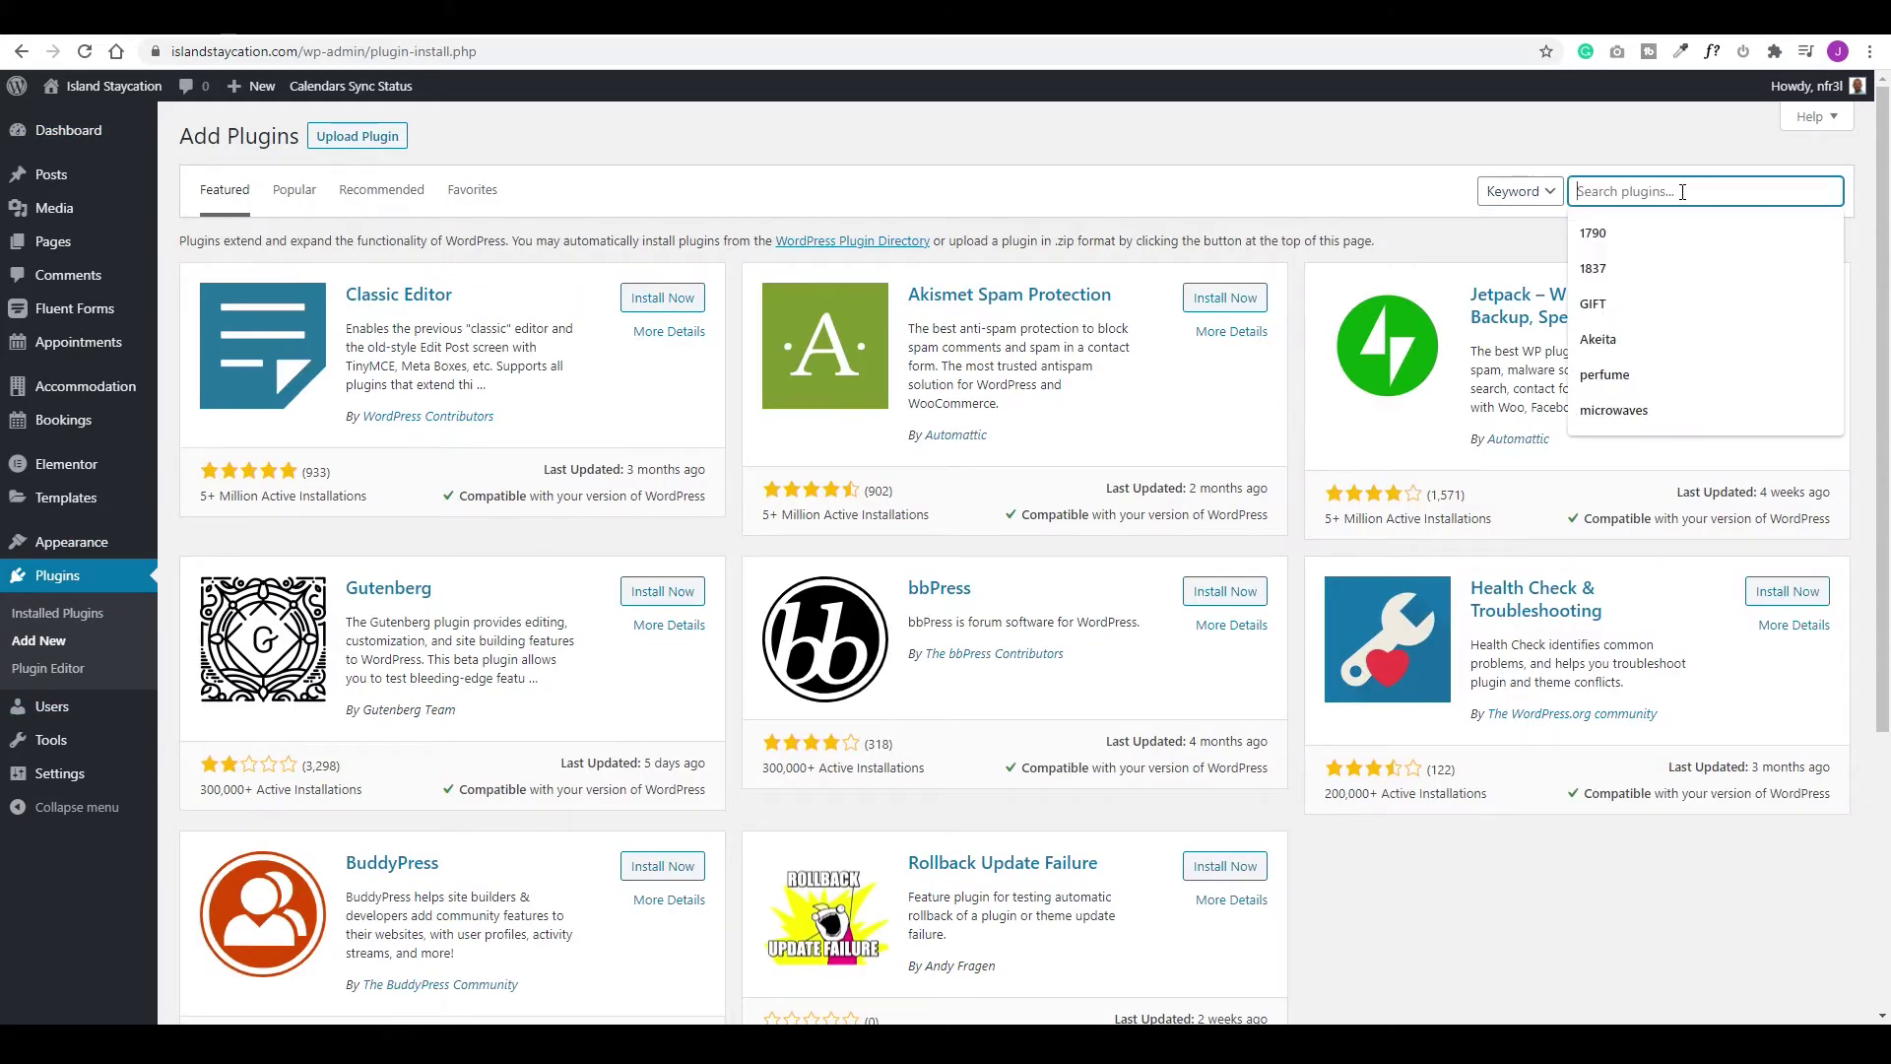
pyautogui.write('whit')
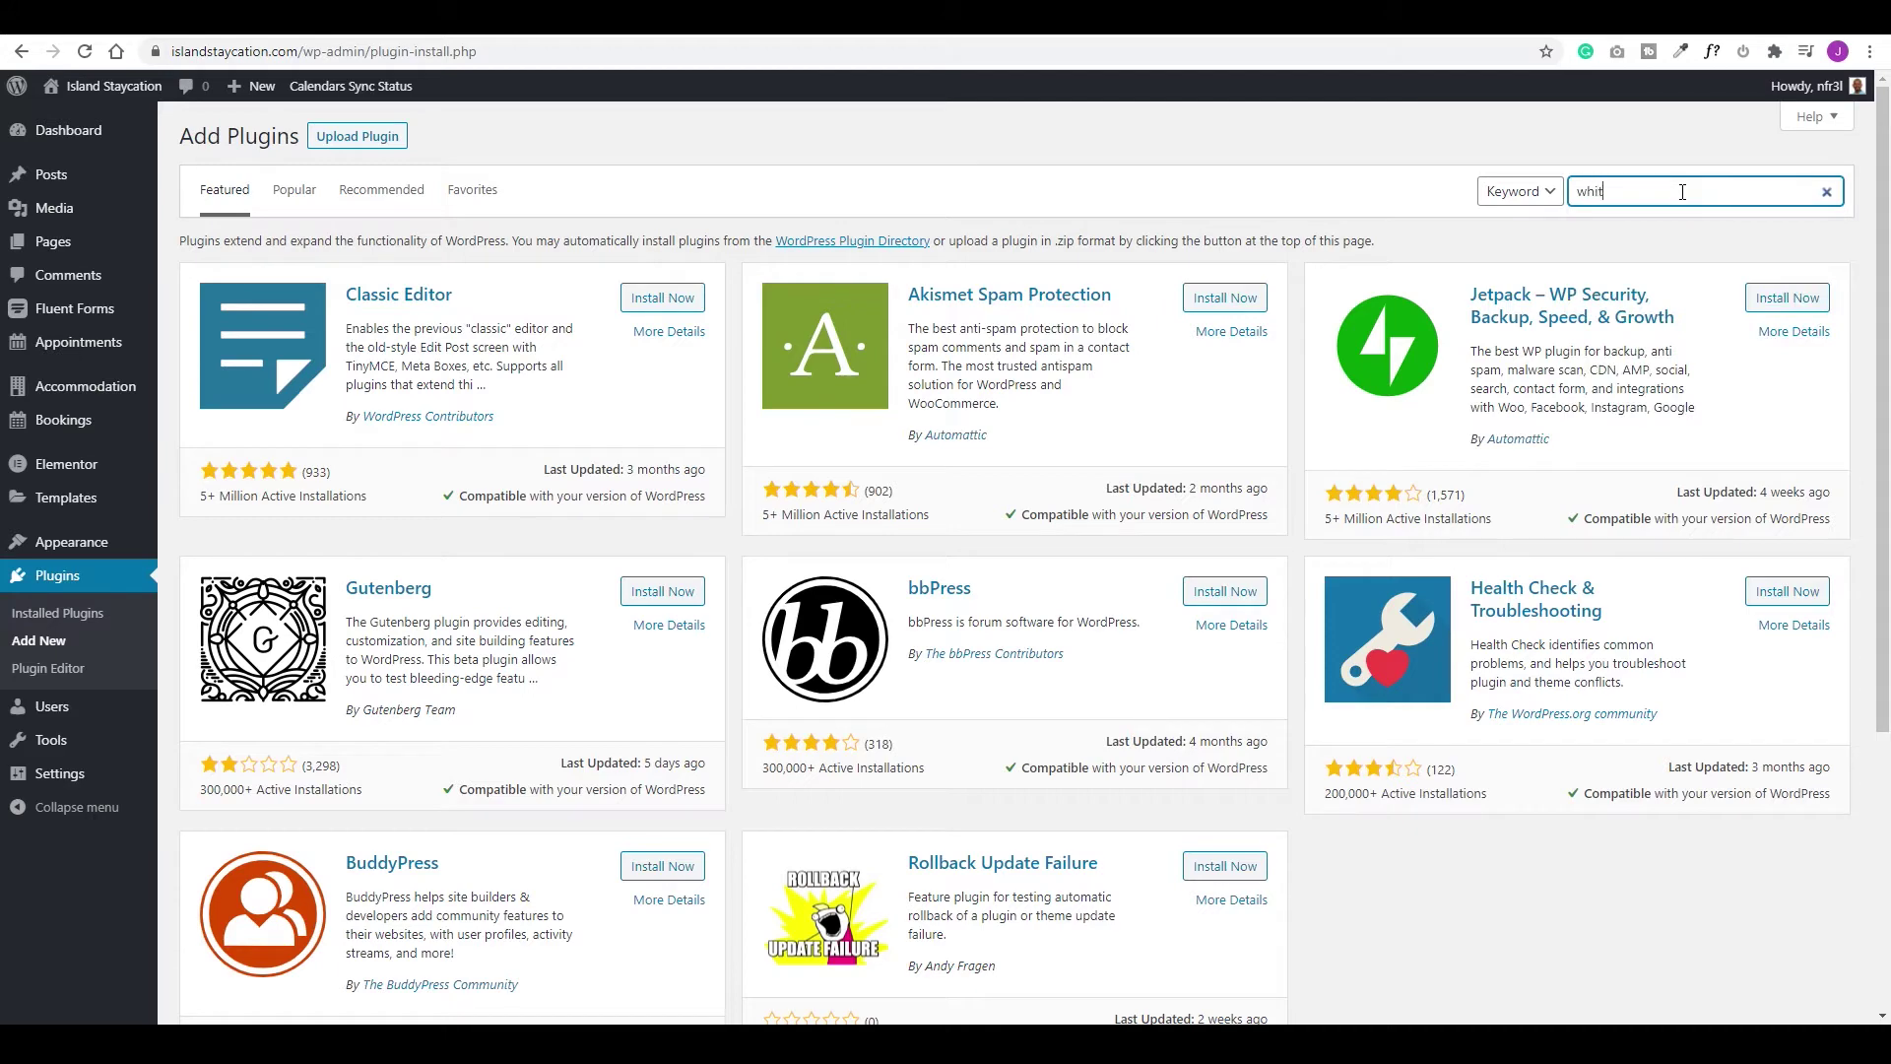
pyautogui.write('e label')
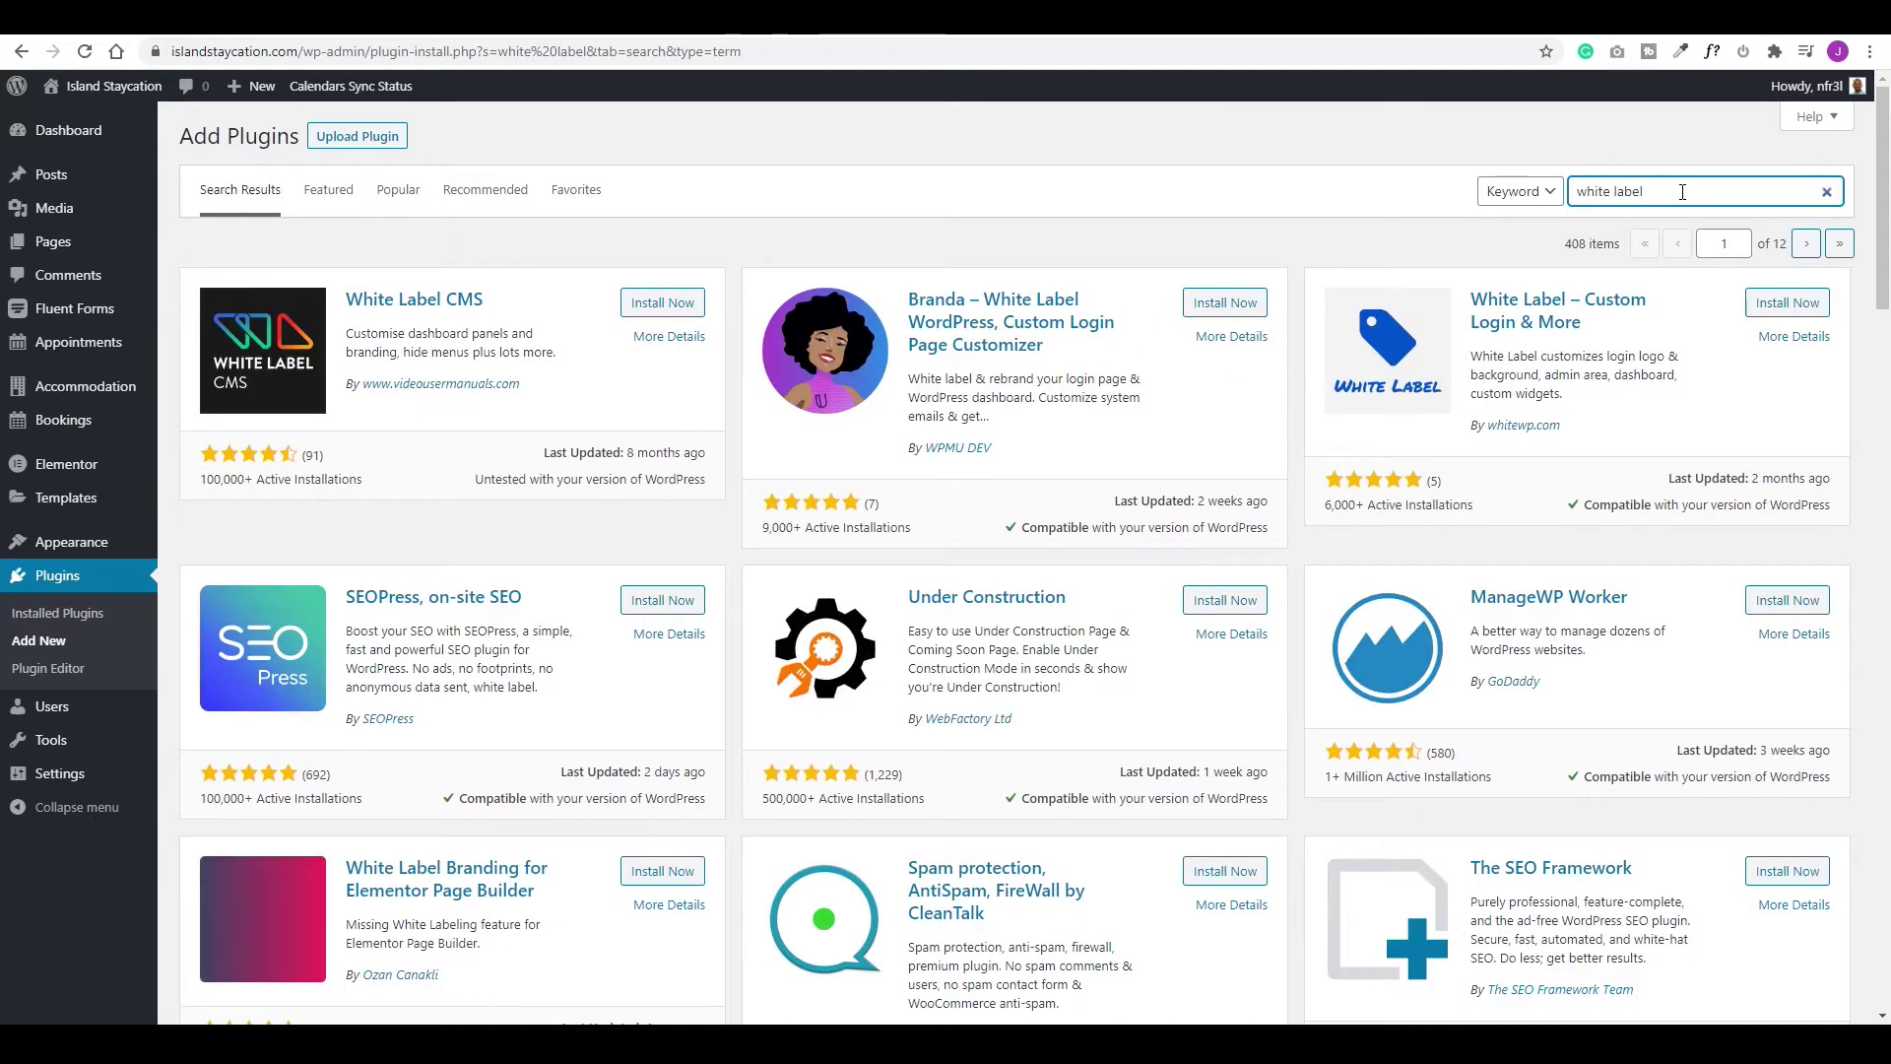
pyautogui.write(' cms')
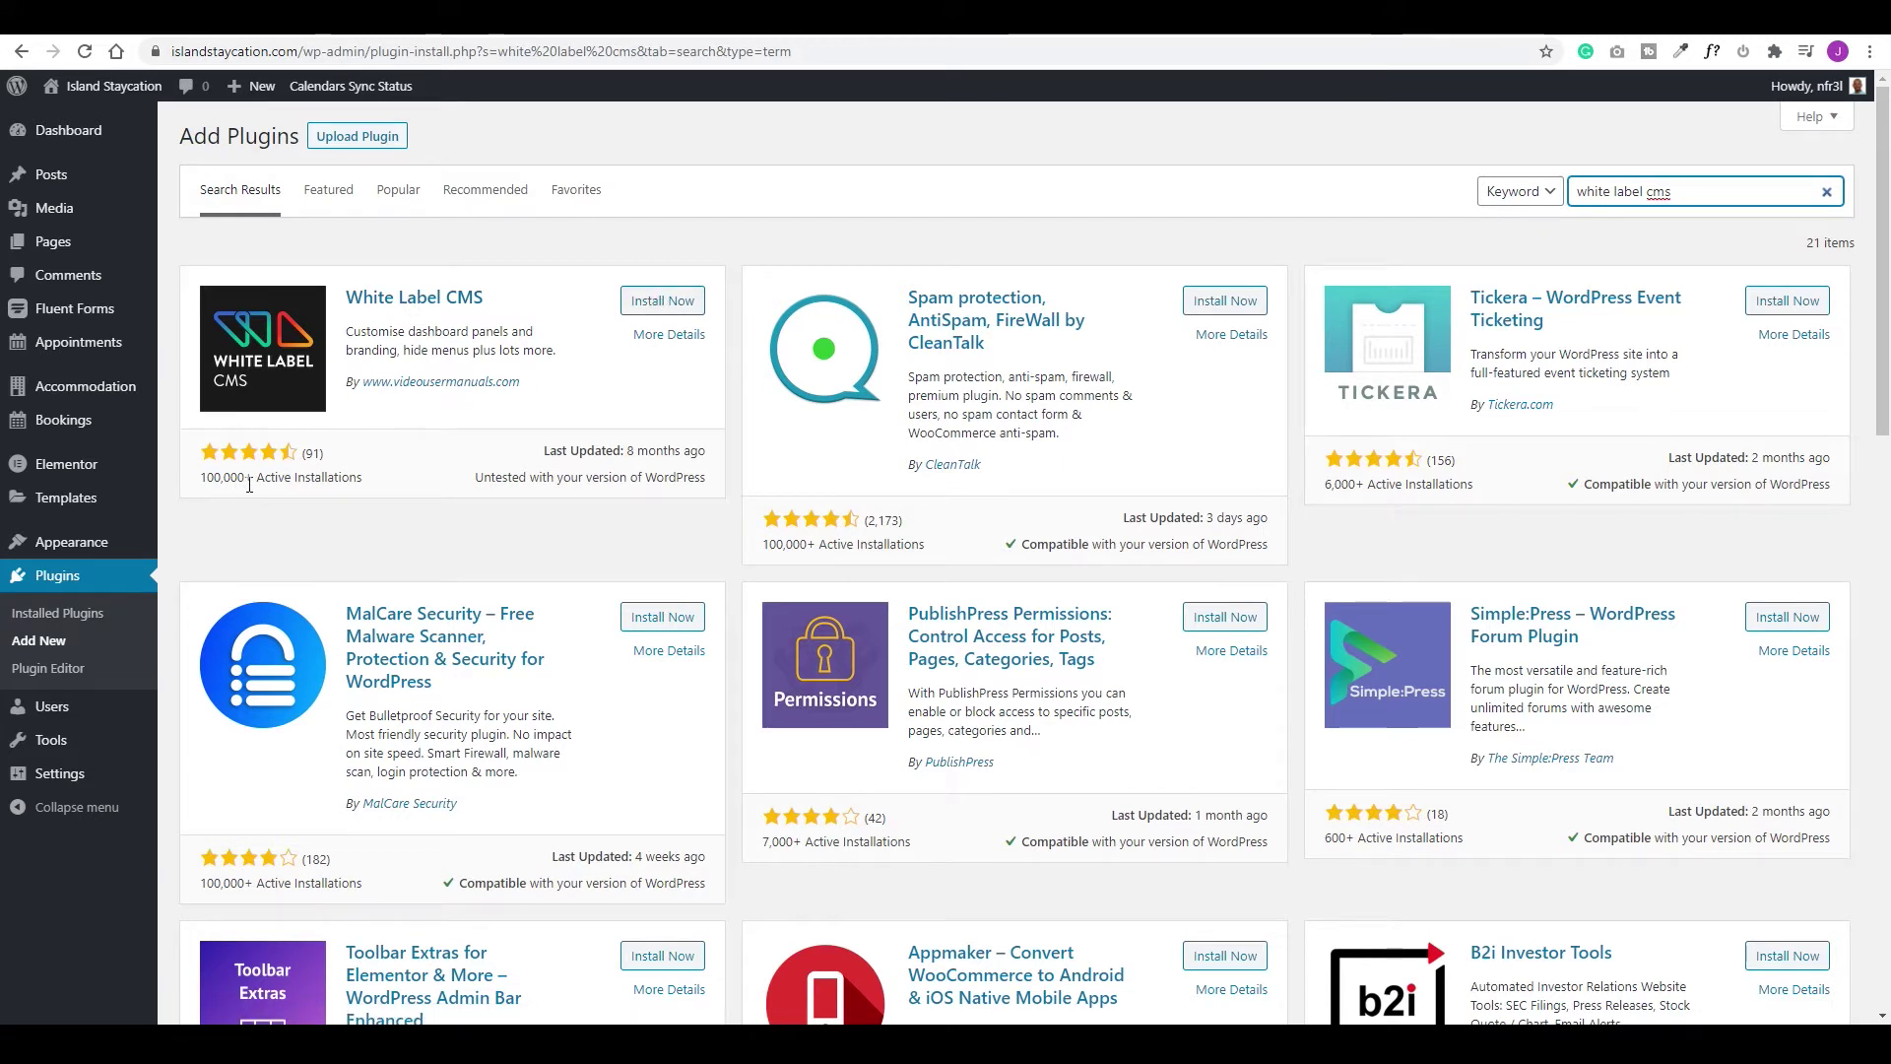
pyautogui.click(635, 307)
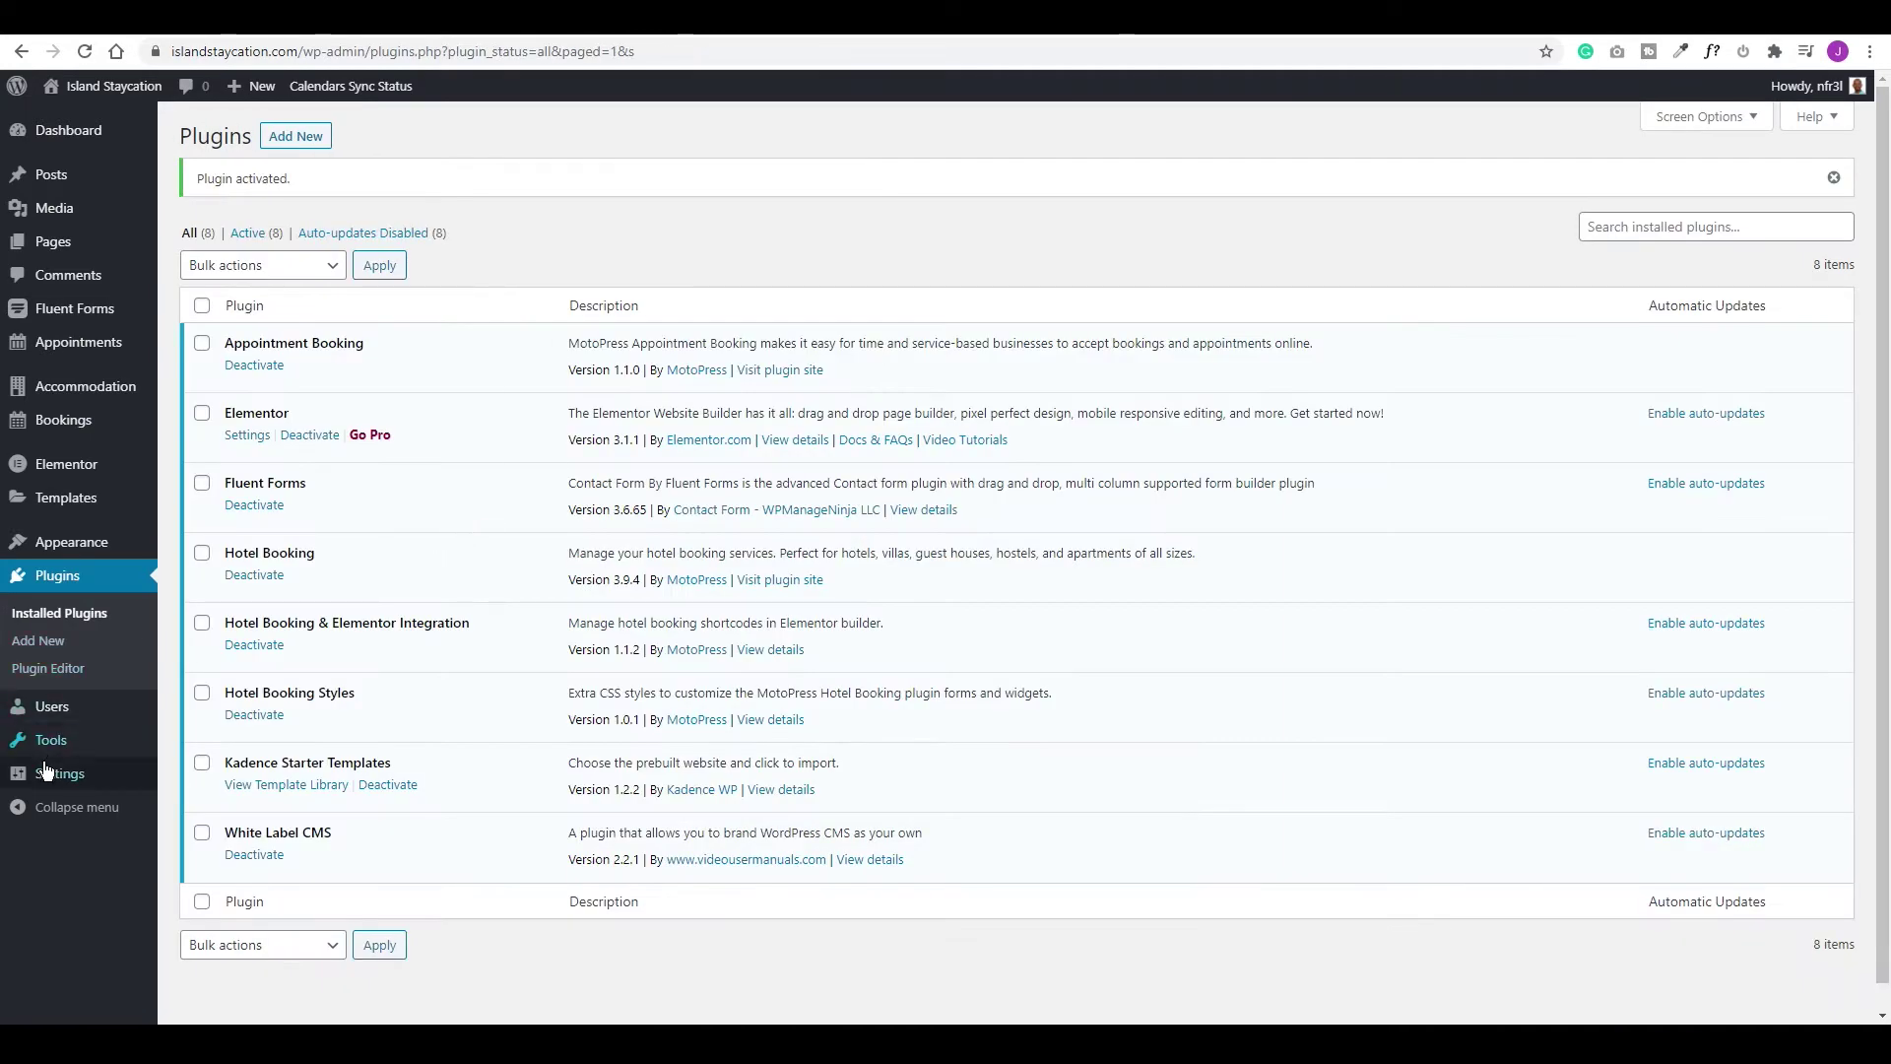
# In the White Label CMS branding settings, enable Hide WordPress Logo and Links and Hide WP Version
pyautogui.moveTo(59, 773)
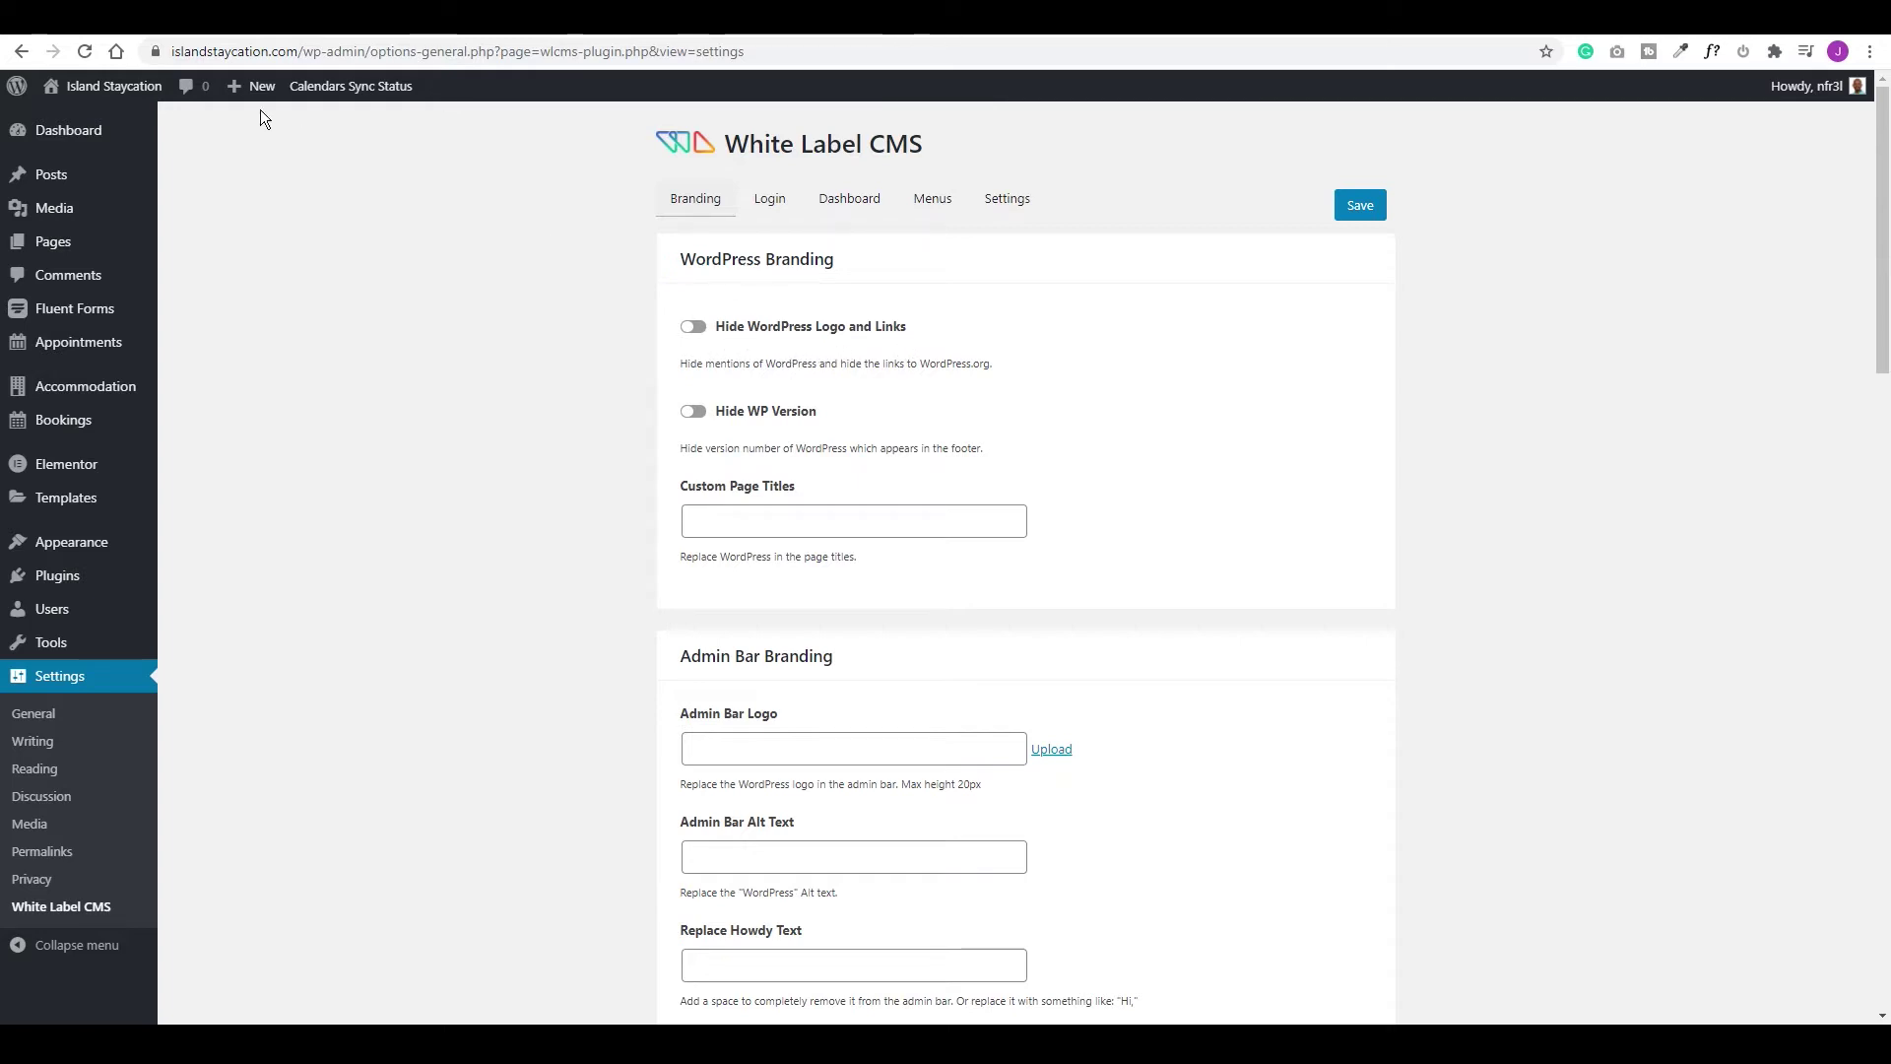
pyautogui.moveTo(15, 101)
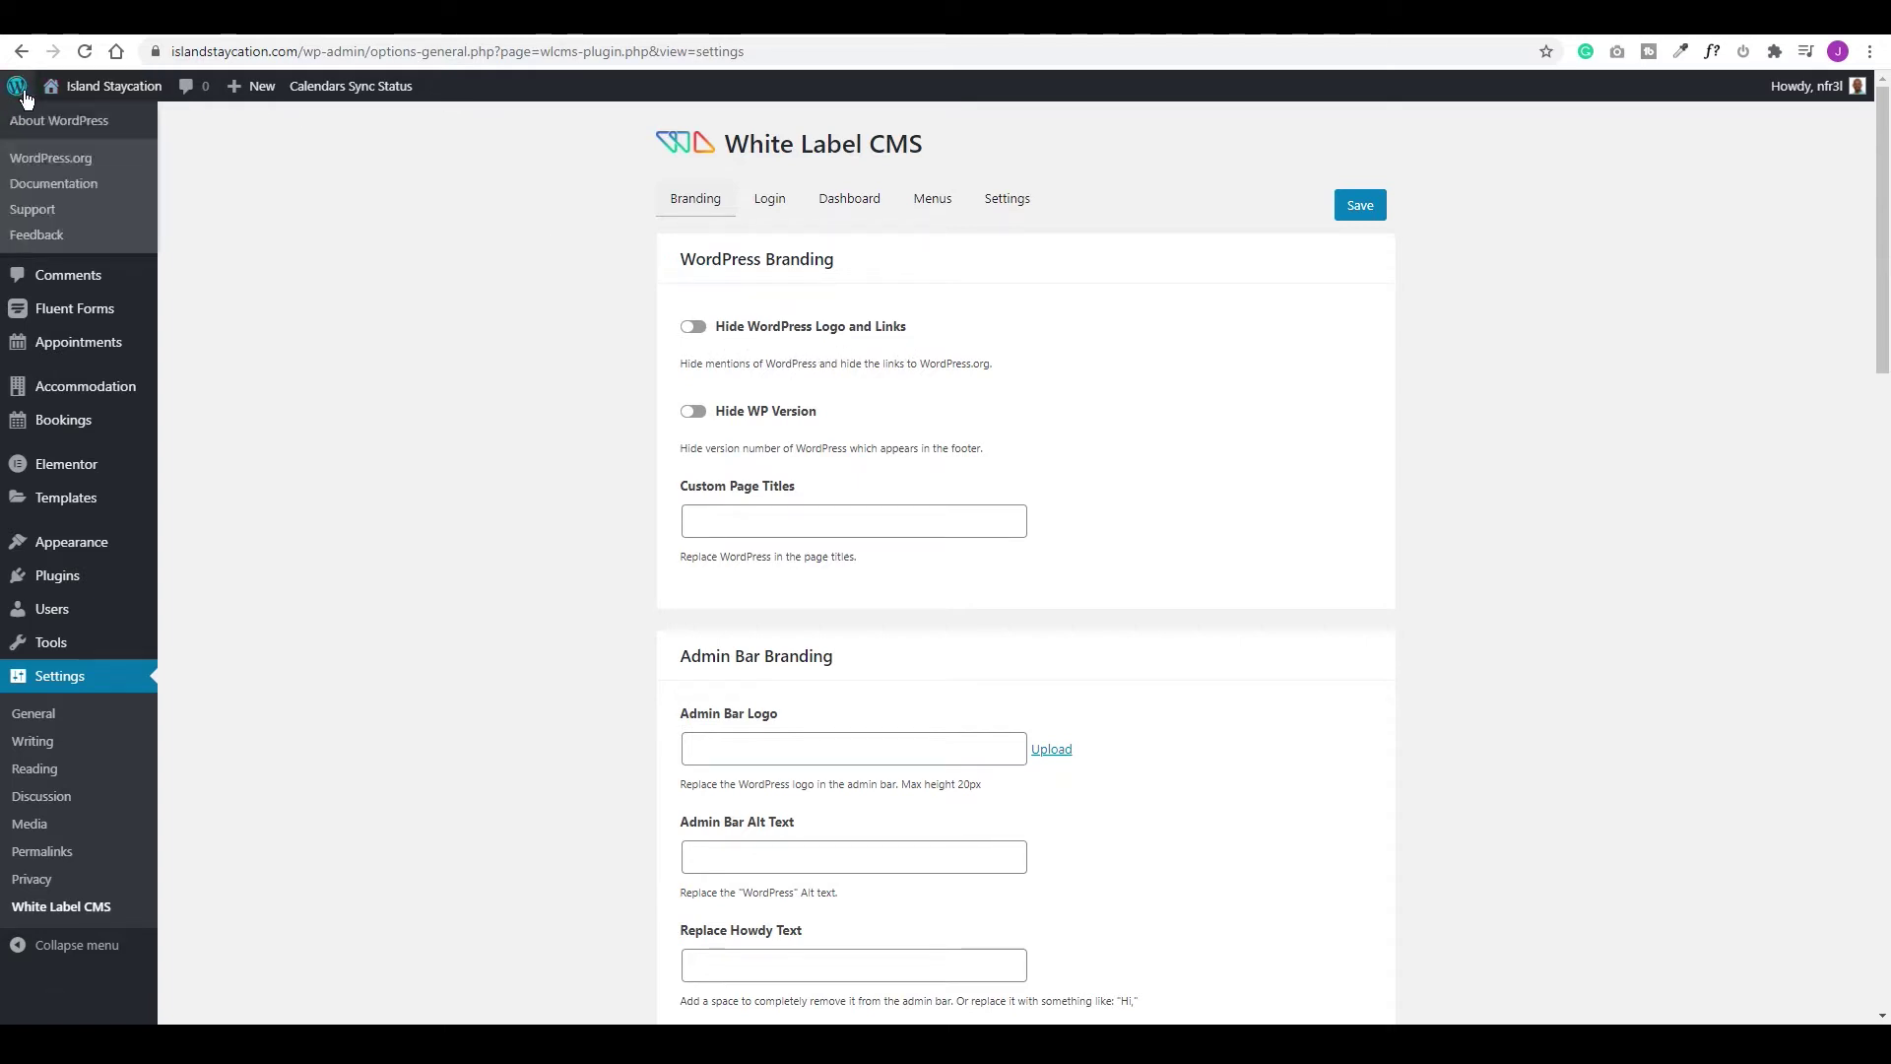
pyautogui.click(695, 328)
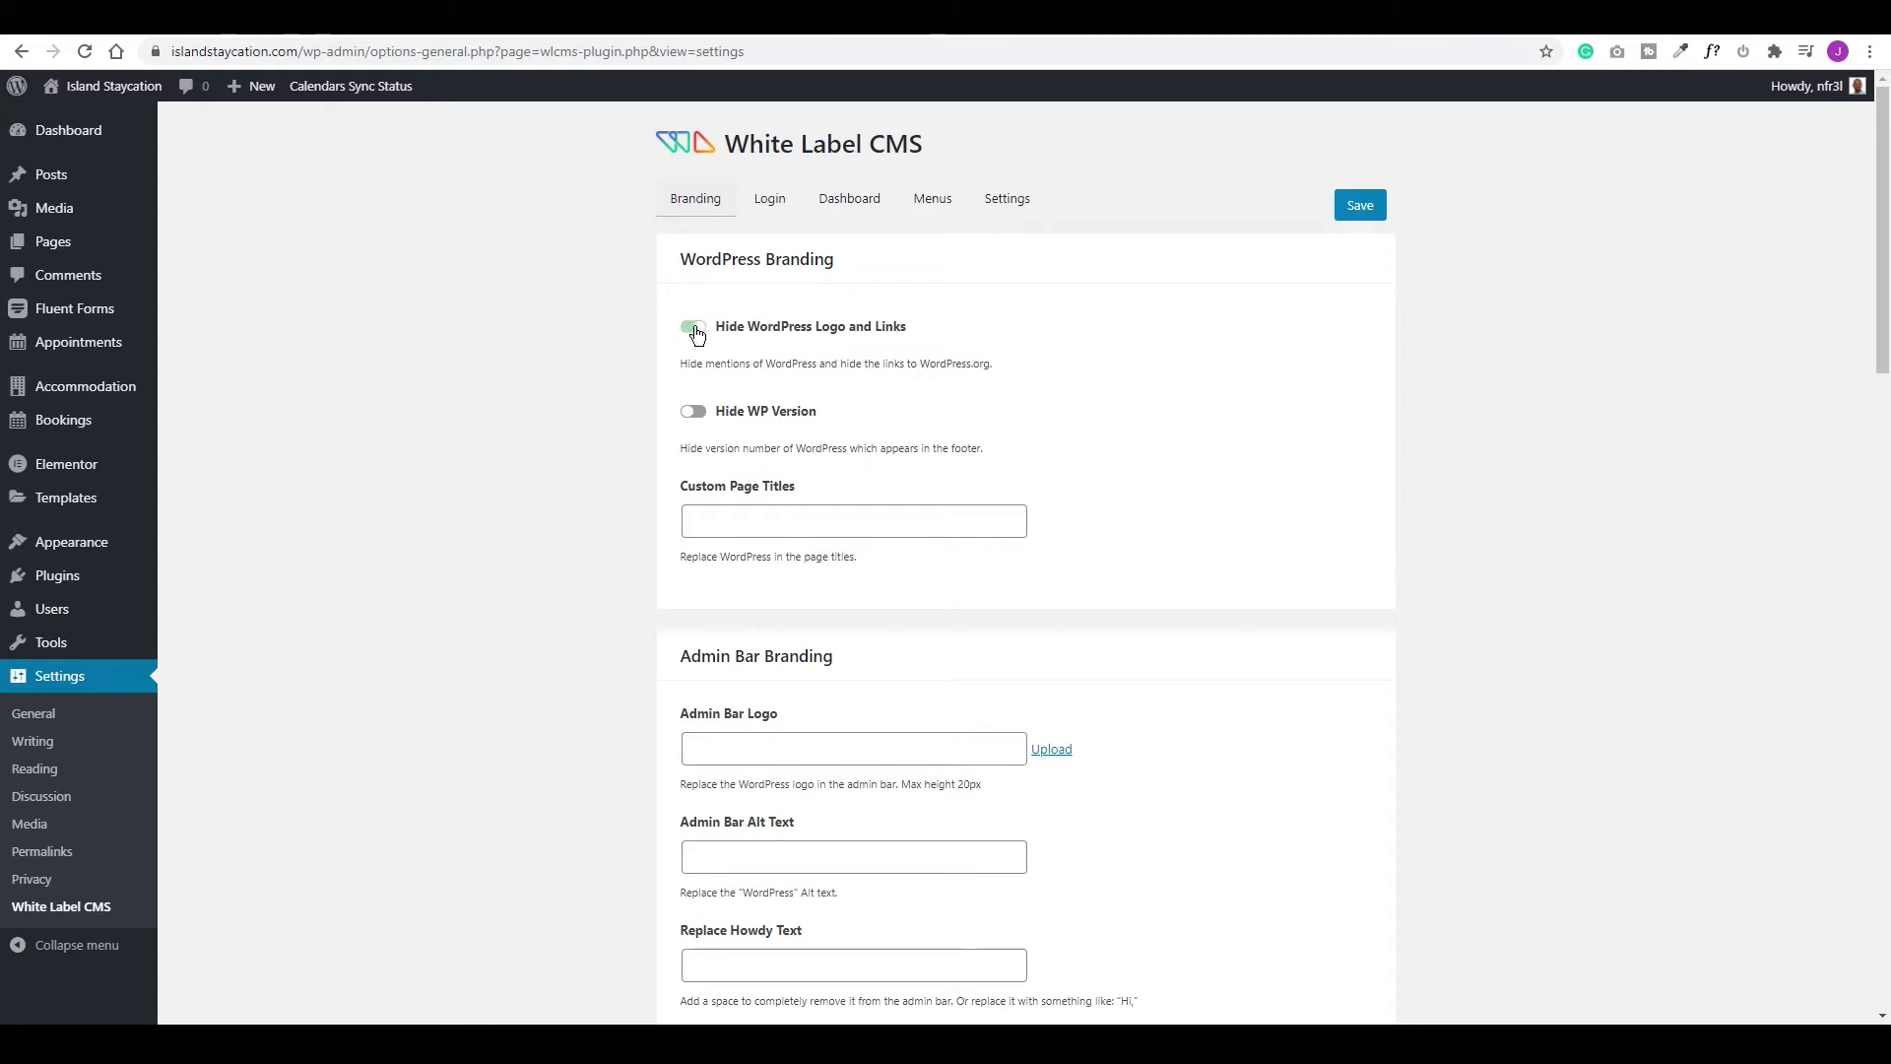
pyautogui.click(693, 411)
# Set the Admin Bar Logo to JoS-icon.png from the media library and save the branding settings
pyautogui.scroll(-3, 1181, 511)
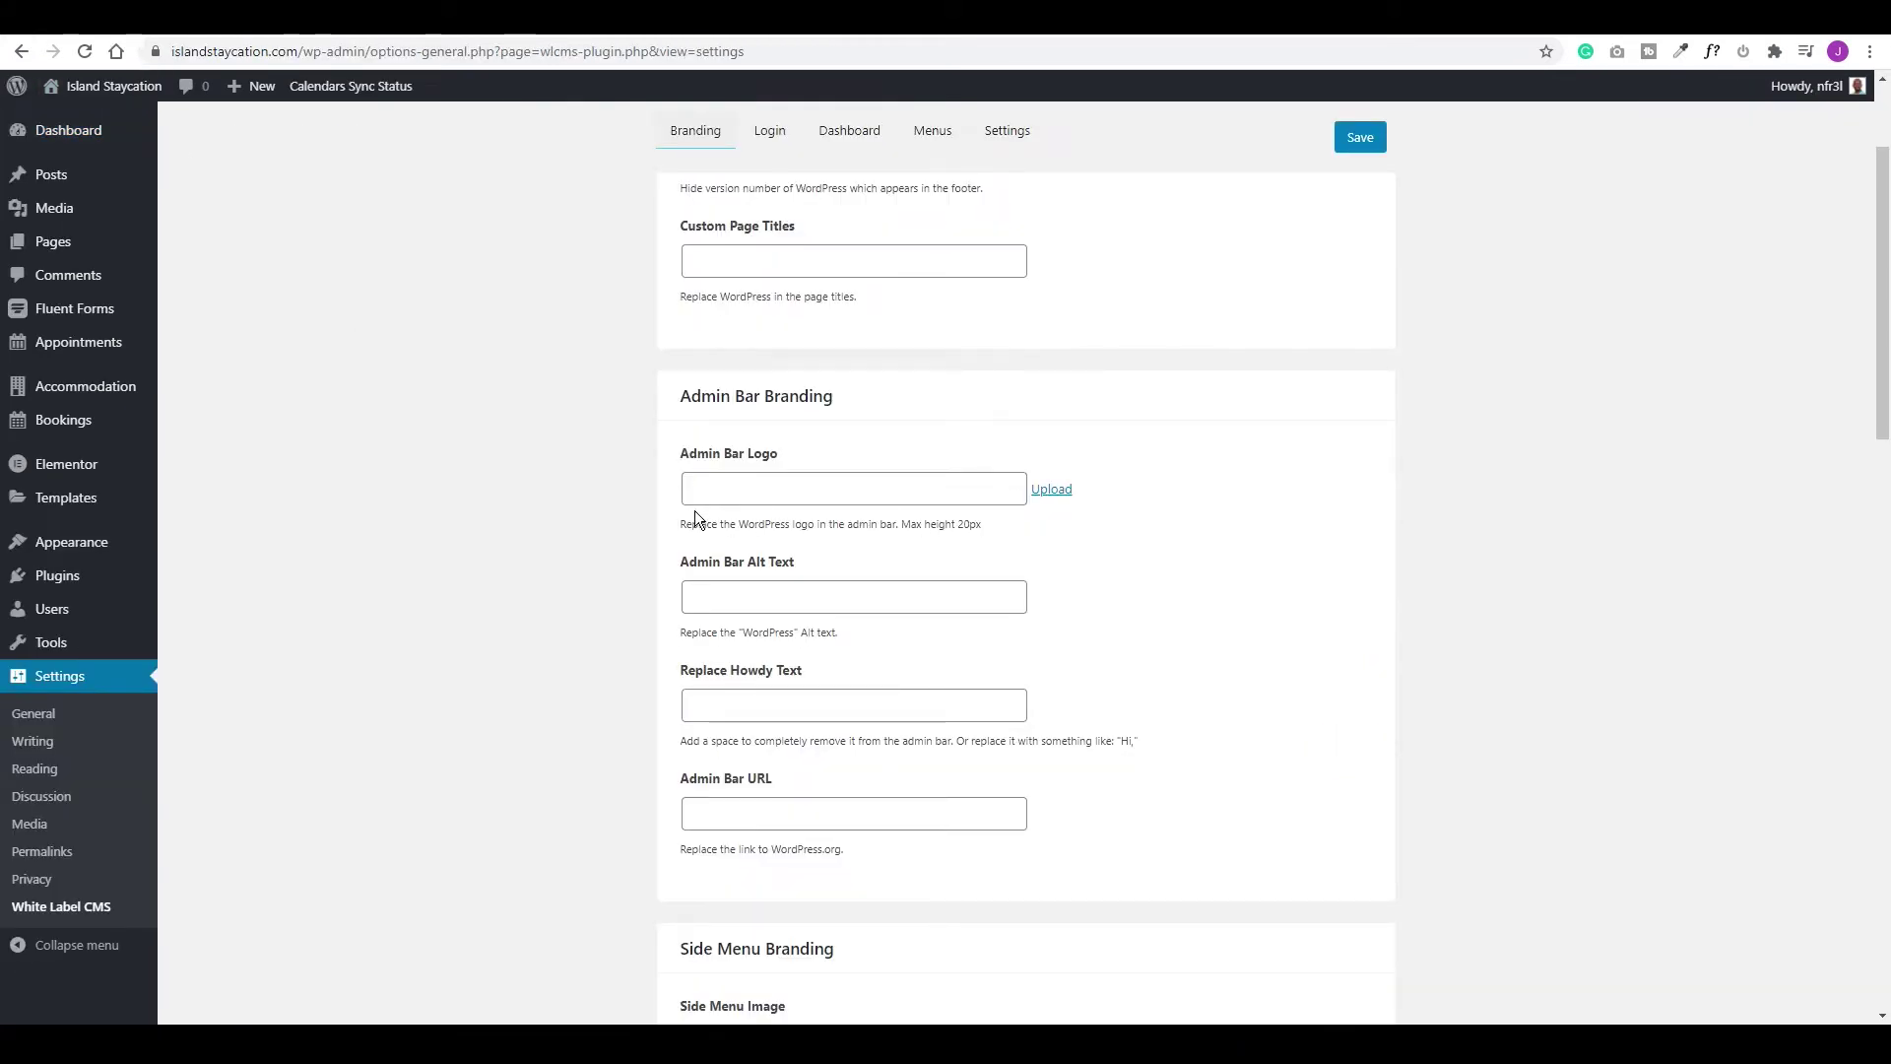
pyautogui.click(1051, 490)
pyautogui.click(295, 175)
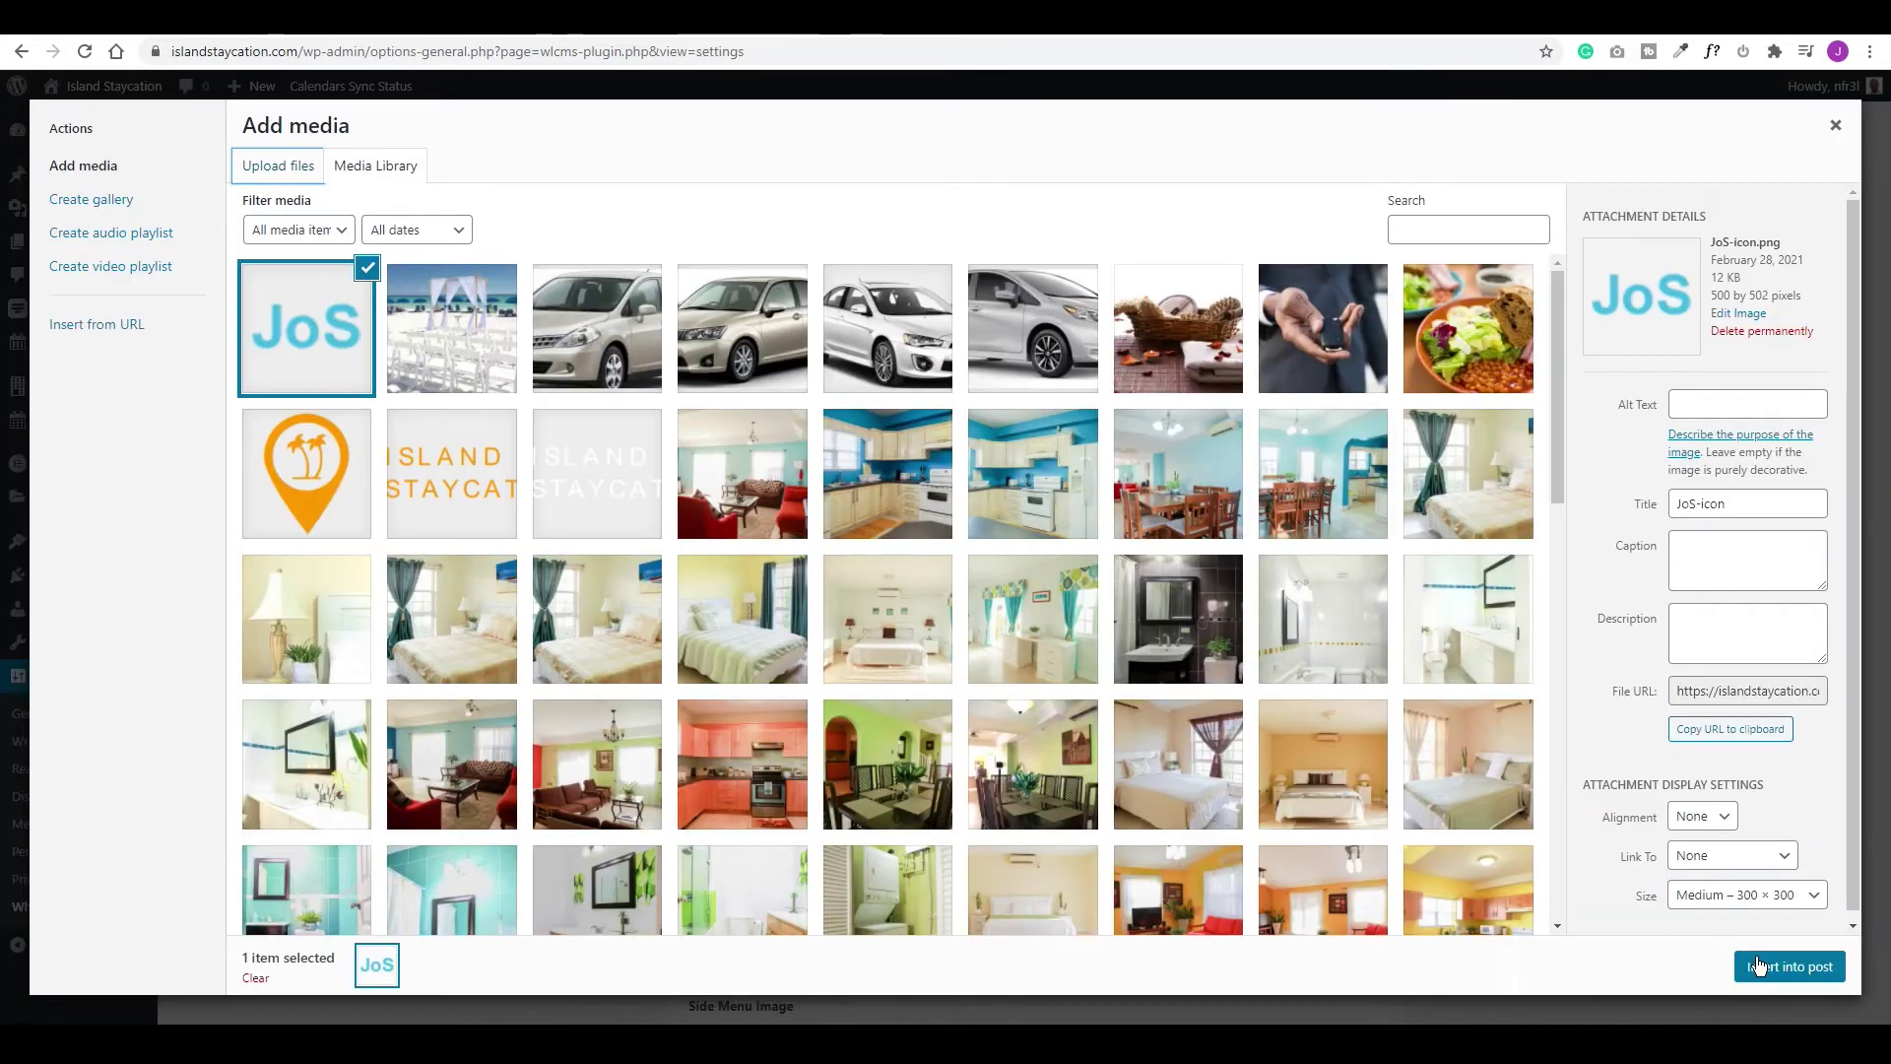
pyautogui.click(1789, 967)
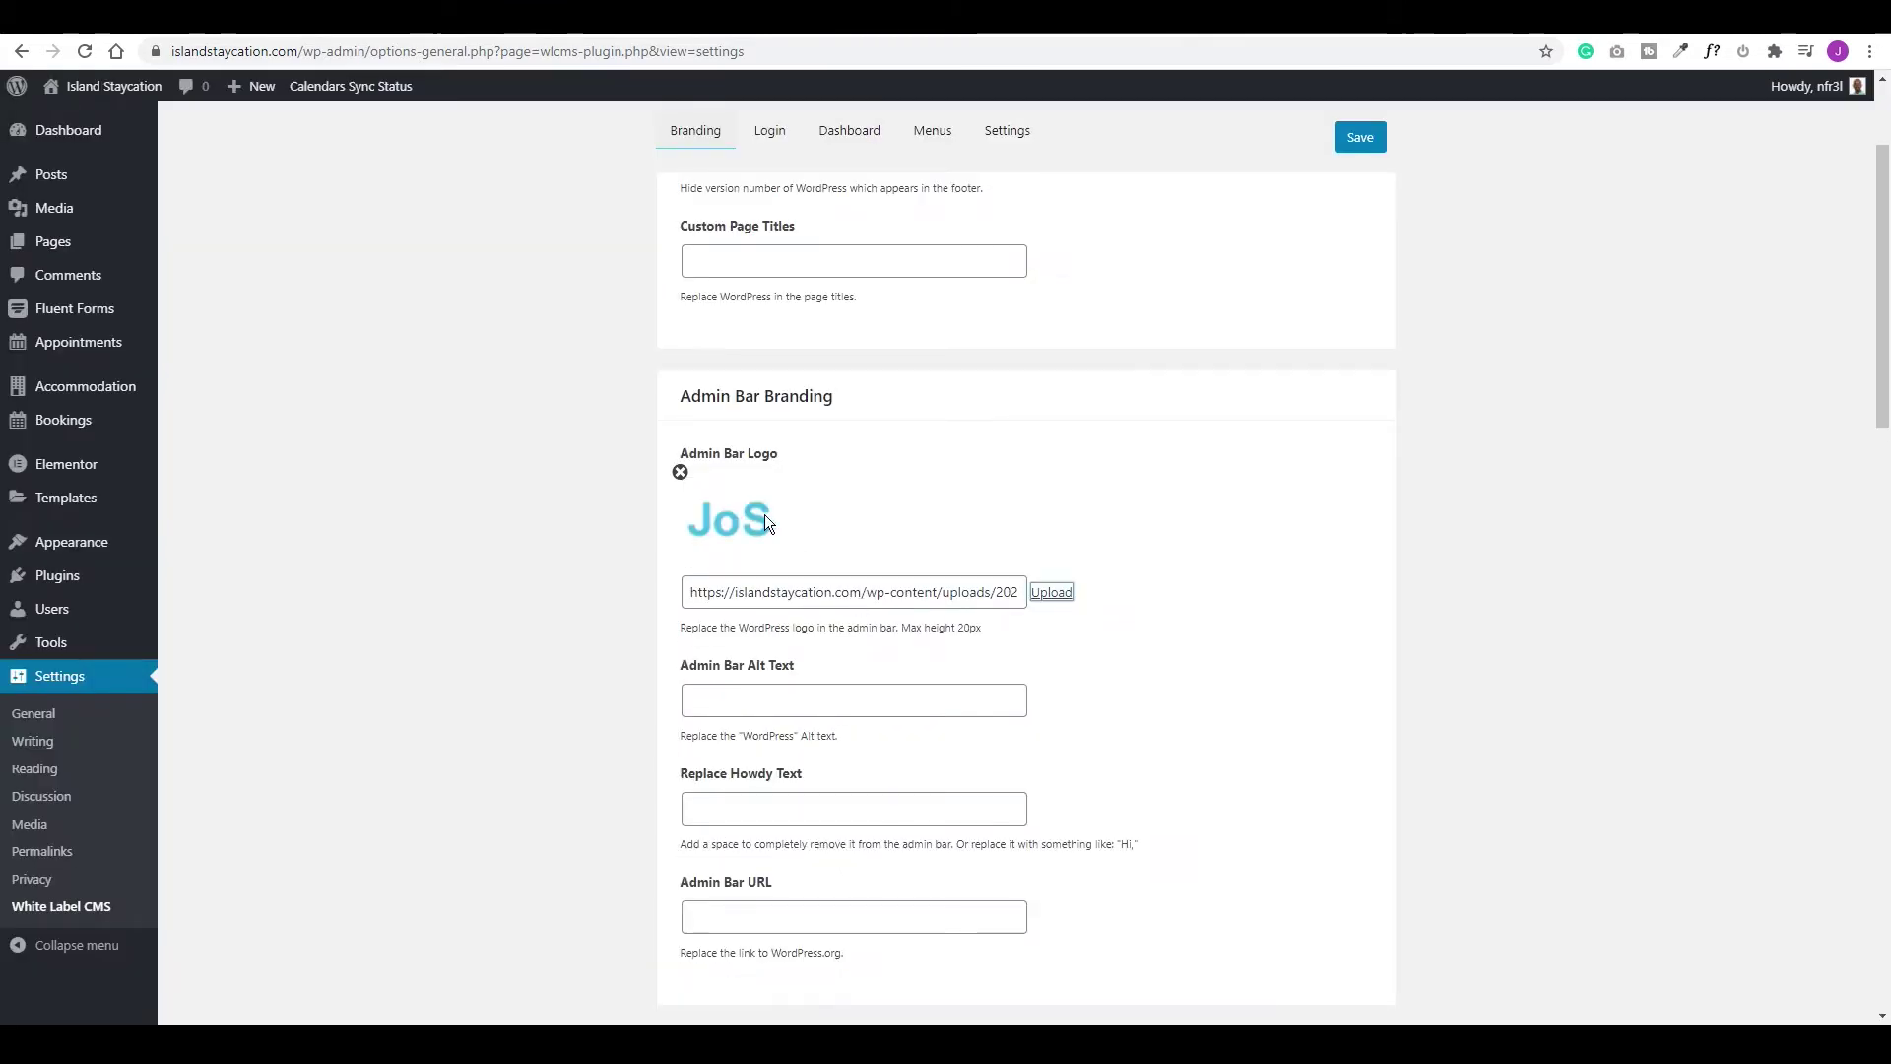
pyautogui.scroll(-4, 1089, 541)
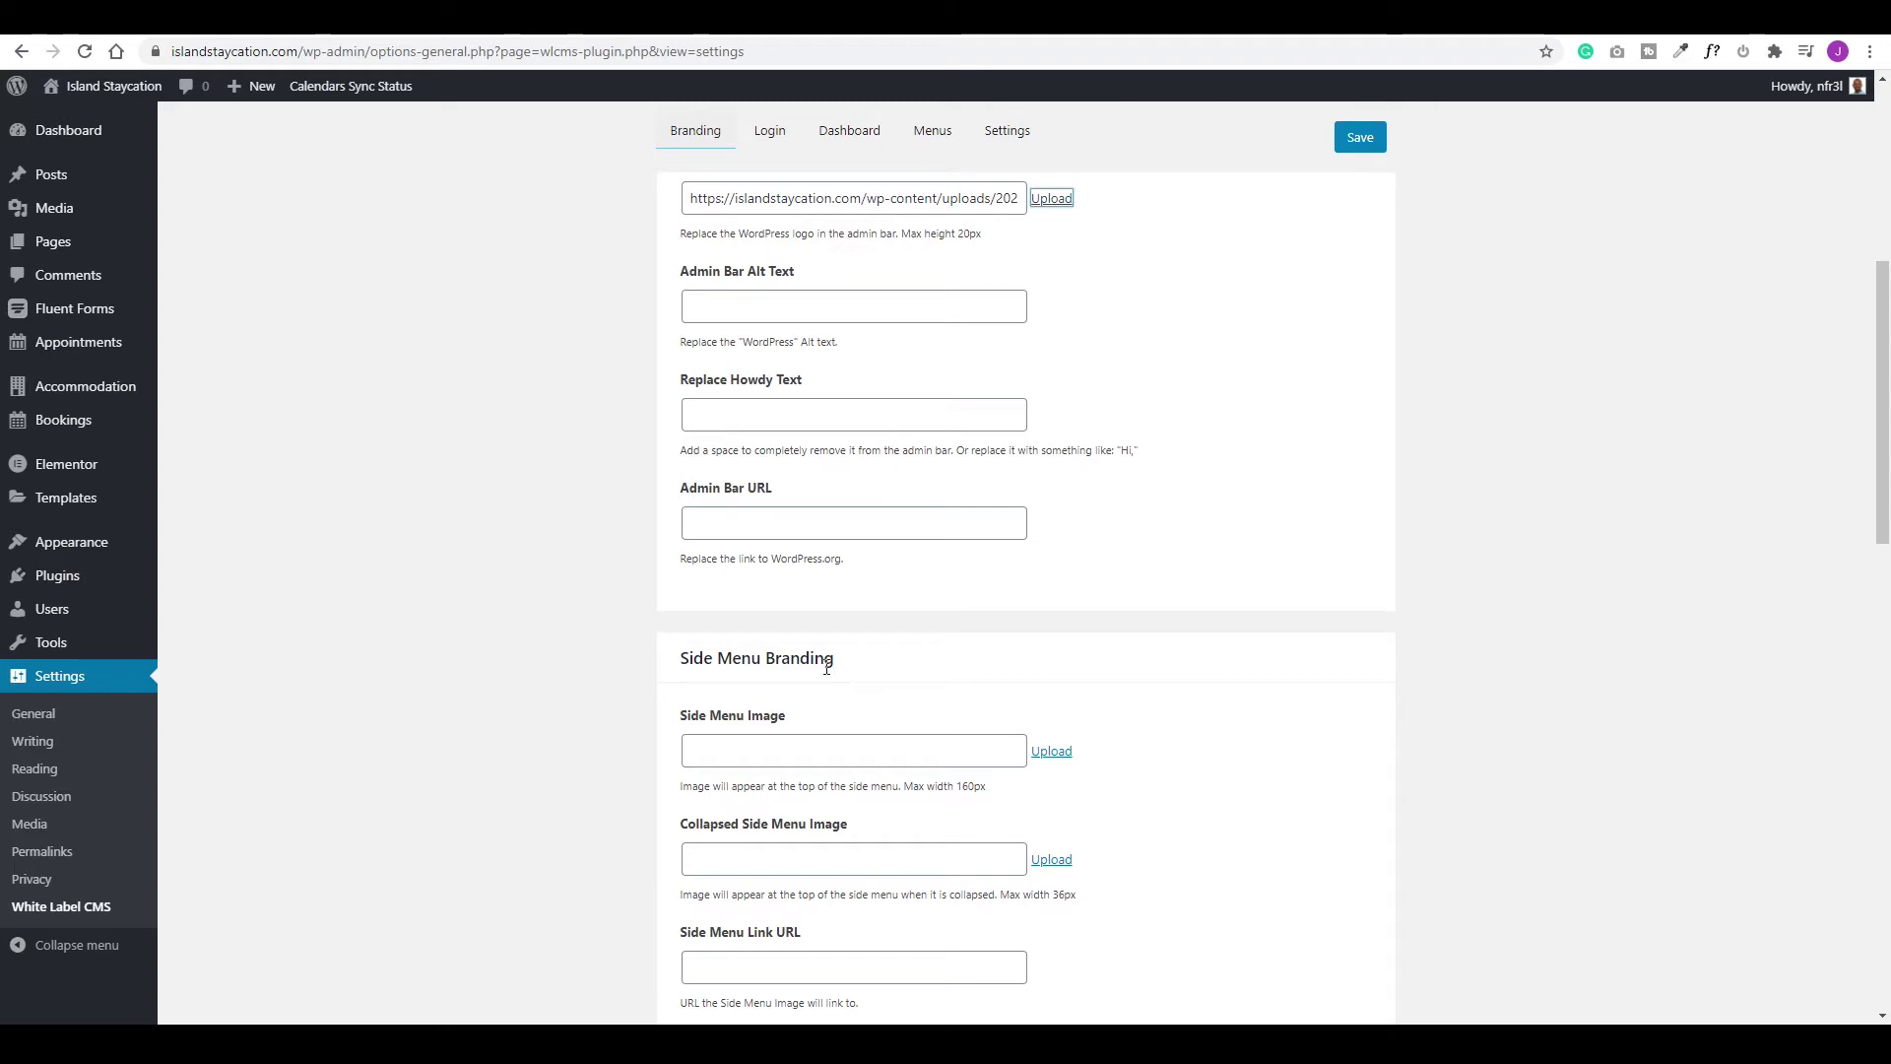
pyautogui.moveTo(51, 132)
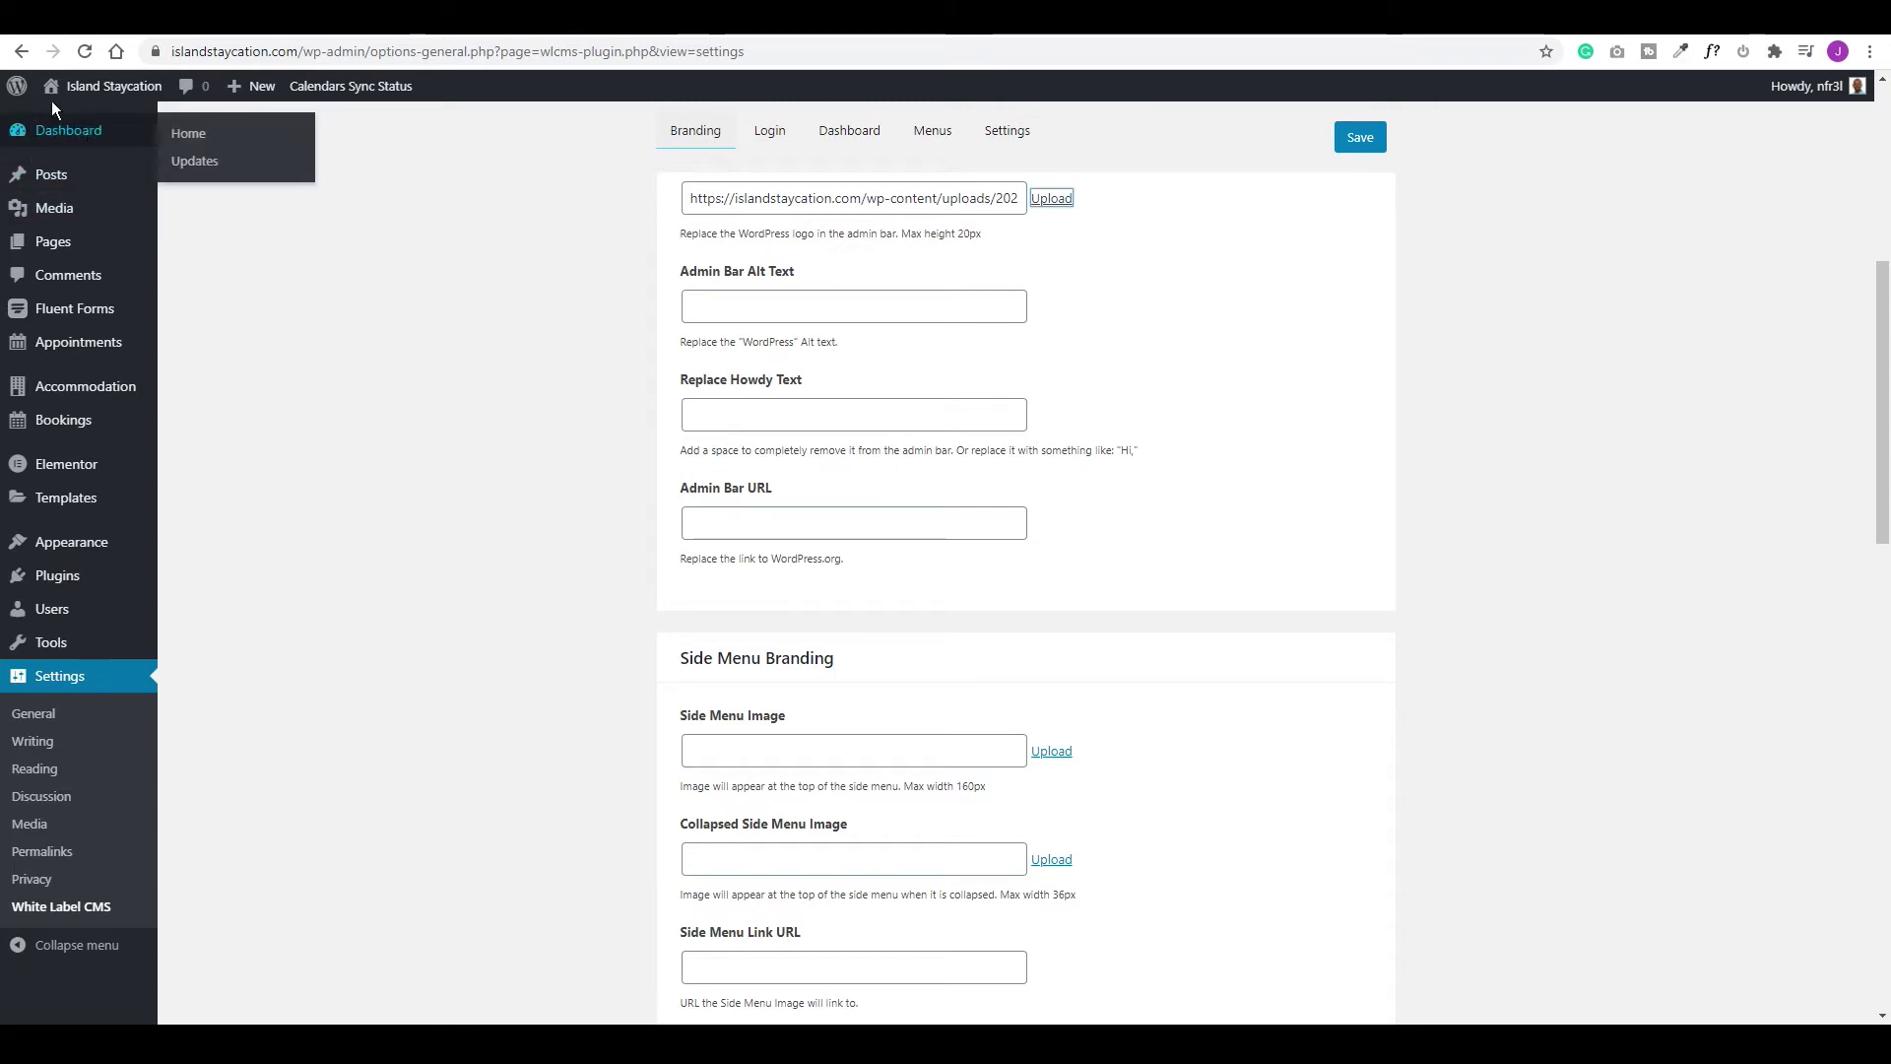
pyautogui.scroll(-4, 1232, 616)
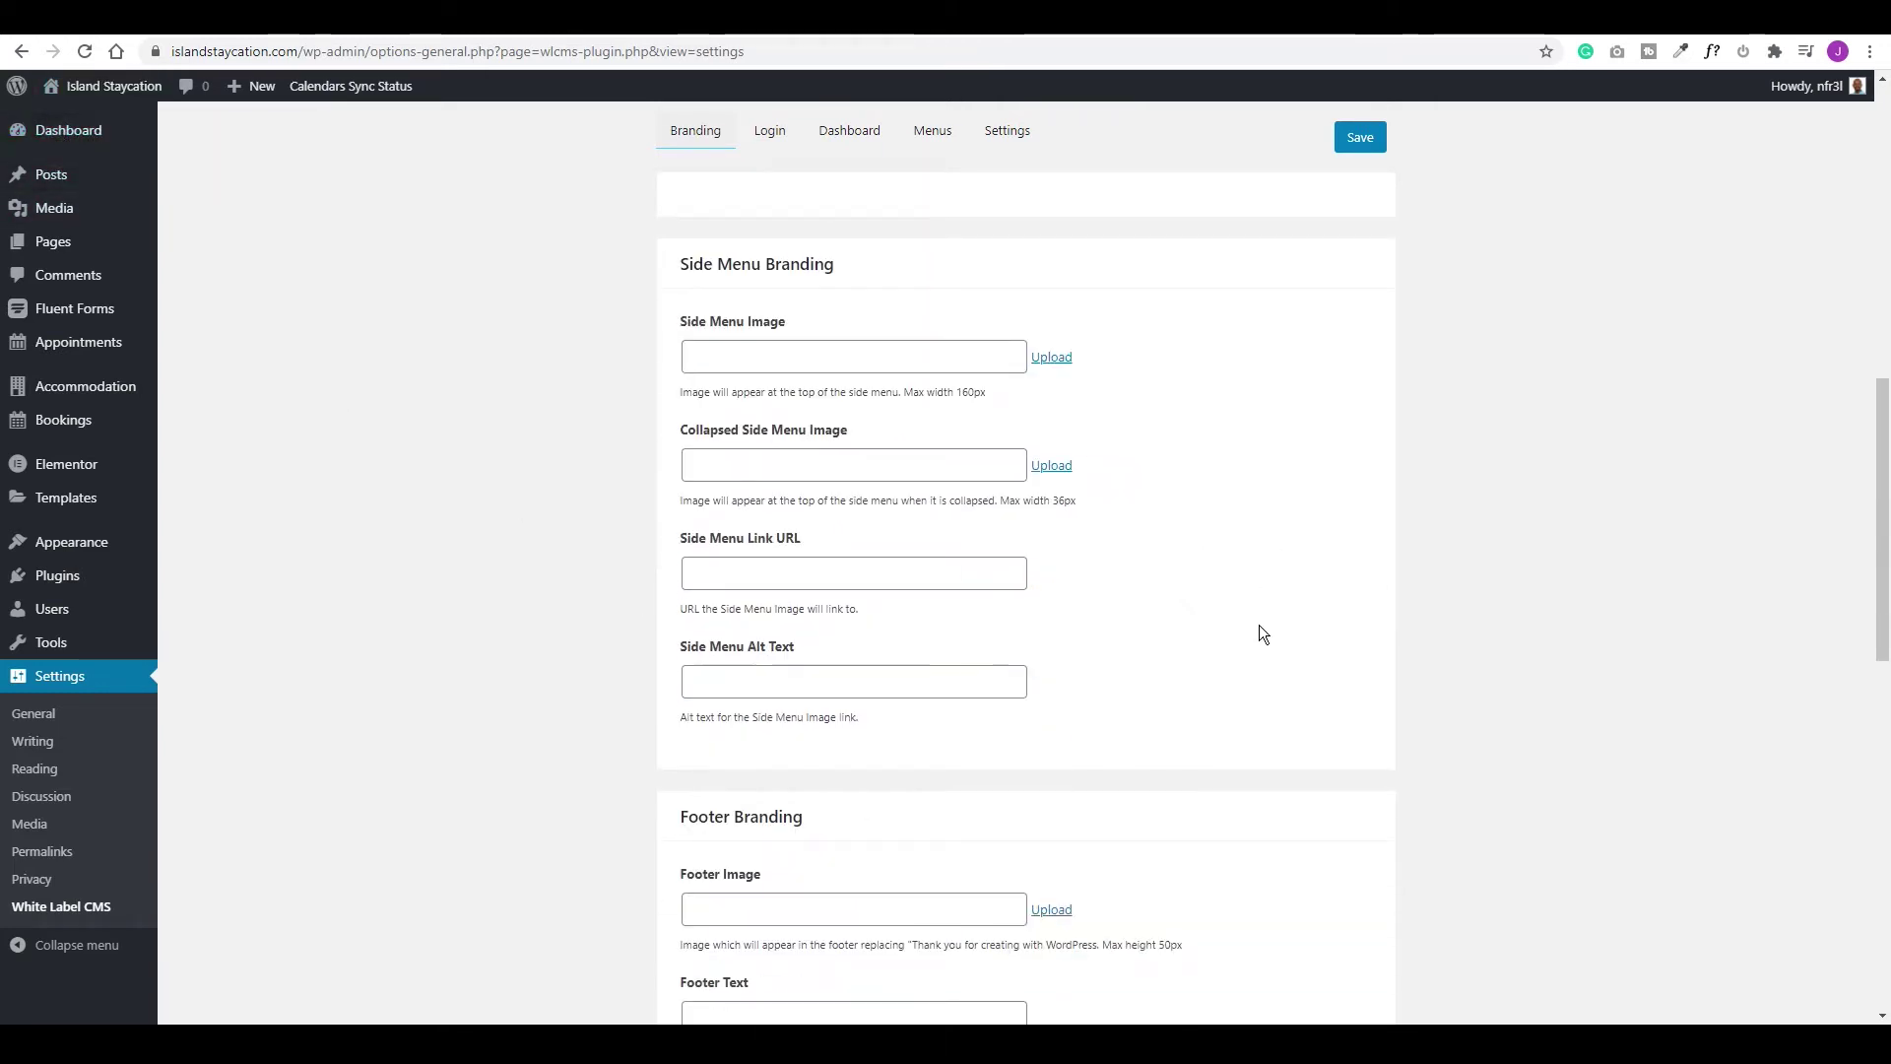
pyautogui.scroll(7, 1276, 628)
pyautogui.scroll(4, 1280, 621)
pyautogui.click(1360, 201)
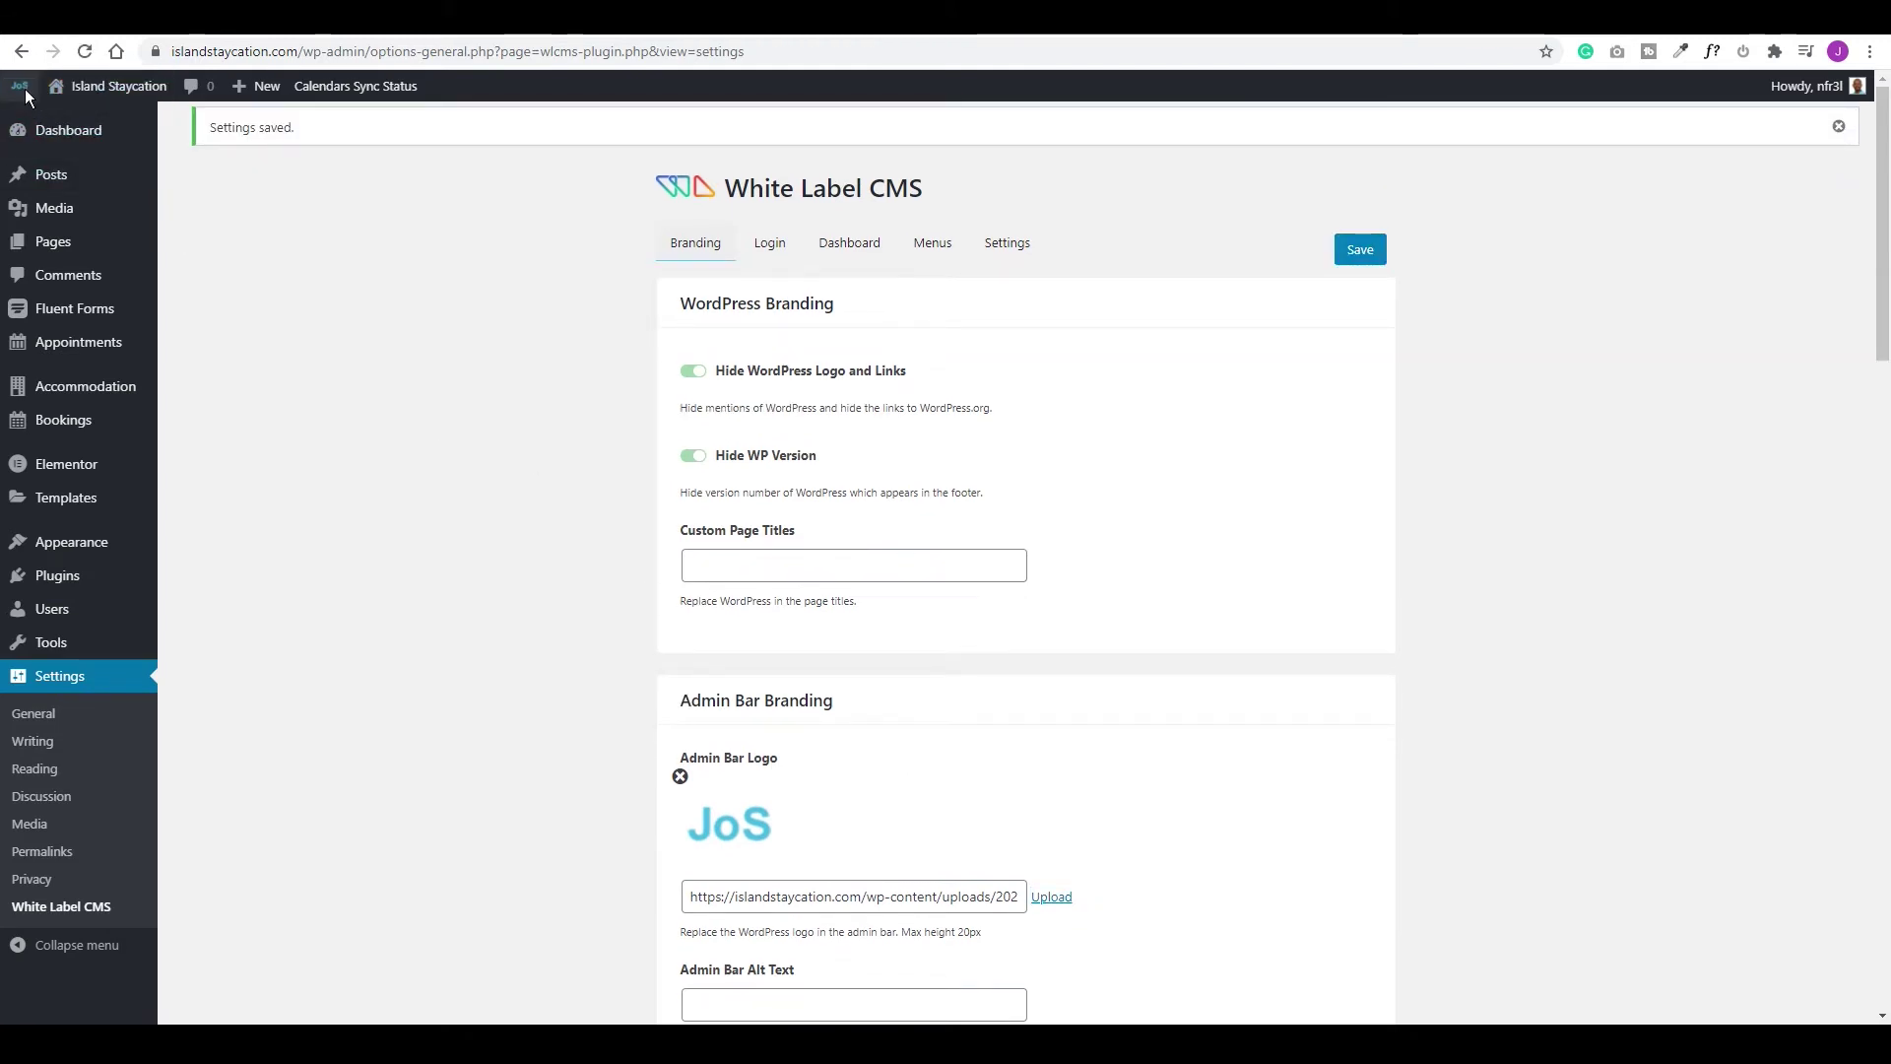
pyautogui.scroll(-1, 973, 623)
pyautogui.scroll(-4, 973, 622)
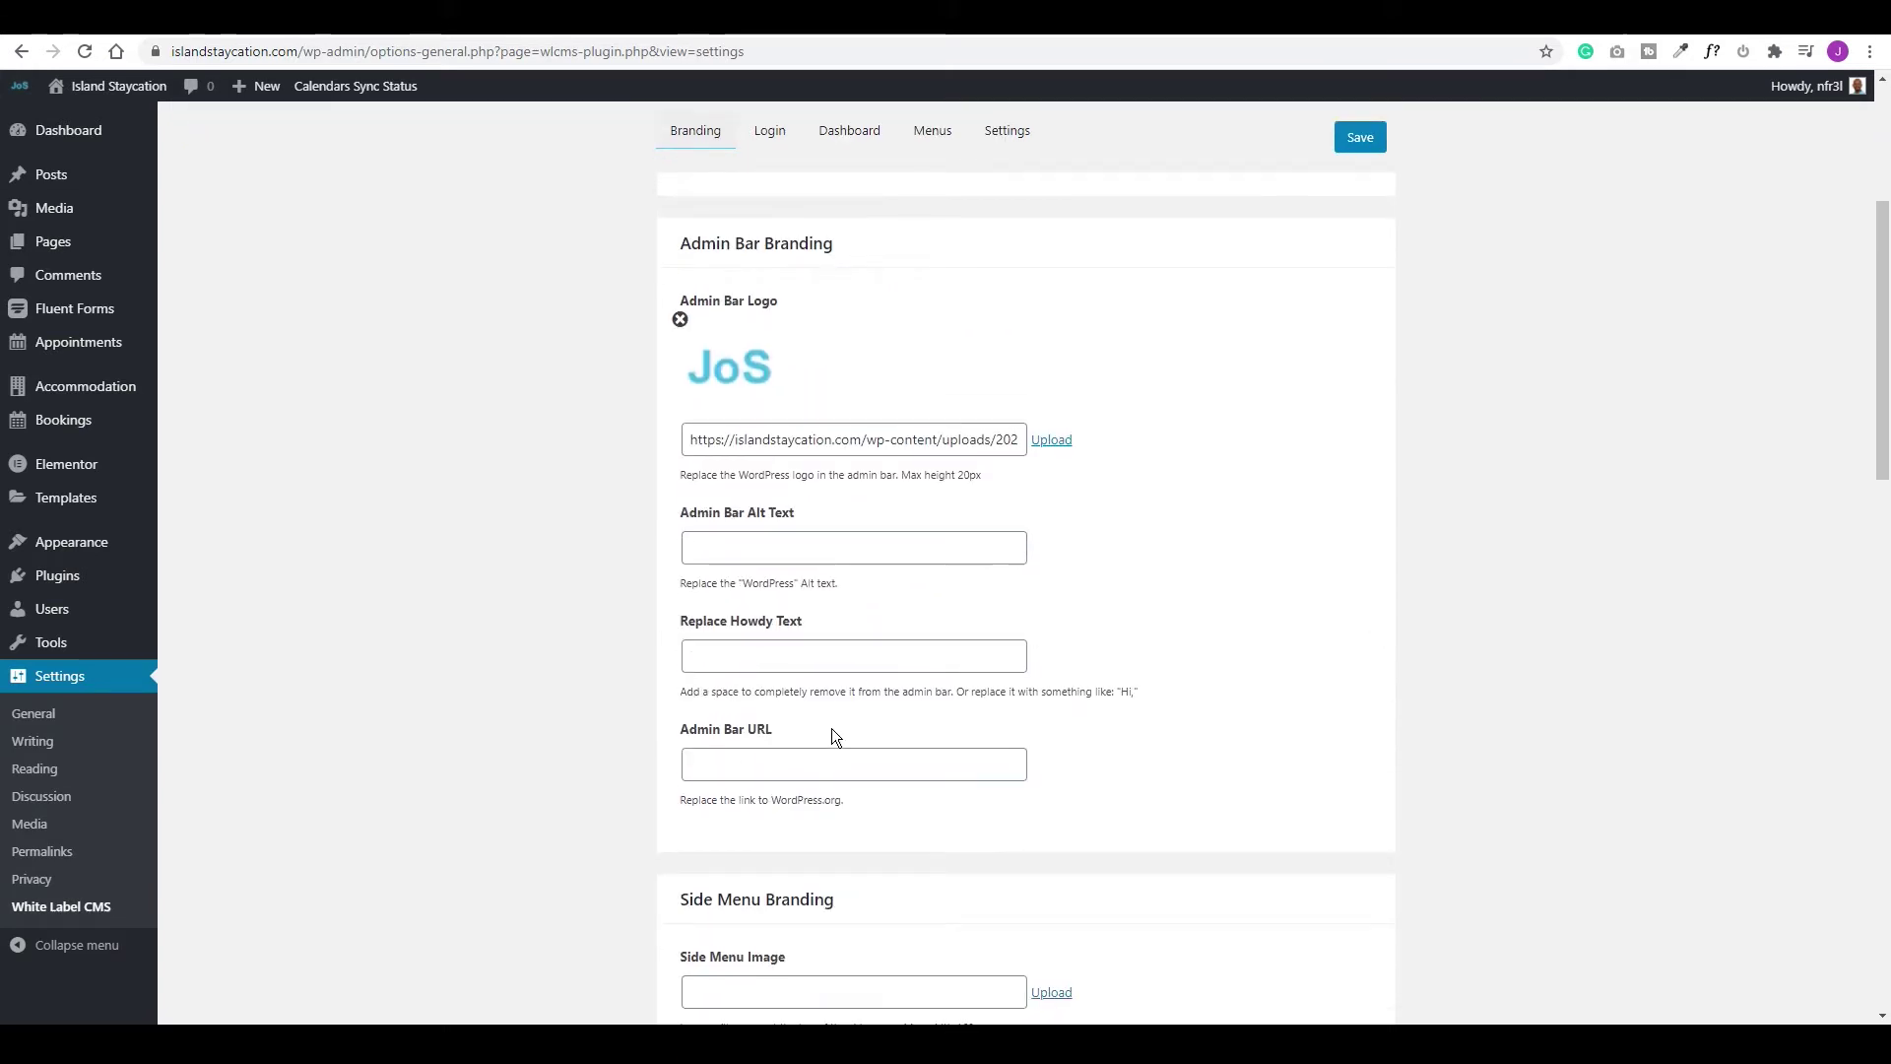
pyautogui.click(825, 765)
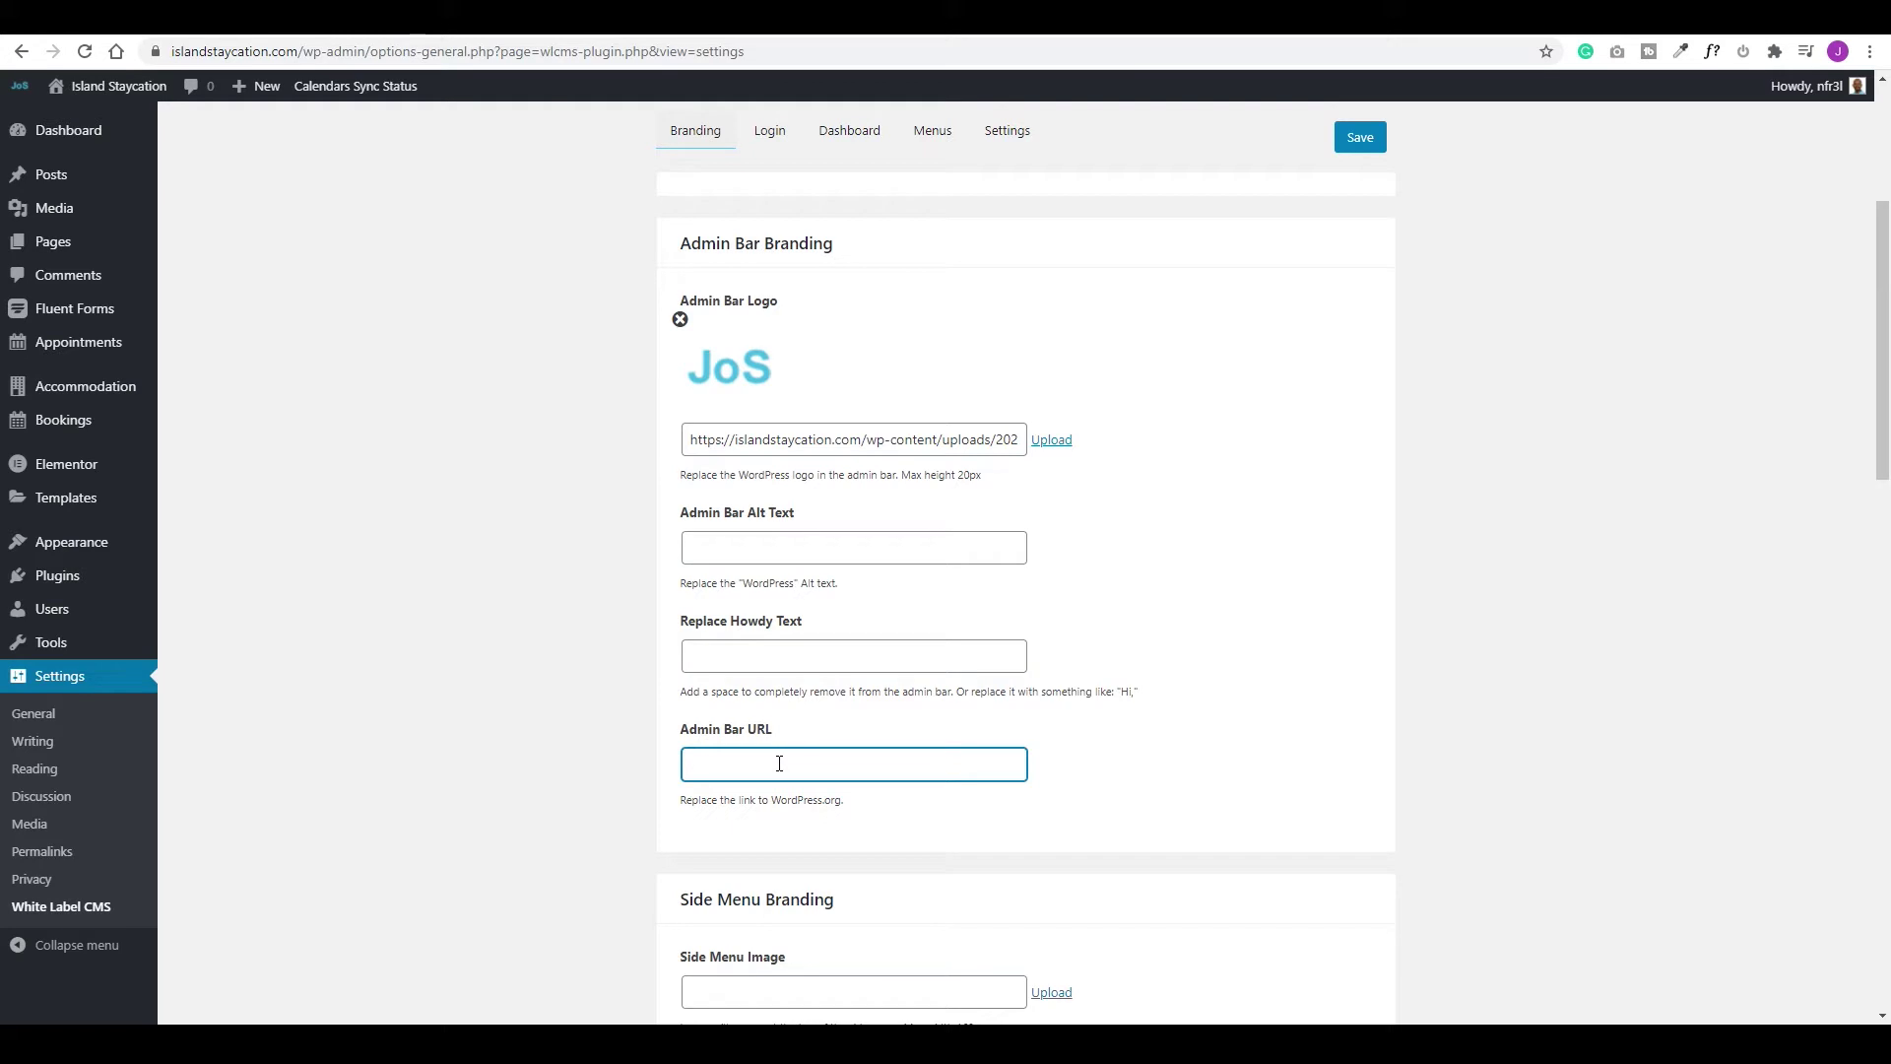
pyautogui.write('https://joshuaostewart.com')
pyautogui.click(1360, 137)
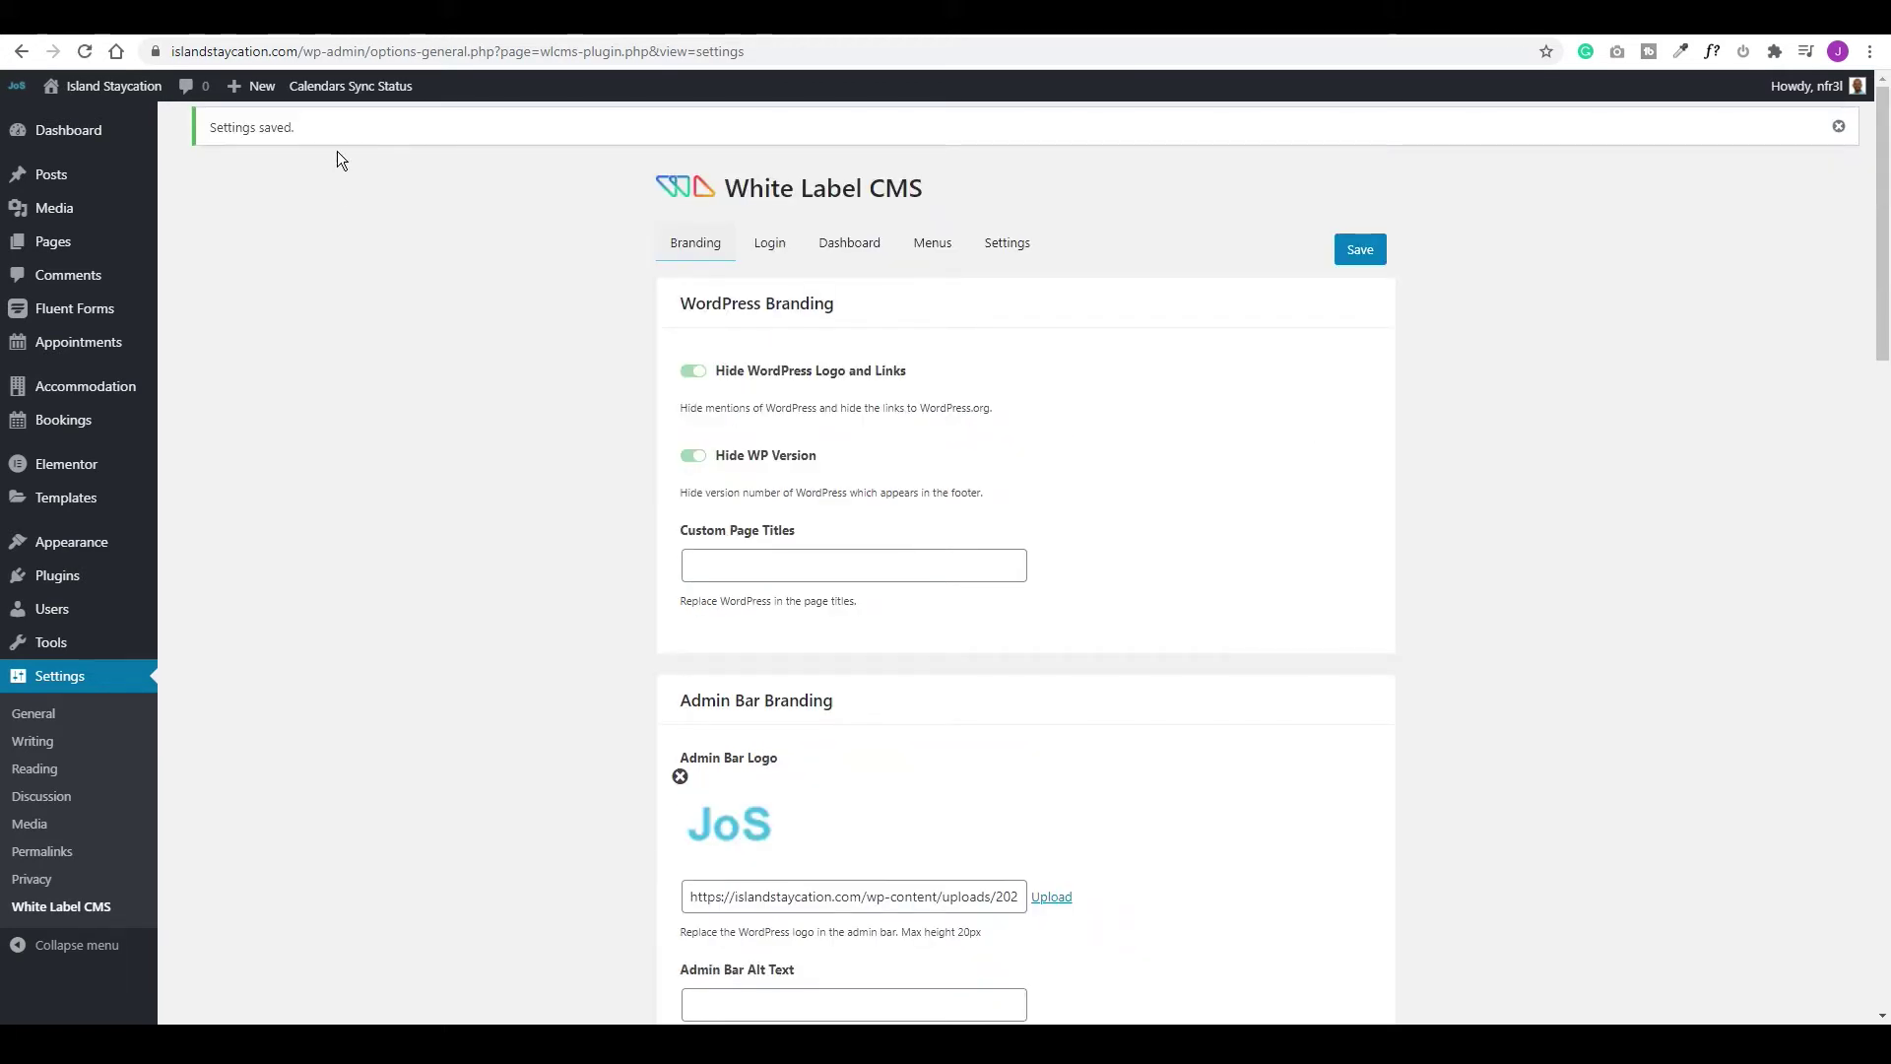
# Test the link on the admin bar logo, close the page it opens, and show the plugin's Login settings
pyautogui.click(21, 86)
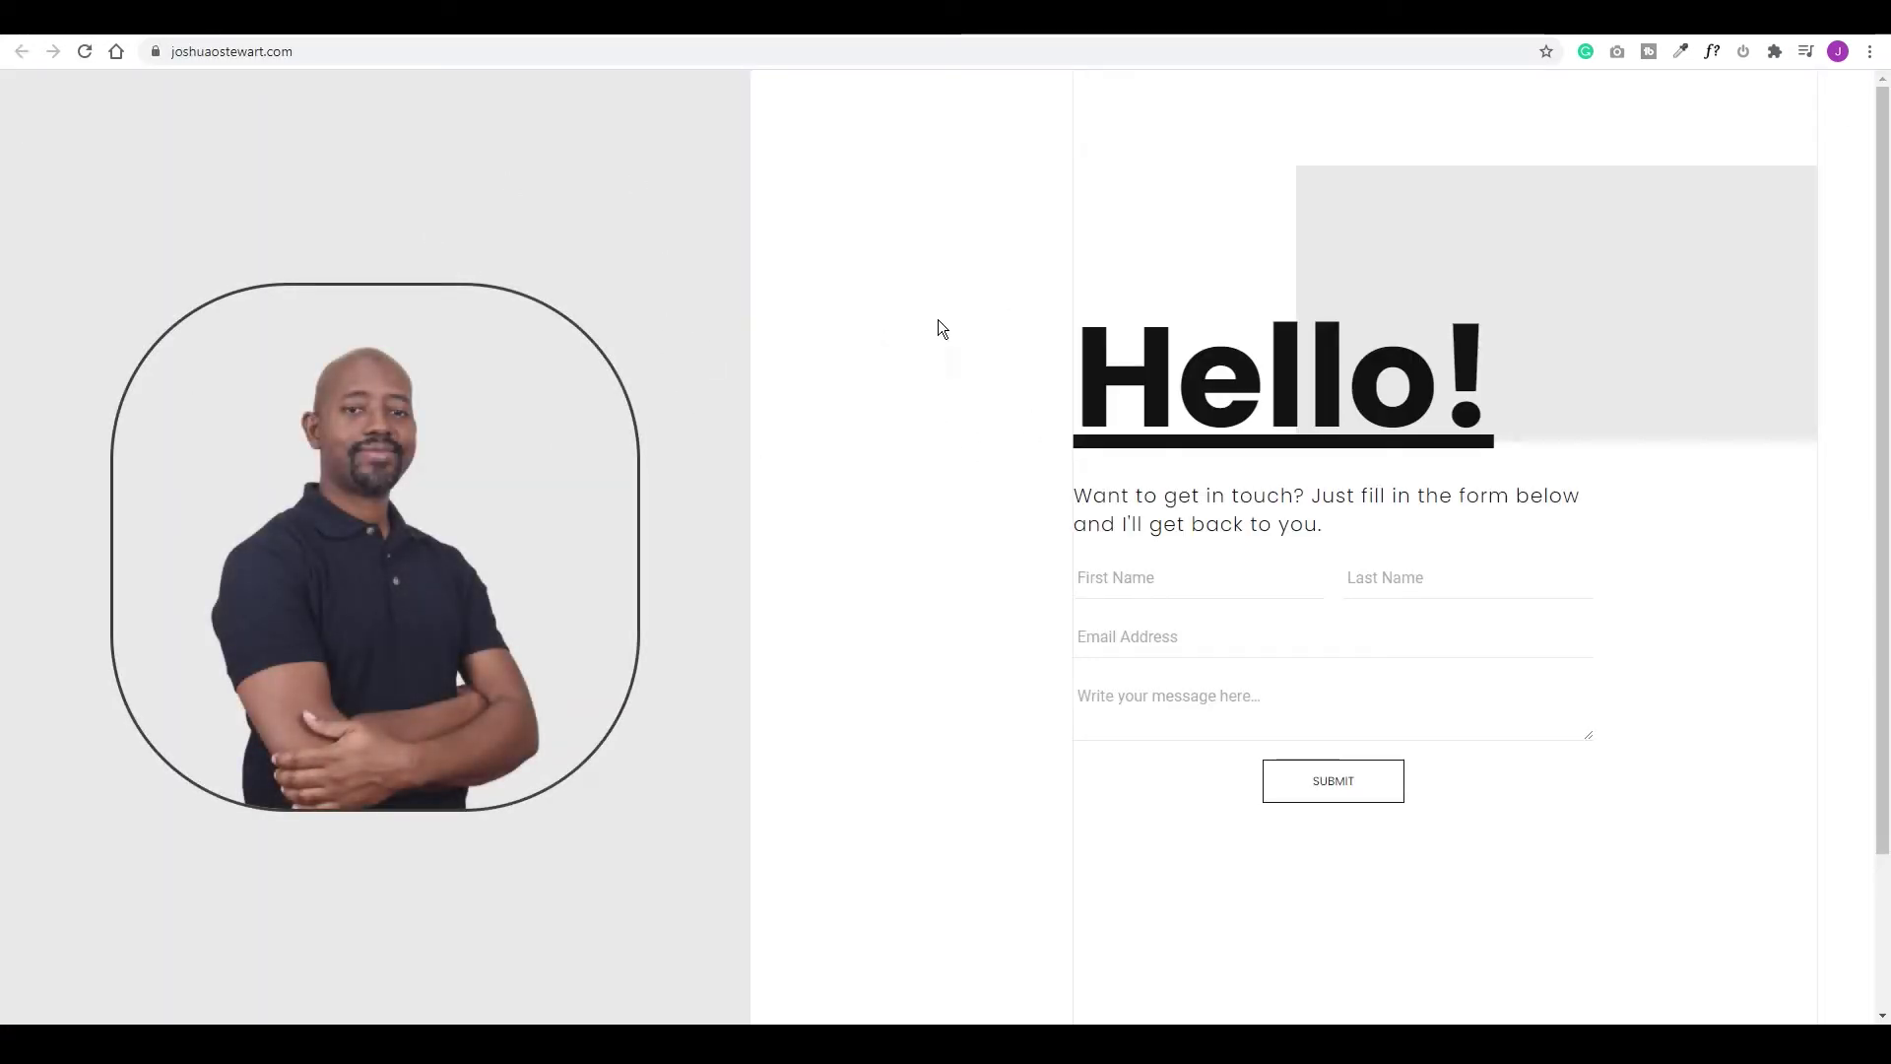
pyautogui.hotkey('ctrl', 'w')
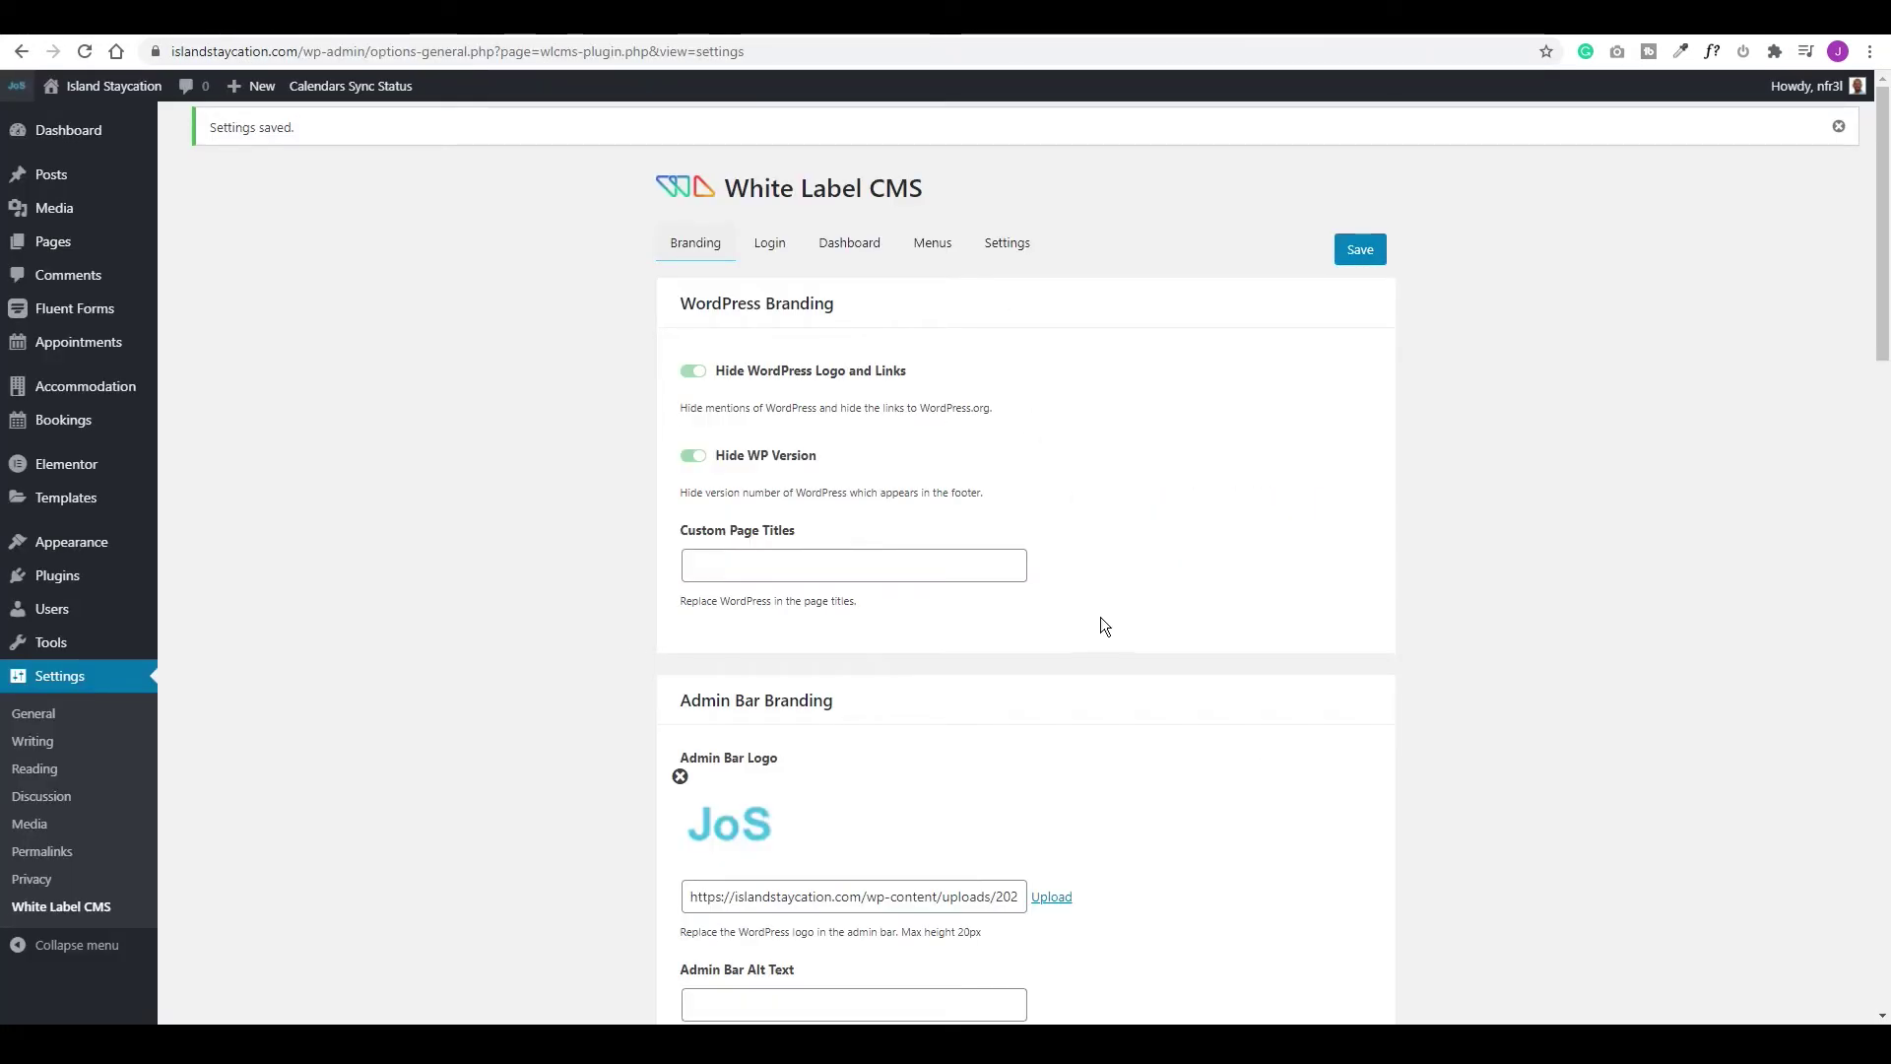
pyautogui.click(771, 255)
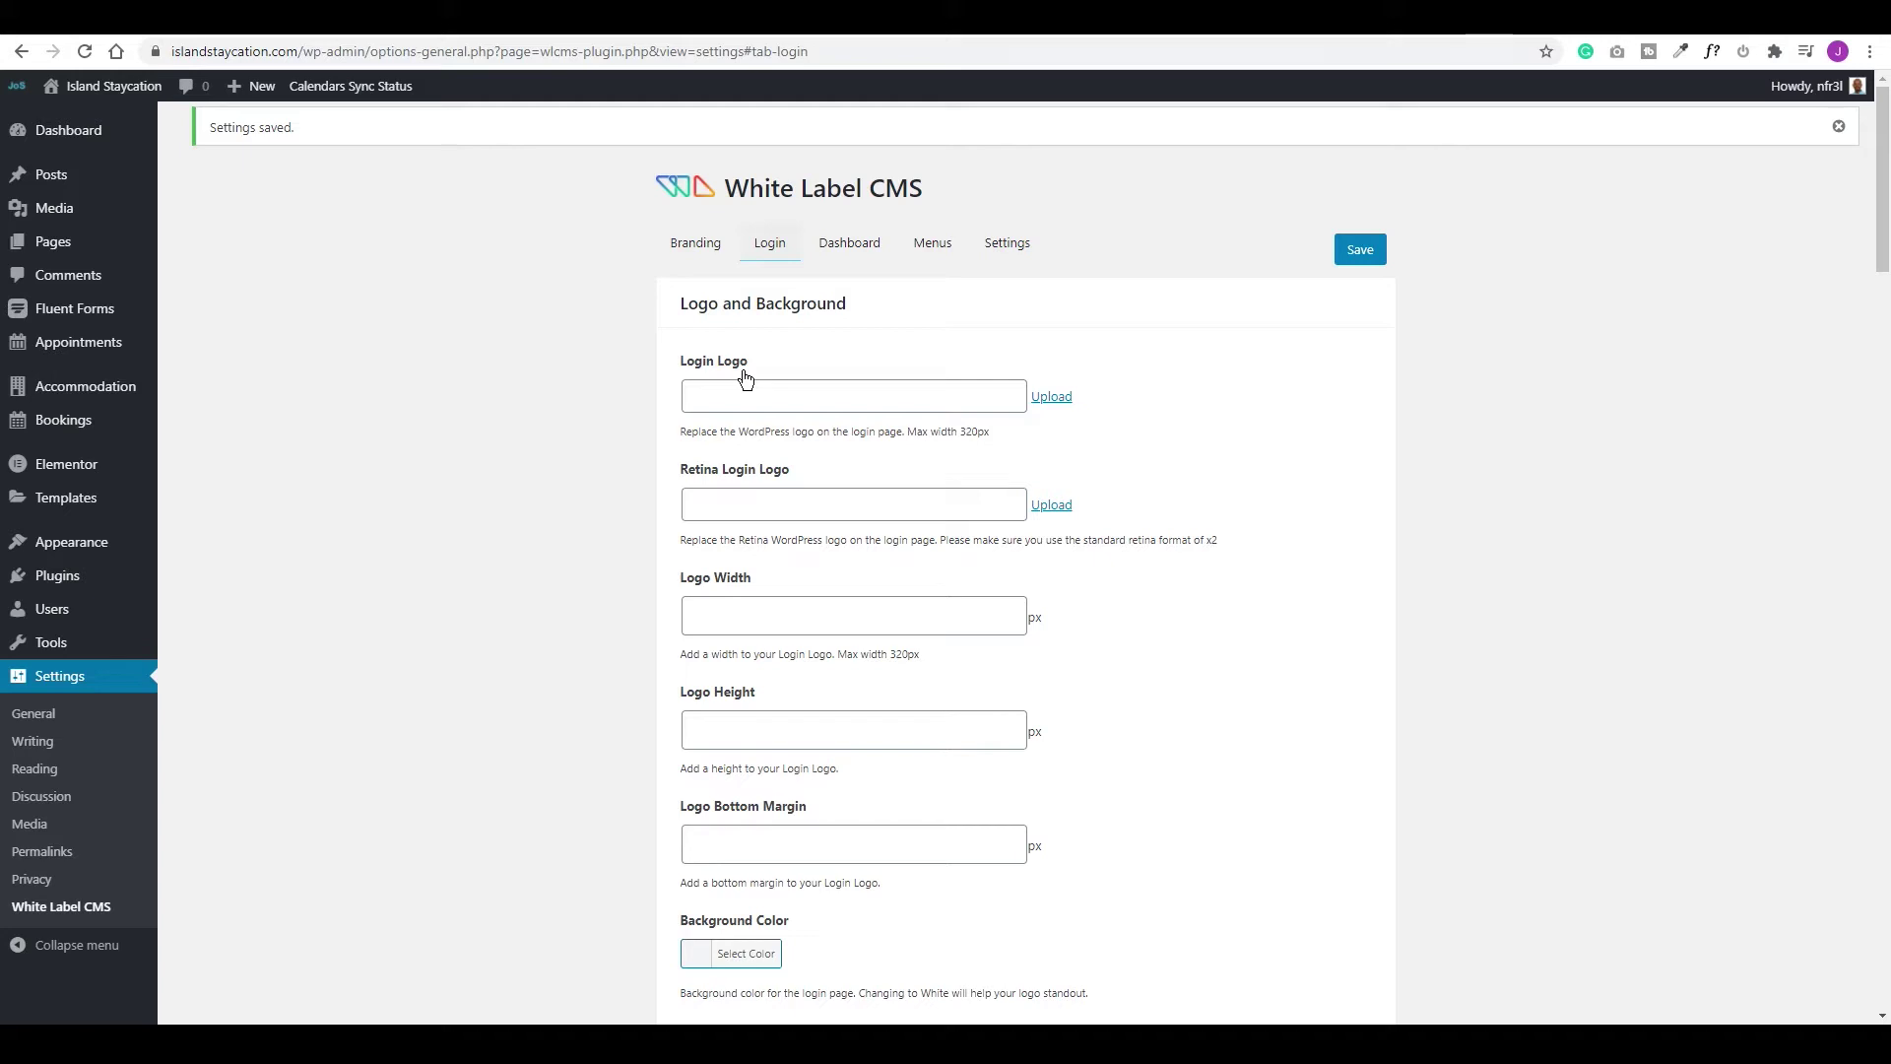
pyautogui.click(1050, 396)
pyautogui.click(453, 467)
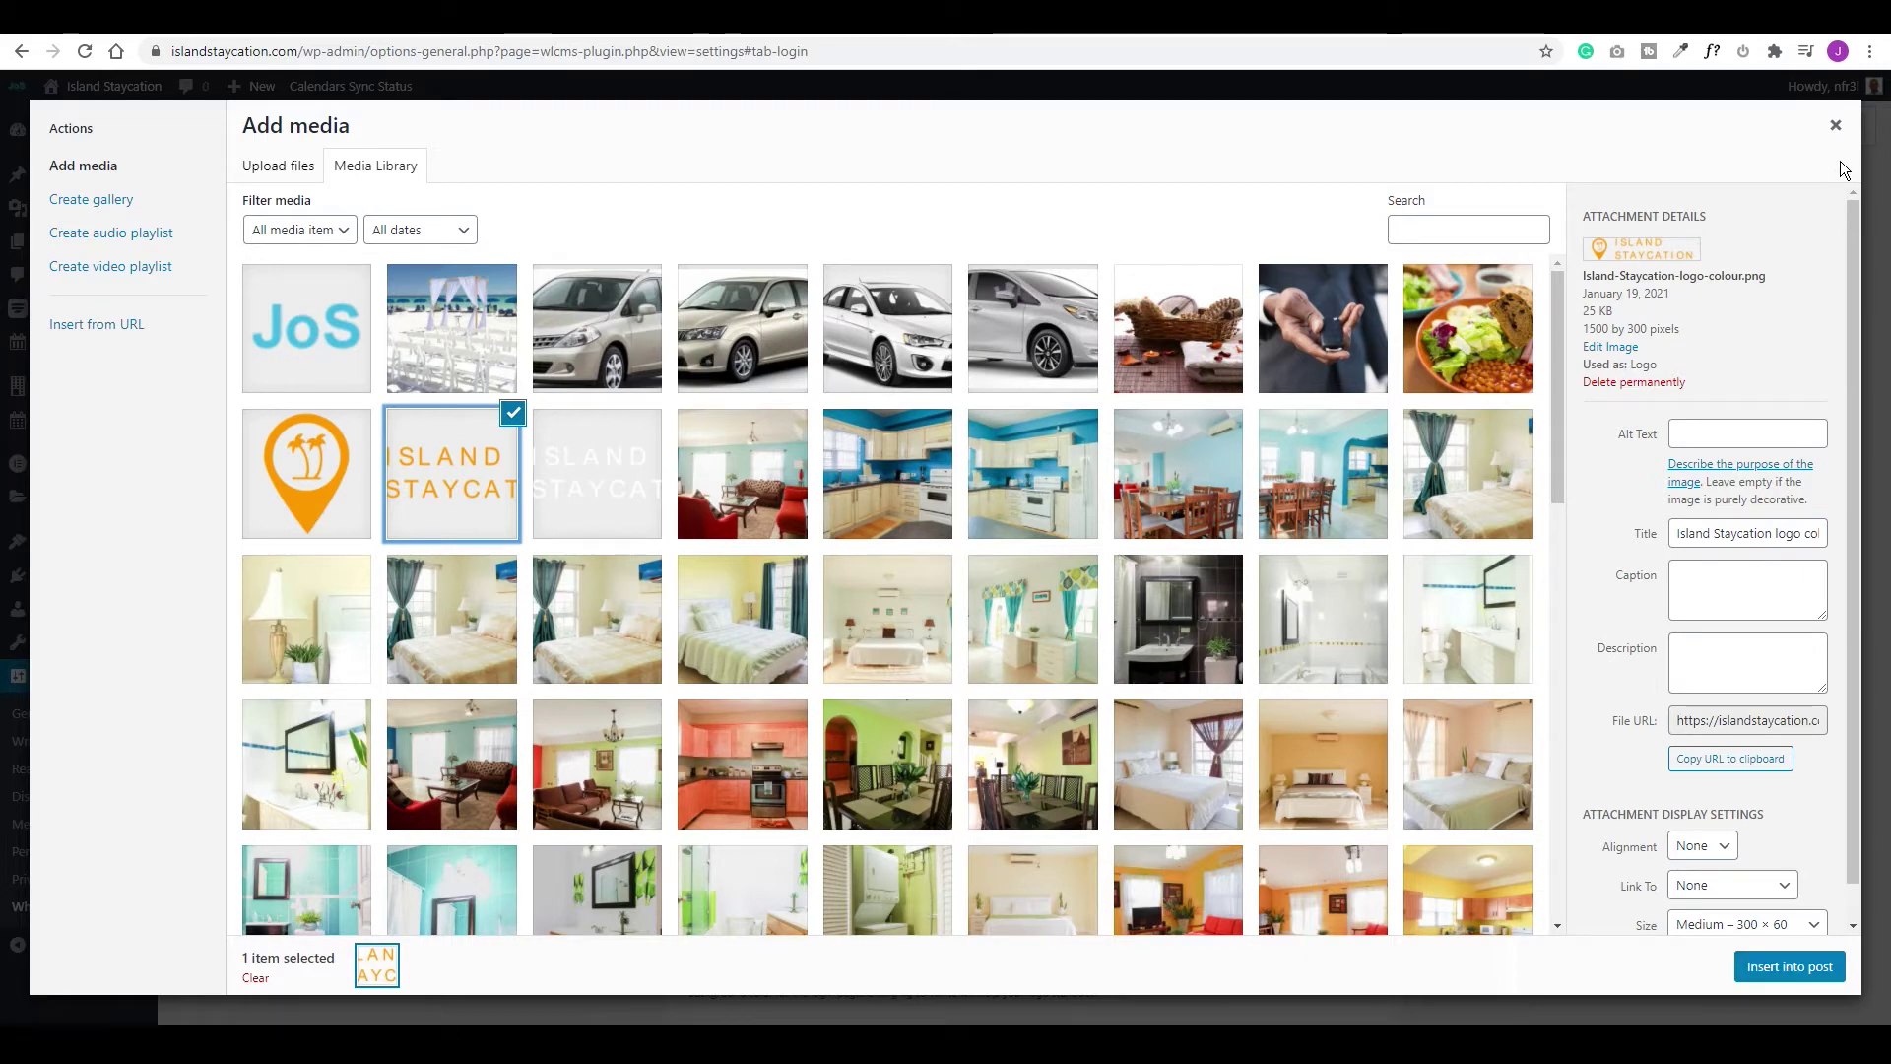
pyautogui.click(1836, 125)
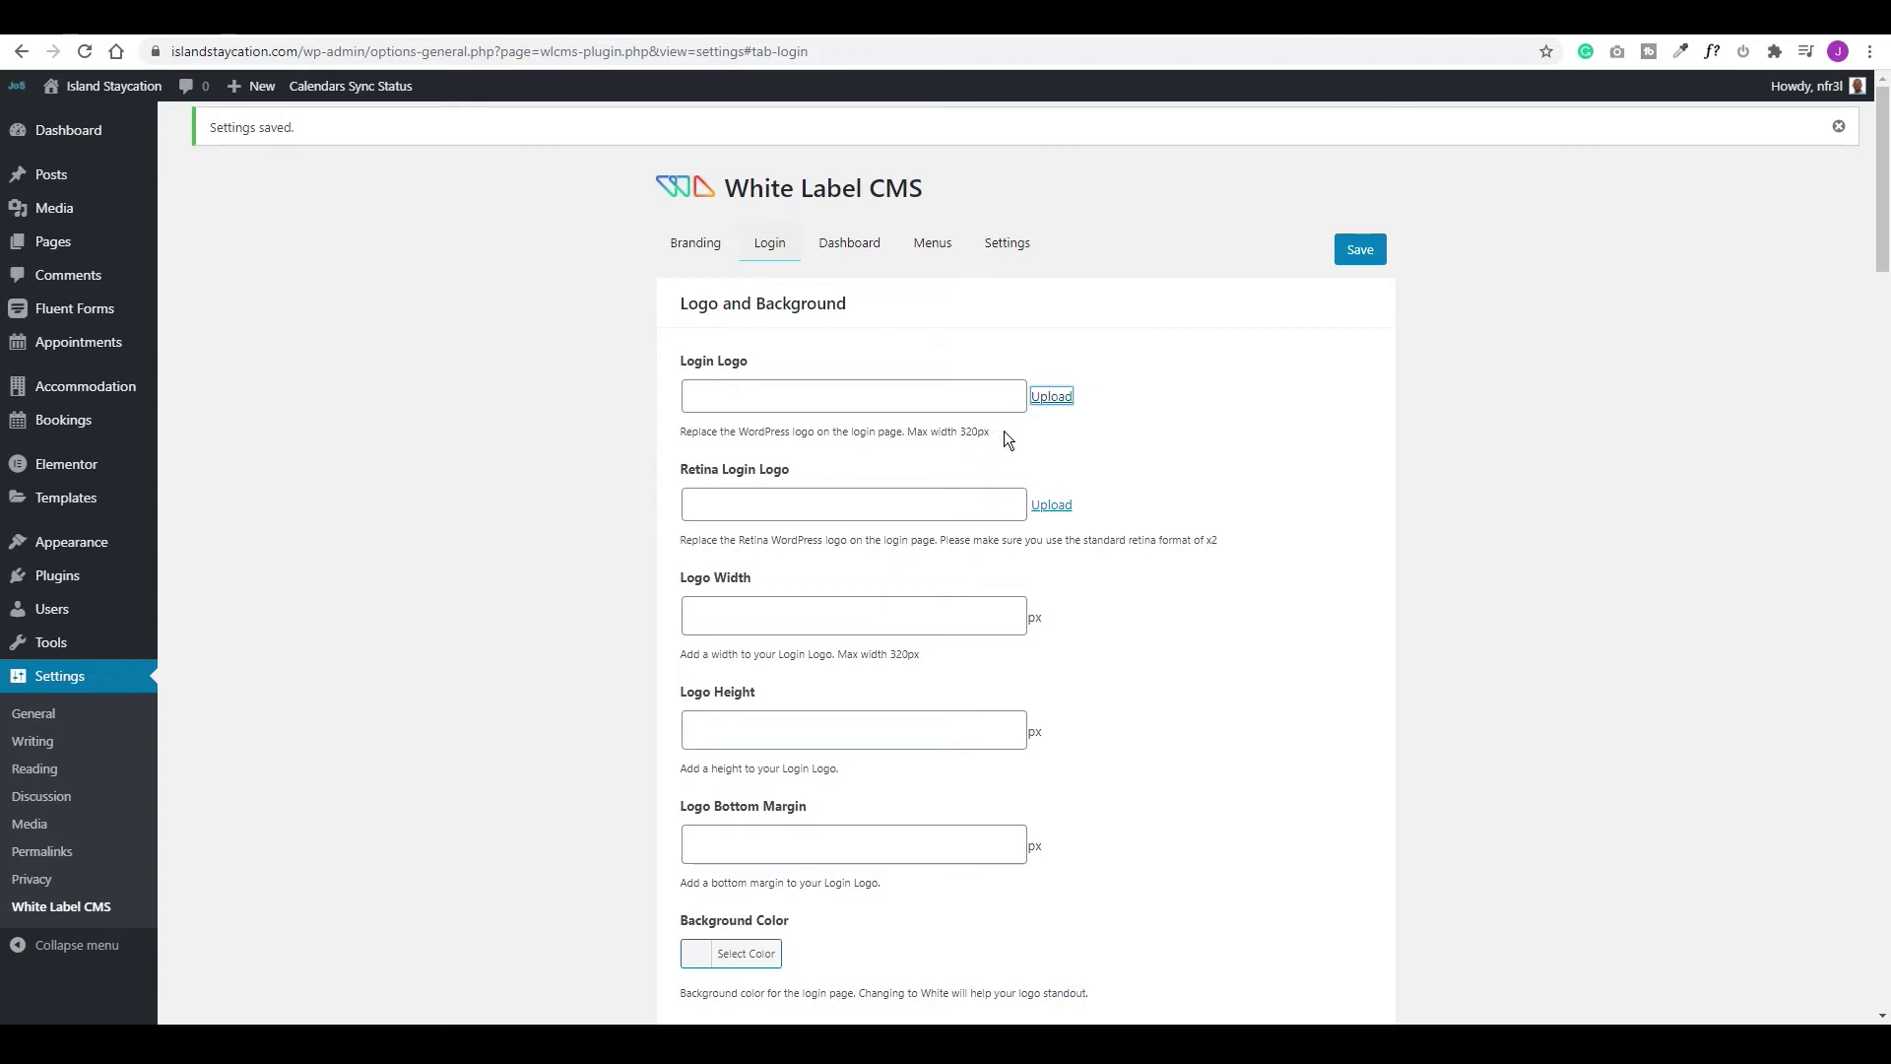
# Set the Login Logo to Island-Staycation-logo-colour-320px.png and the Retina Login Logo to Le-Chateau-Logo-640px.png from the media library
pyautogui.click(315, 368)
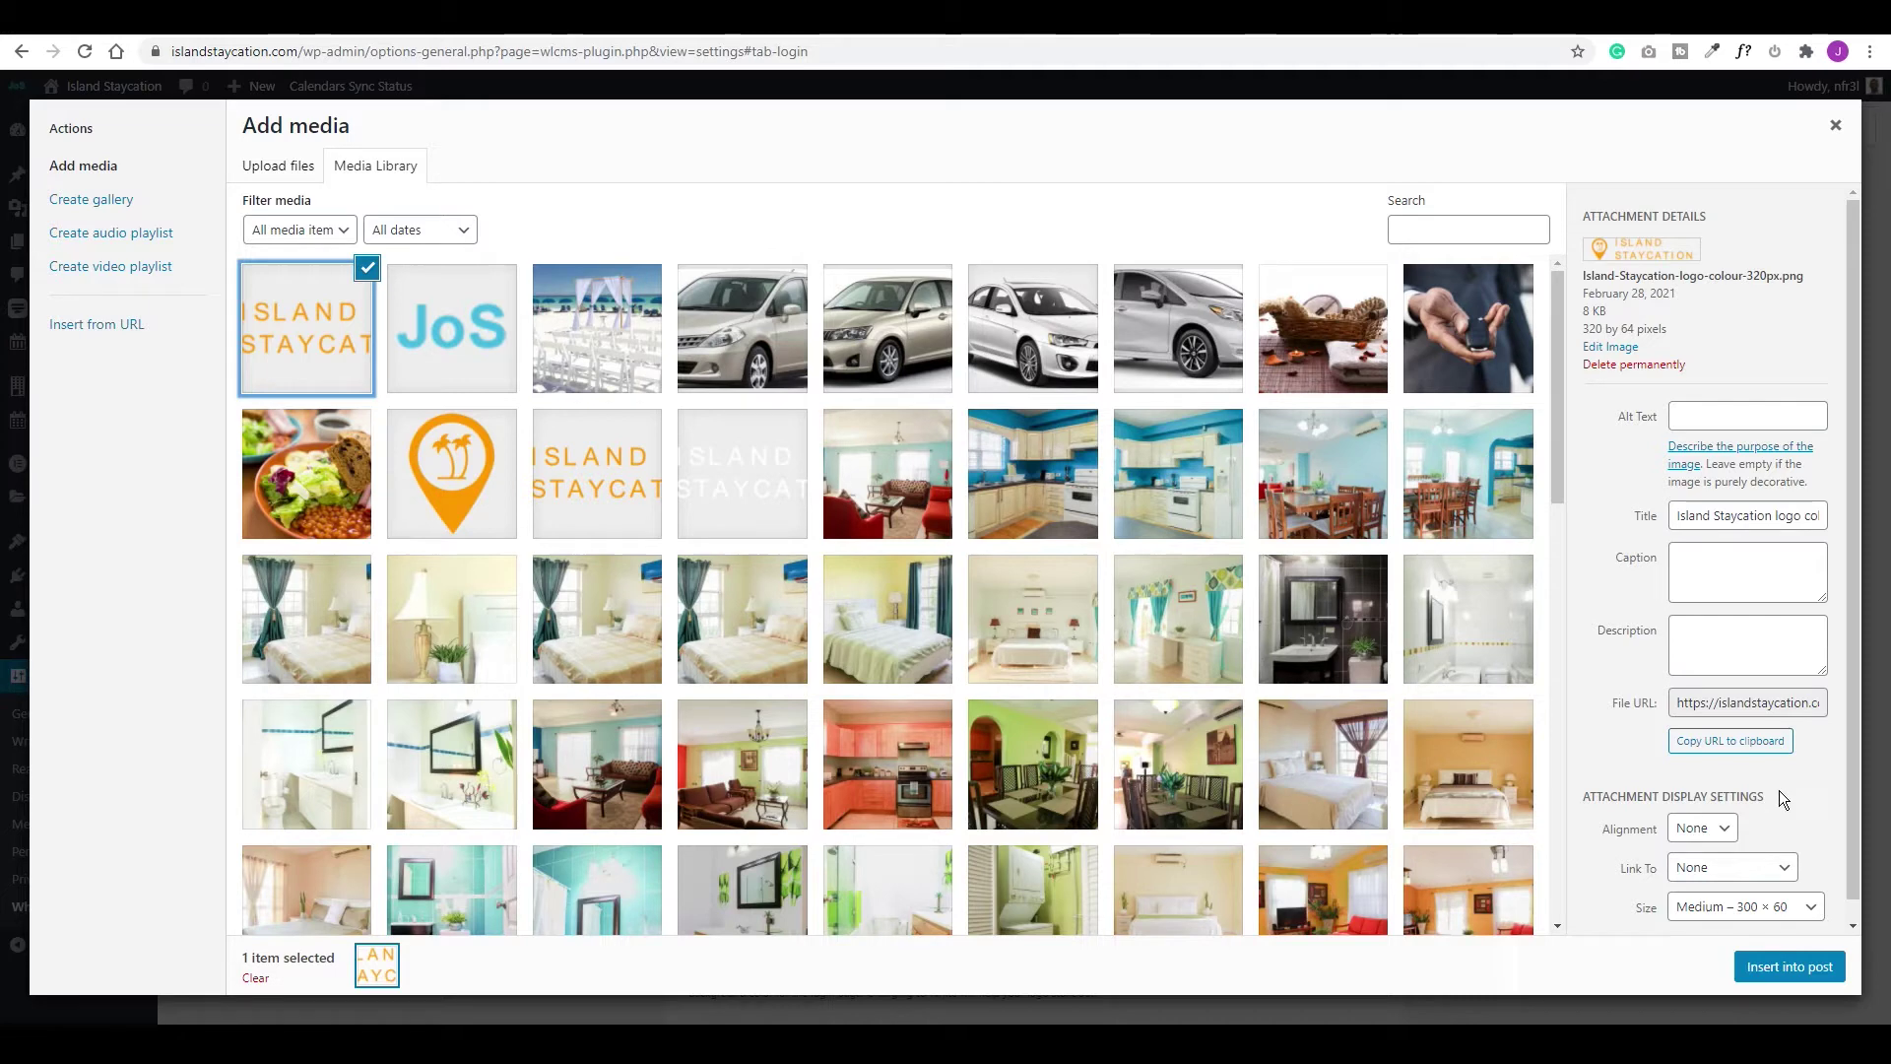
pyautogui.click(1779, 970)
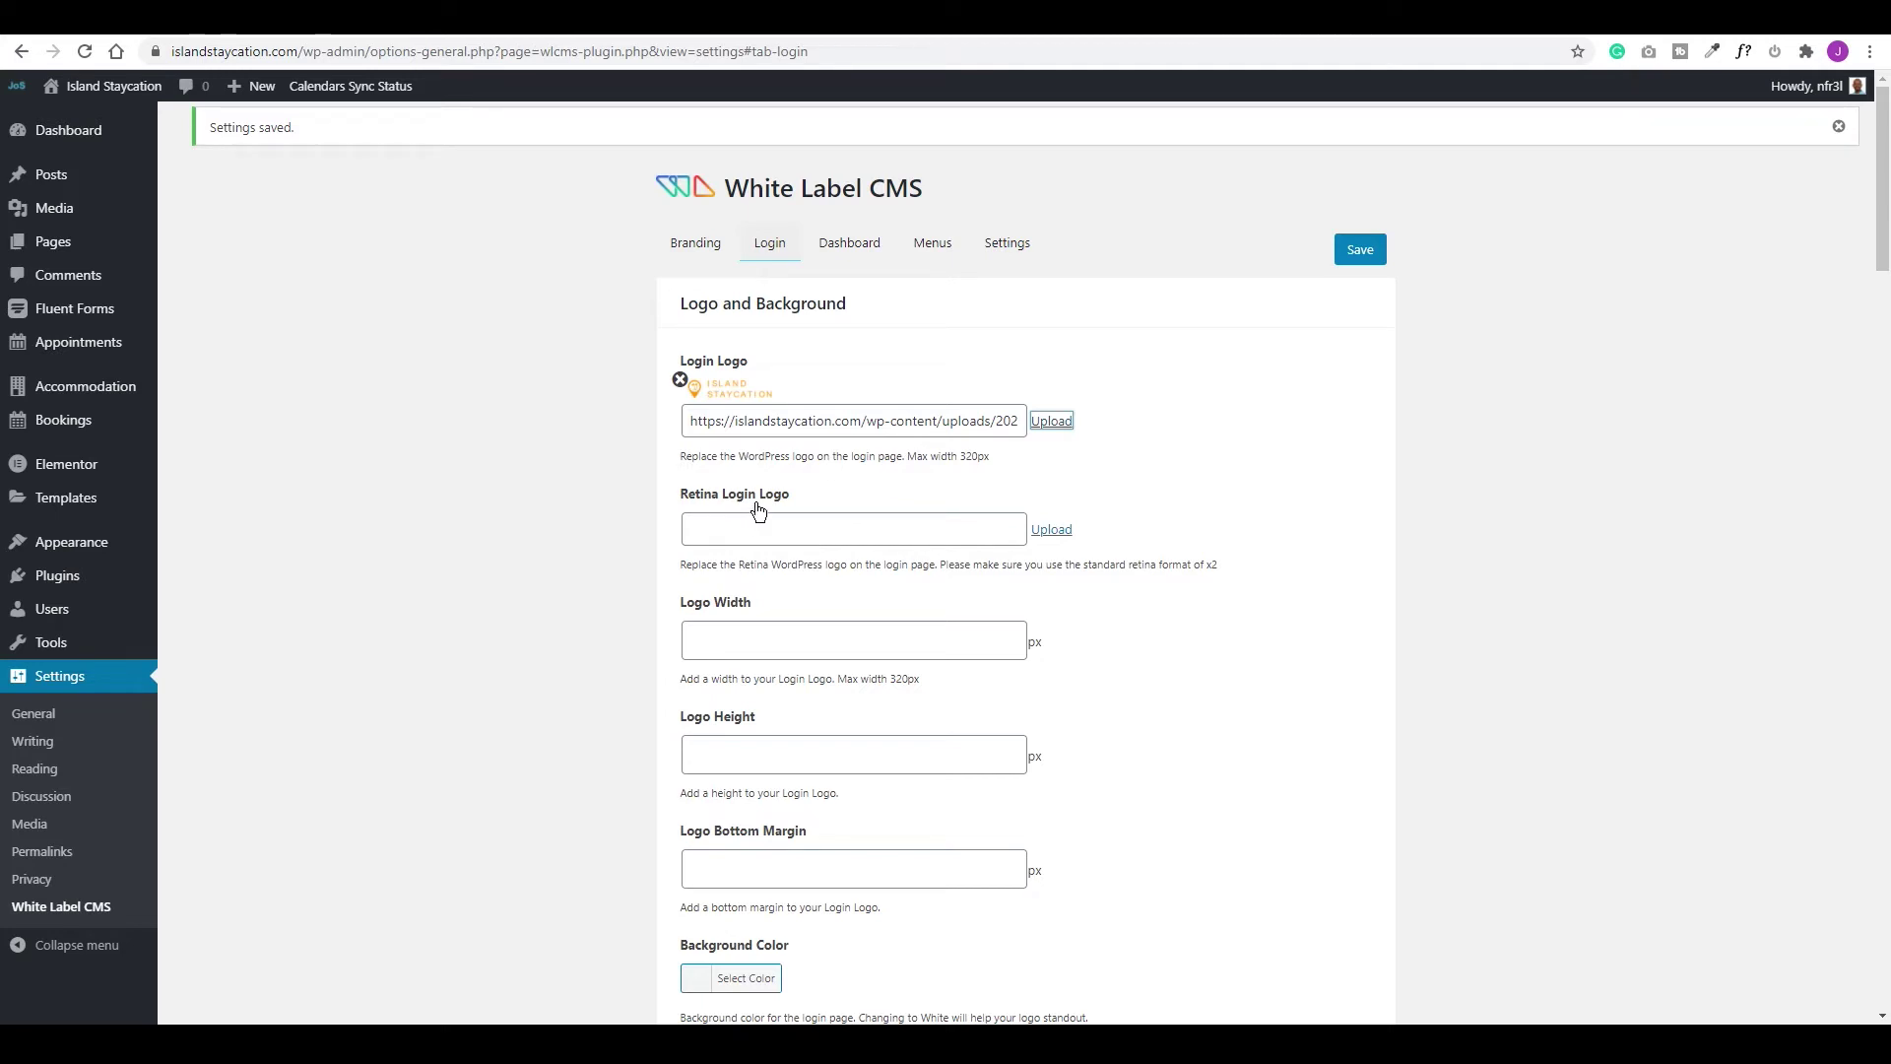
pyautogui.click(1050, 531)
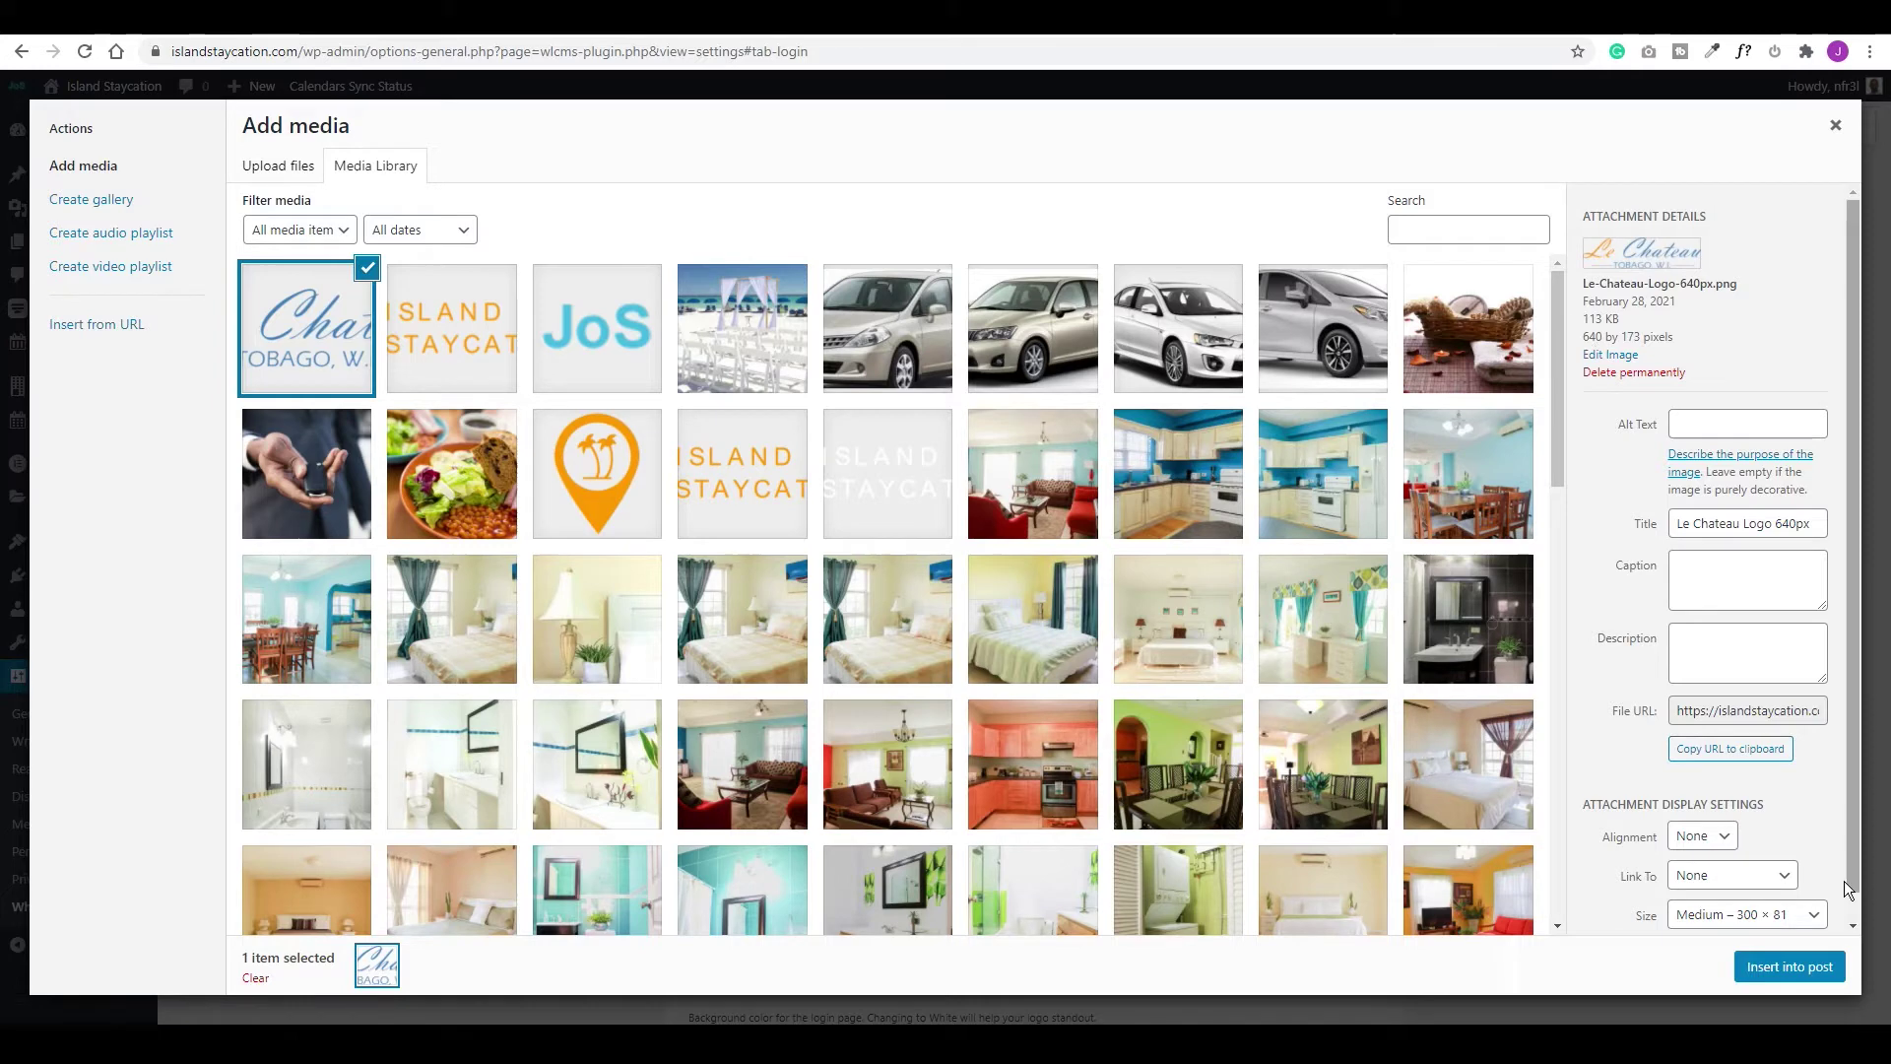
pyautogui.click(1789, 966)
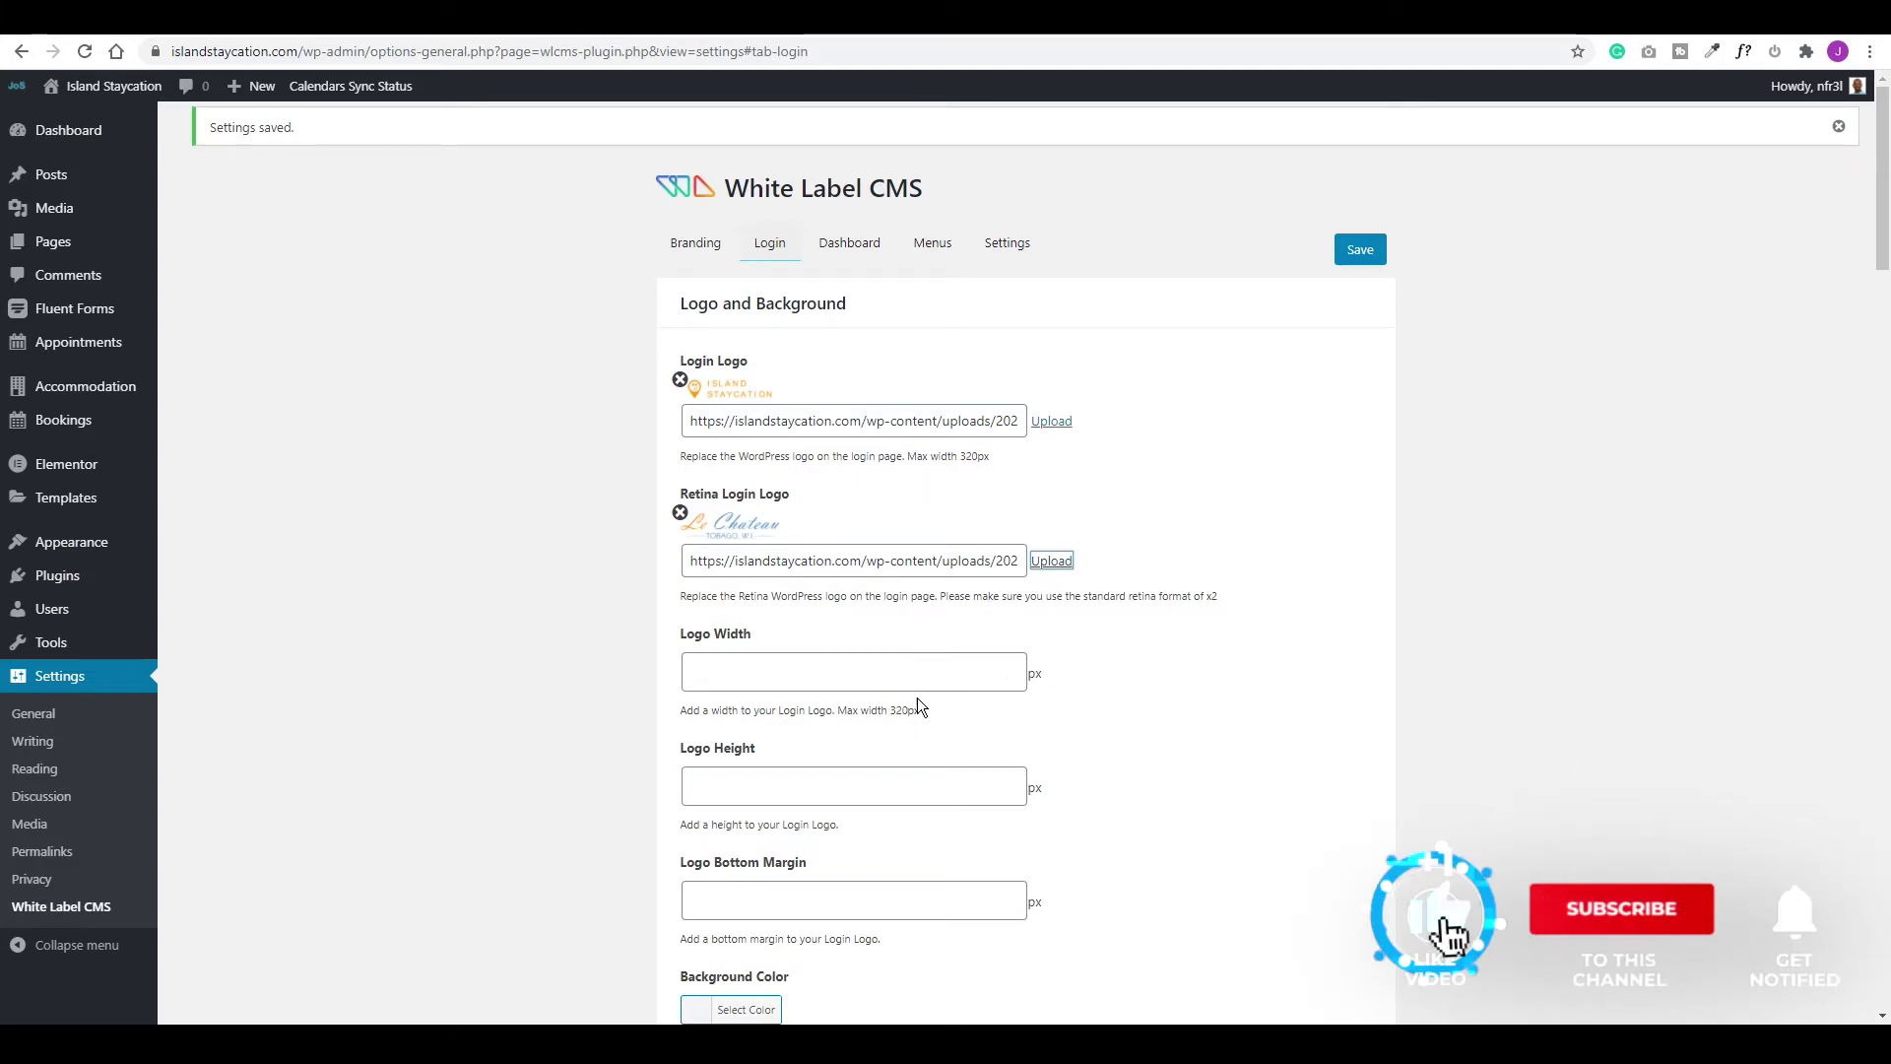
# Set the login page's Background Image to Le-Chateau-Front.jpg from the media library and enable Full Screen Background Image
pyautogui.scroll(-3, 985, 679)
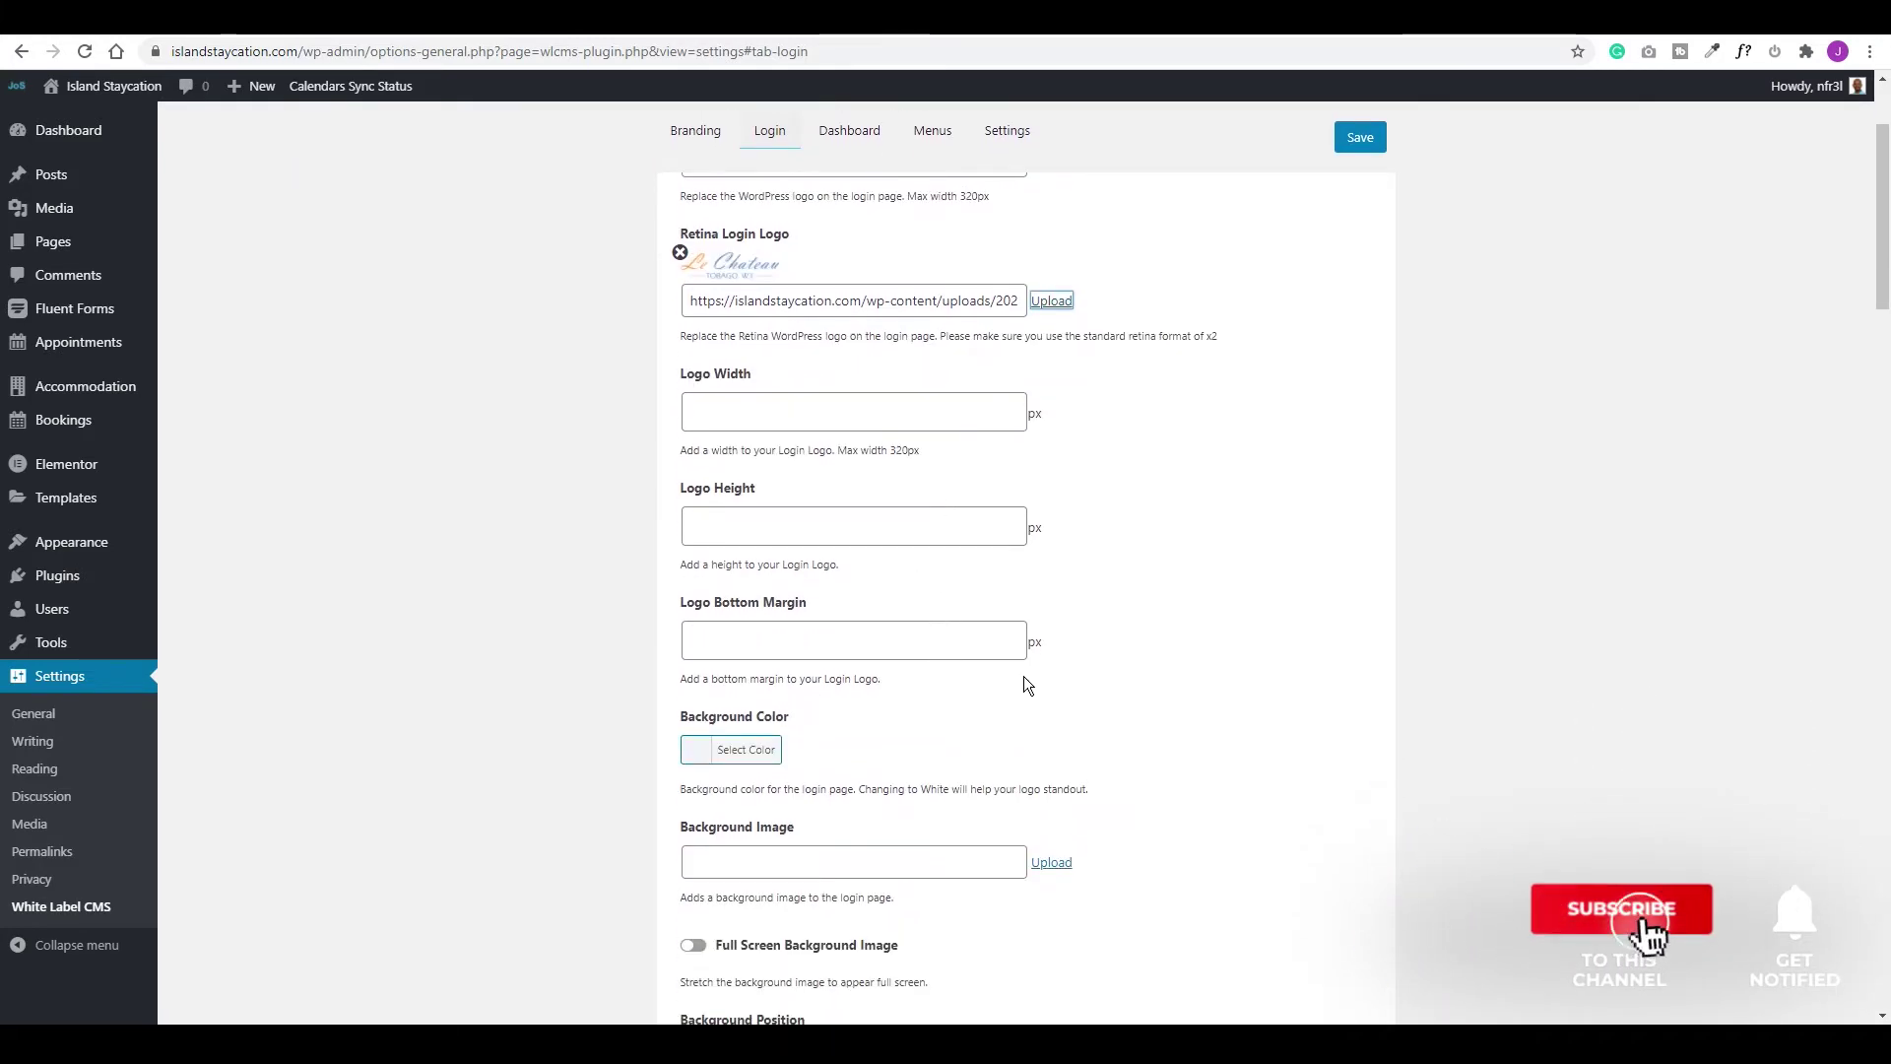
pyautogui.scroll(-2, 1024, 676)
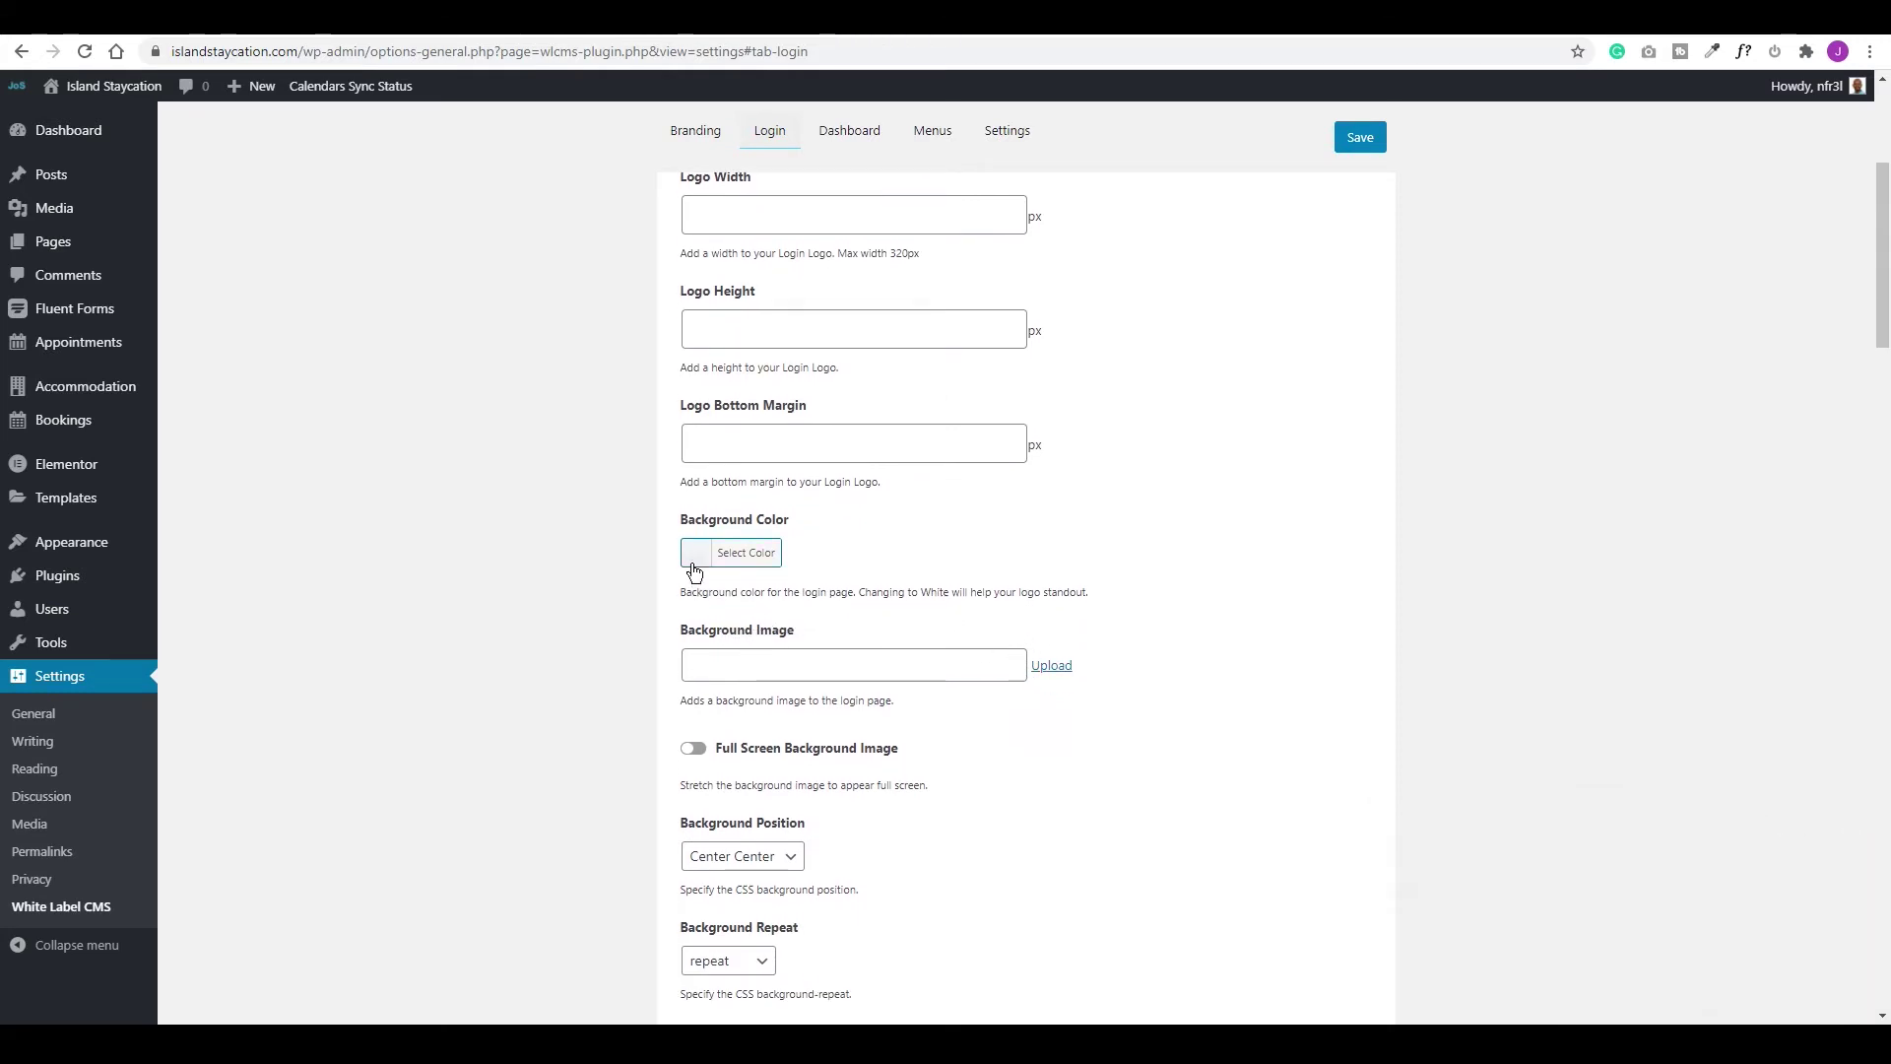
pyautogui.click(1052, 666)
pyautogui.scroll(-5, 1057, 674)
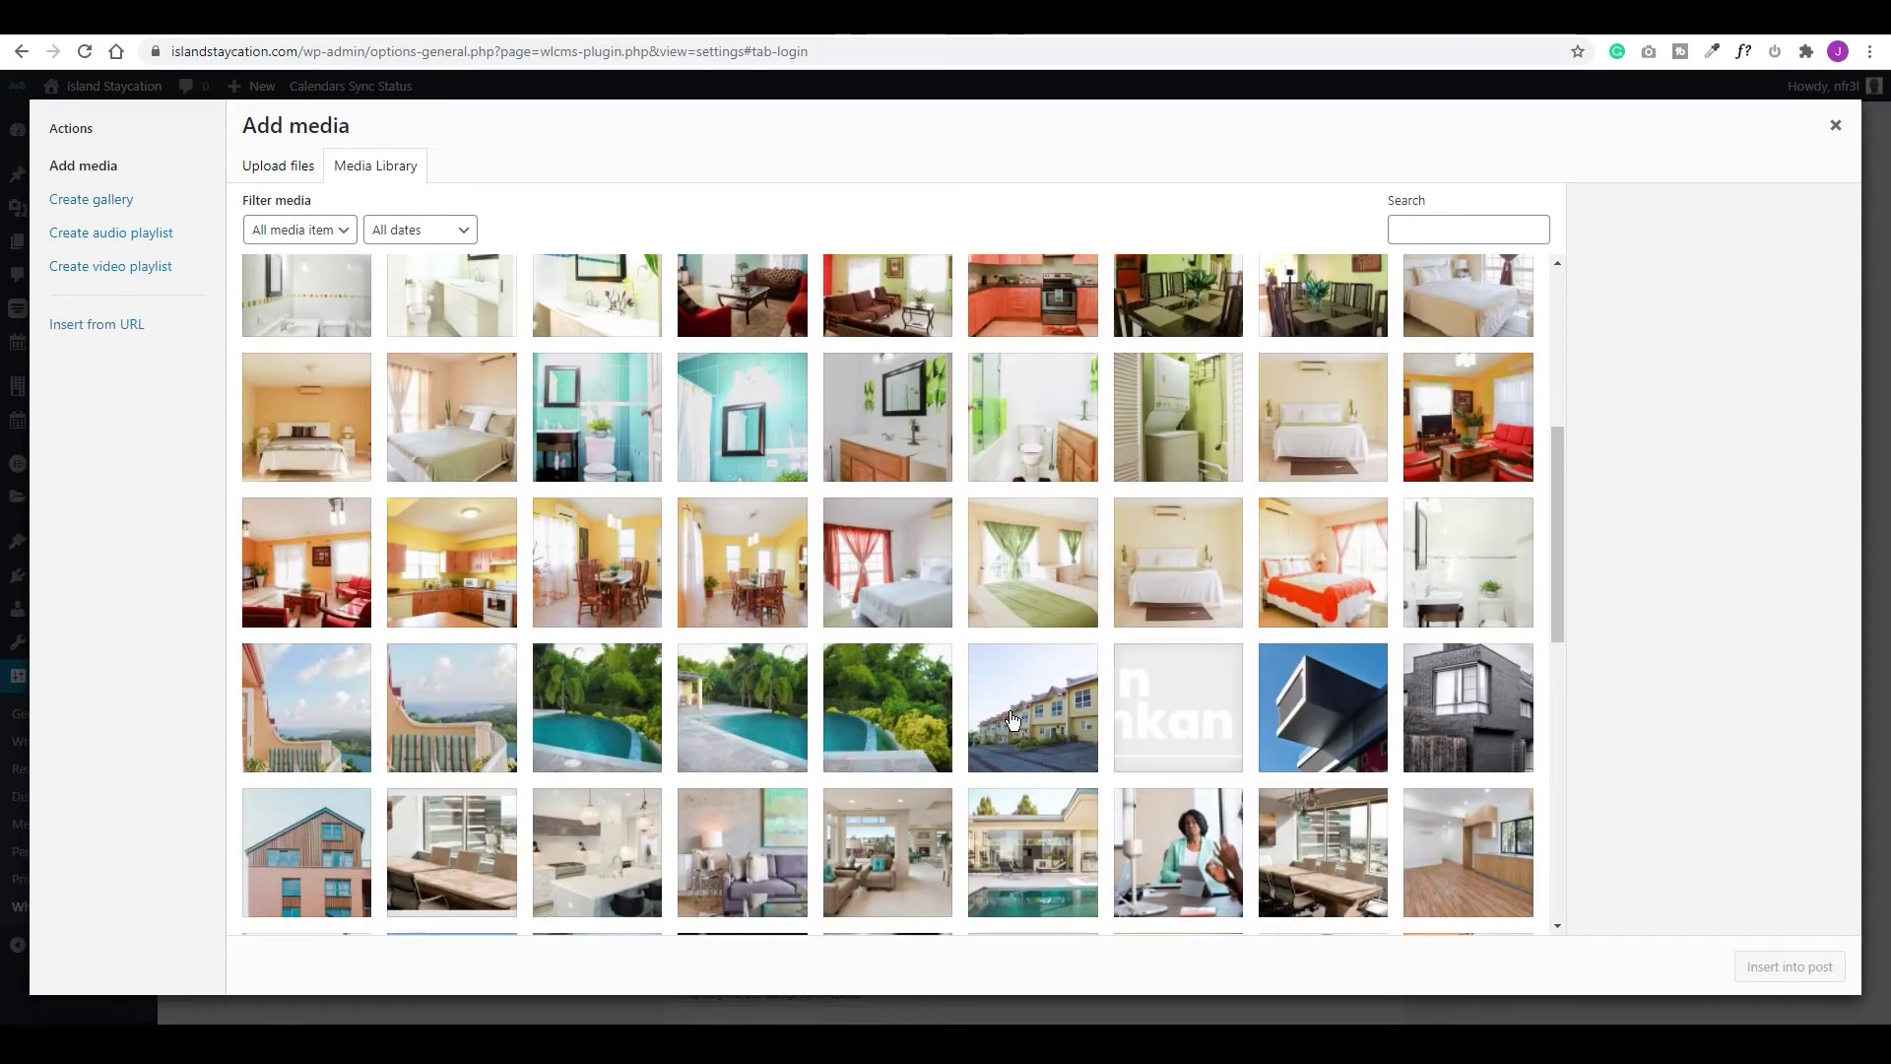
pyautogui.click(1031, 718)
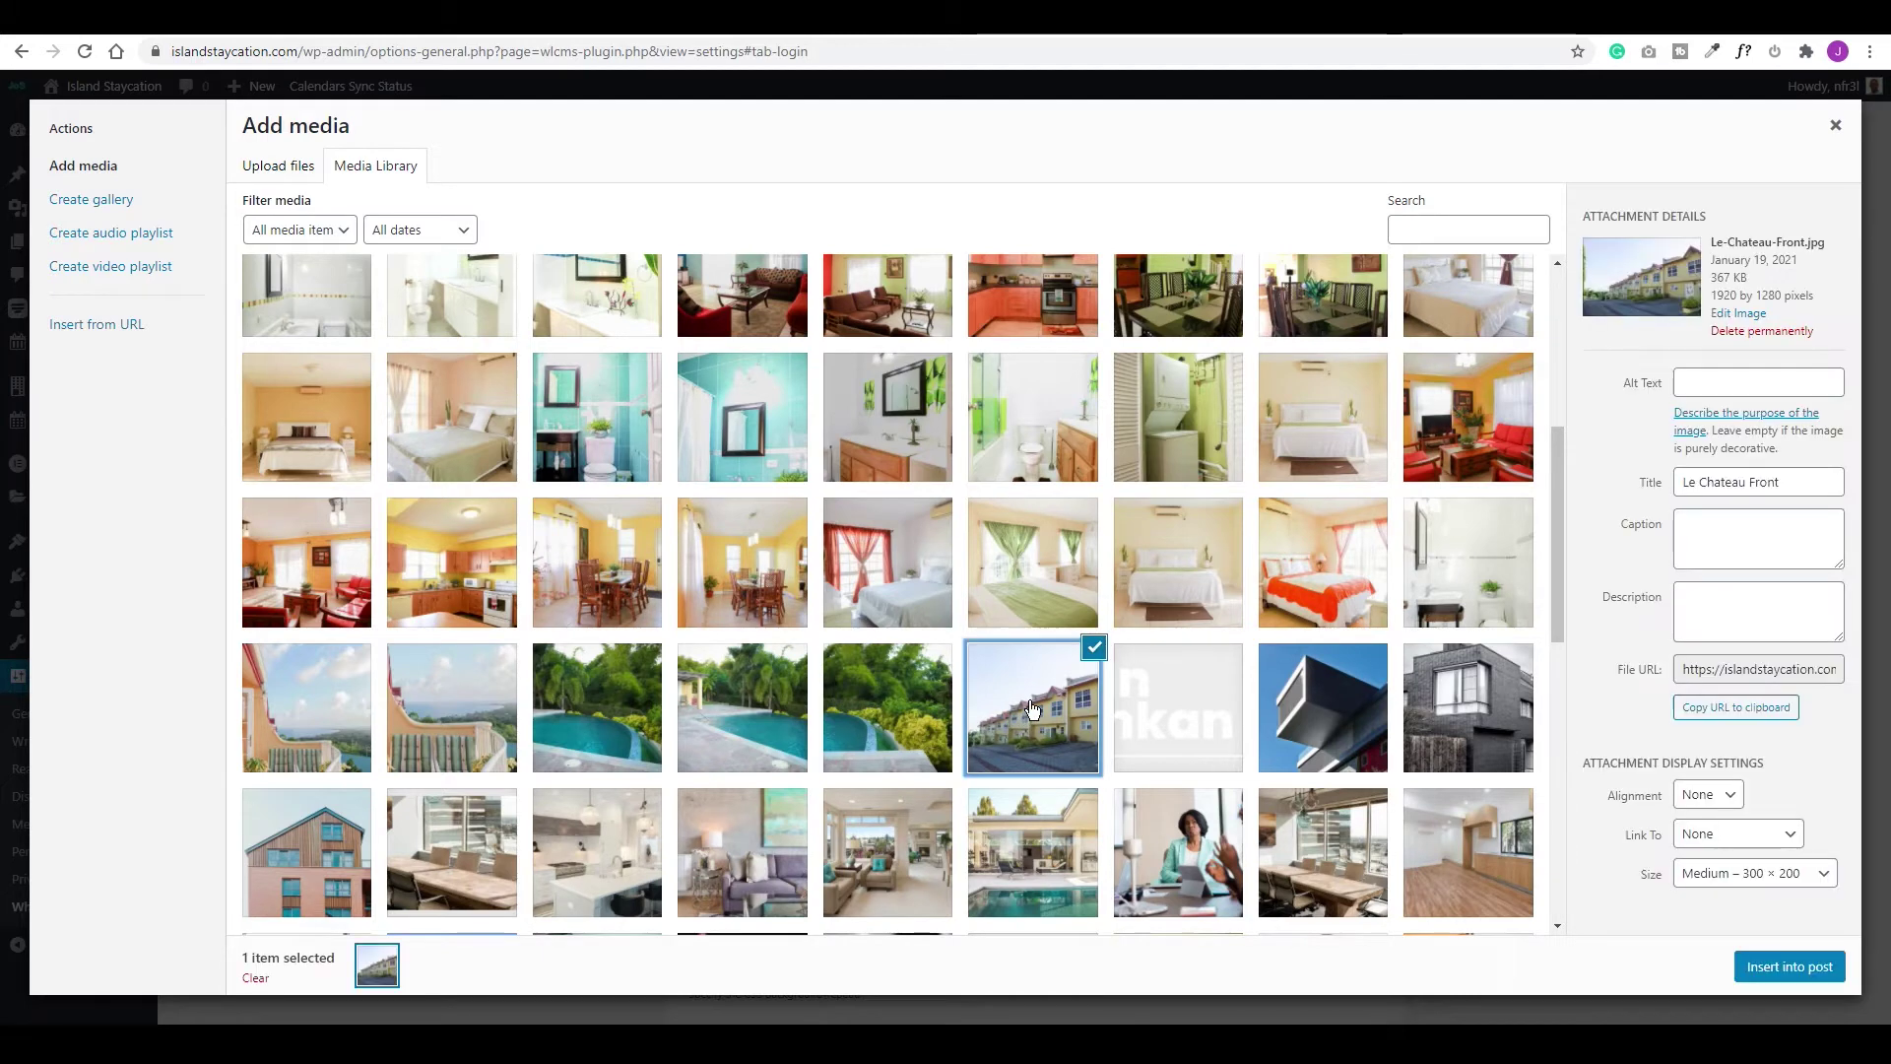
pyautogui.click(1793, 964)
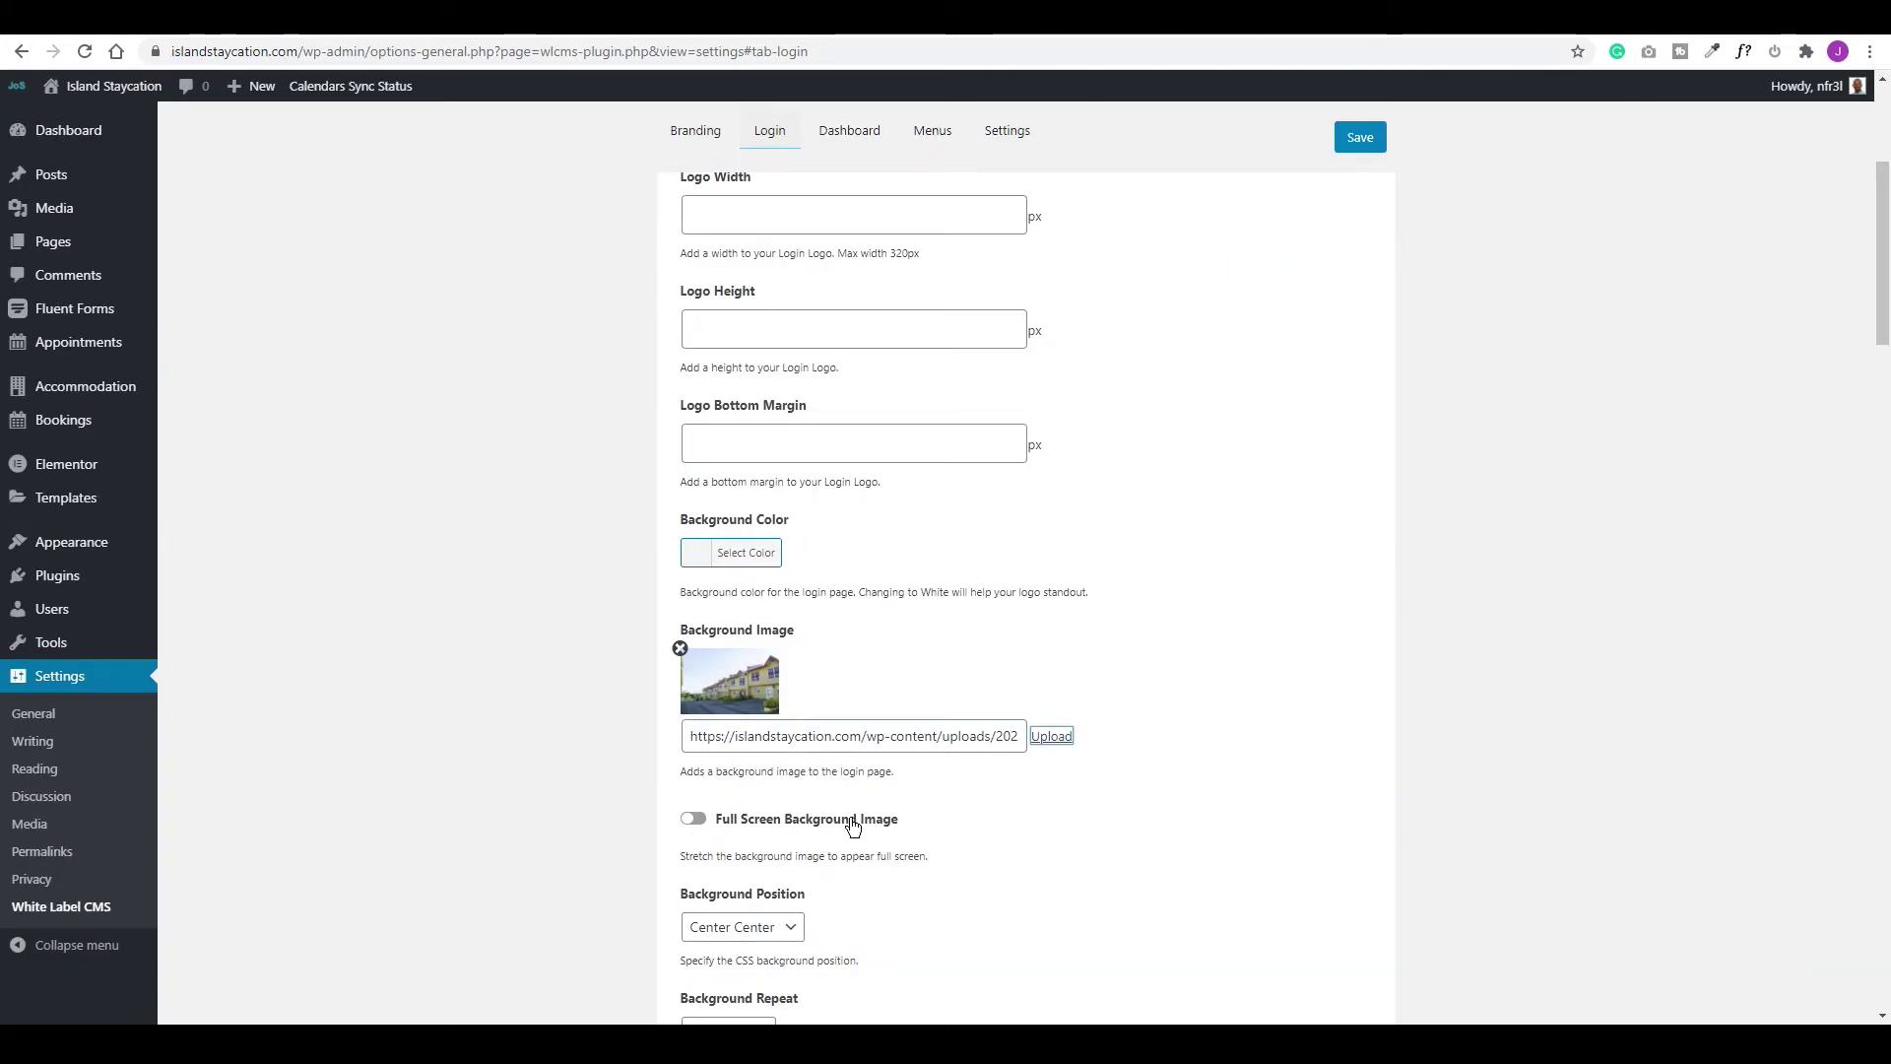
pyautogui.click(711, 824)
pyautogui.scroll(-1, 818, 847)
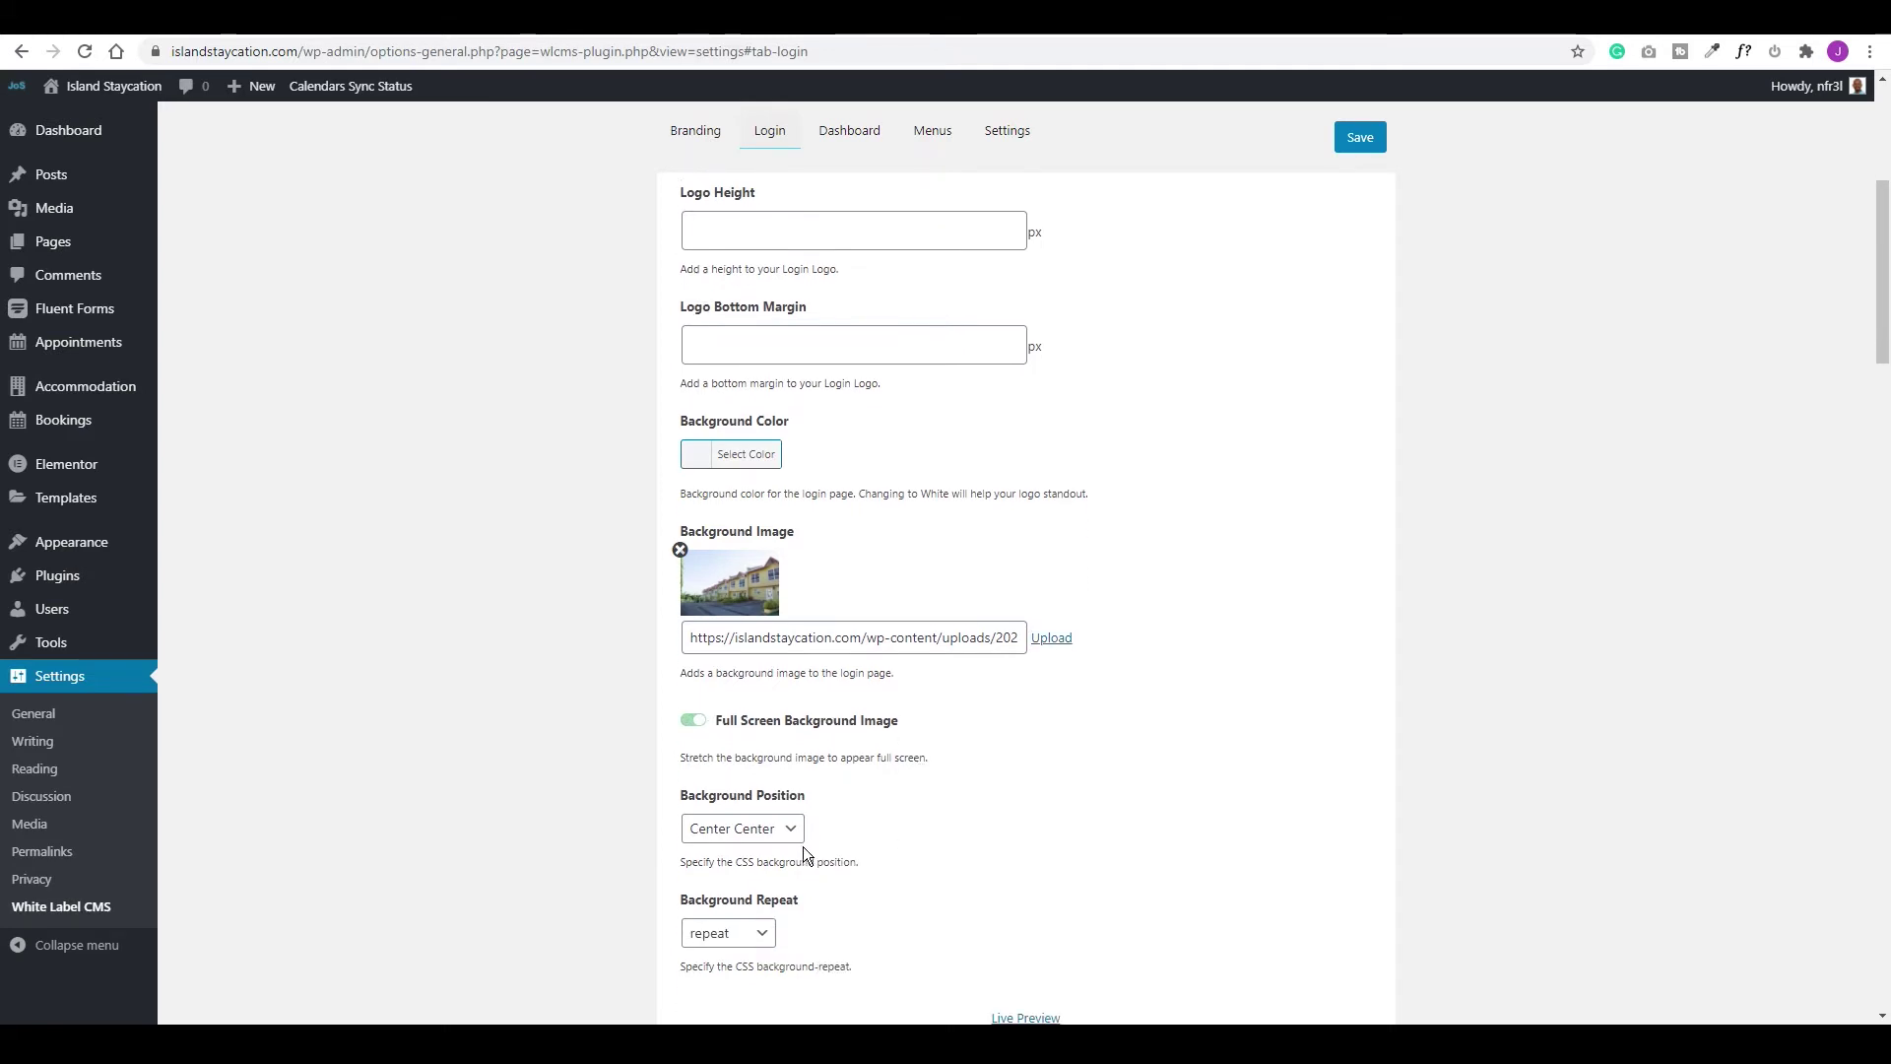
pyautogui.click(789, 835)
pyautogui.click(791, 835)
# In the Advanced login settings, set both the Back to / Register Link Color and its Hover Color to white
pyautogui.scroll(-4, 1105, 742)
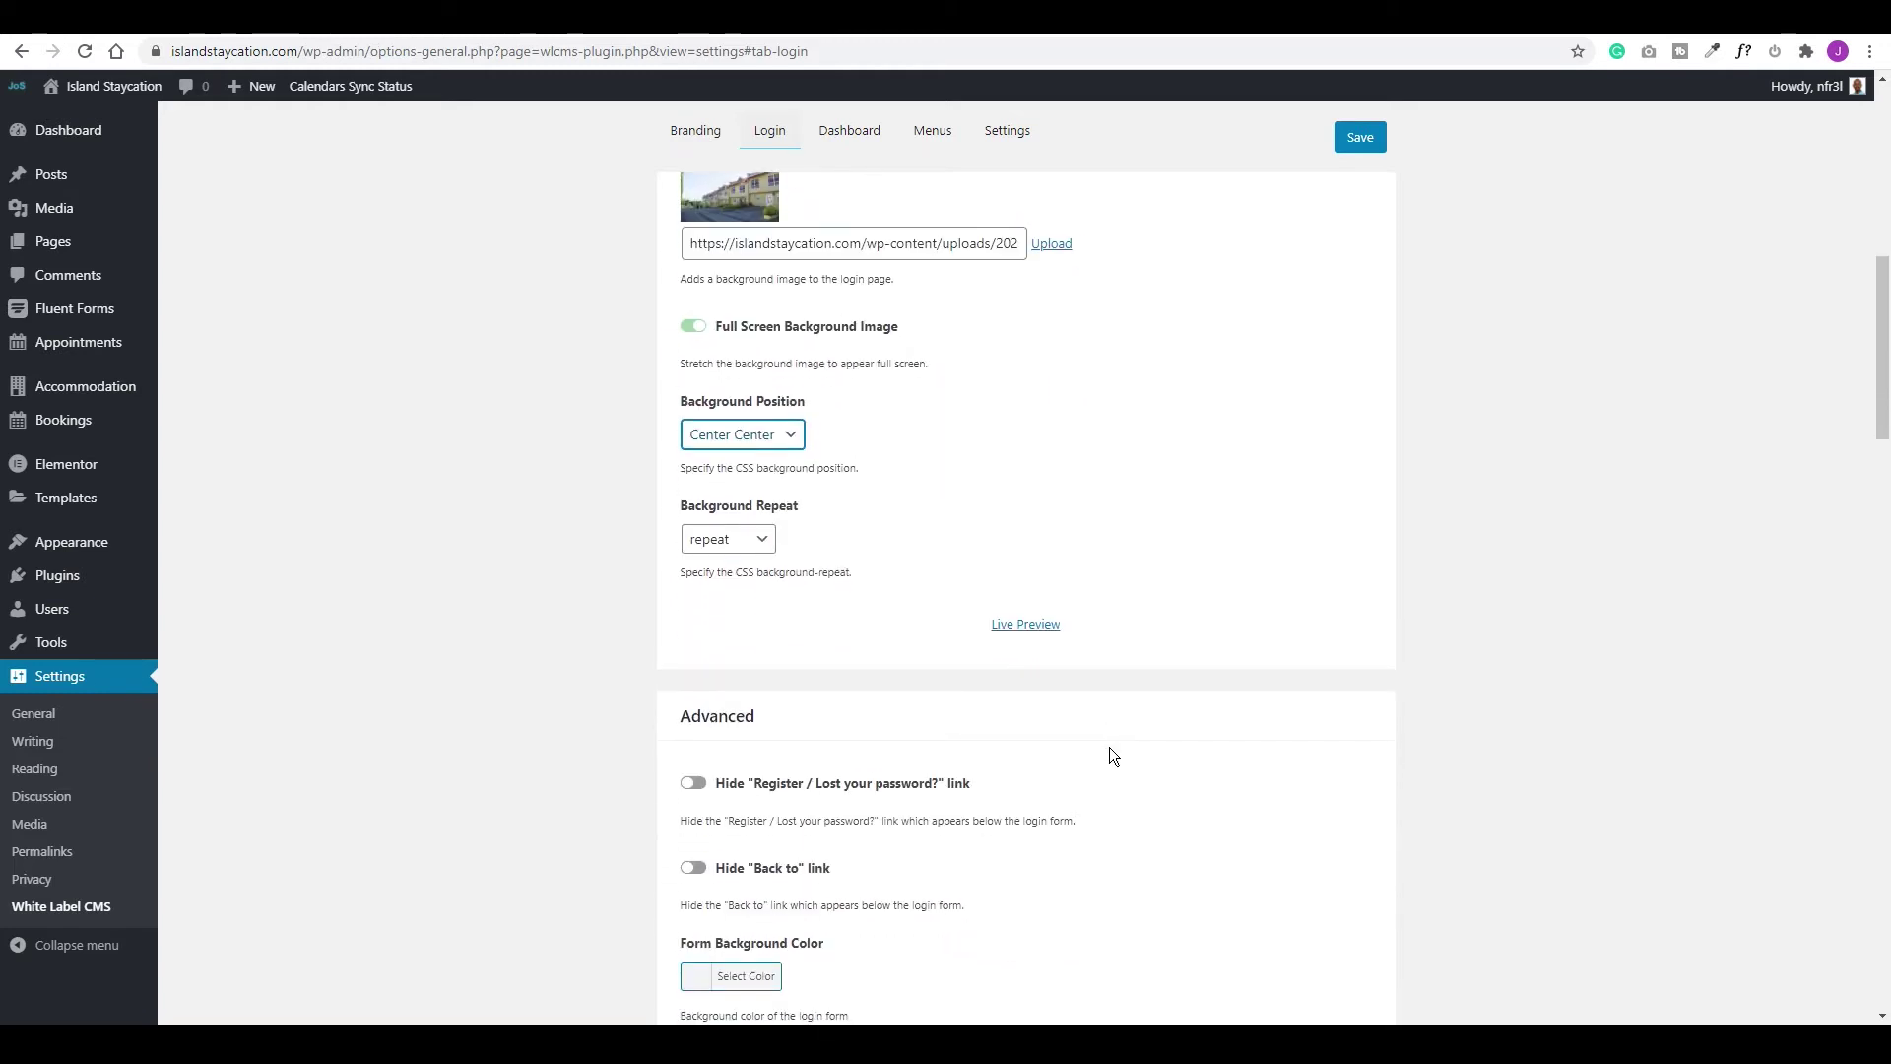
pyautogui.scroll(-2, 1112, 756)
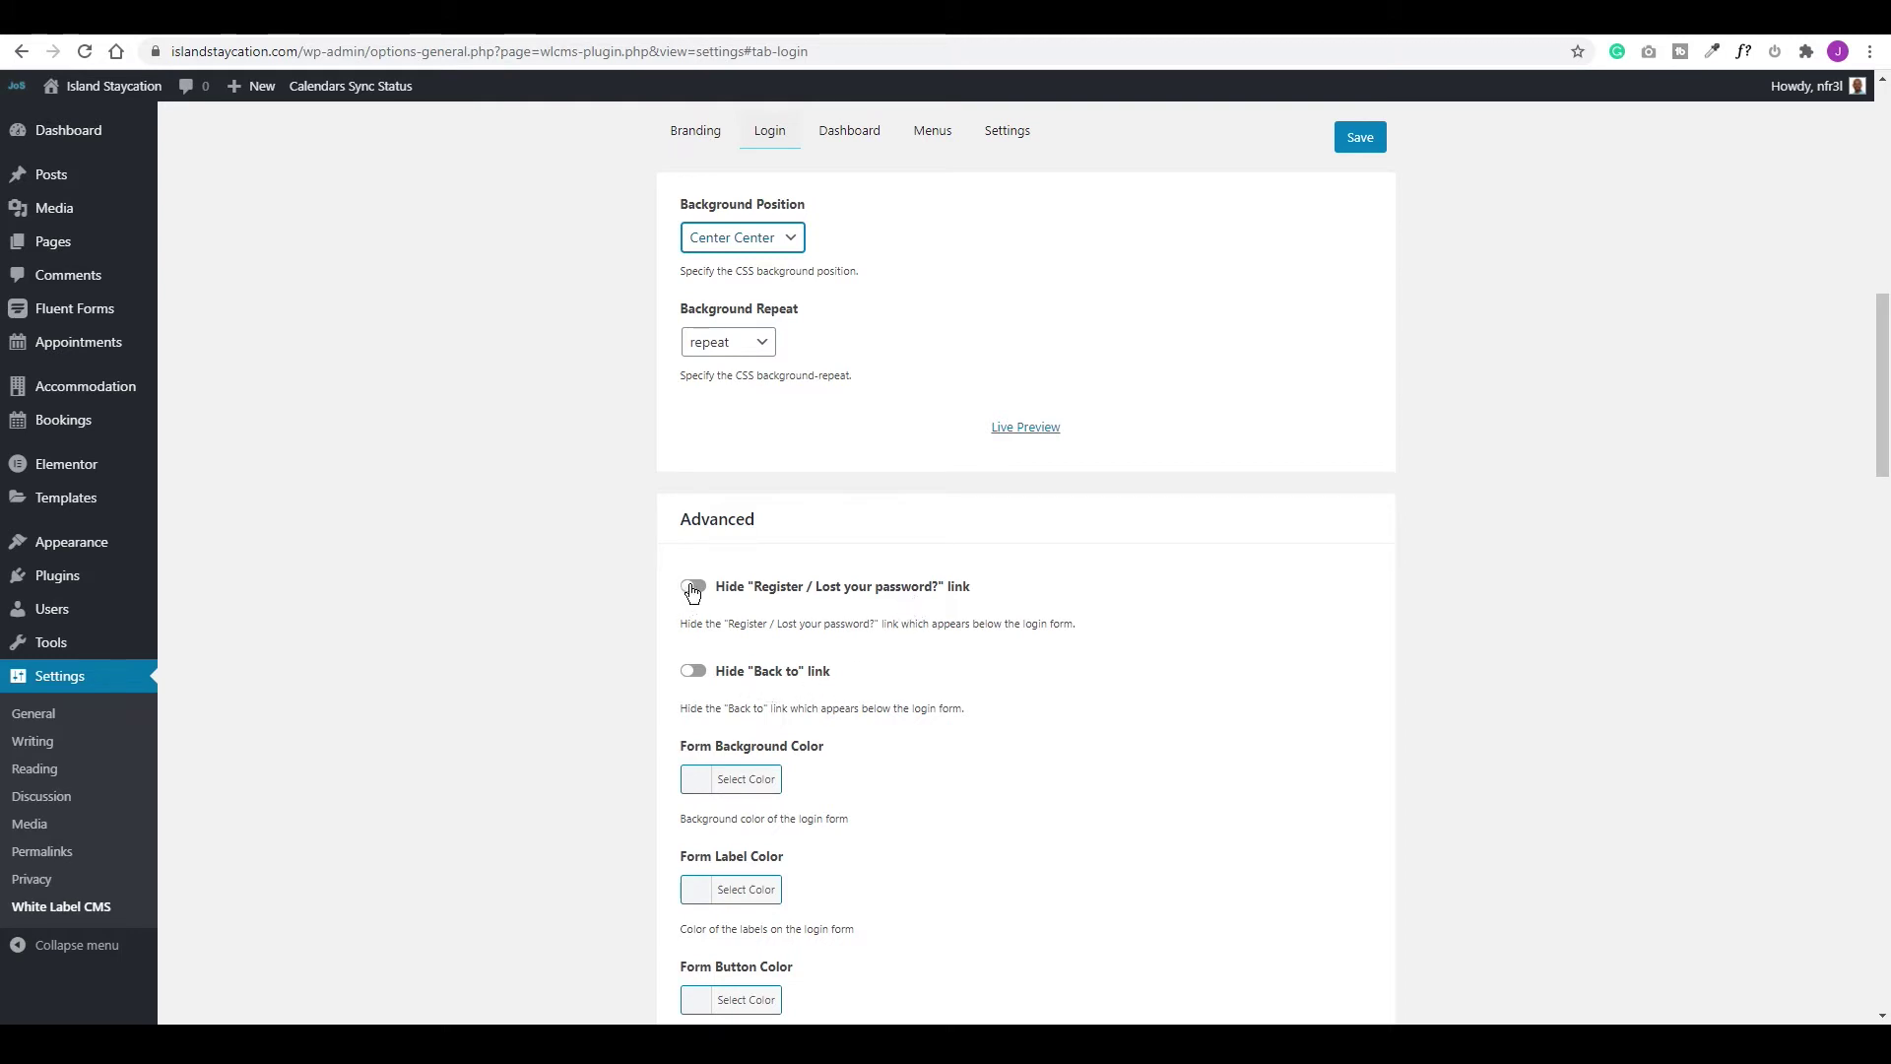
pyautogui.scroll(-1, 699, 527)
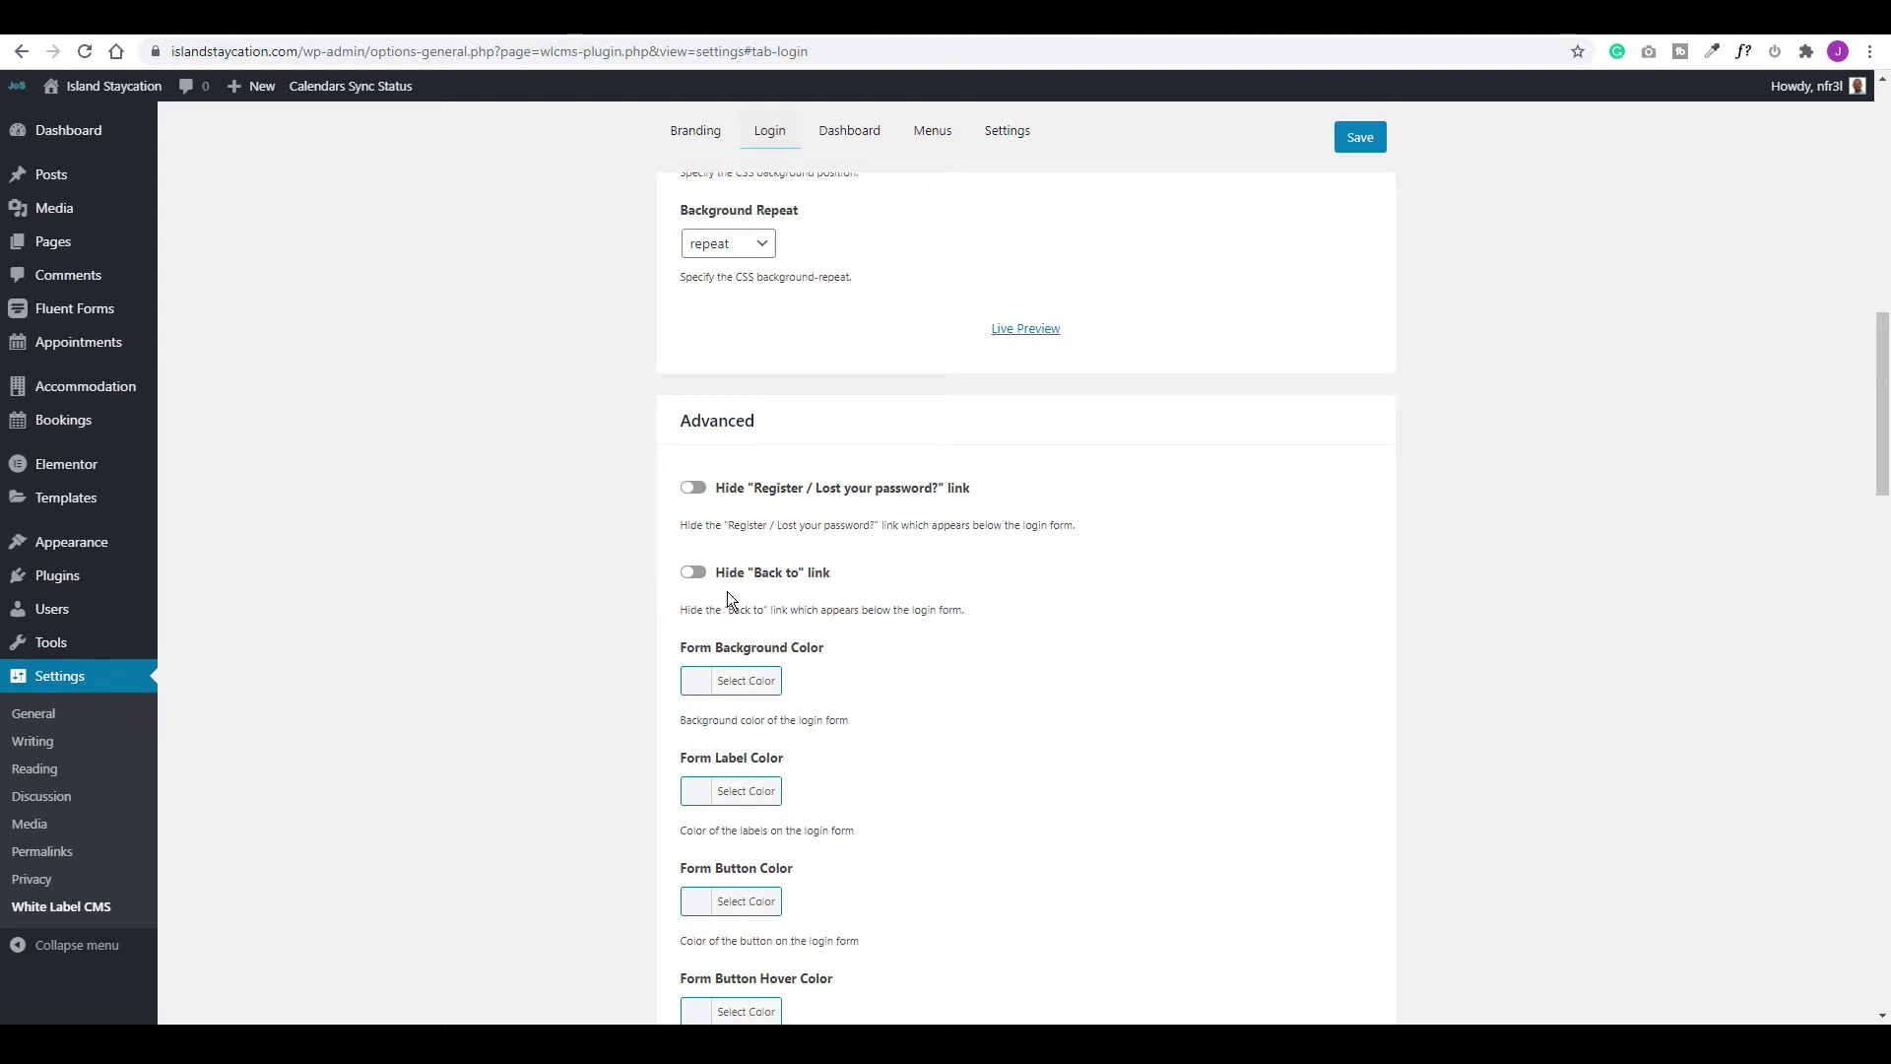
pyautogui.scroll(-4, 779, 581)
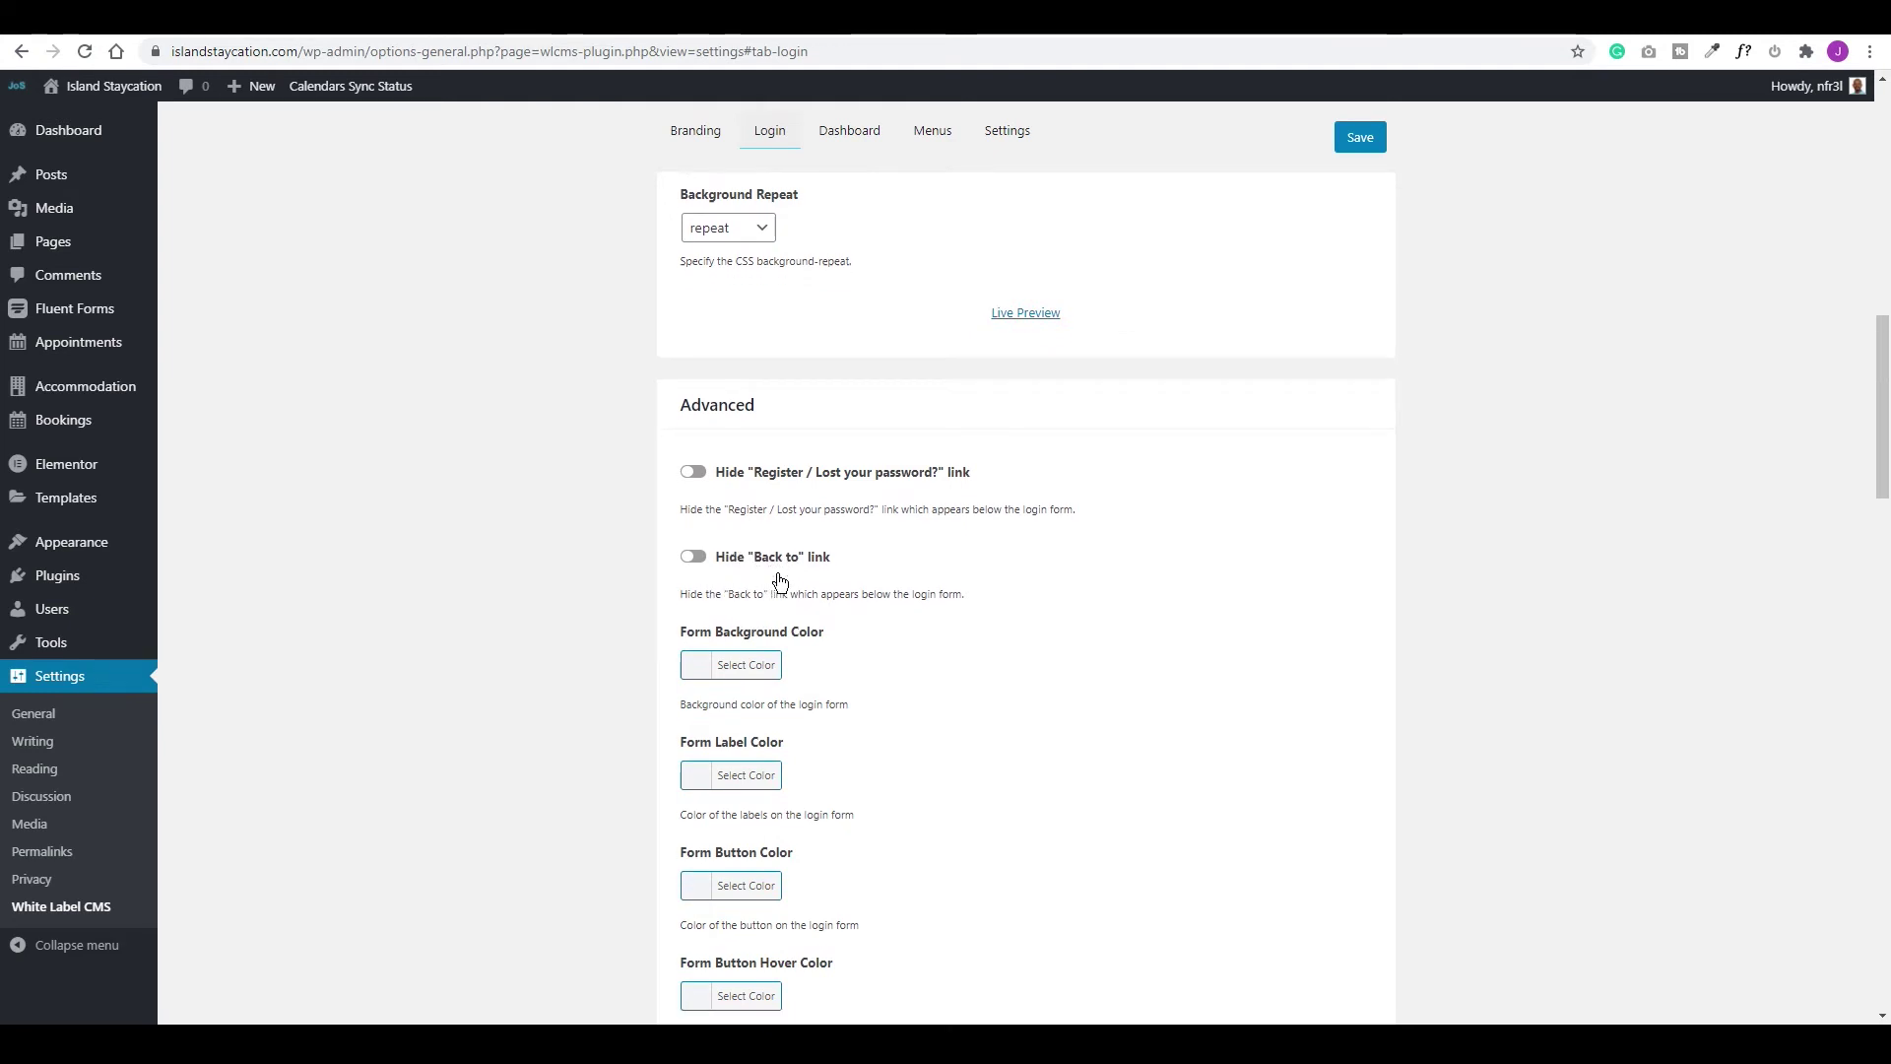
pyautogui.scroll(-1, 780, 575)
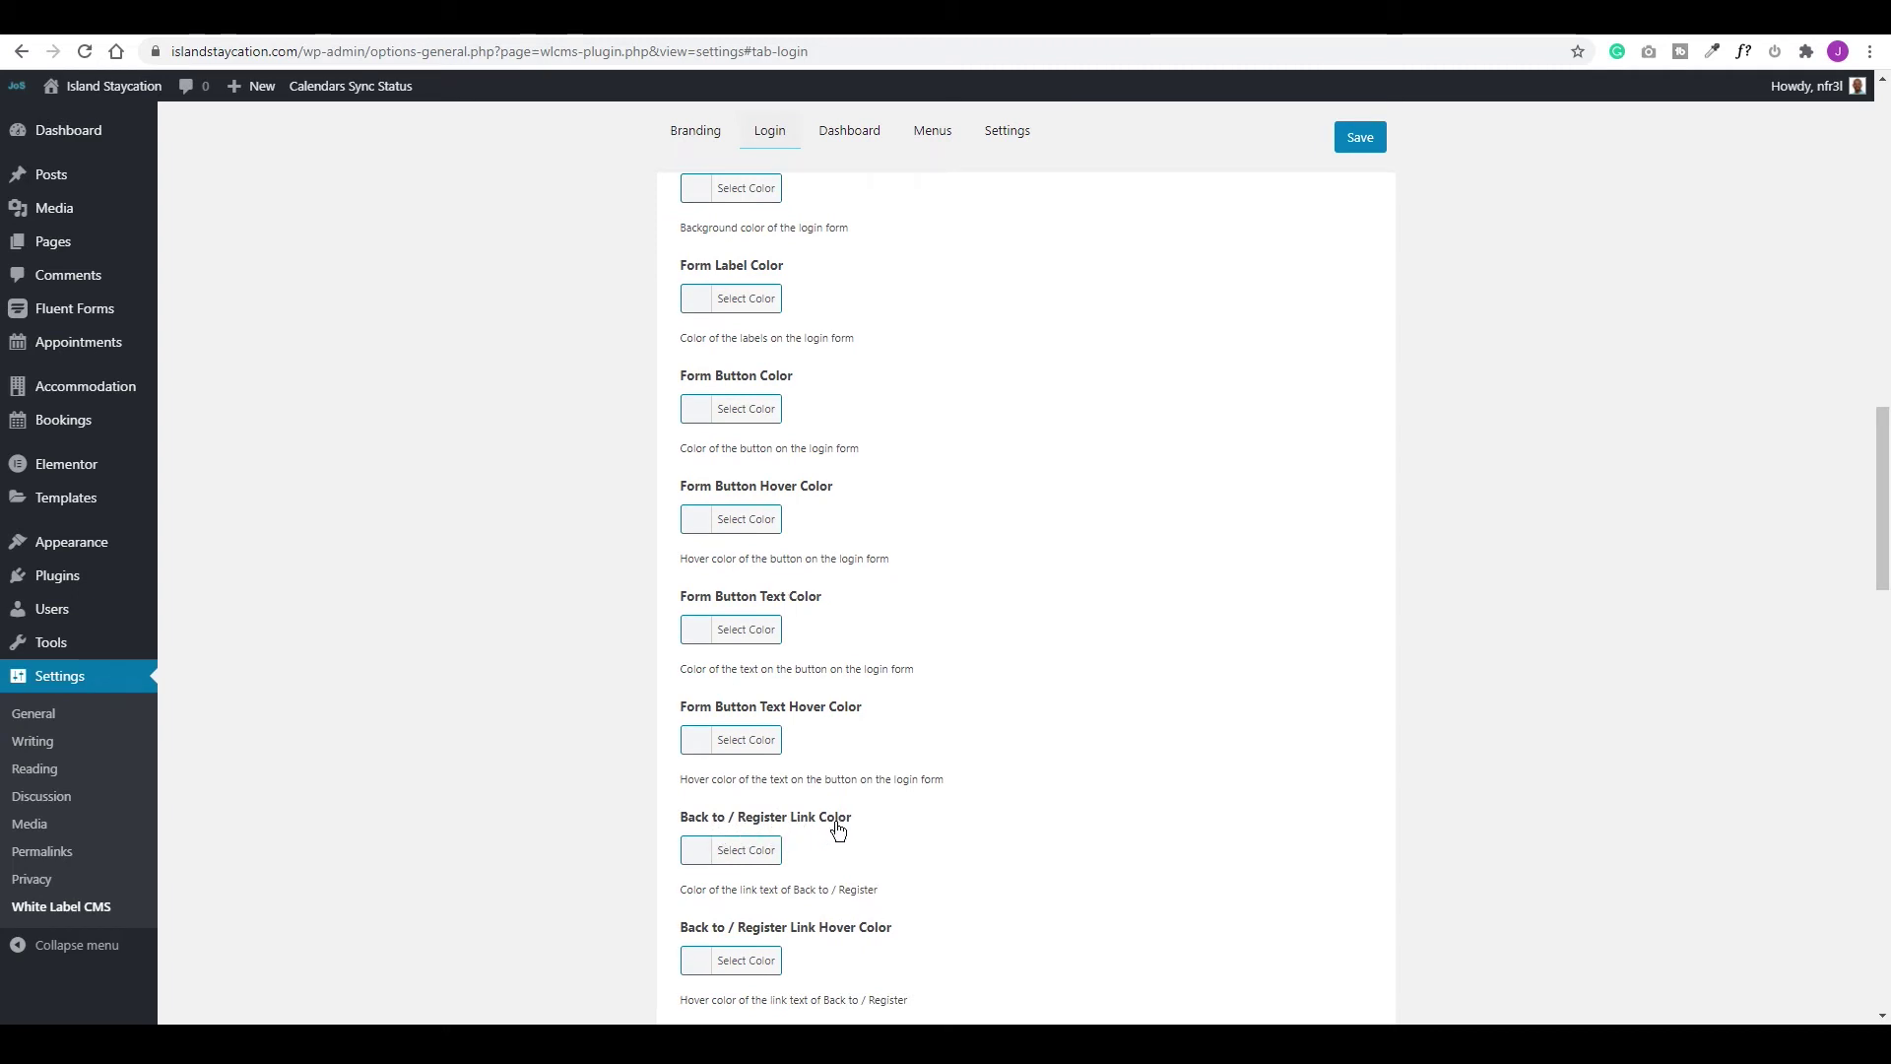
pyautogui.click(703, 860)
pyautogui.scroll(-2, 788, 832)
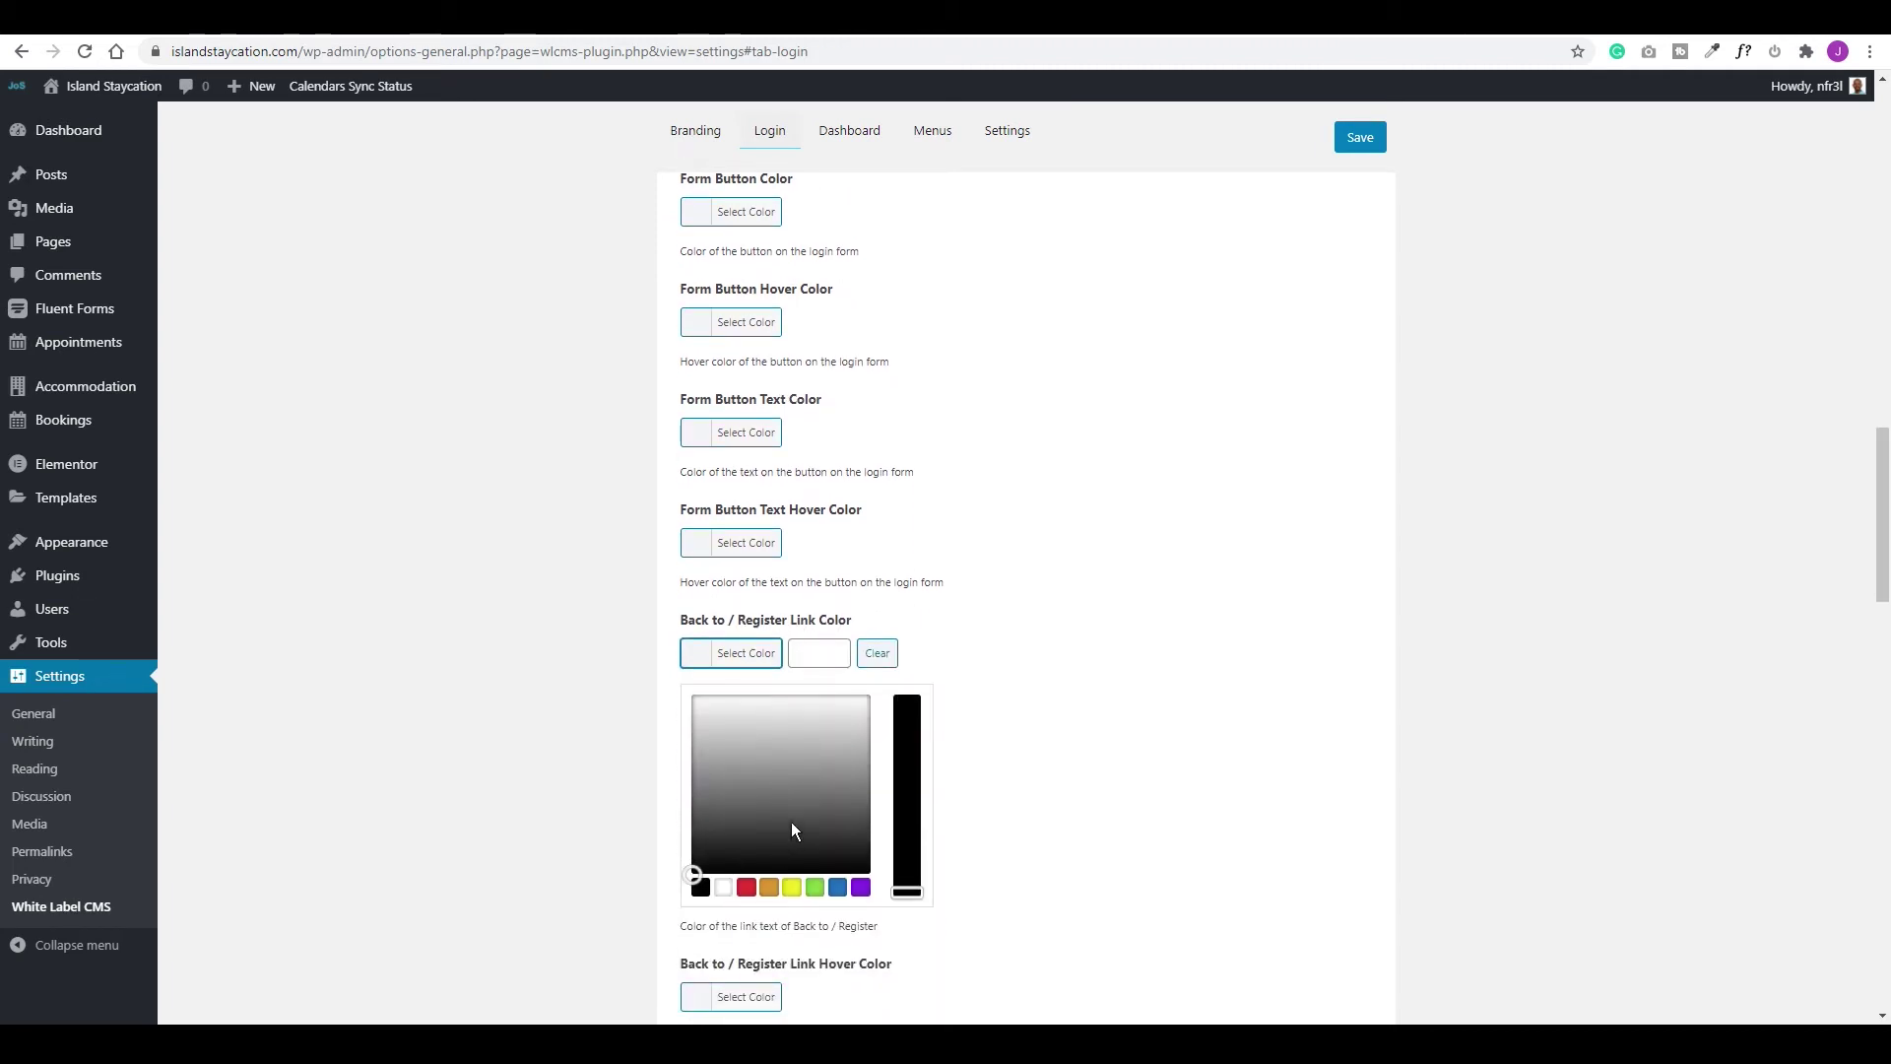
pyautogui.click(719, 888)
pyautogui.click(967, 696)
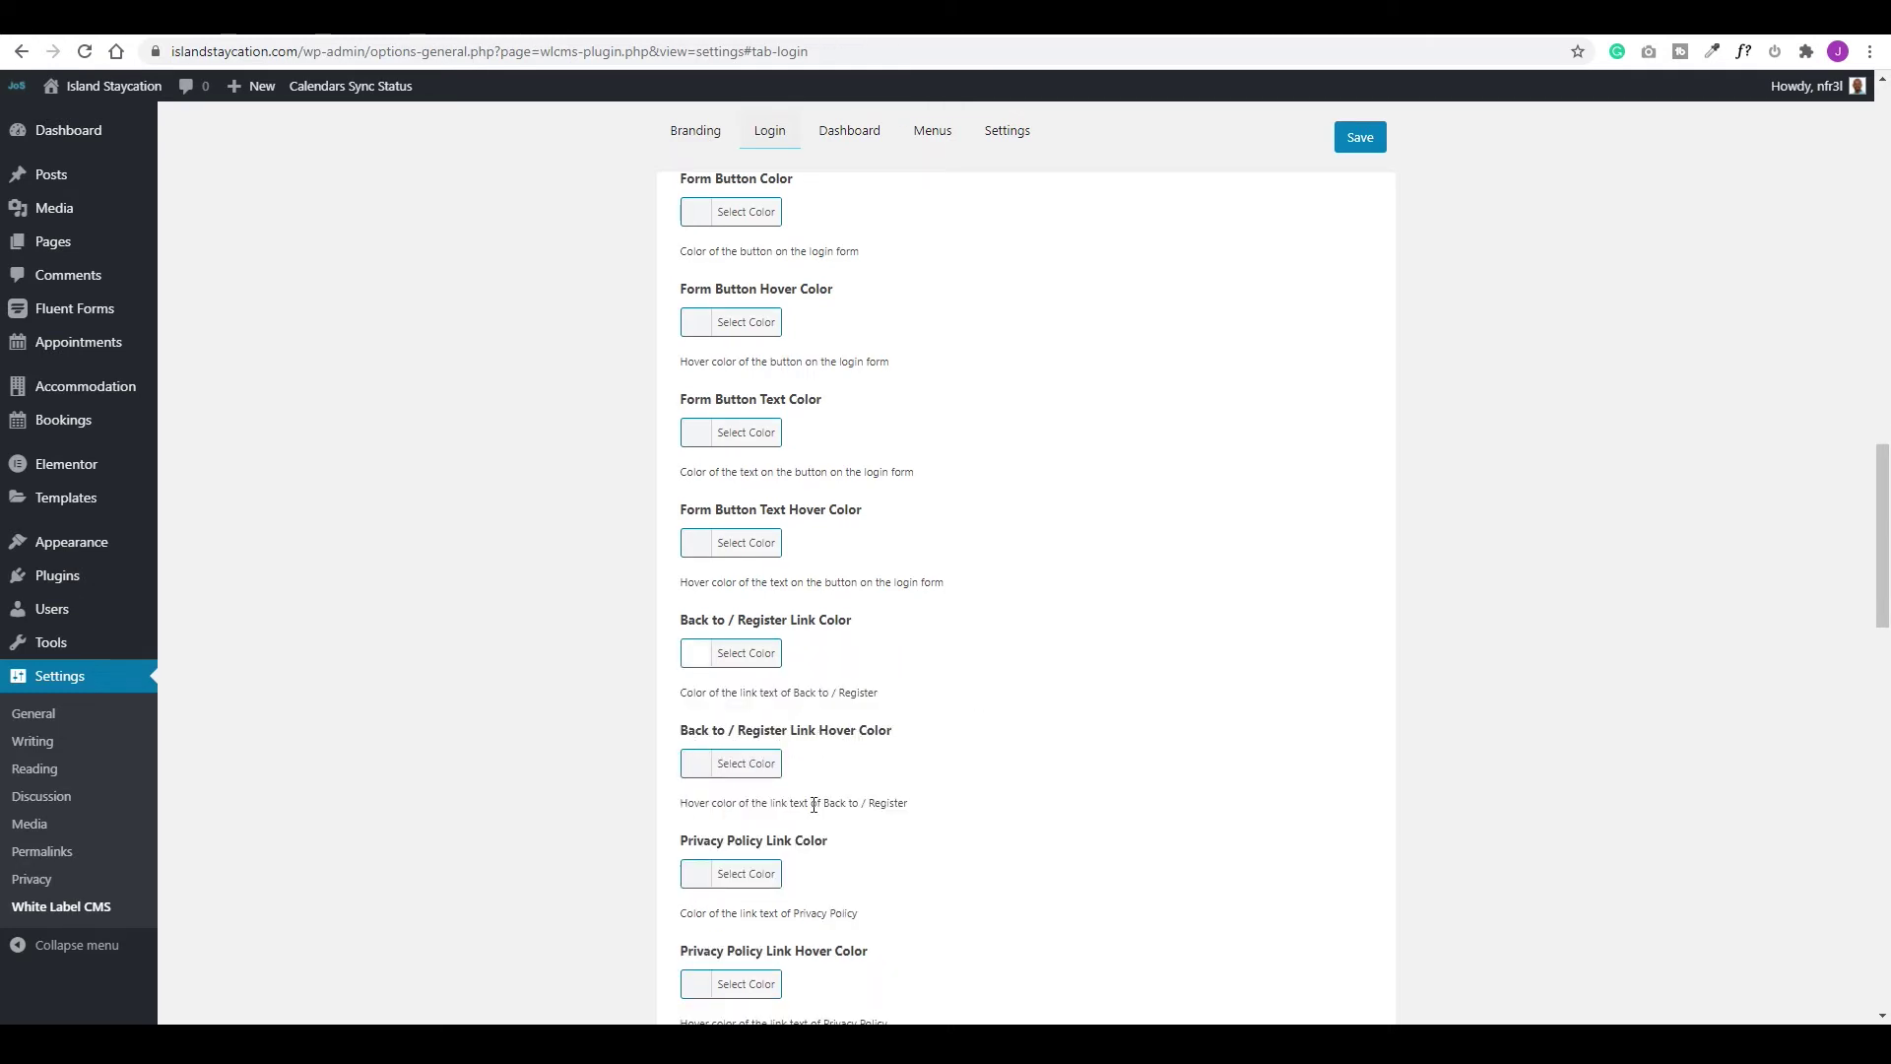
pyautogui.click(694, 764)
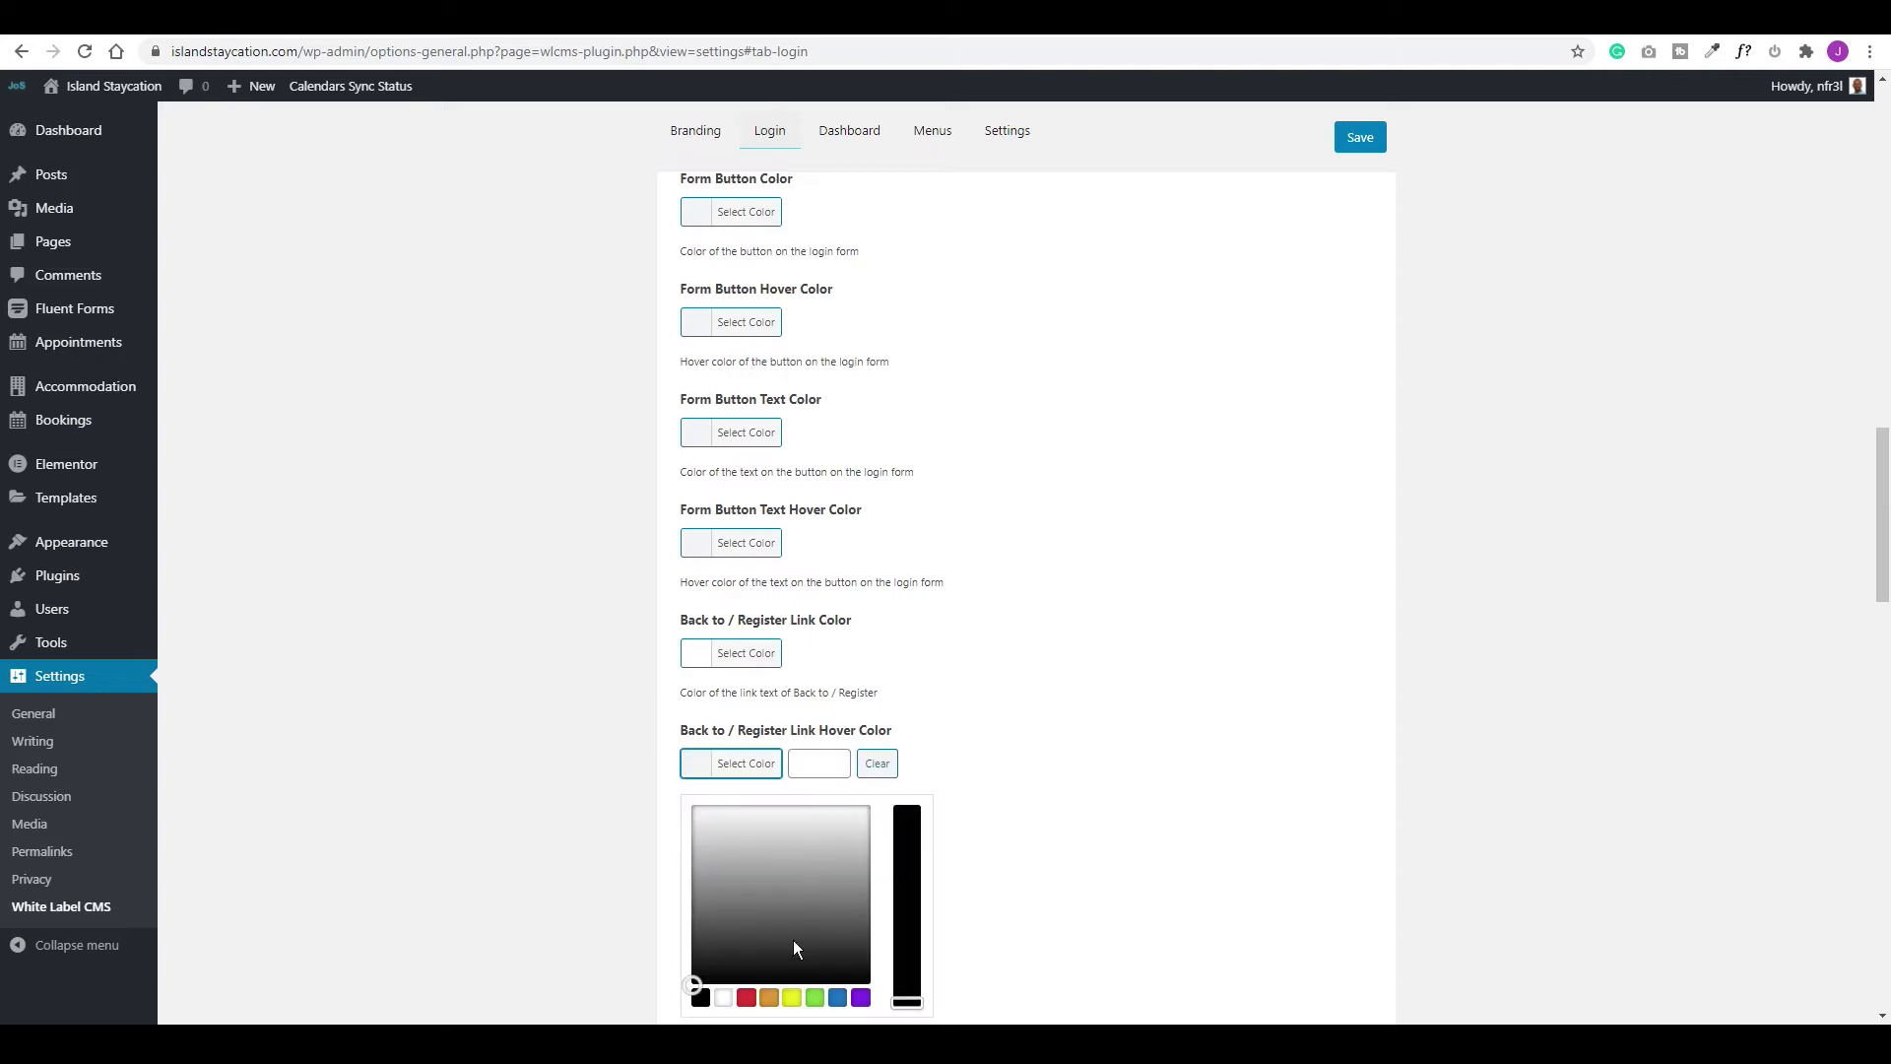
pyautogui.click(745, 998)
pyautogui.click(1003, 765)
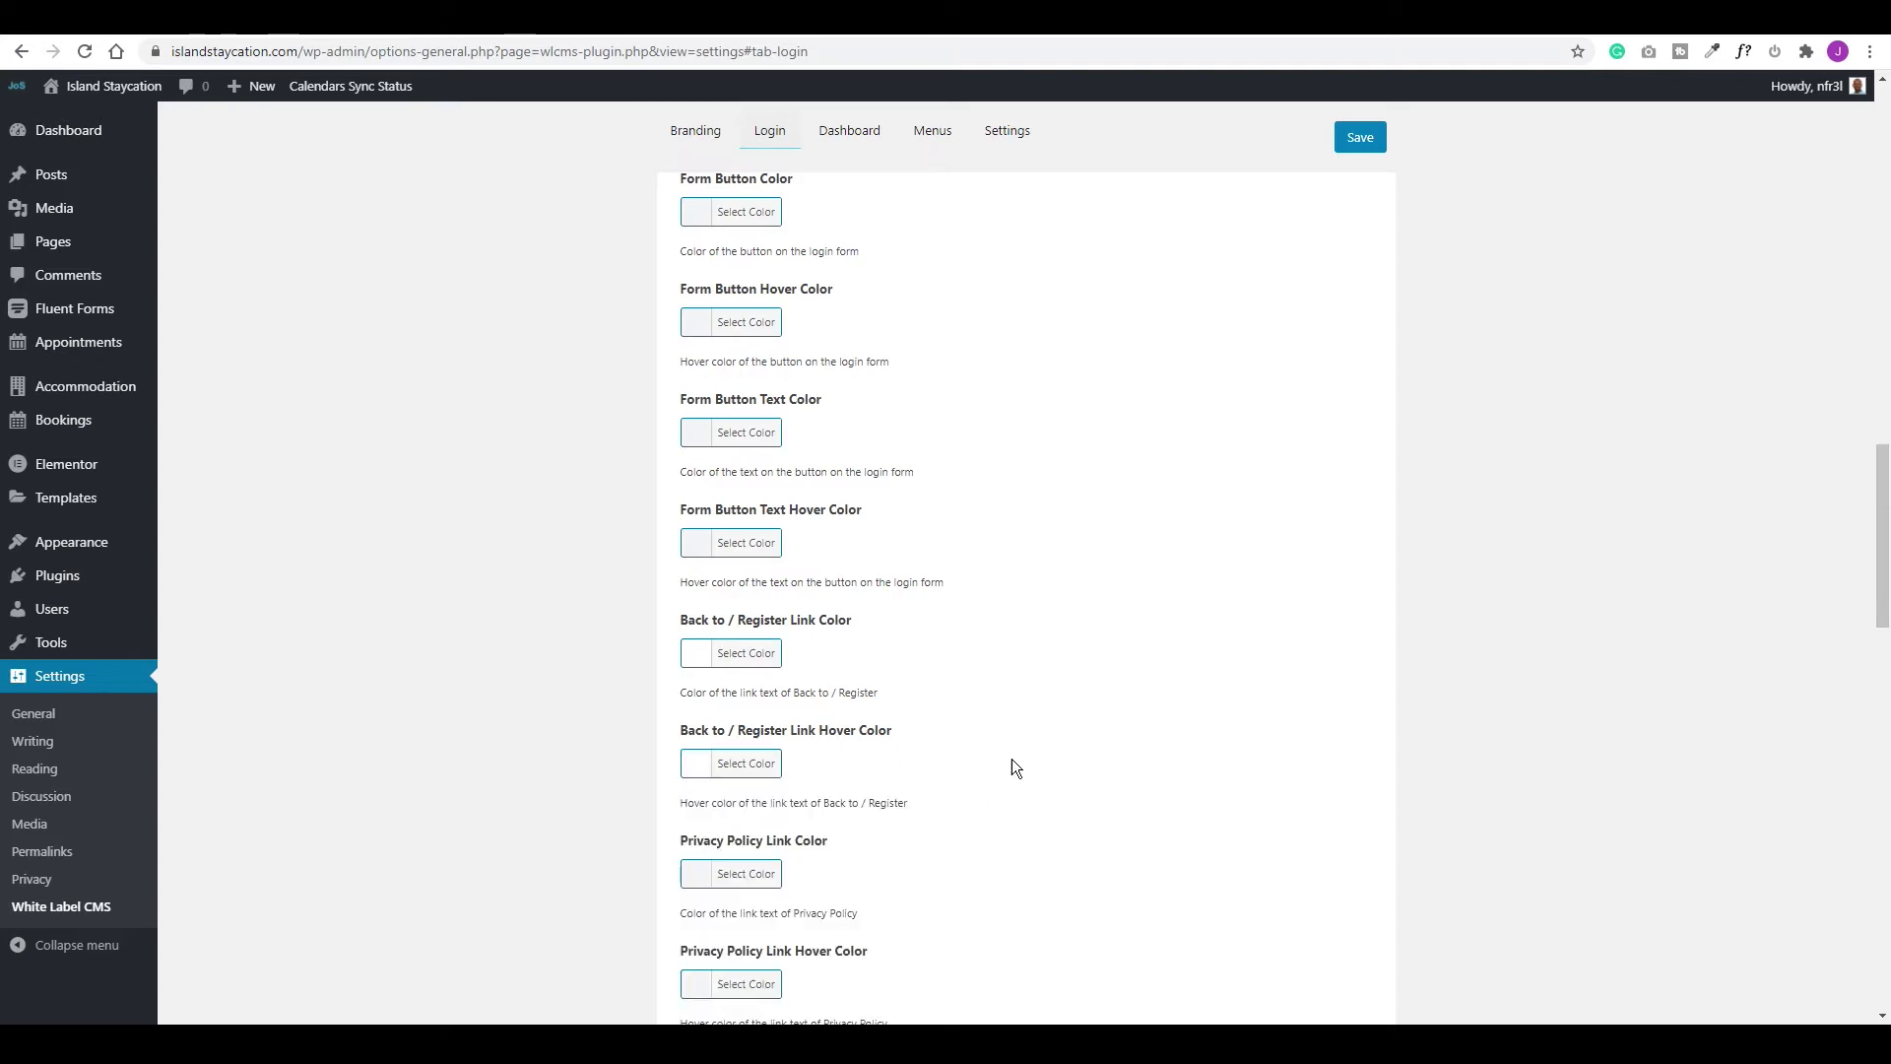
# View the live preview of the login page, close it, and save the login settings
pyautogui.scroll(-1, 959, 739)
pyautogui.scroll(-5, 960, 733)
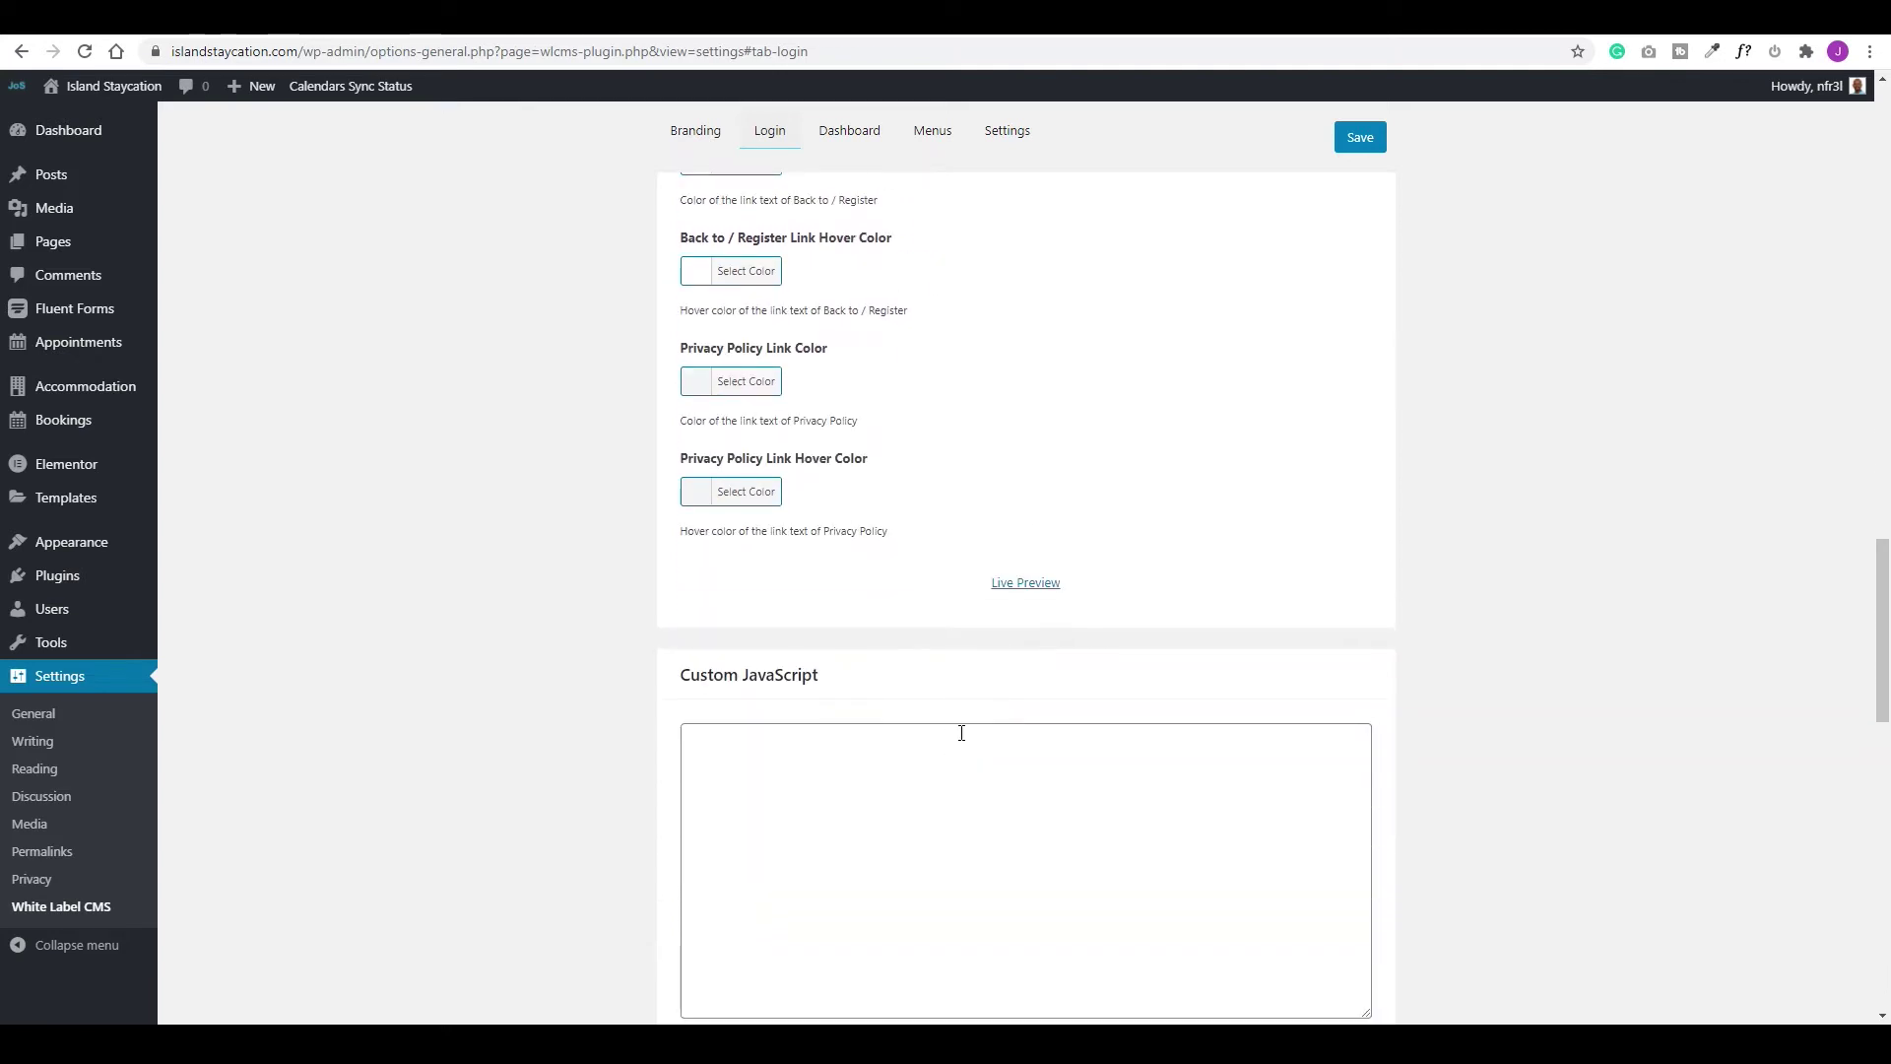
pyautogui.scroll(-8, 962, 733)
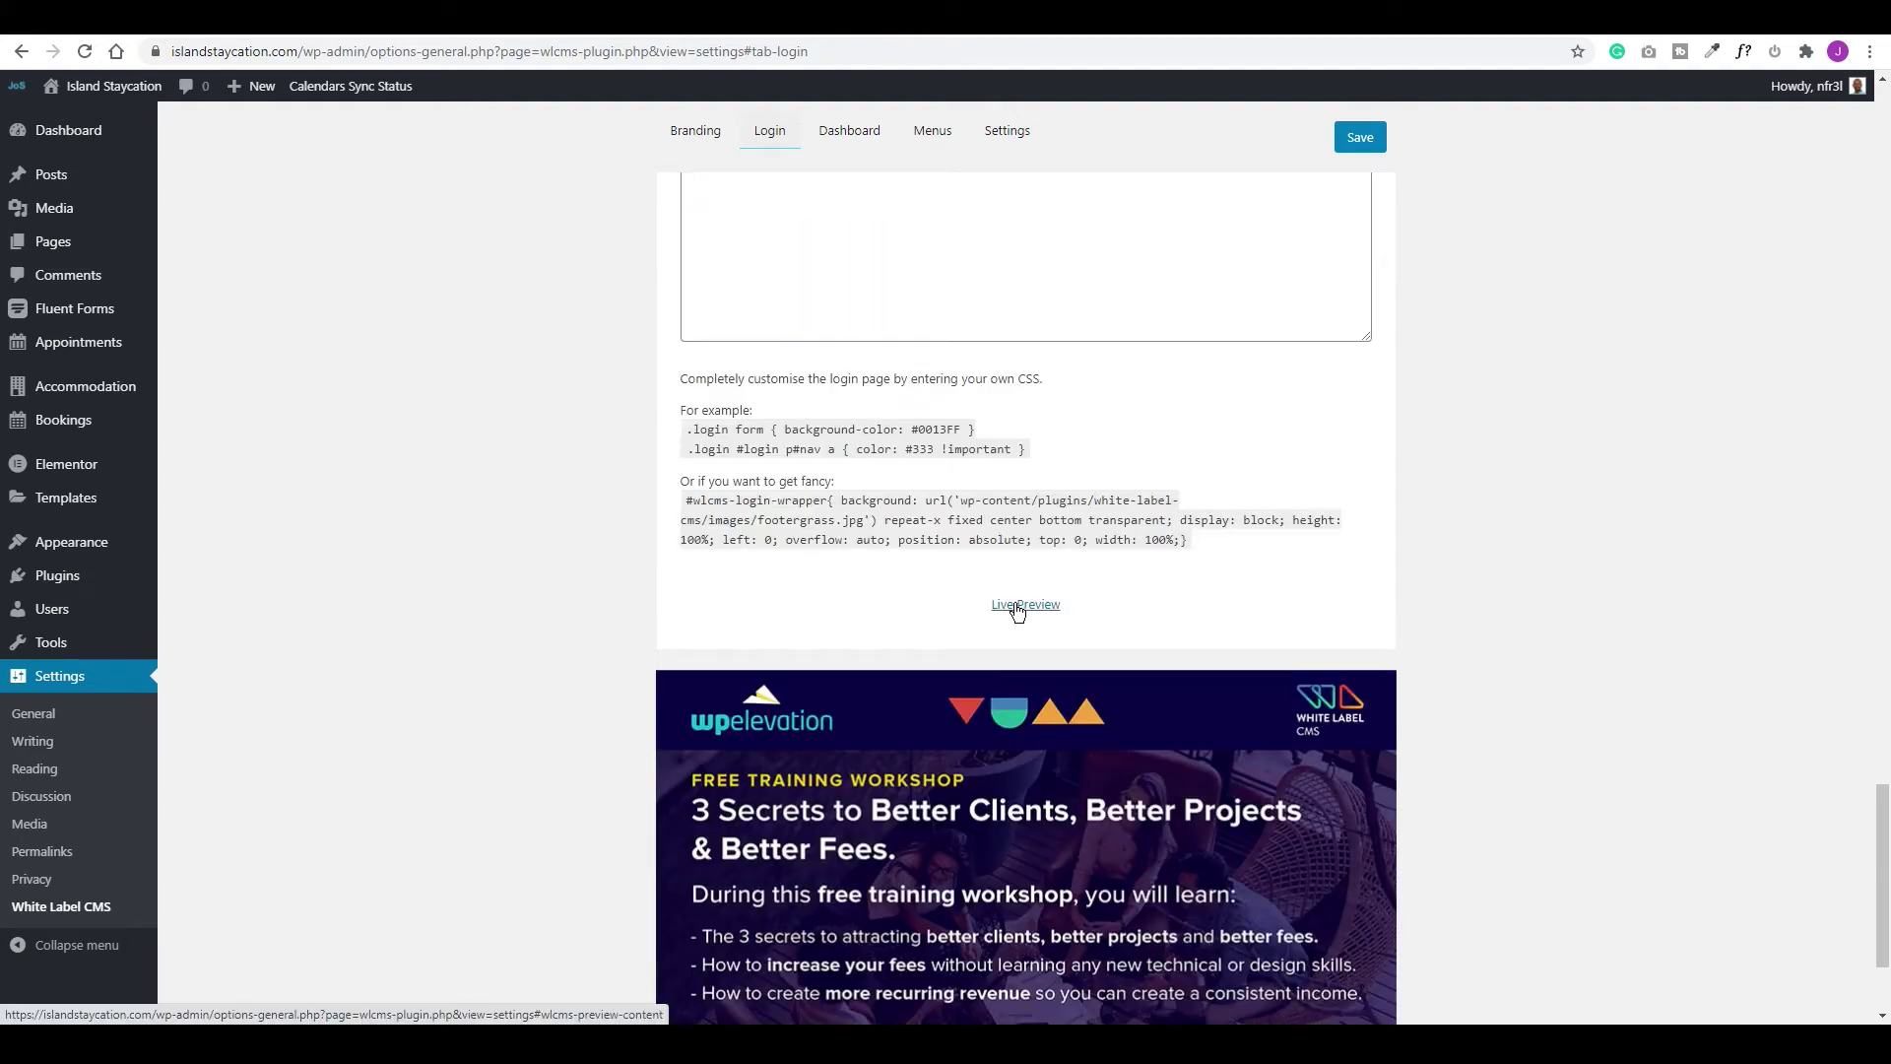
pyautogui.click(1017, 605)
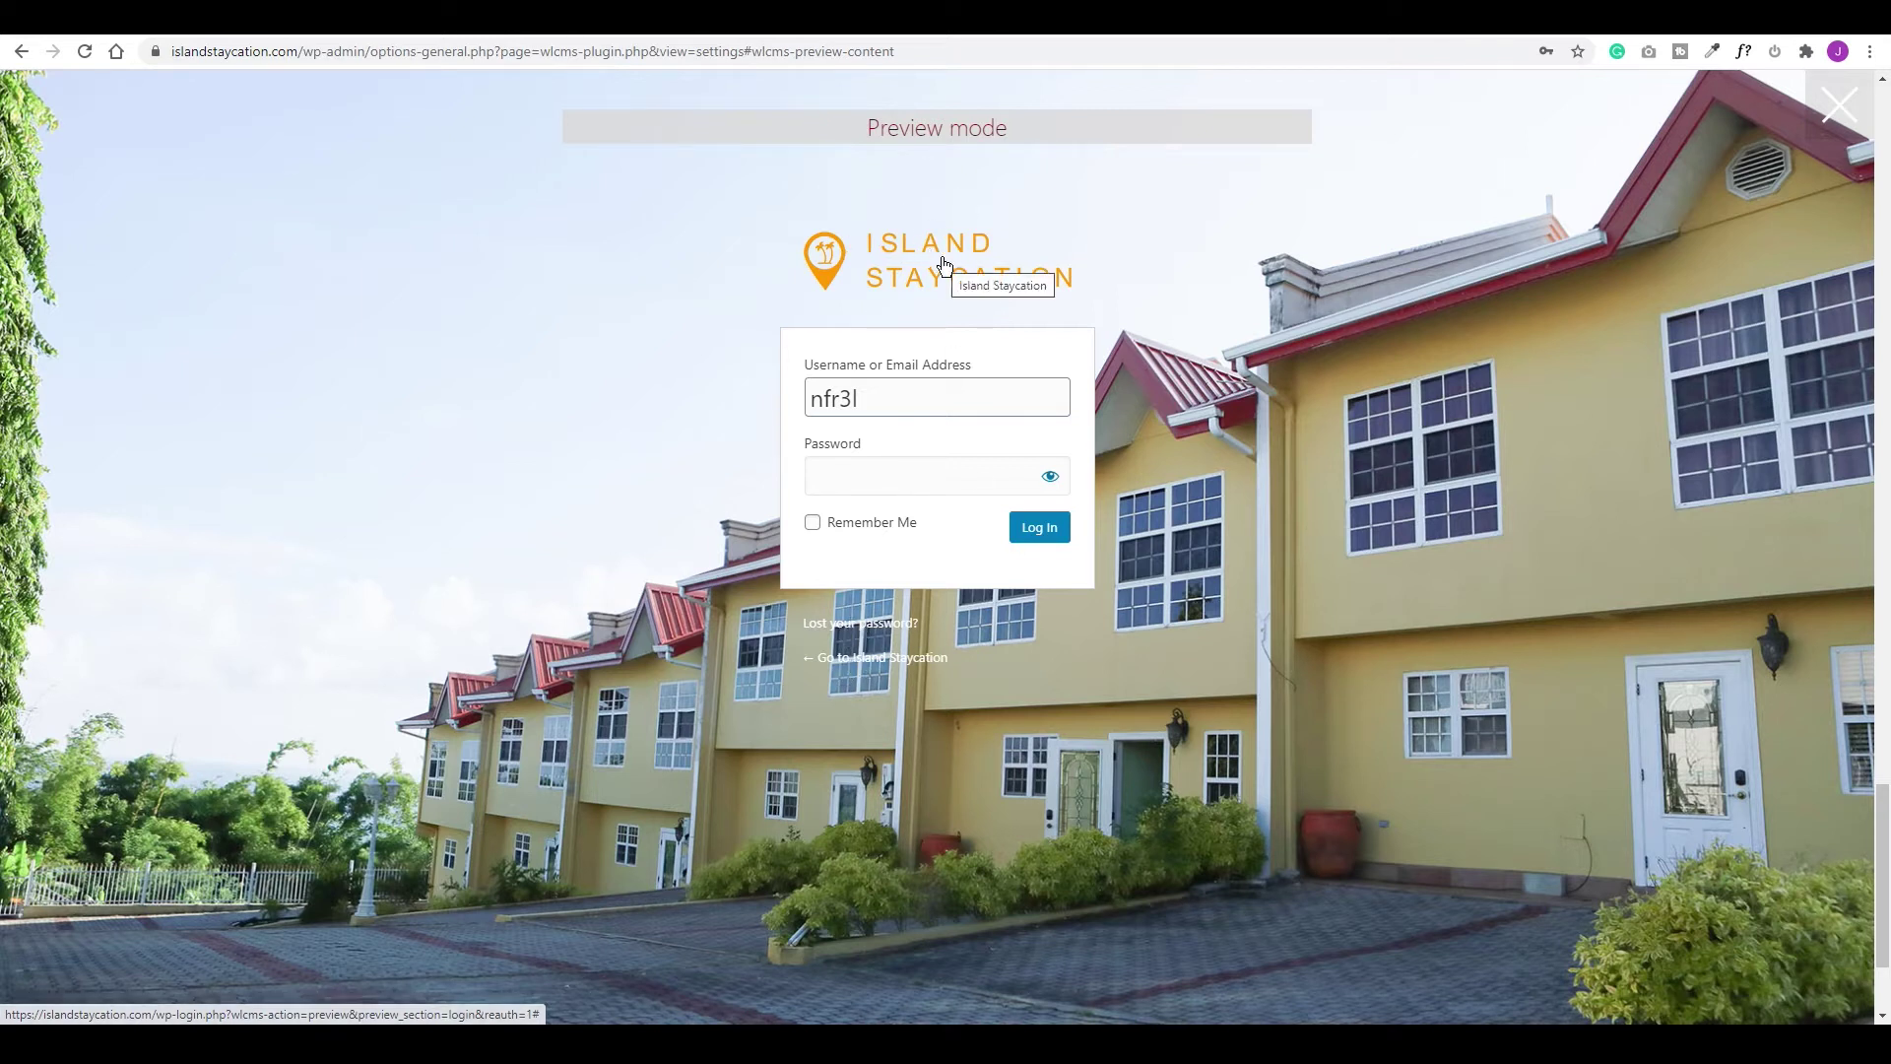
pyautogui.click(1833, 104)
pyautogui.click(1360, 251)
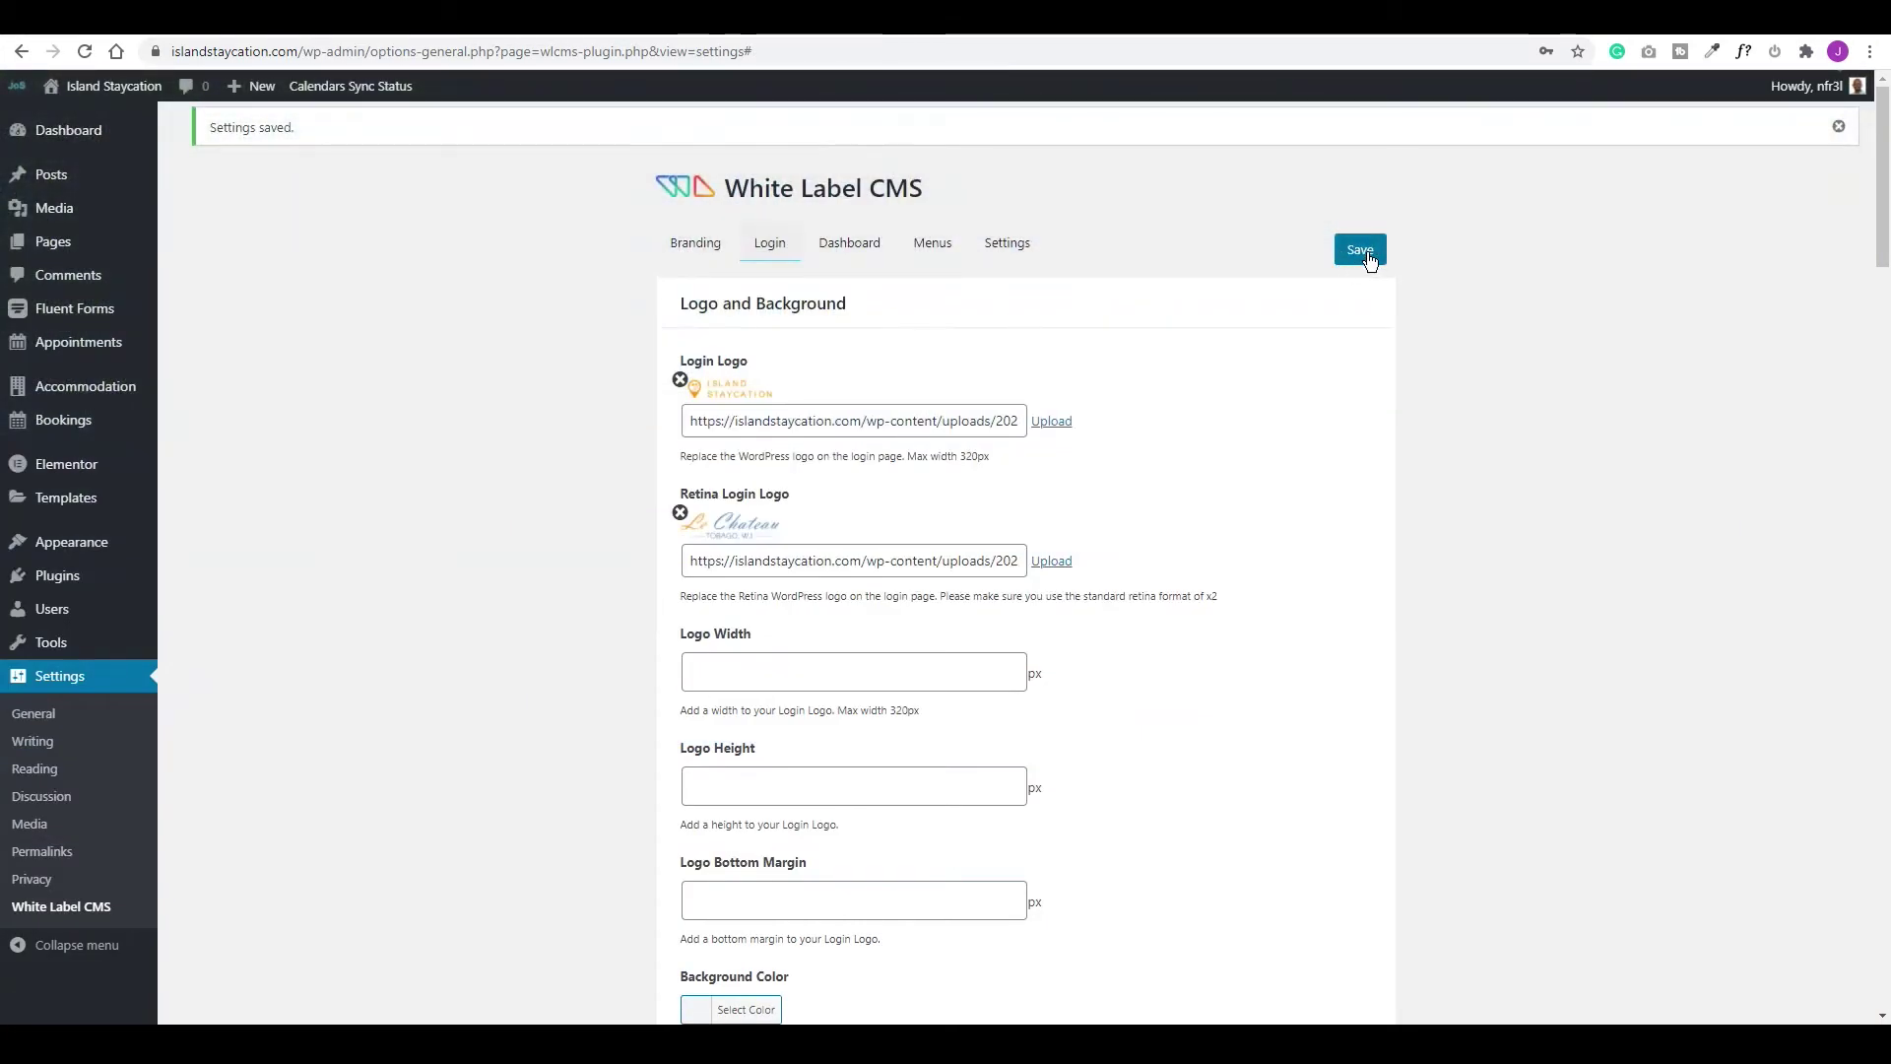
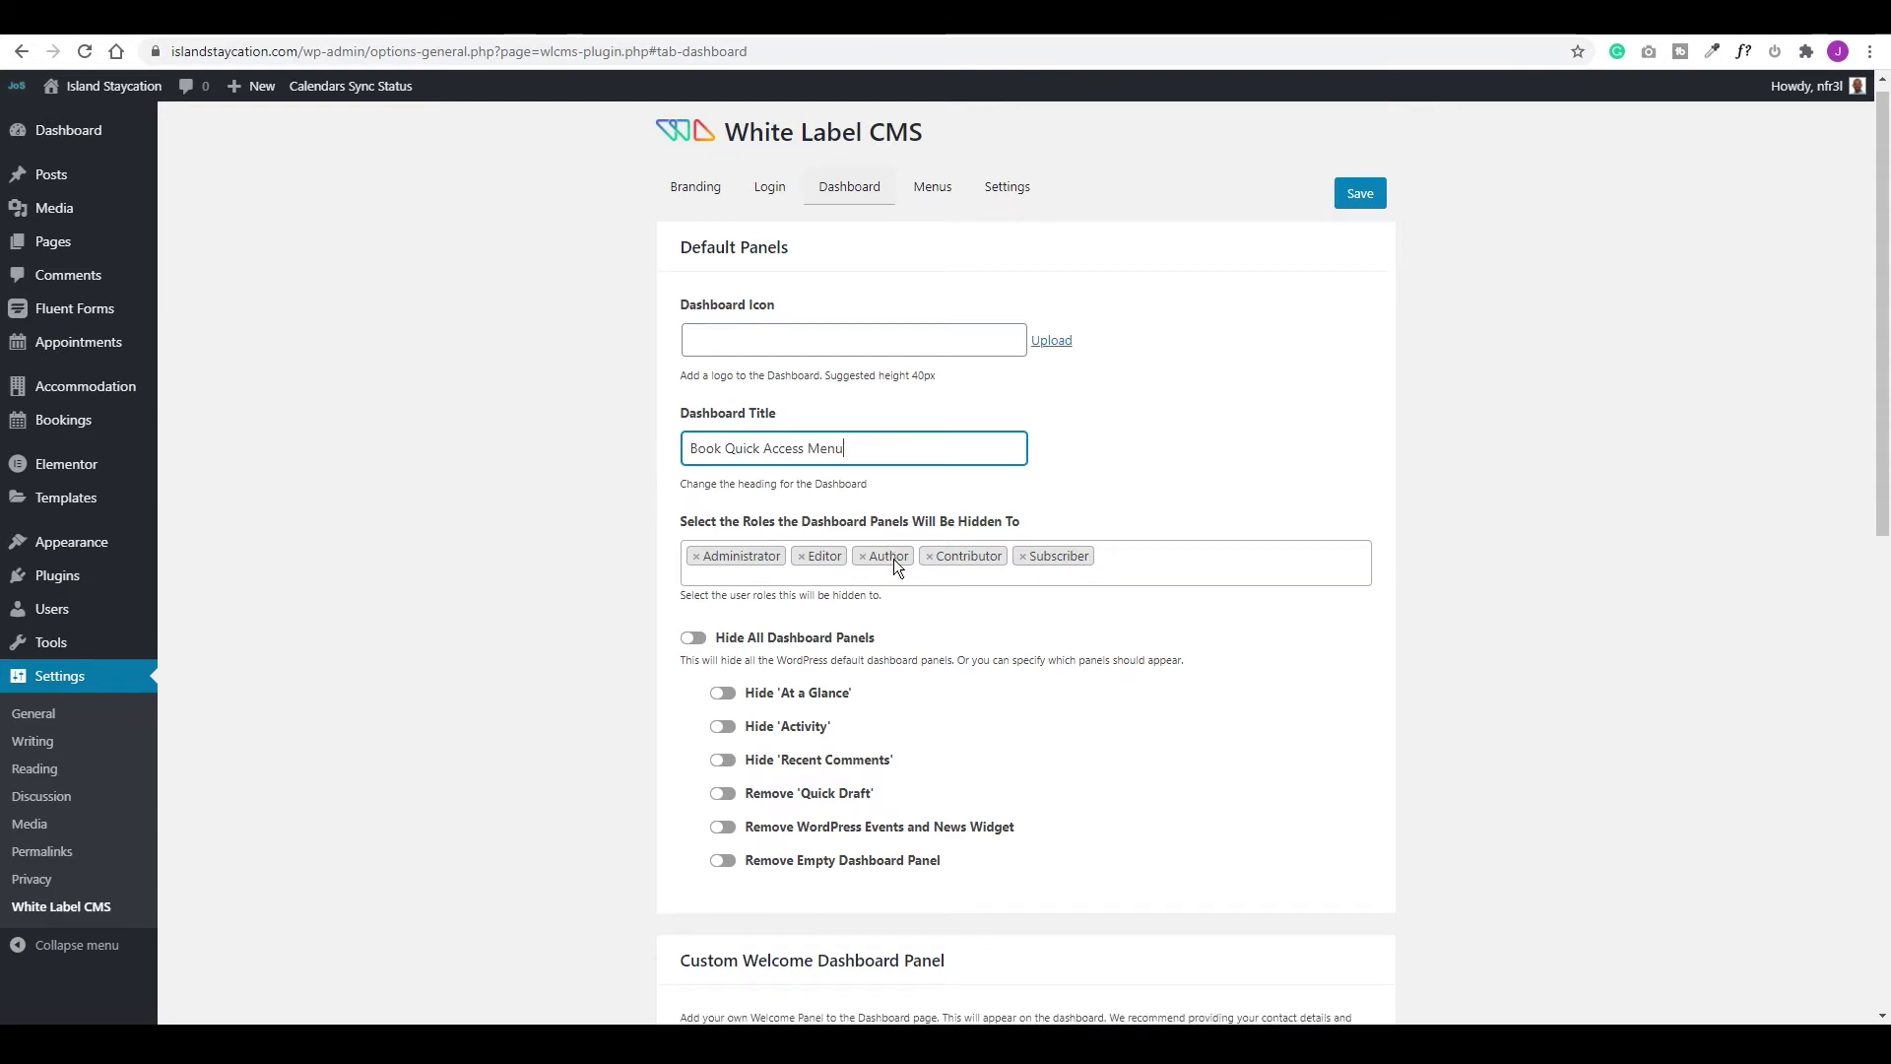
# Enable Hide All Dashboard Panels in the default panels of the Dashboard settings
pyautogui.scroll(-2, 792, 542)
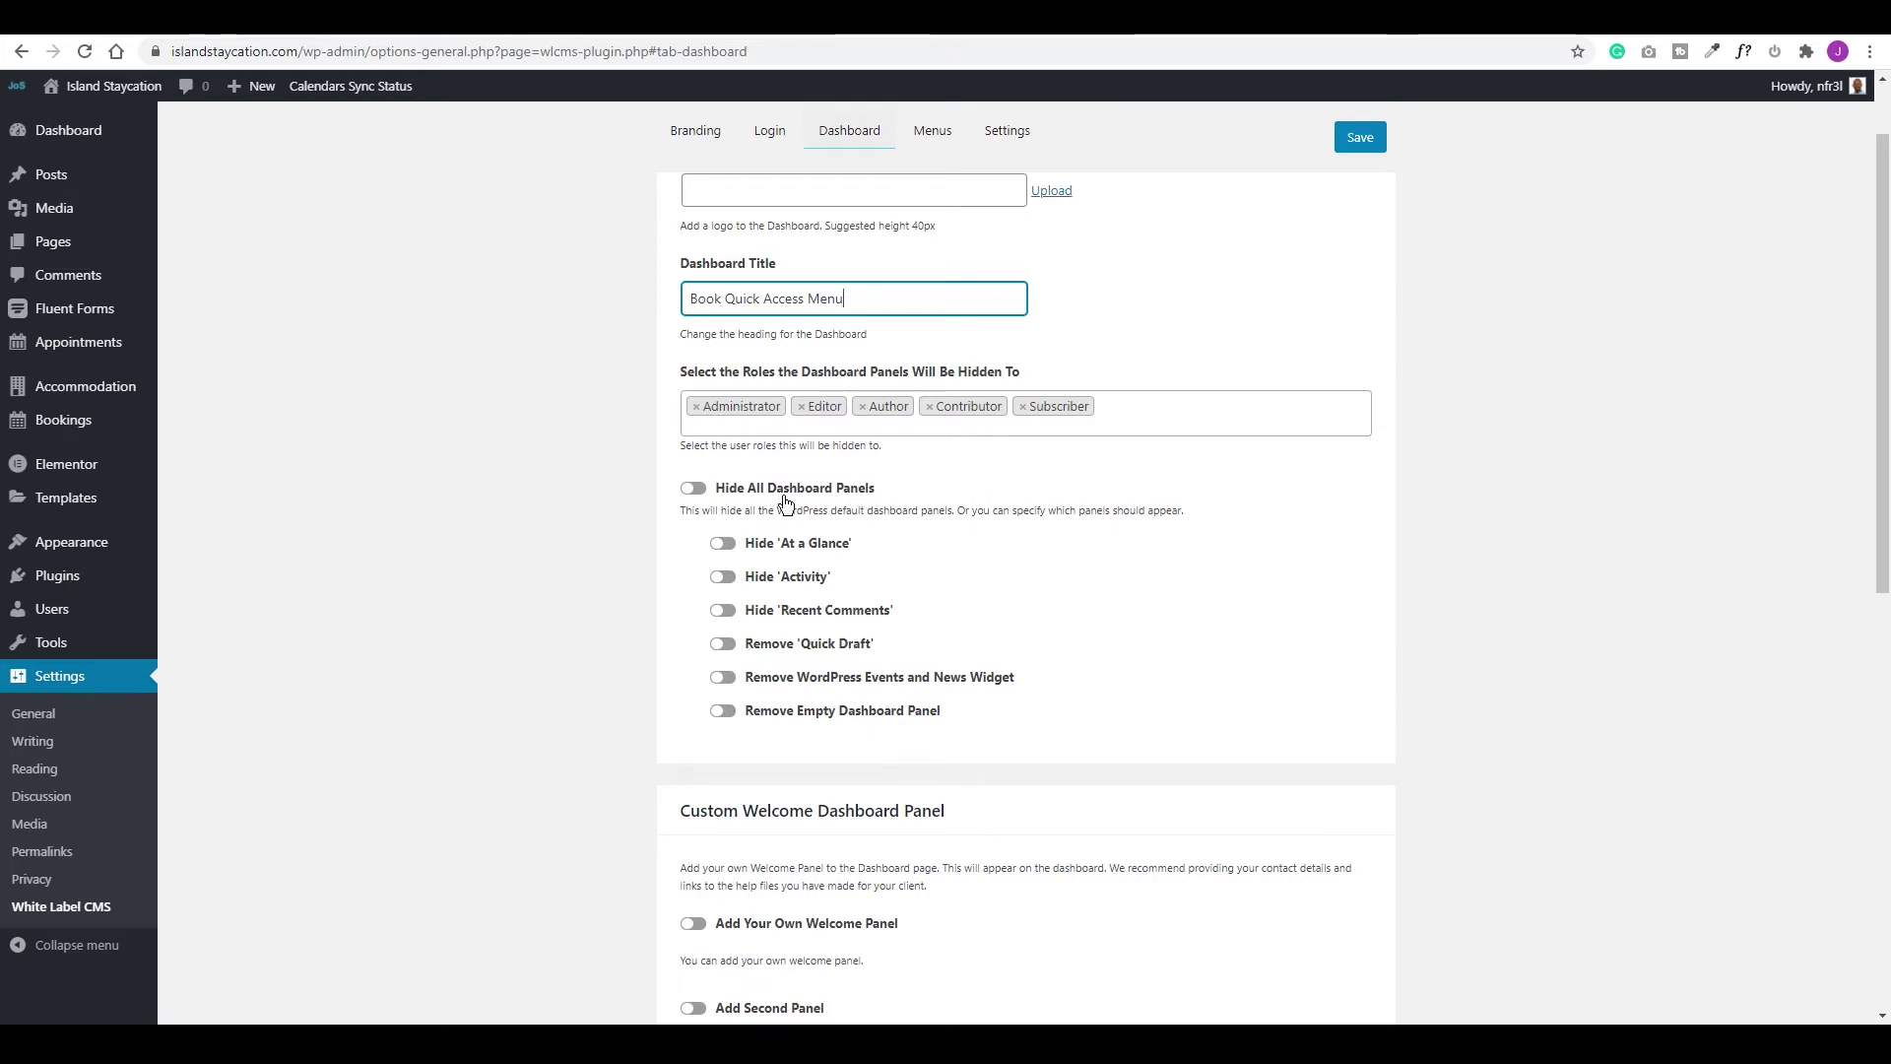
pyautogui.click(702, 490)
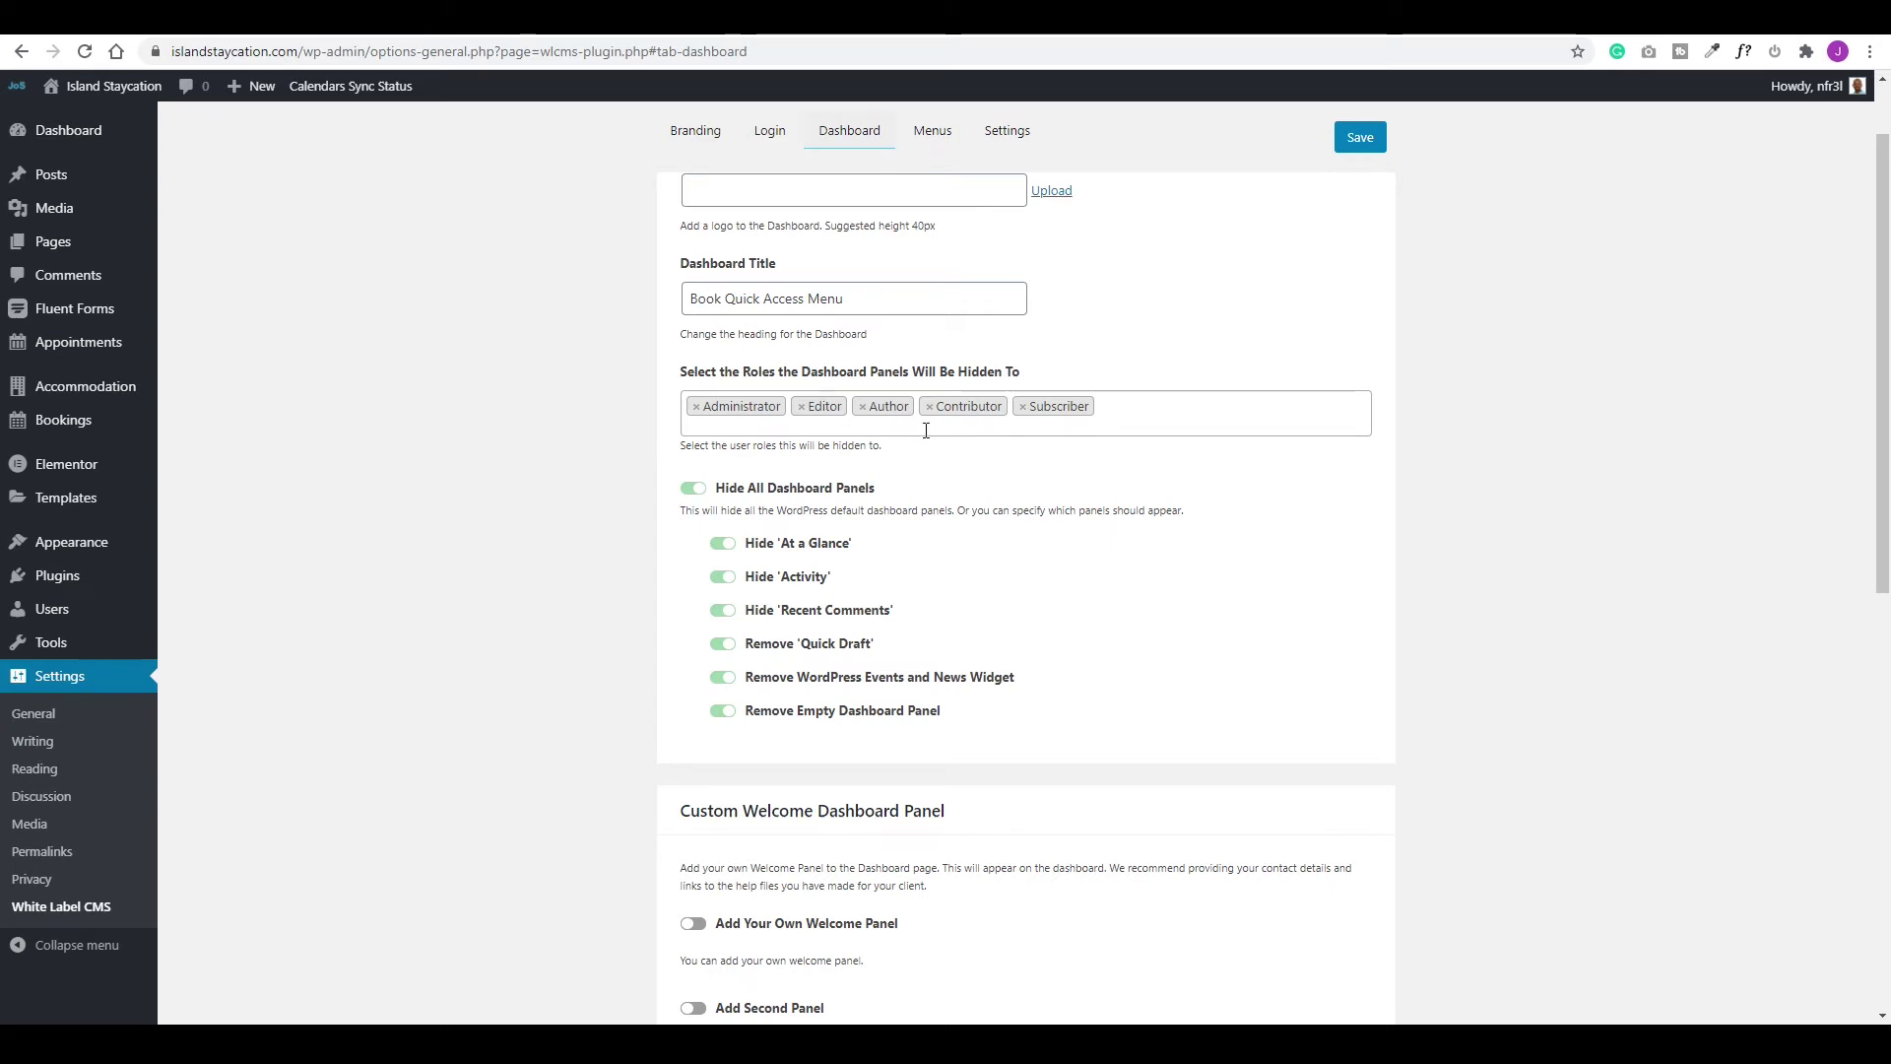
# Enable Add Your Own Welcome Panel and set its Template Type to Elementor
pyautogui.scroll(-3, 964, 463)
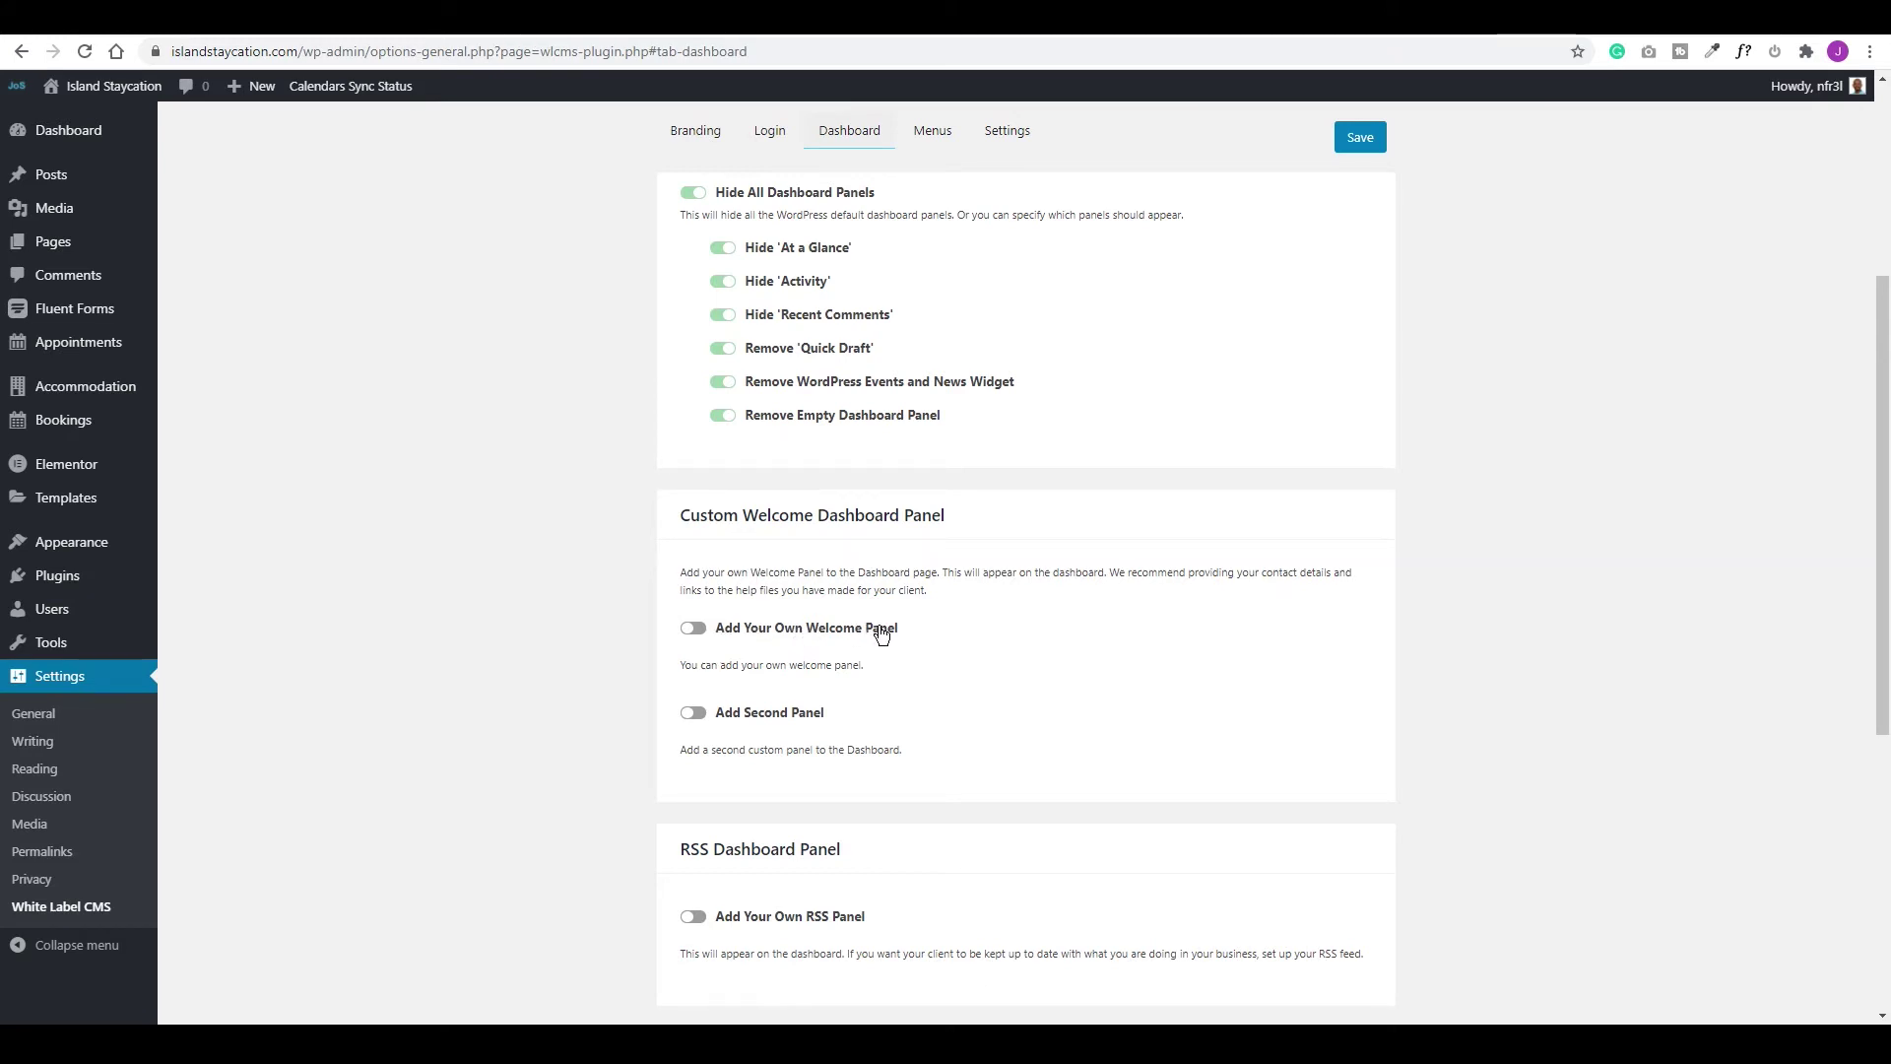
pyautogui.click(702, 635)
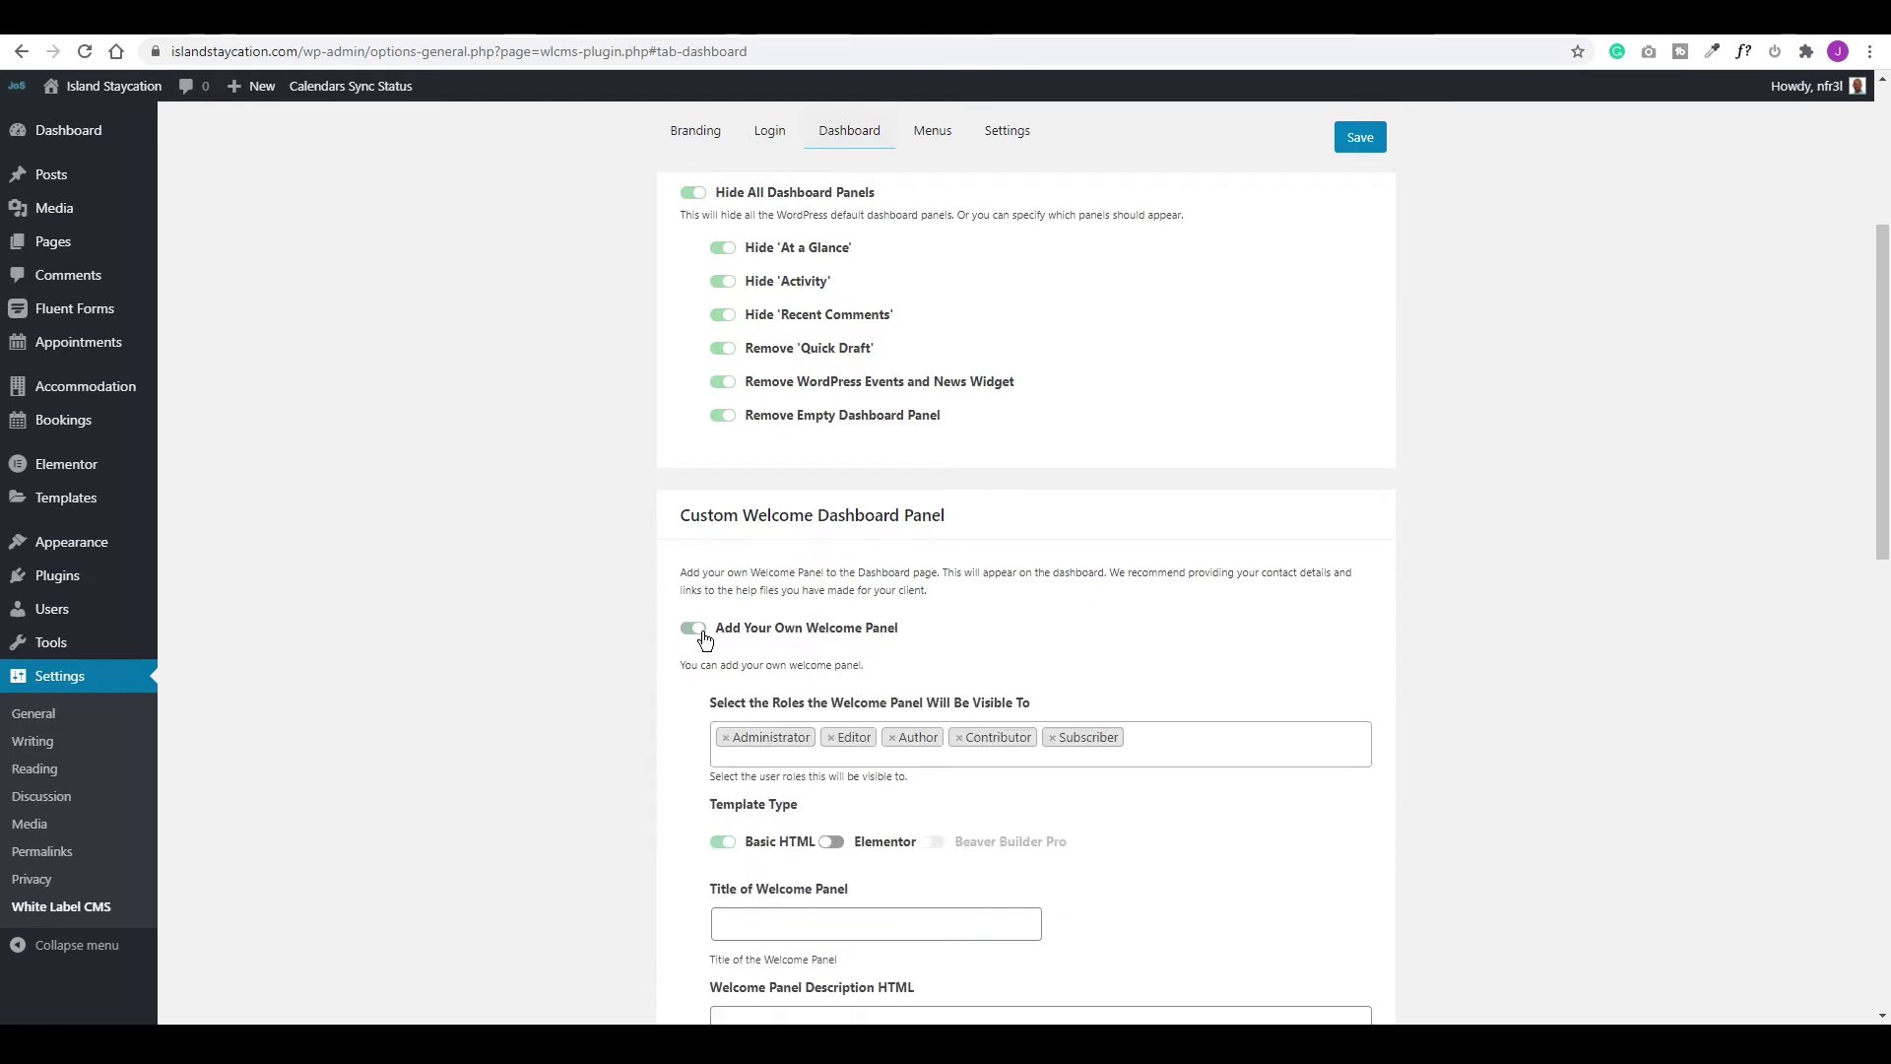
pyautogui.scroll(-2, 689, 705)
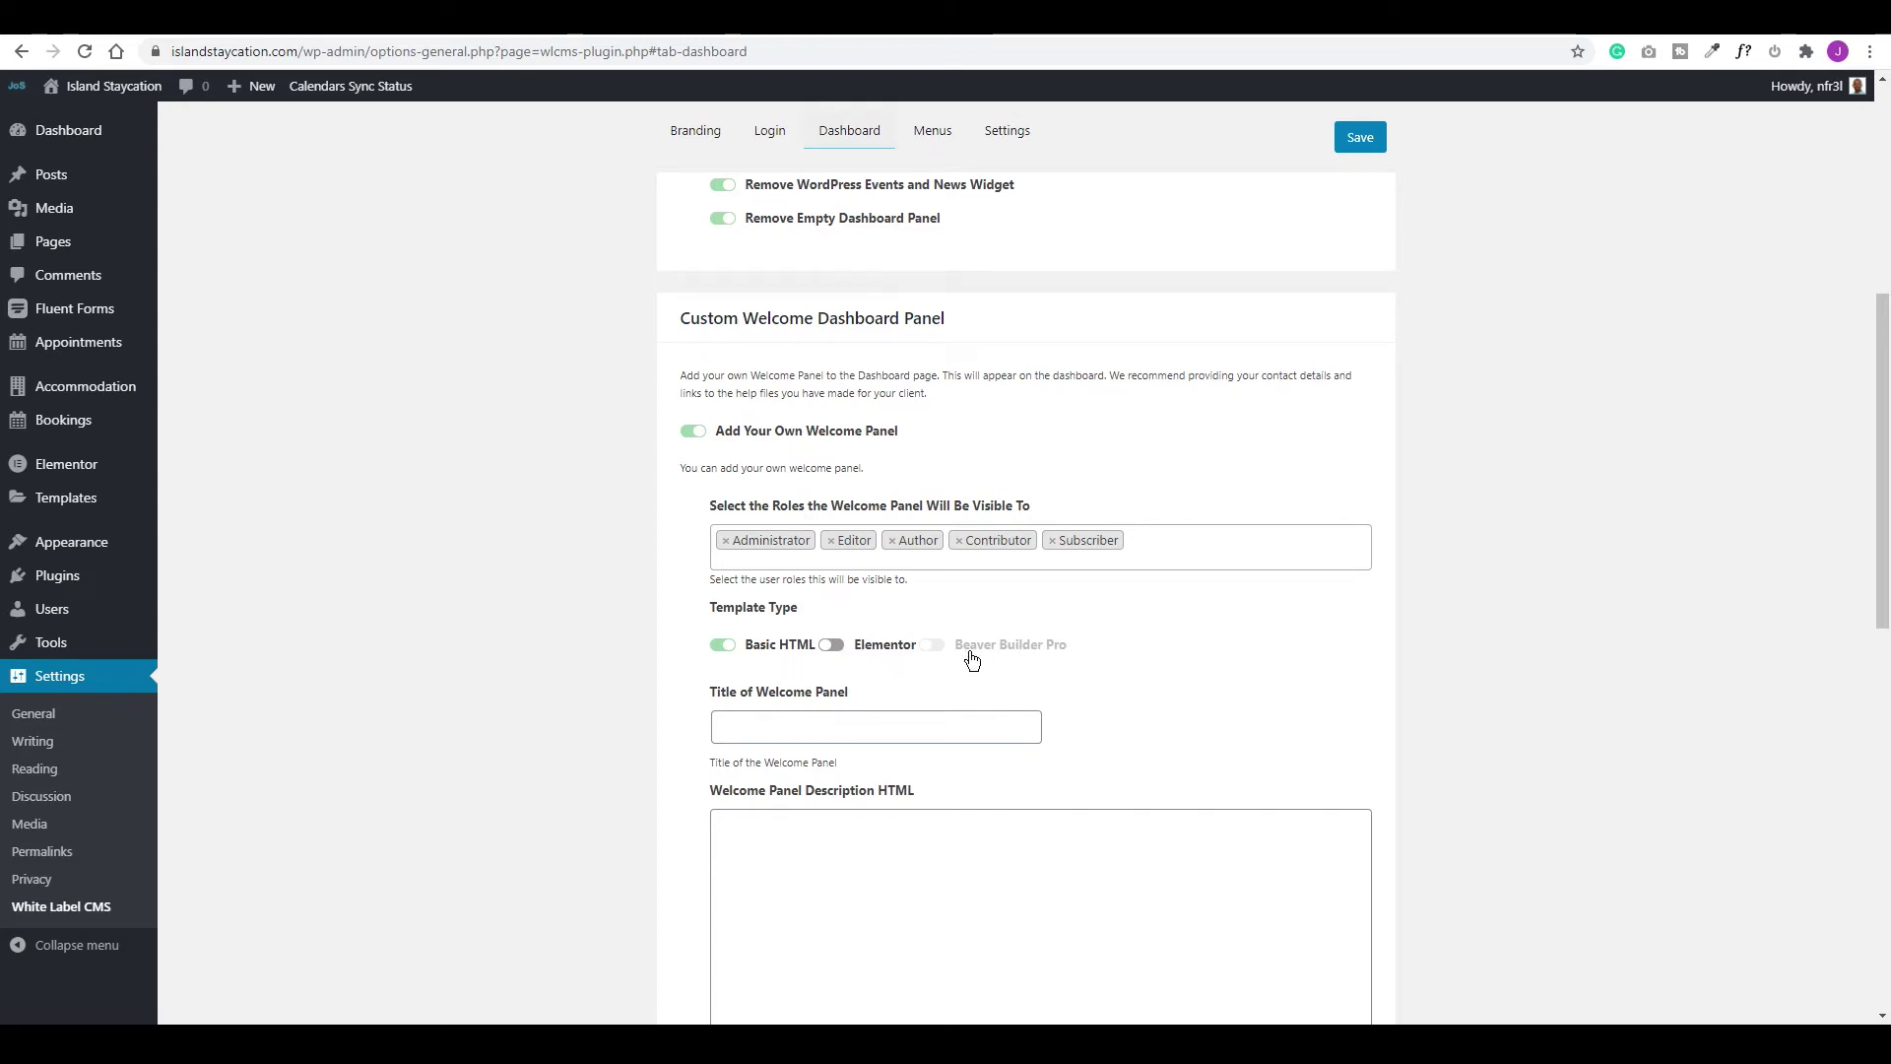
pyautogui.click(832, 645)
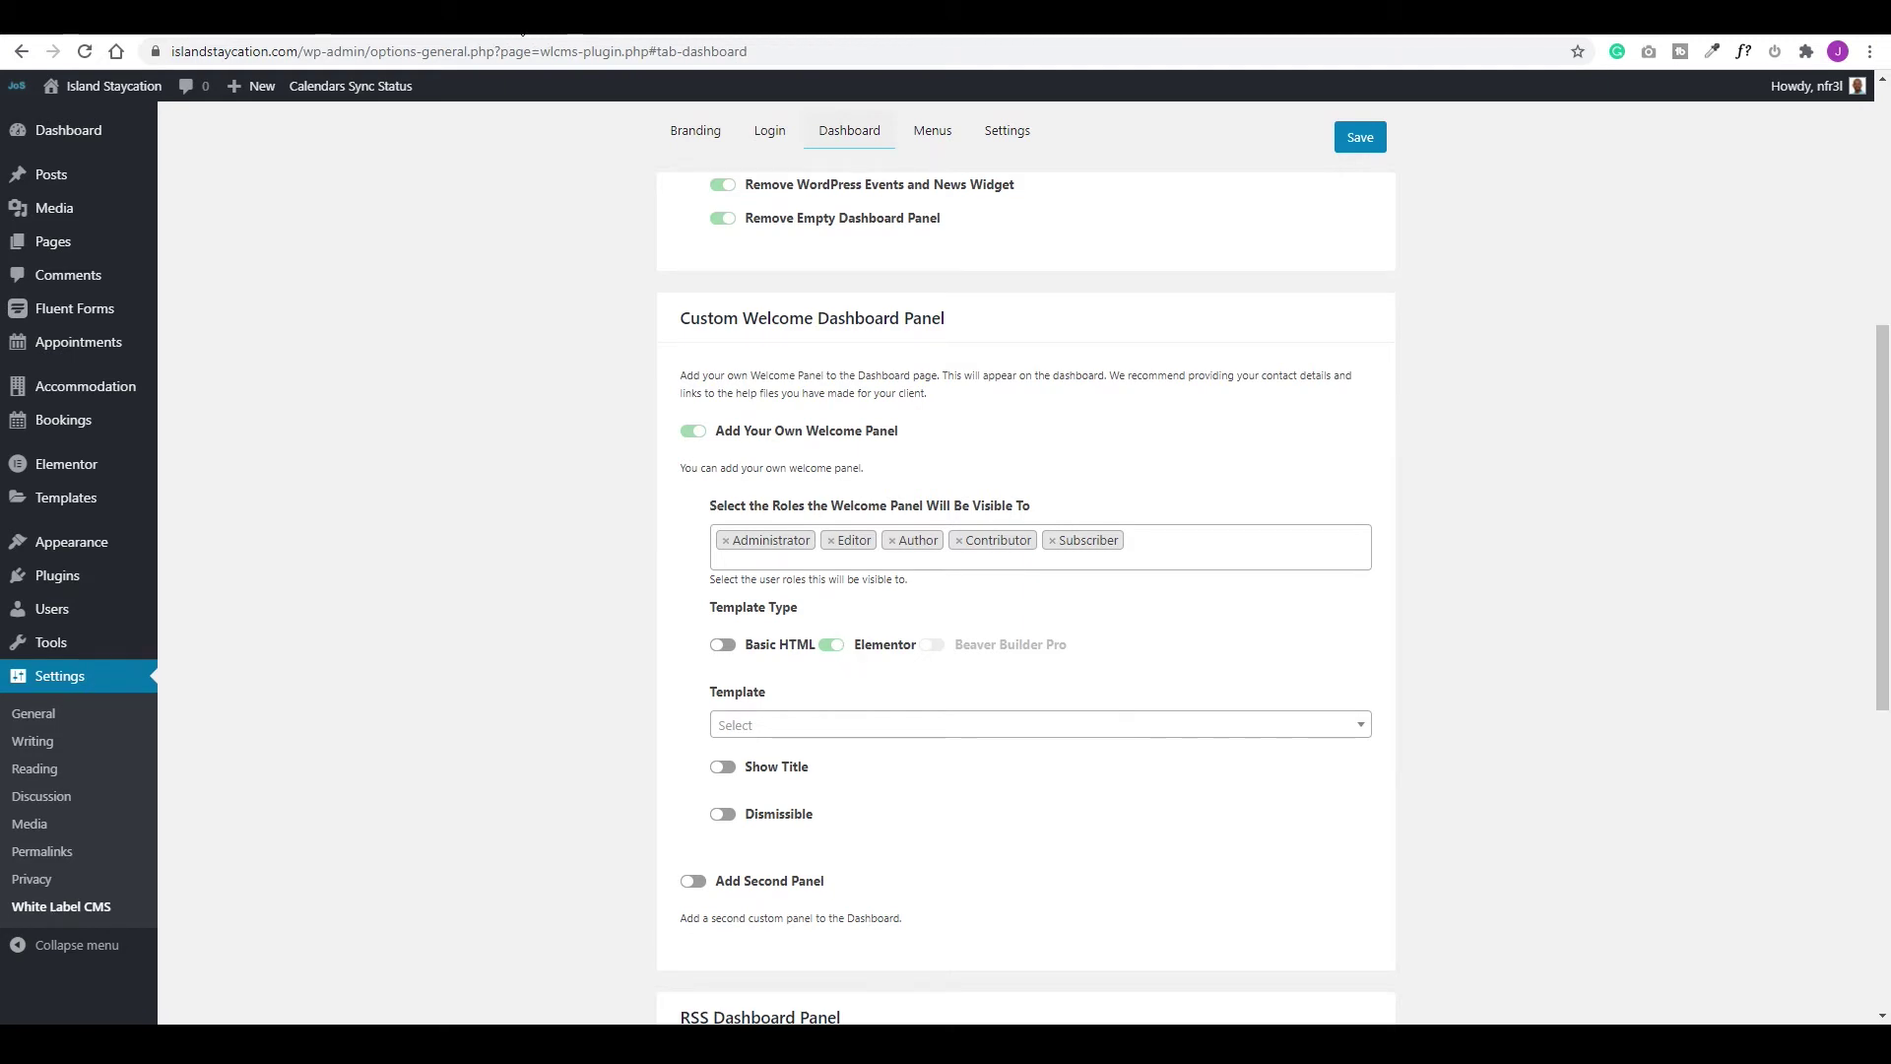
# Save the Dashboard settings and import the Booking Dashboard Template file into Elementor's saved templates
pyautogui.click(522, 20)
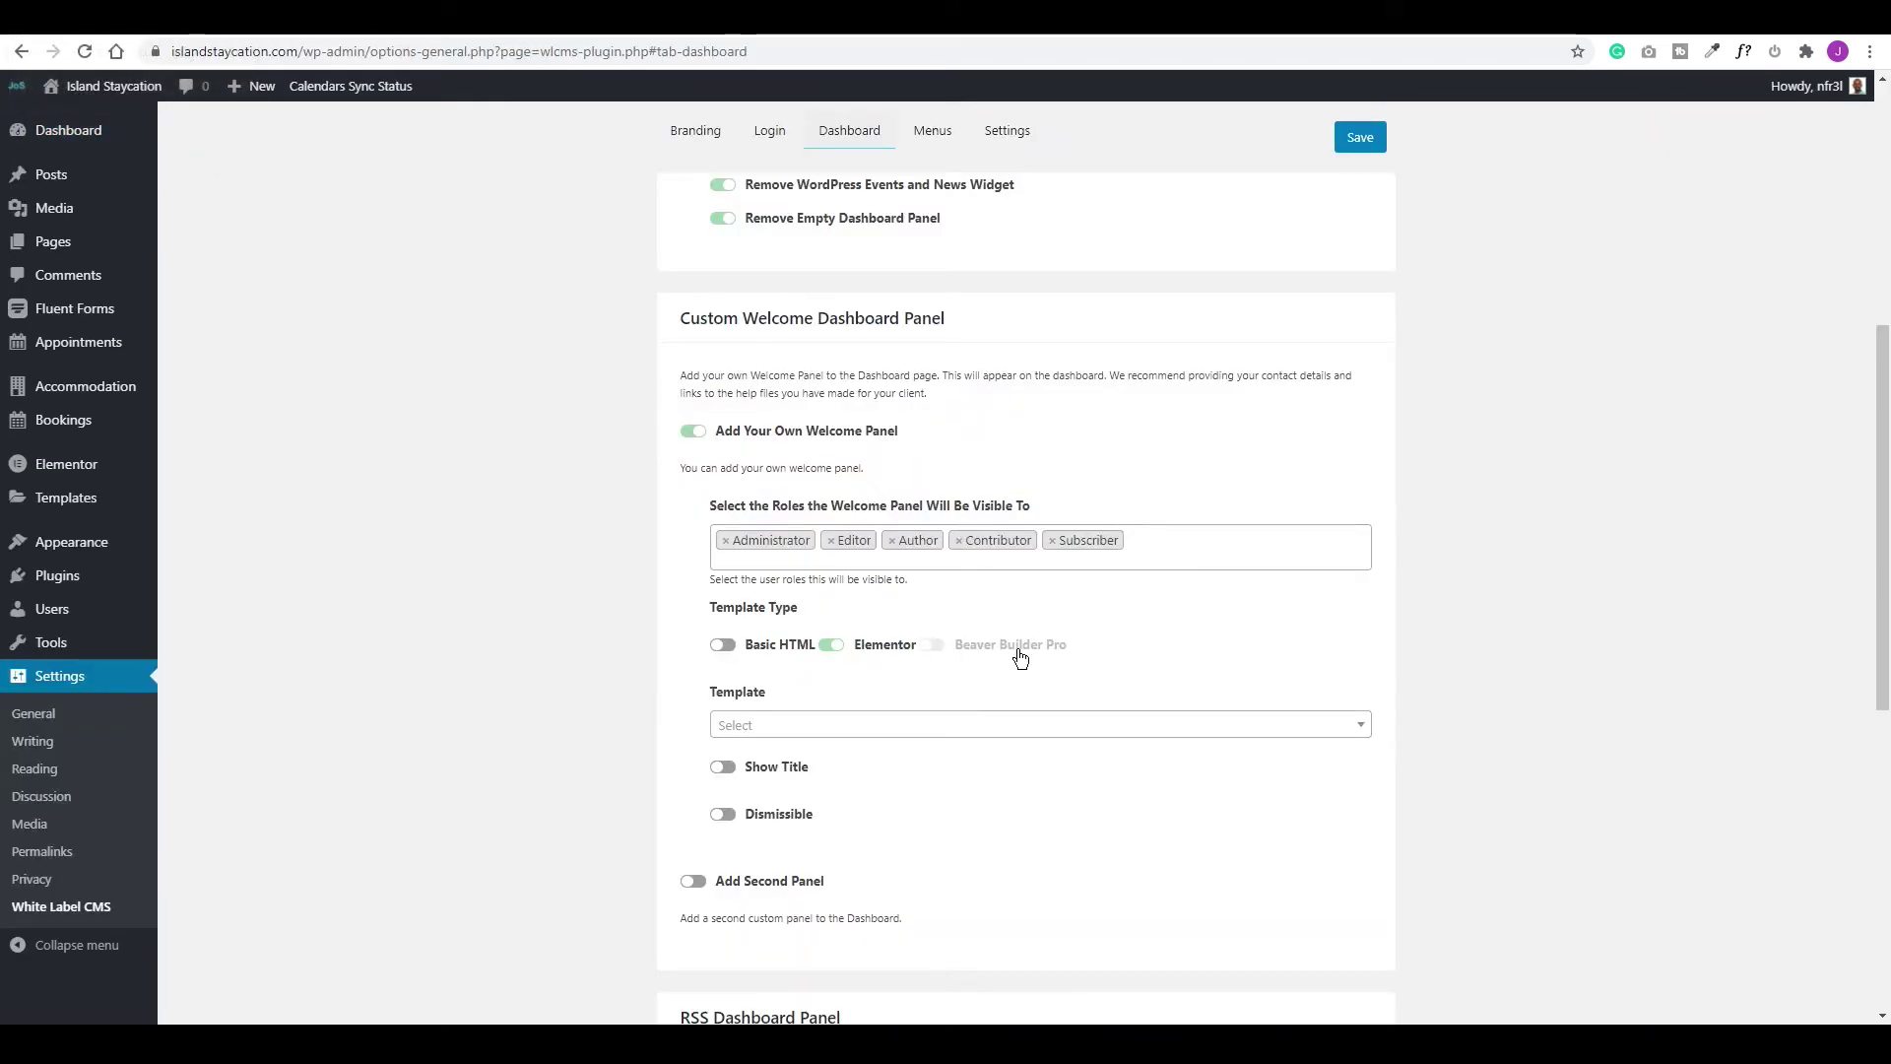
pyautogui.click(1361, 141)
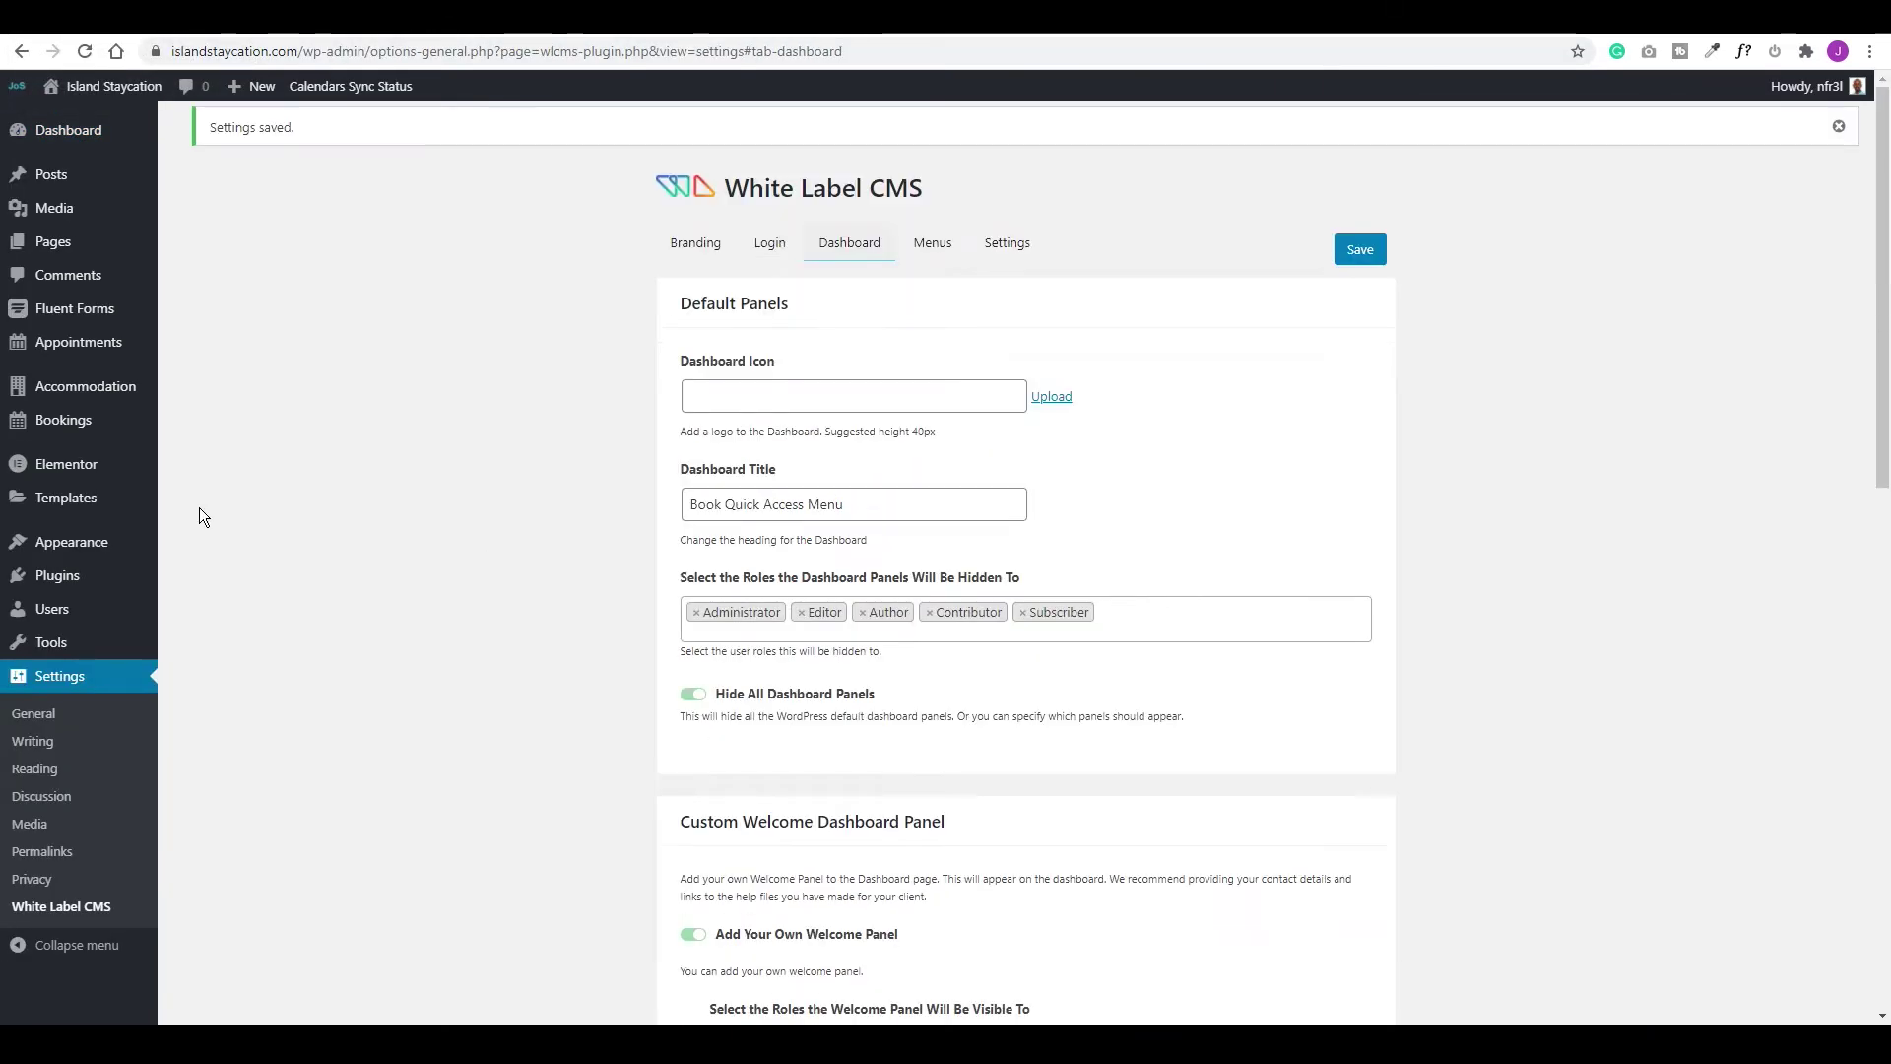
pyautogui.moveTo(35, 508)
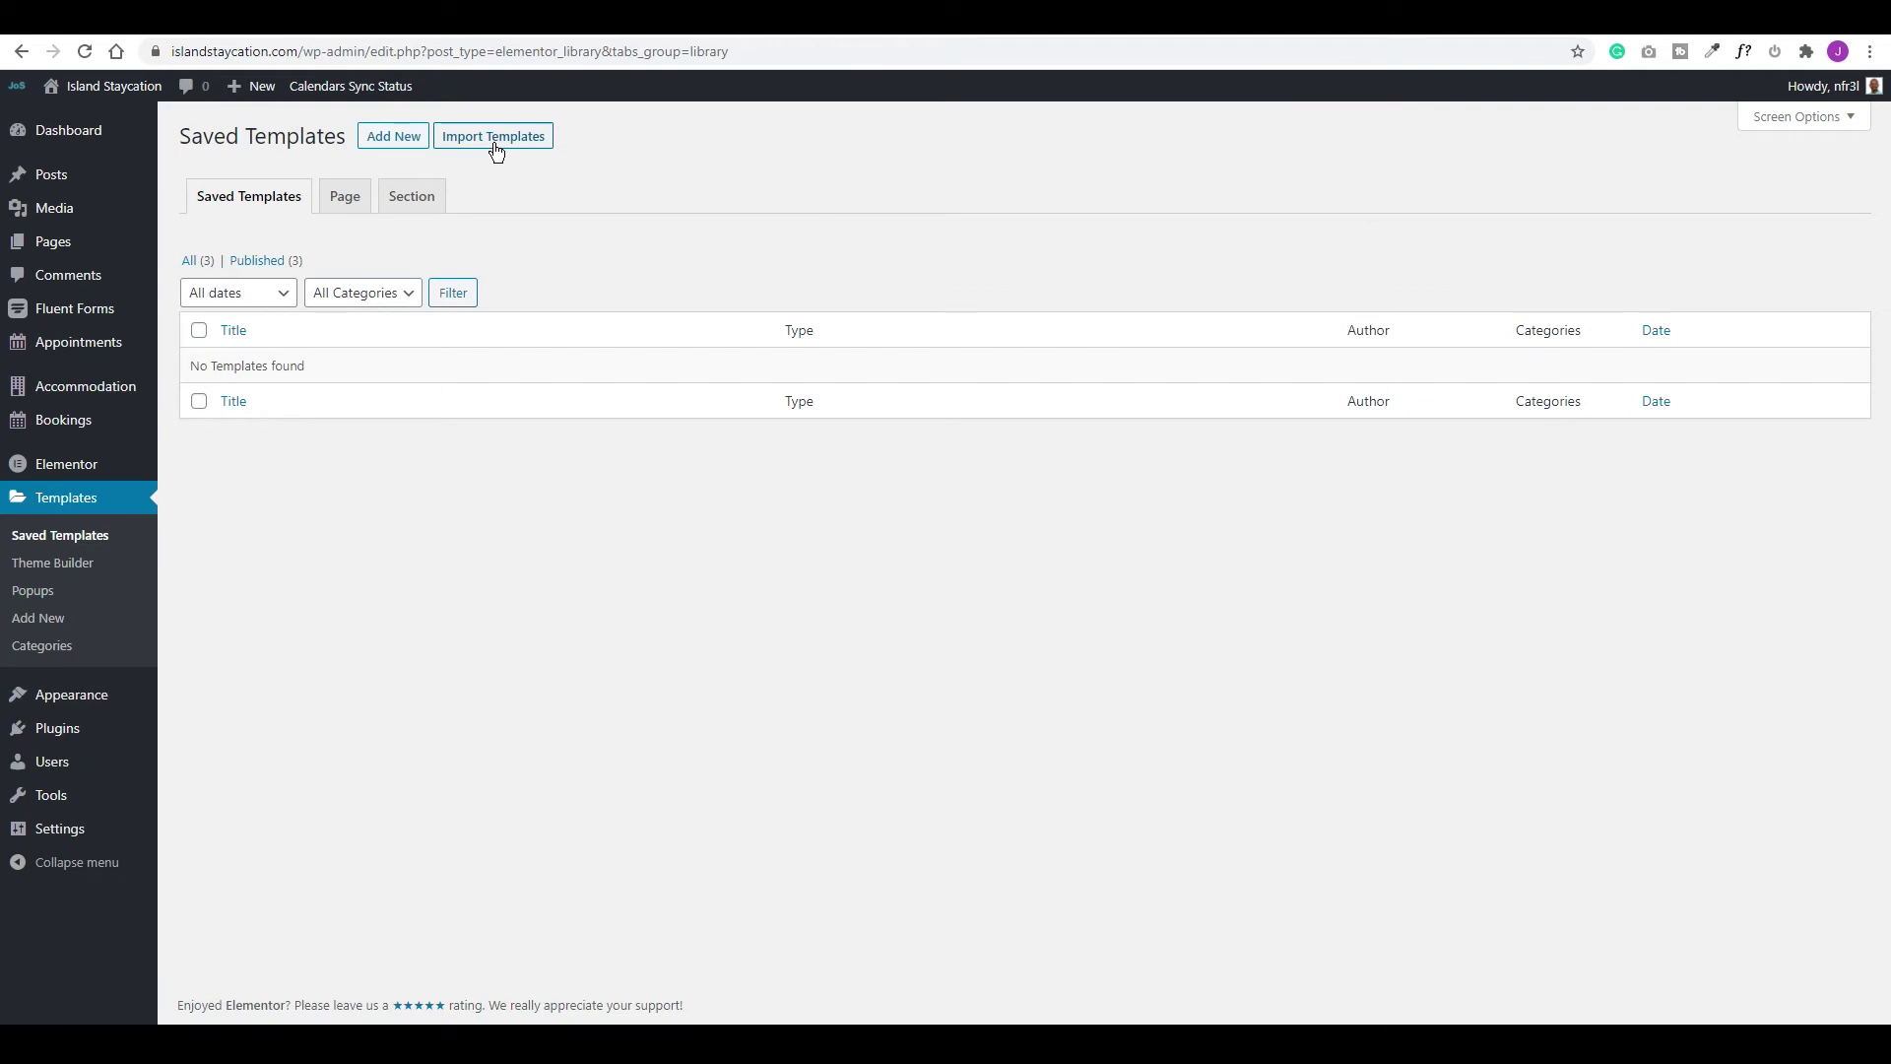
pyautogui.click(496, 141)
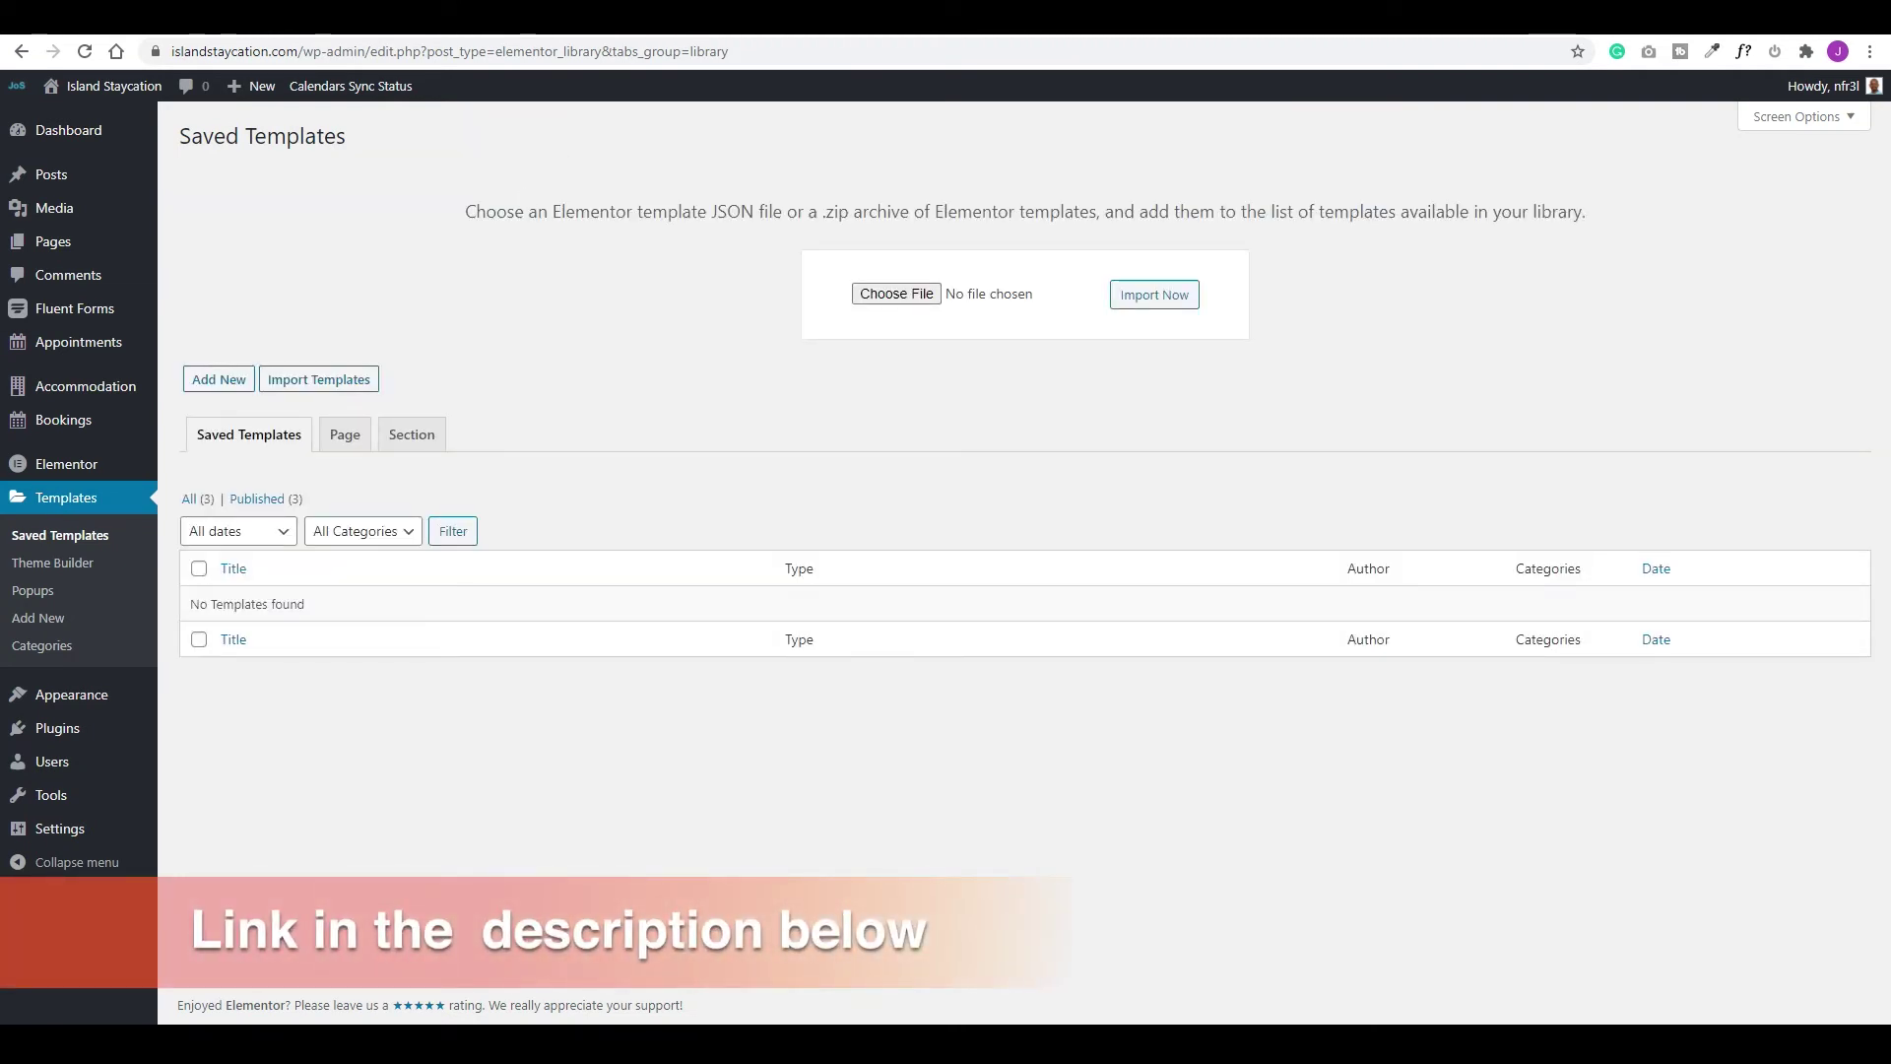
pyautogui.press('Return')
pyautogui.click(1154, 298)
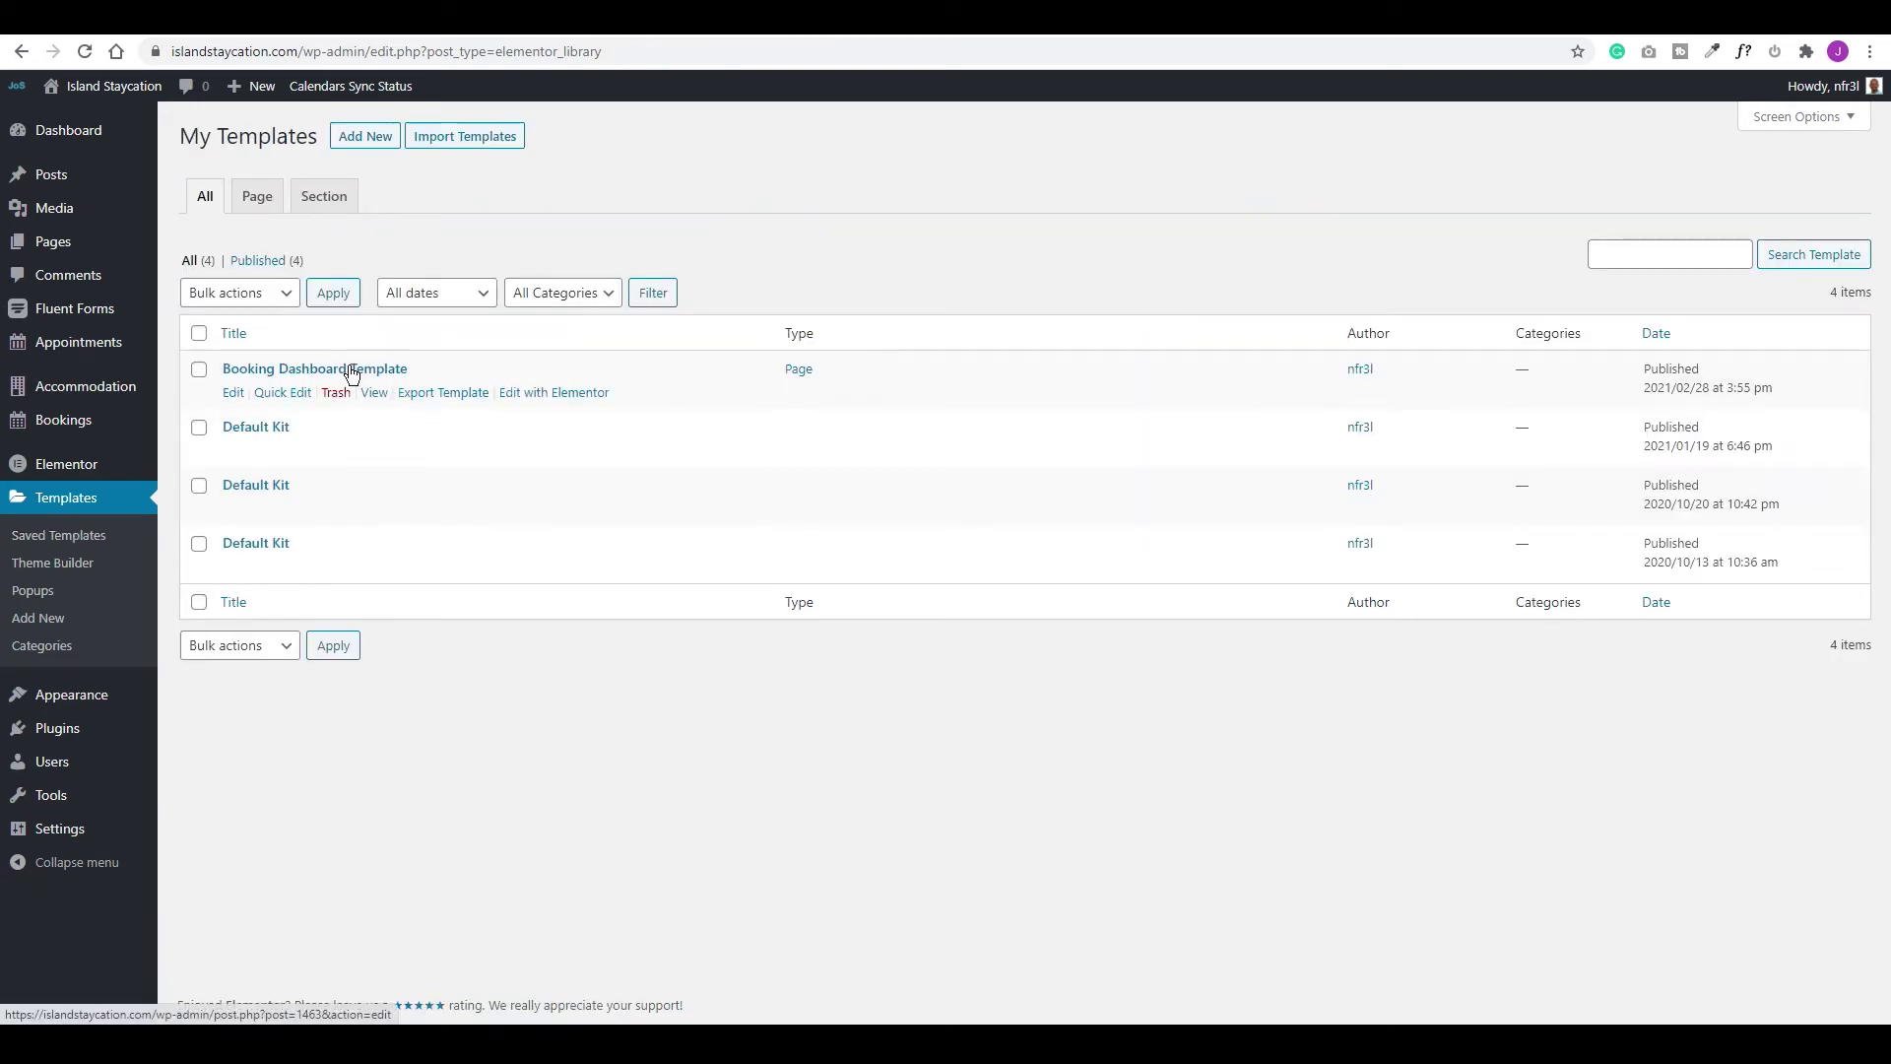
# Open Booking Dashboard Template in Elementor and insert Island-Staycation-logo-colour.png into the empty image widget above the welcome text
pyautogui.click(548, 394)
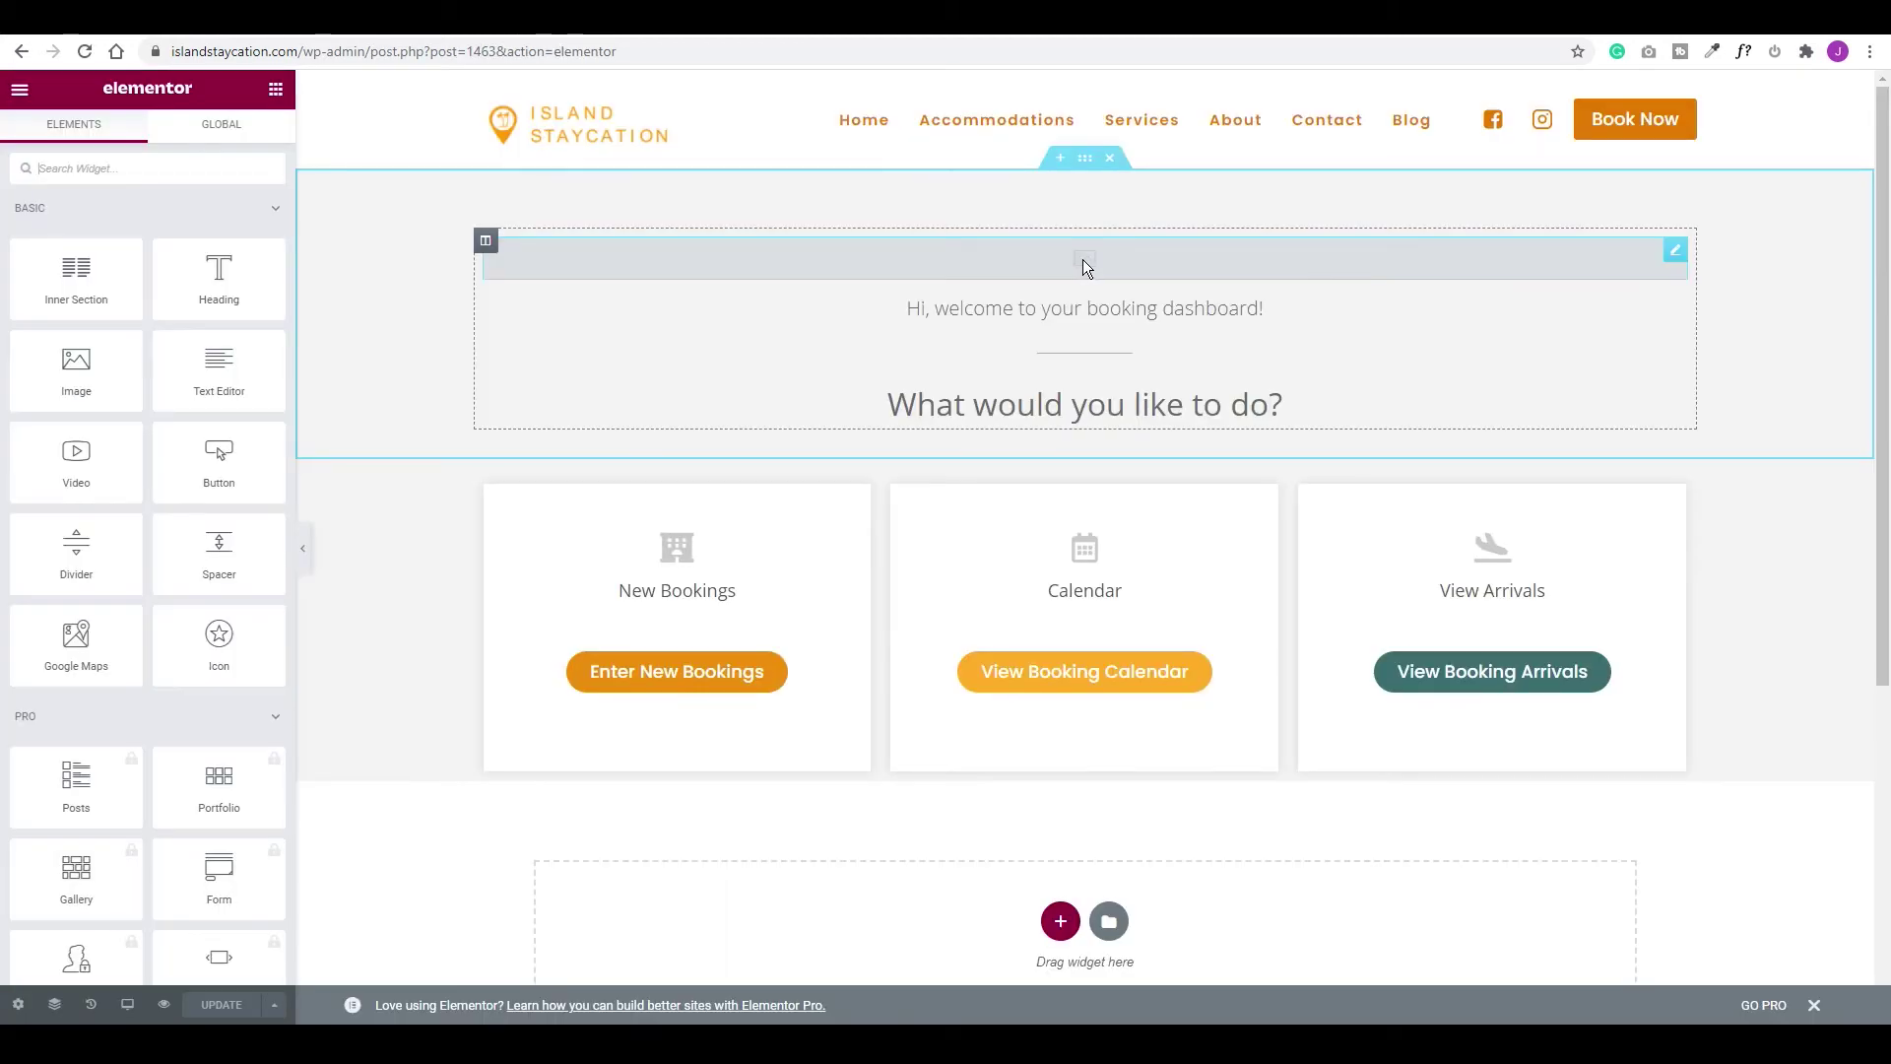
pyautogui.click(1083, 266)
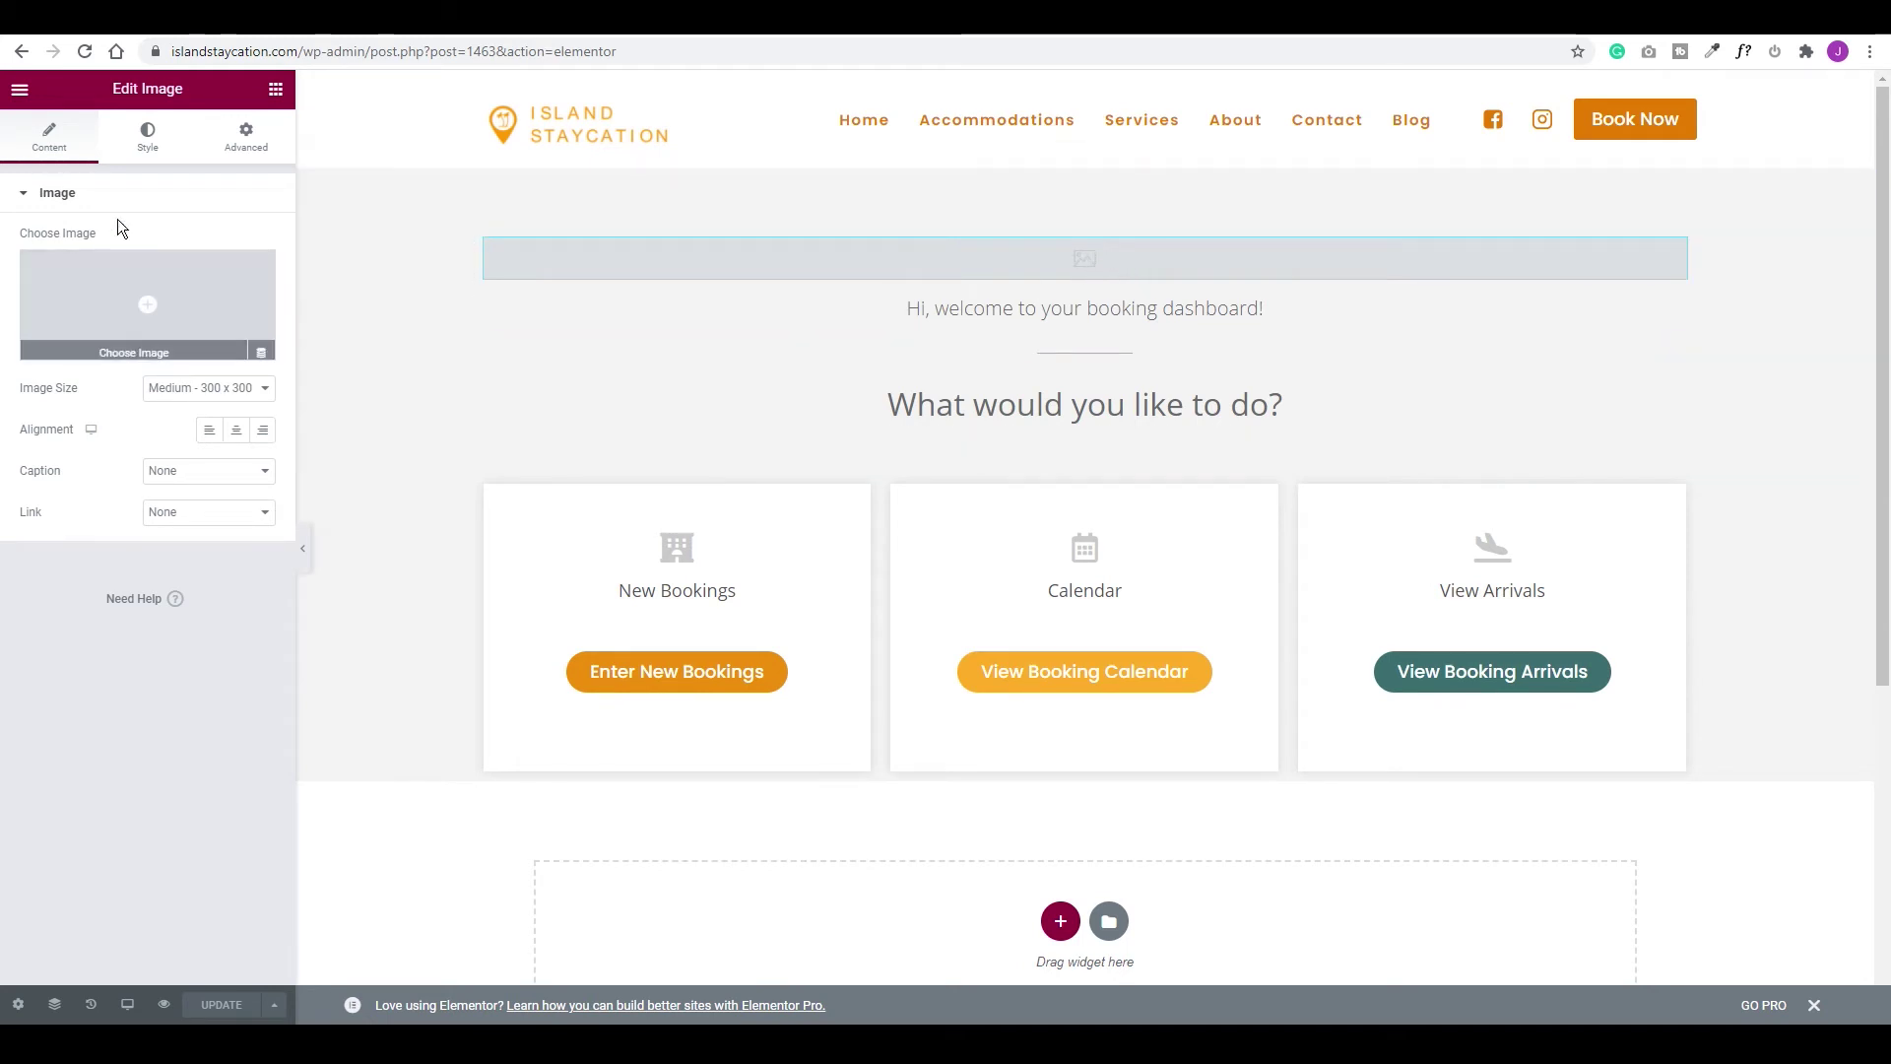
pyautogui.moveTo(139, 308)
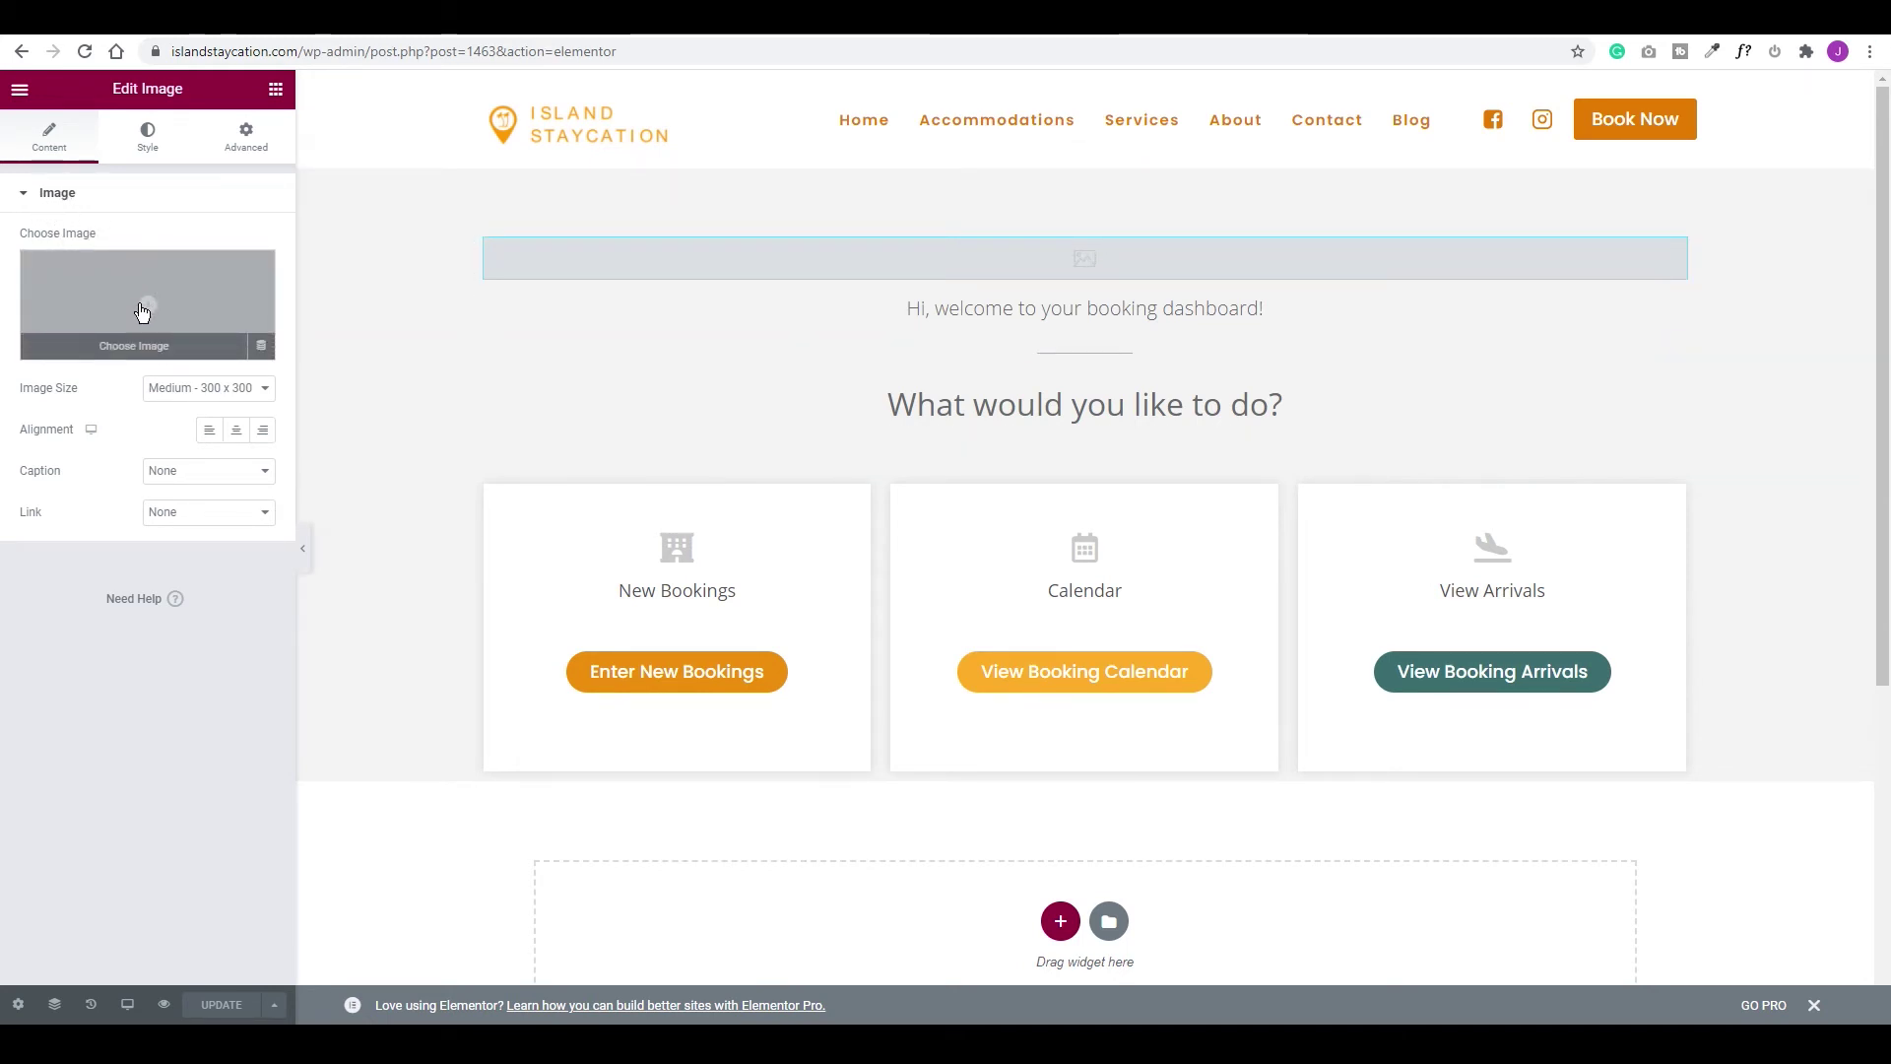
pyautogui.click(146, 313)
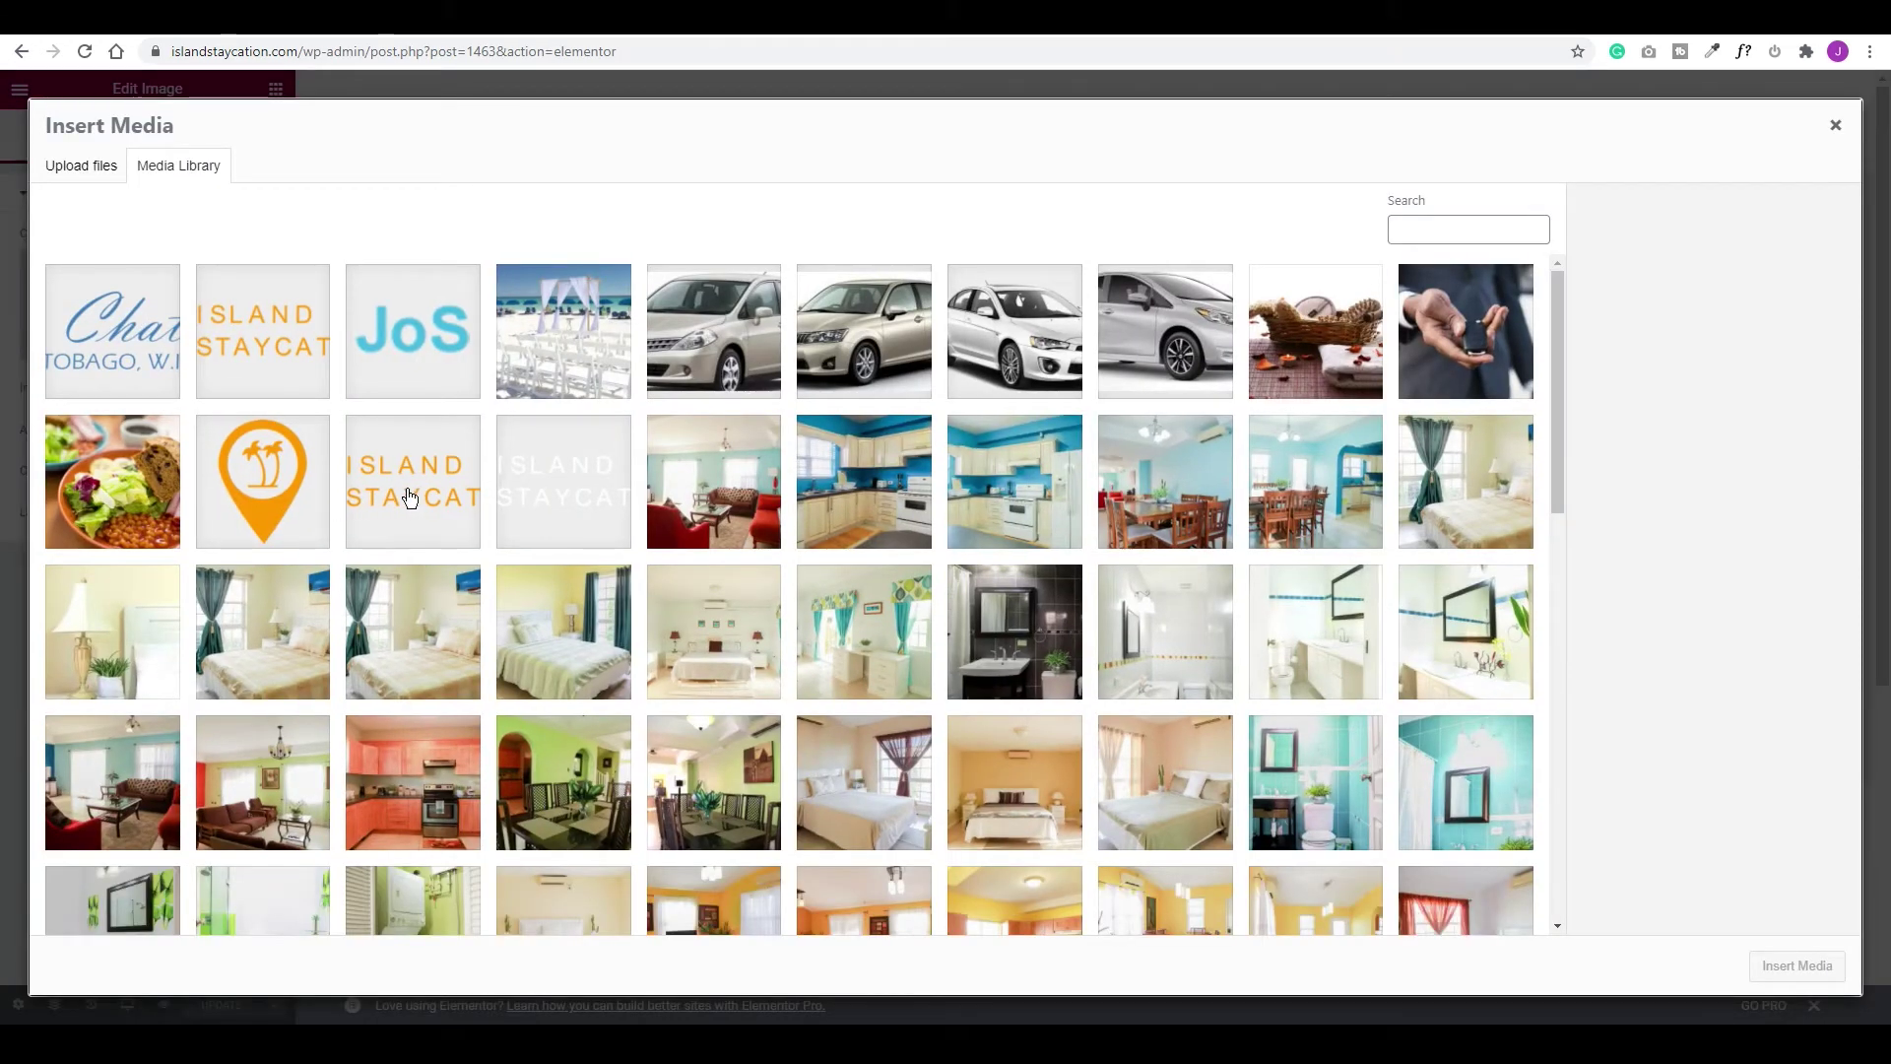
pyautogui.click(399, 493)
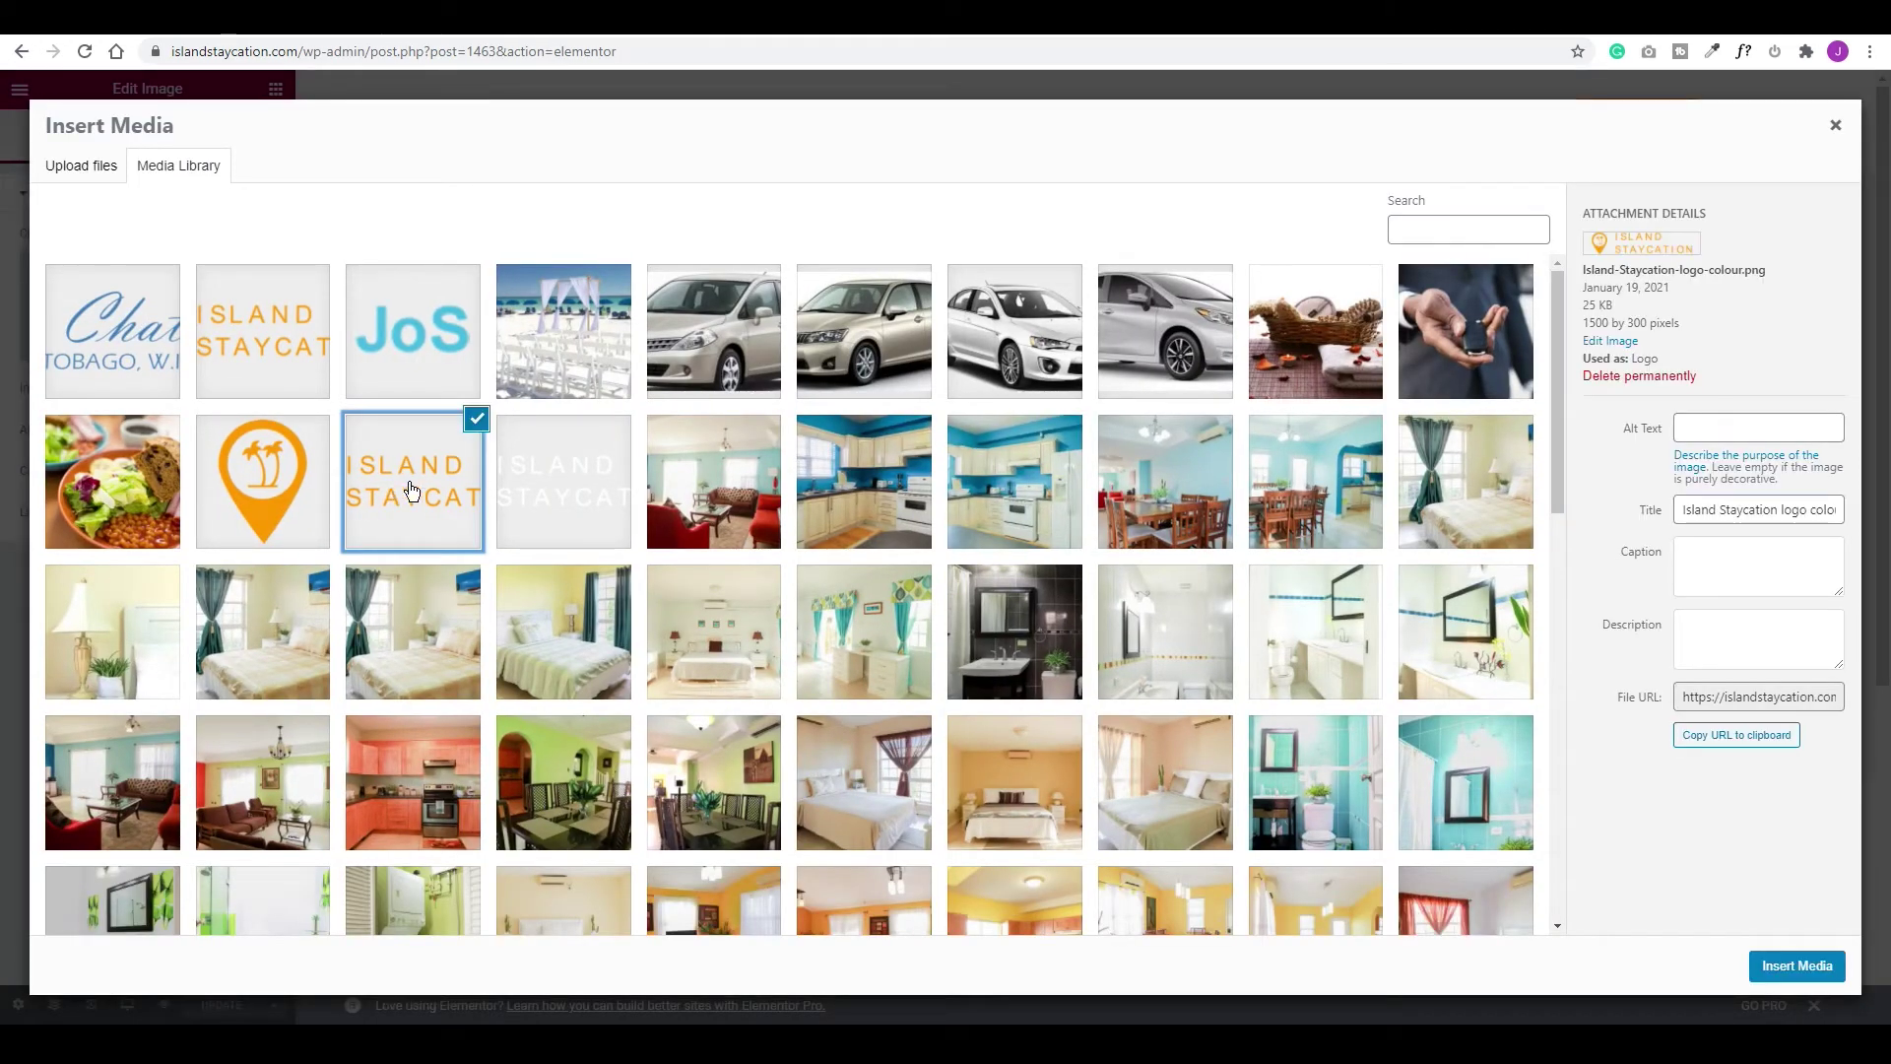
pyautogui.click(1790, 968)
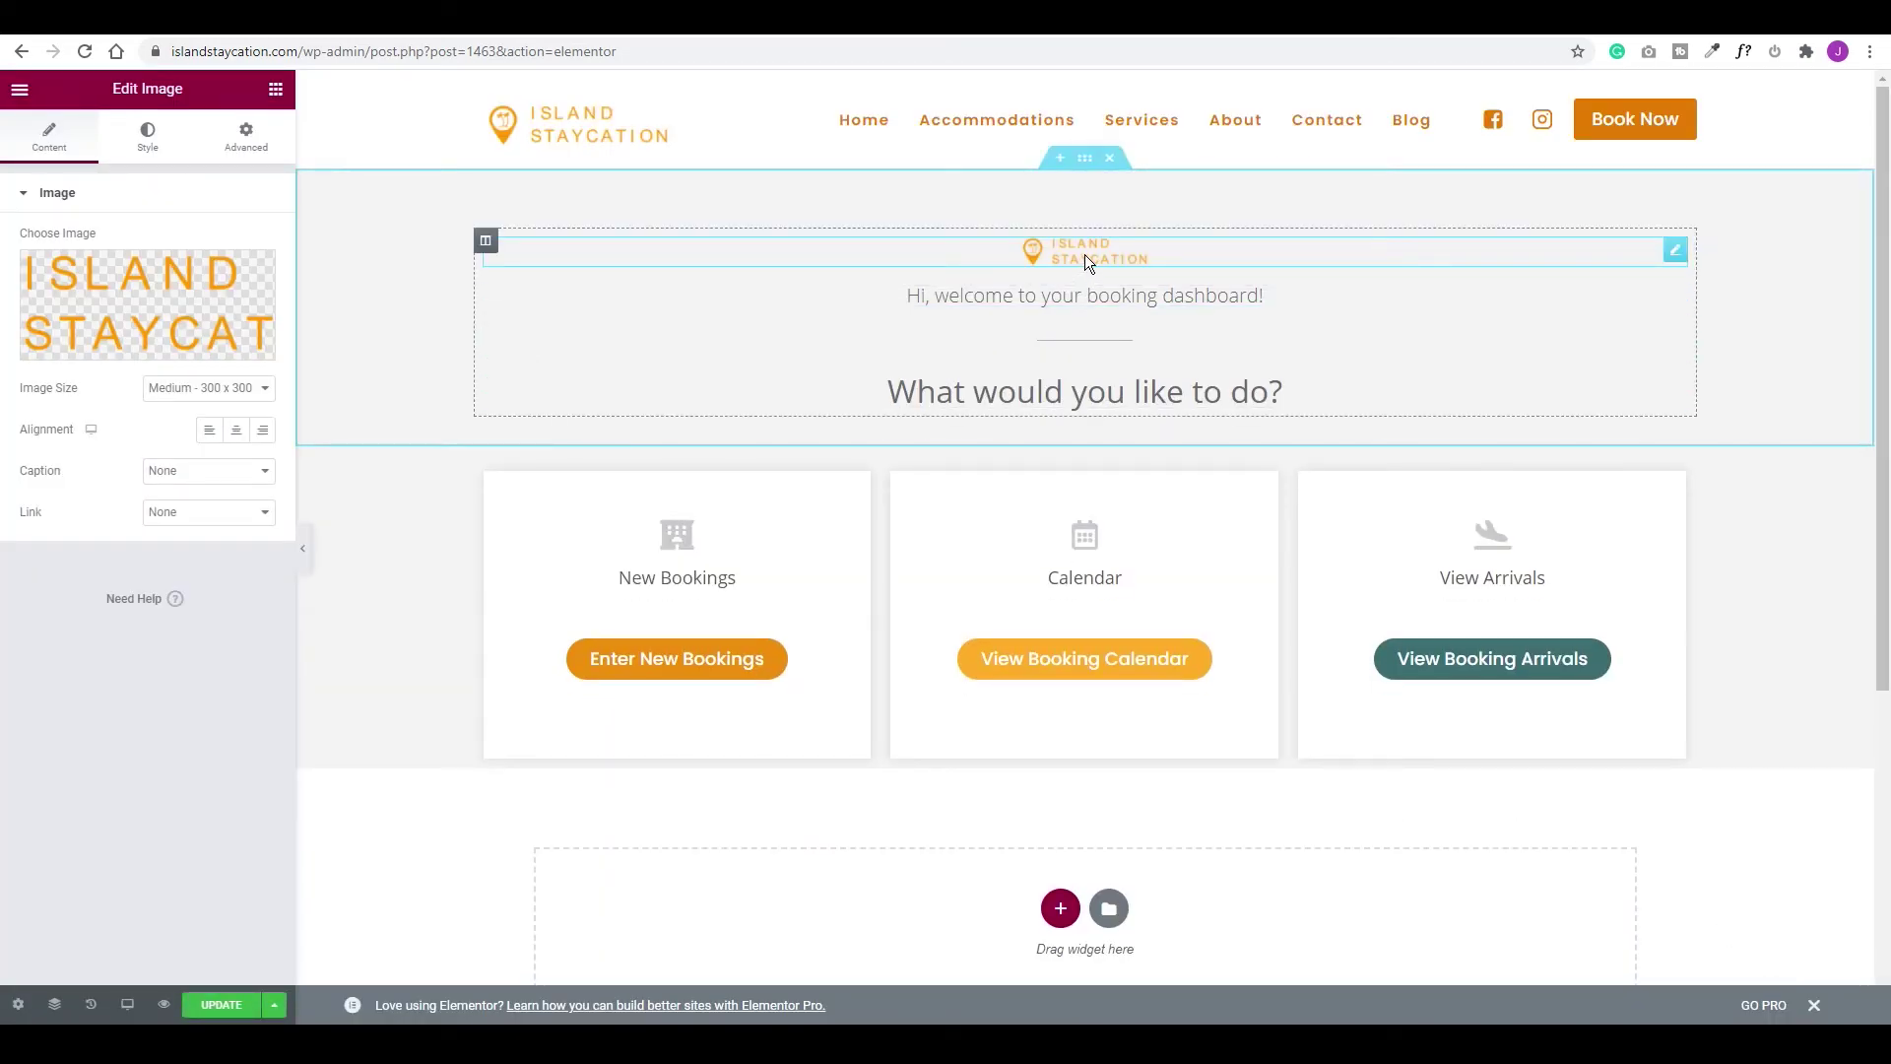
# Set the logo image's width to 23% and the top padding of its section to 30 px
pyautogui.click(143, 136)
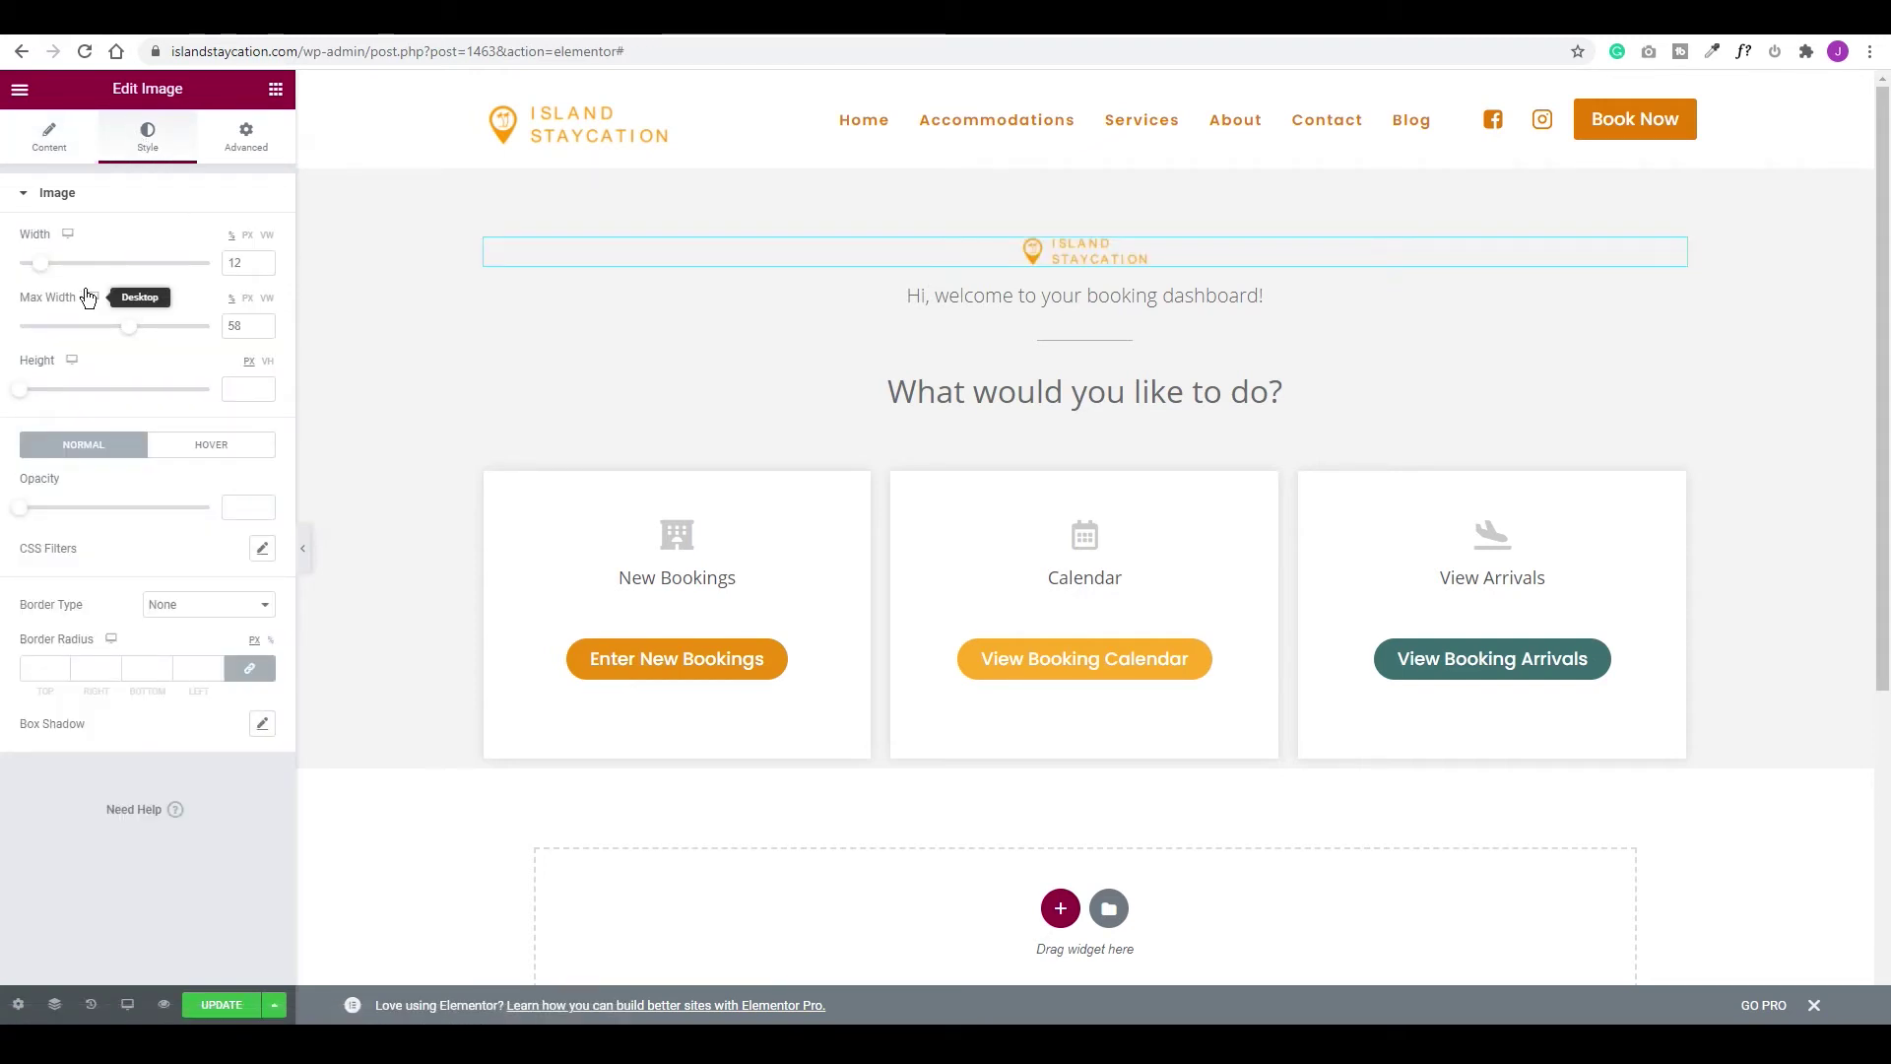
pyautogui.moveTo(40, 276); pyautogui.dragTo(61, 276)
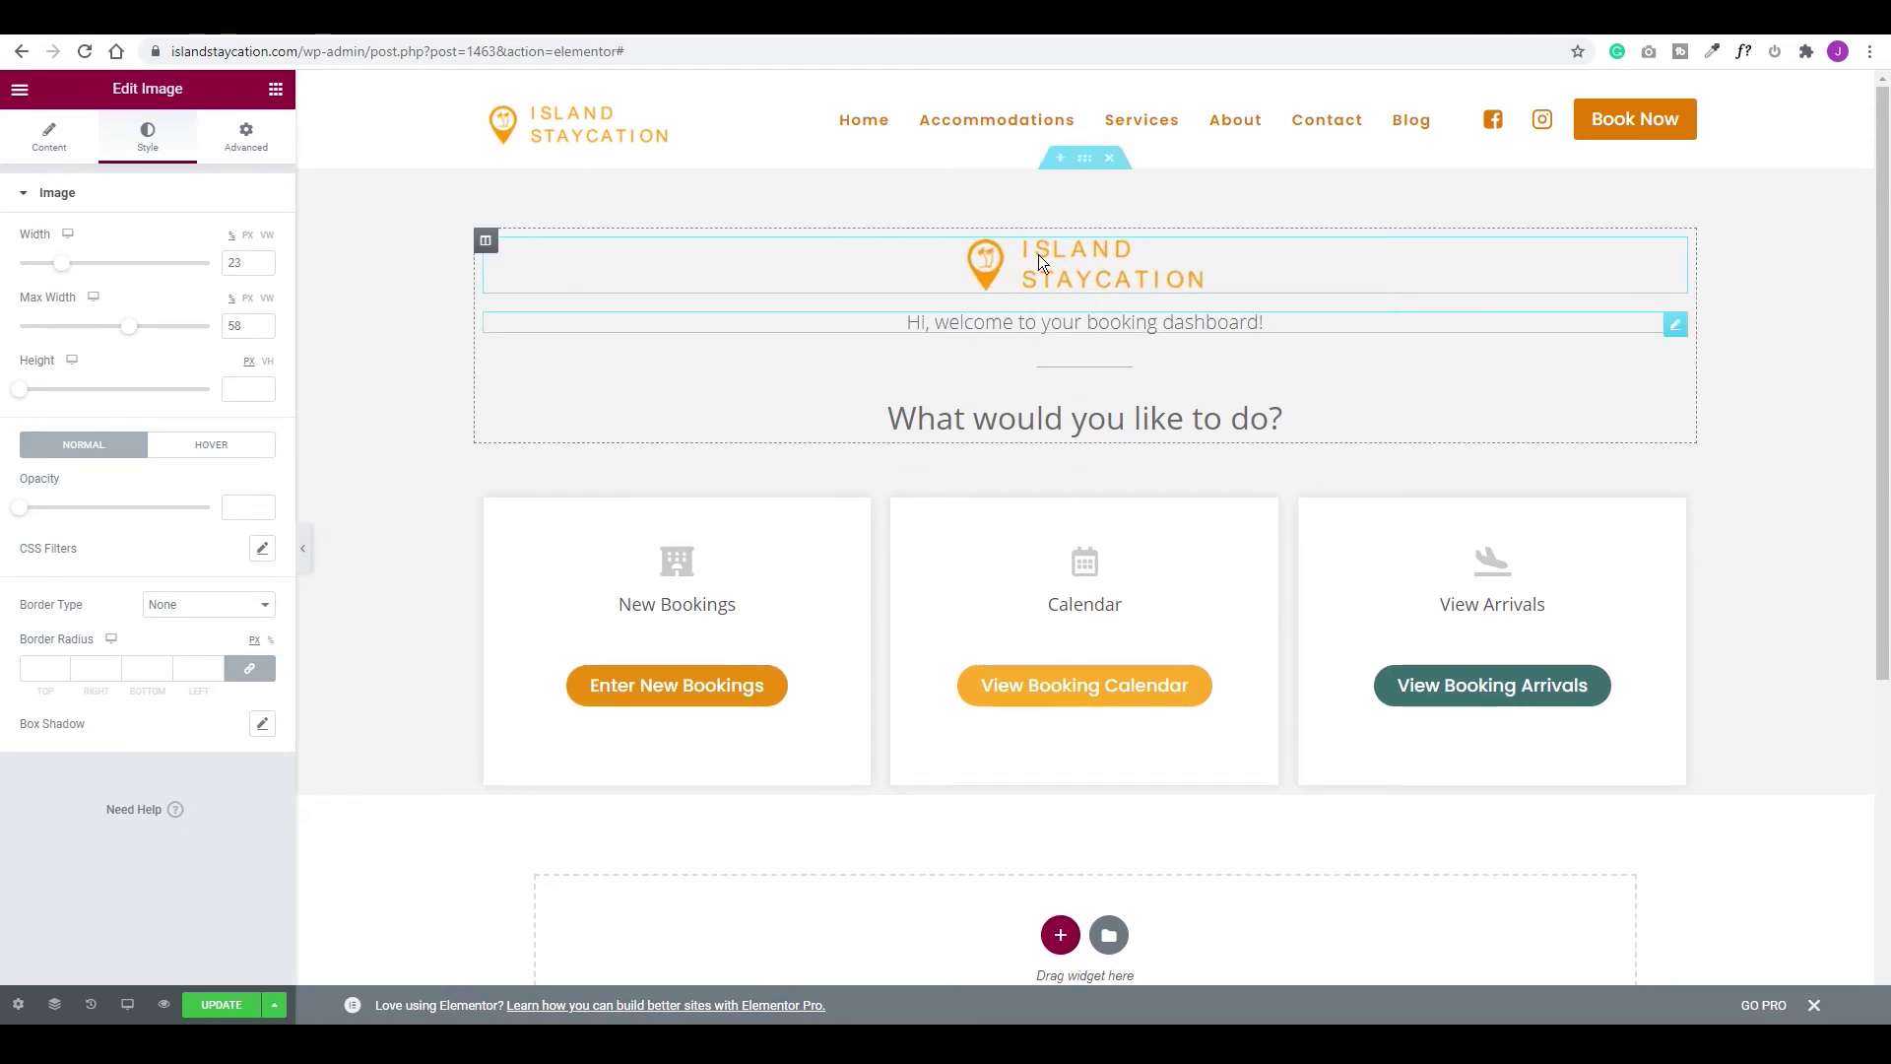
pyautogui.click(1085, 166)
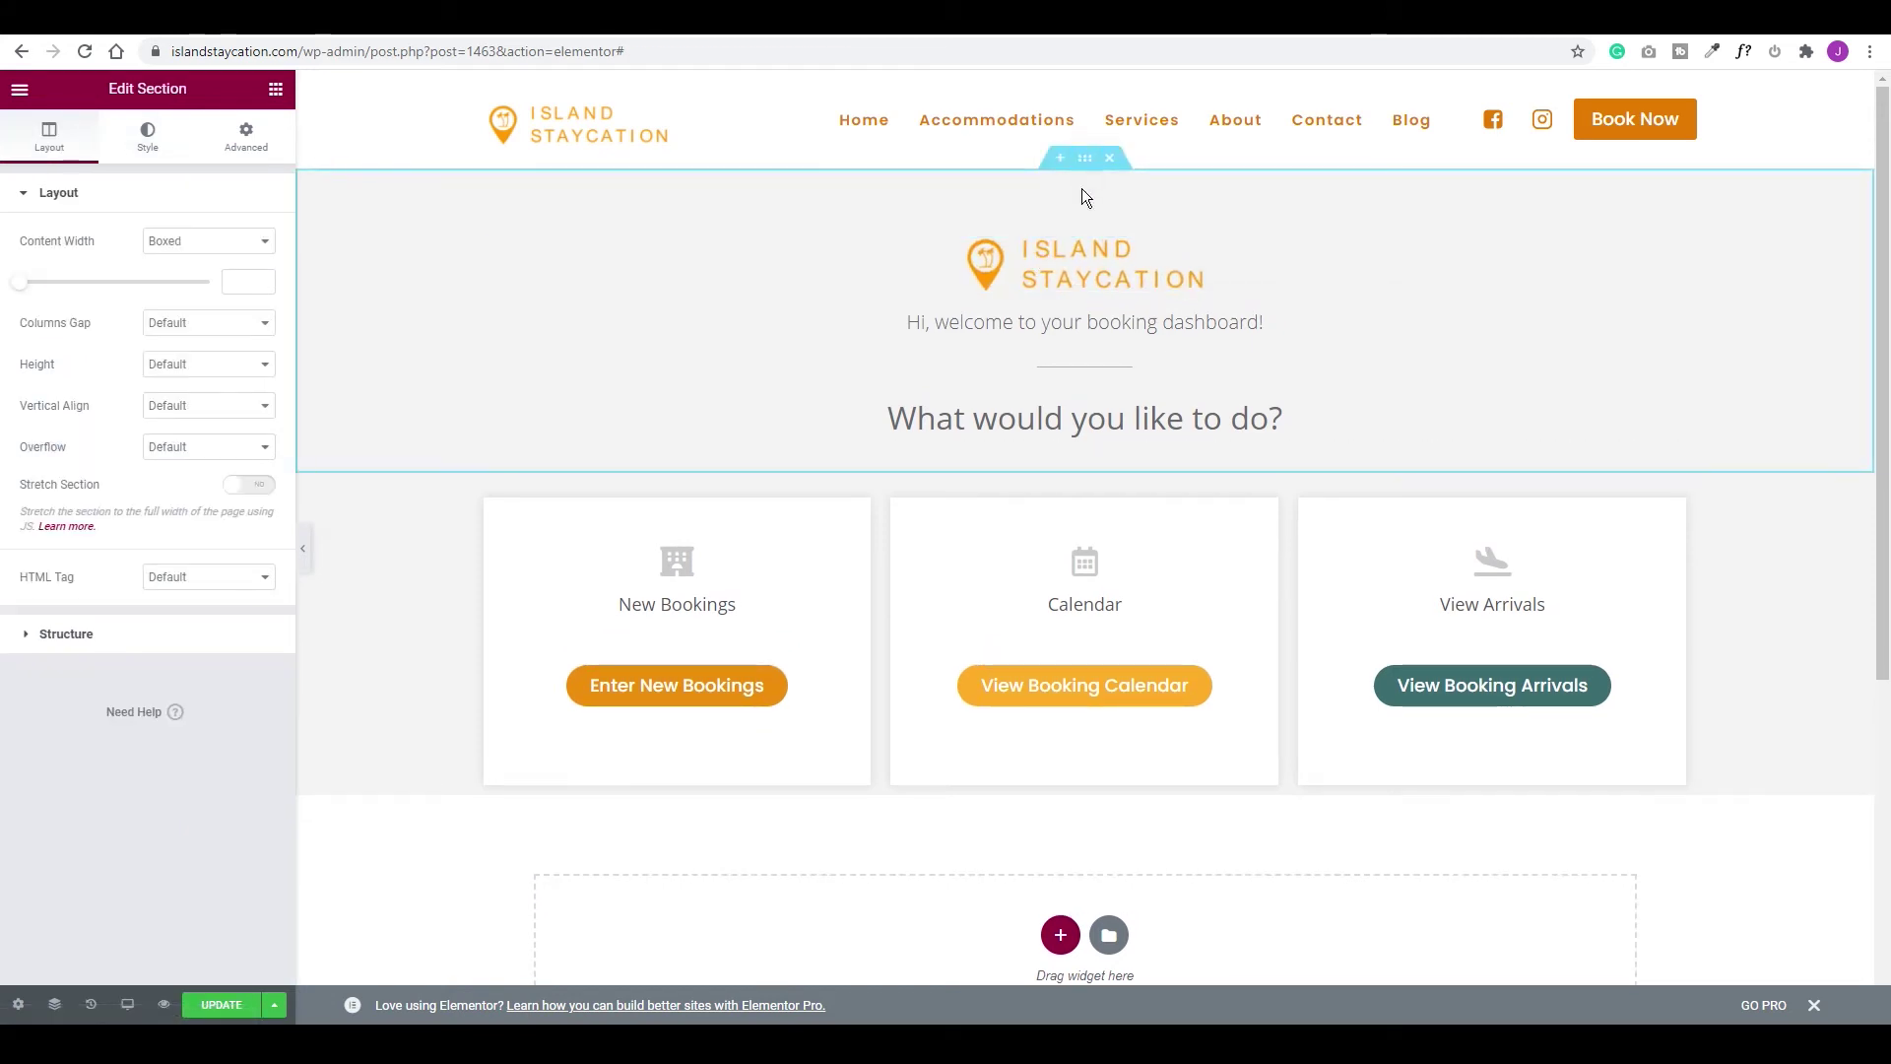
pyautogui.click(258, 139)
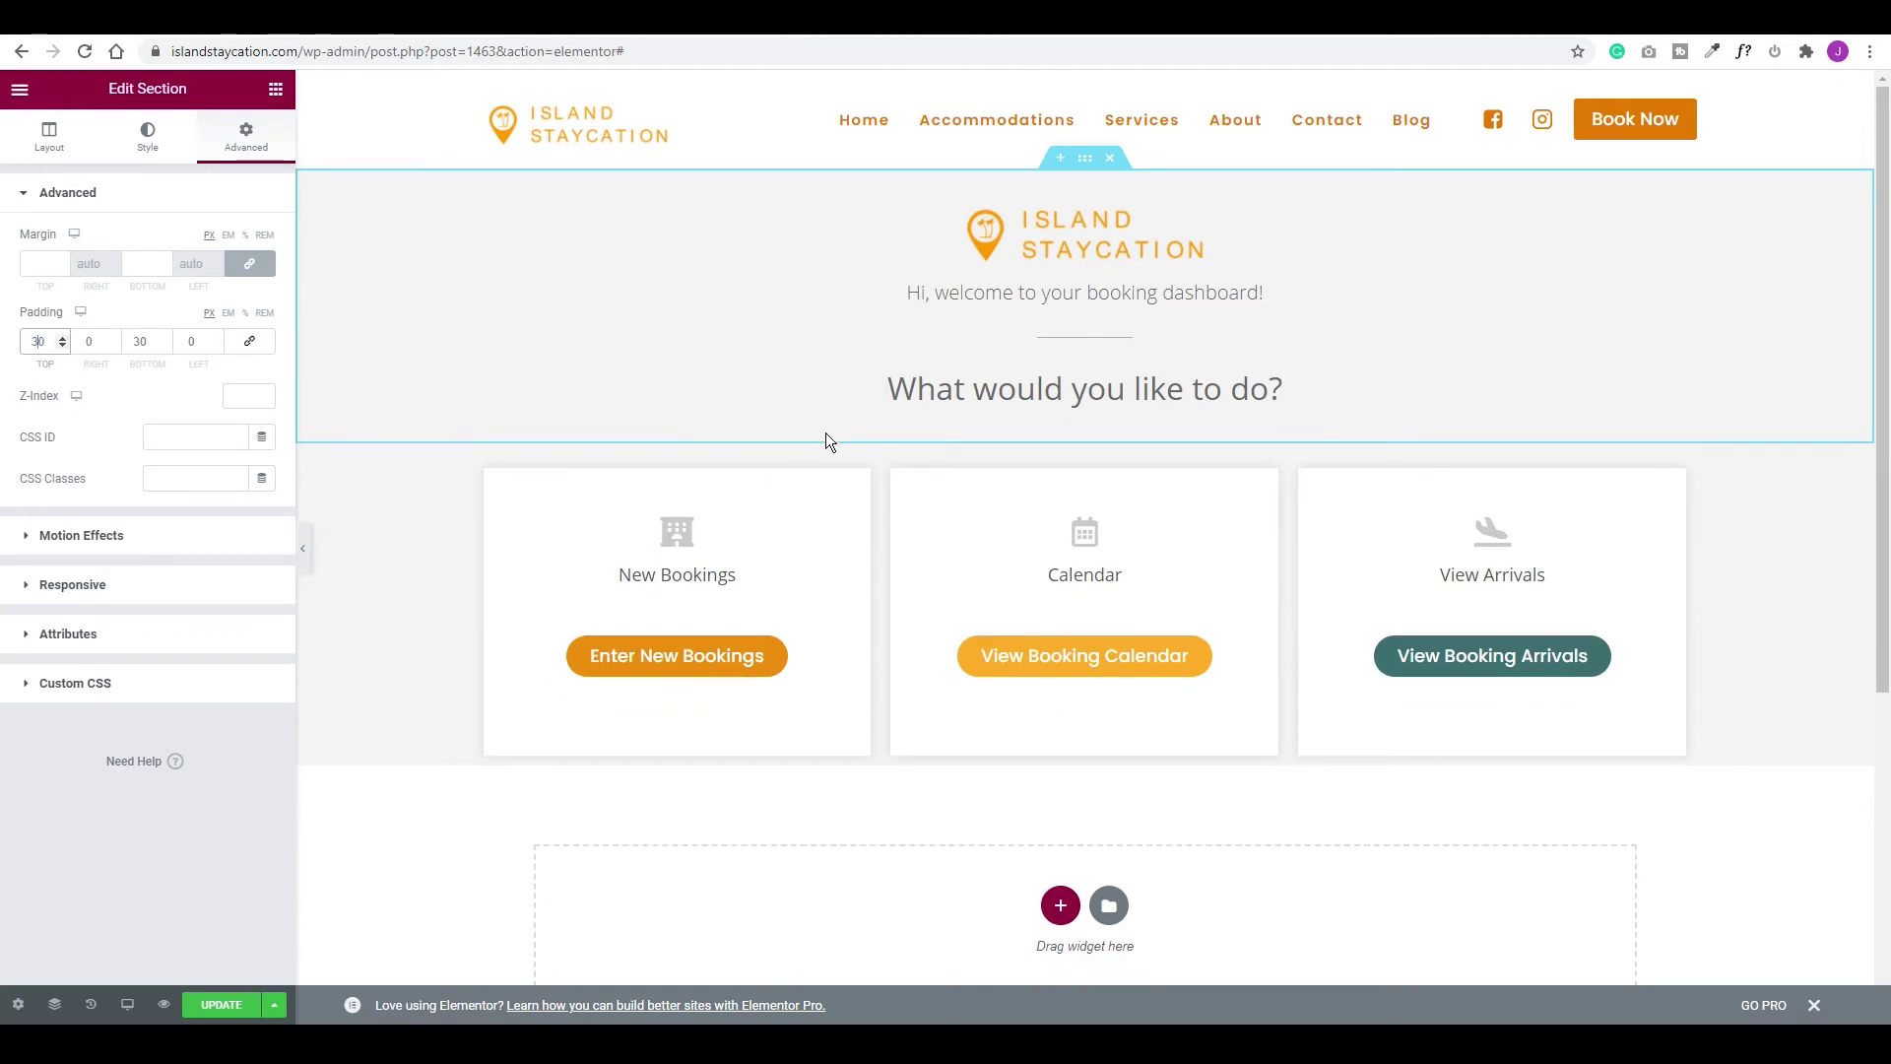
# Open the WordPress dashboard in a new tab and copy the link address of New Booking from the All Bookings page
pyautogui.click(678, 544)
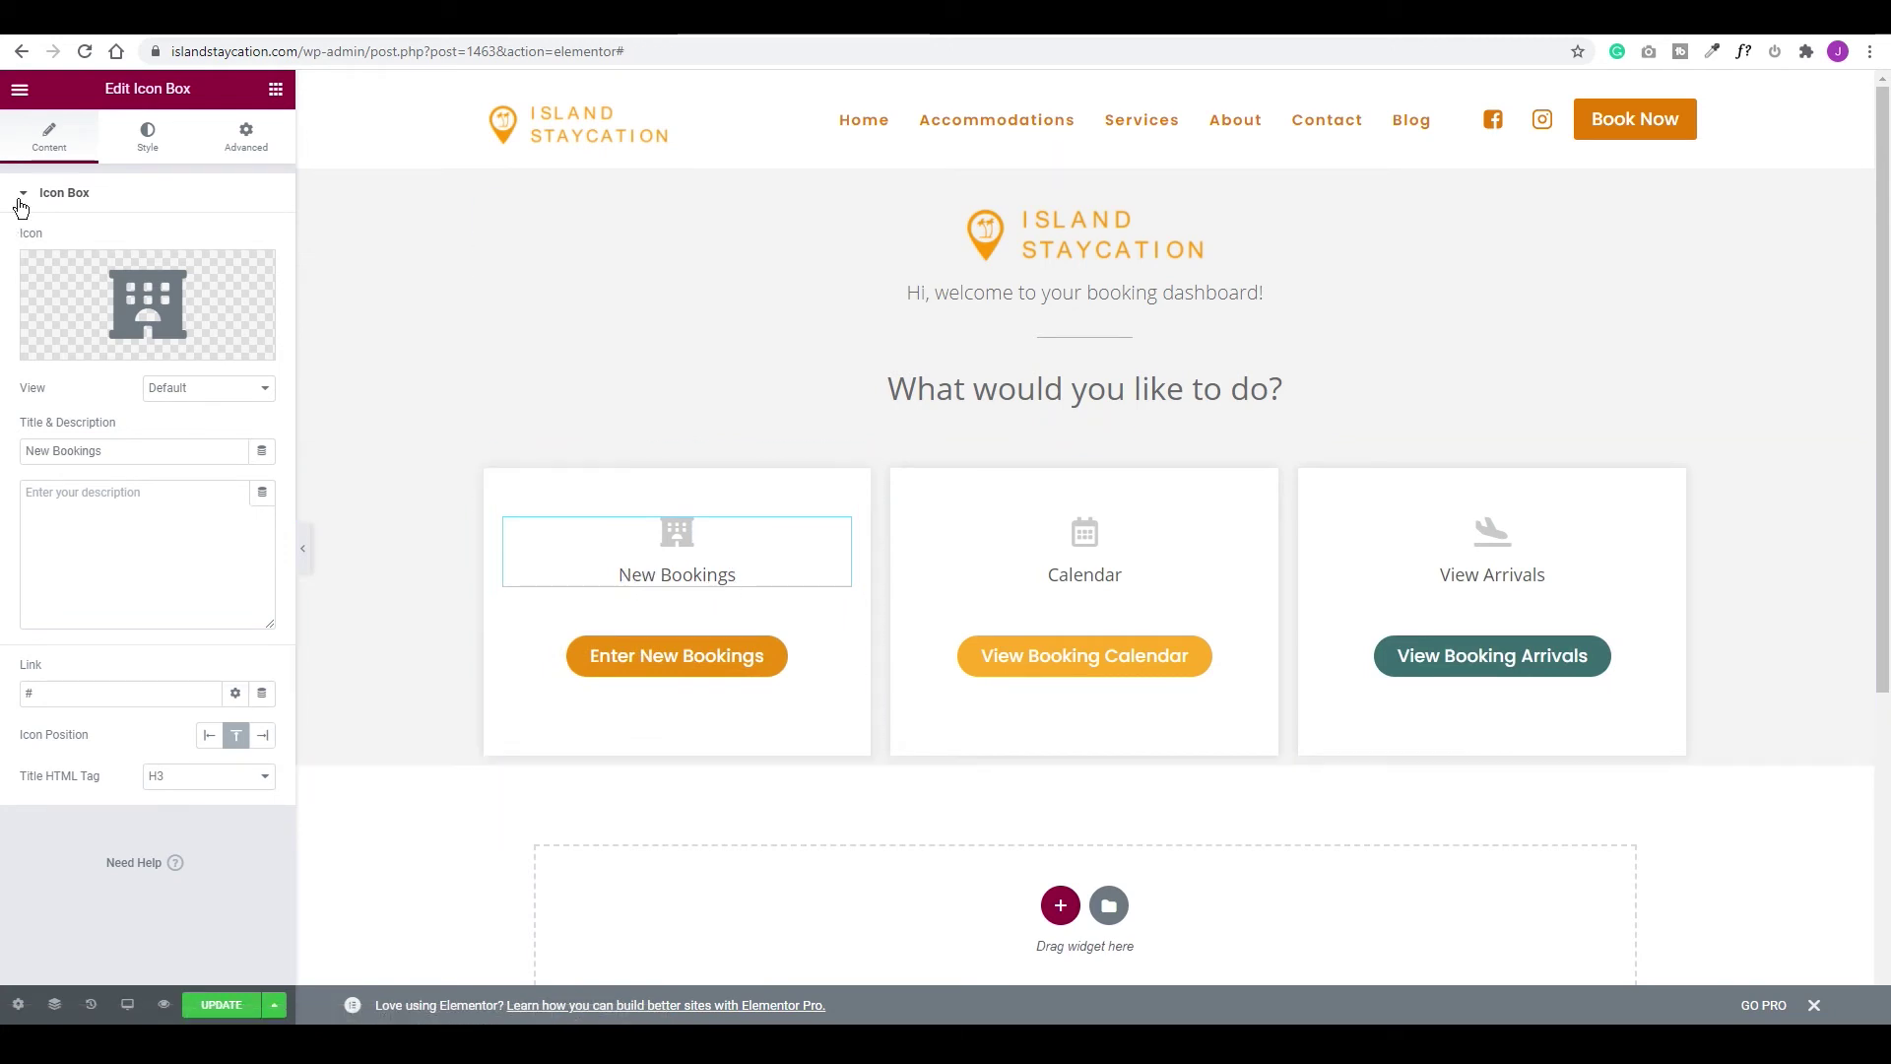
pyautogui.click(19, 91)
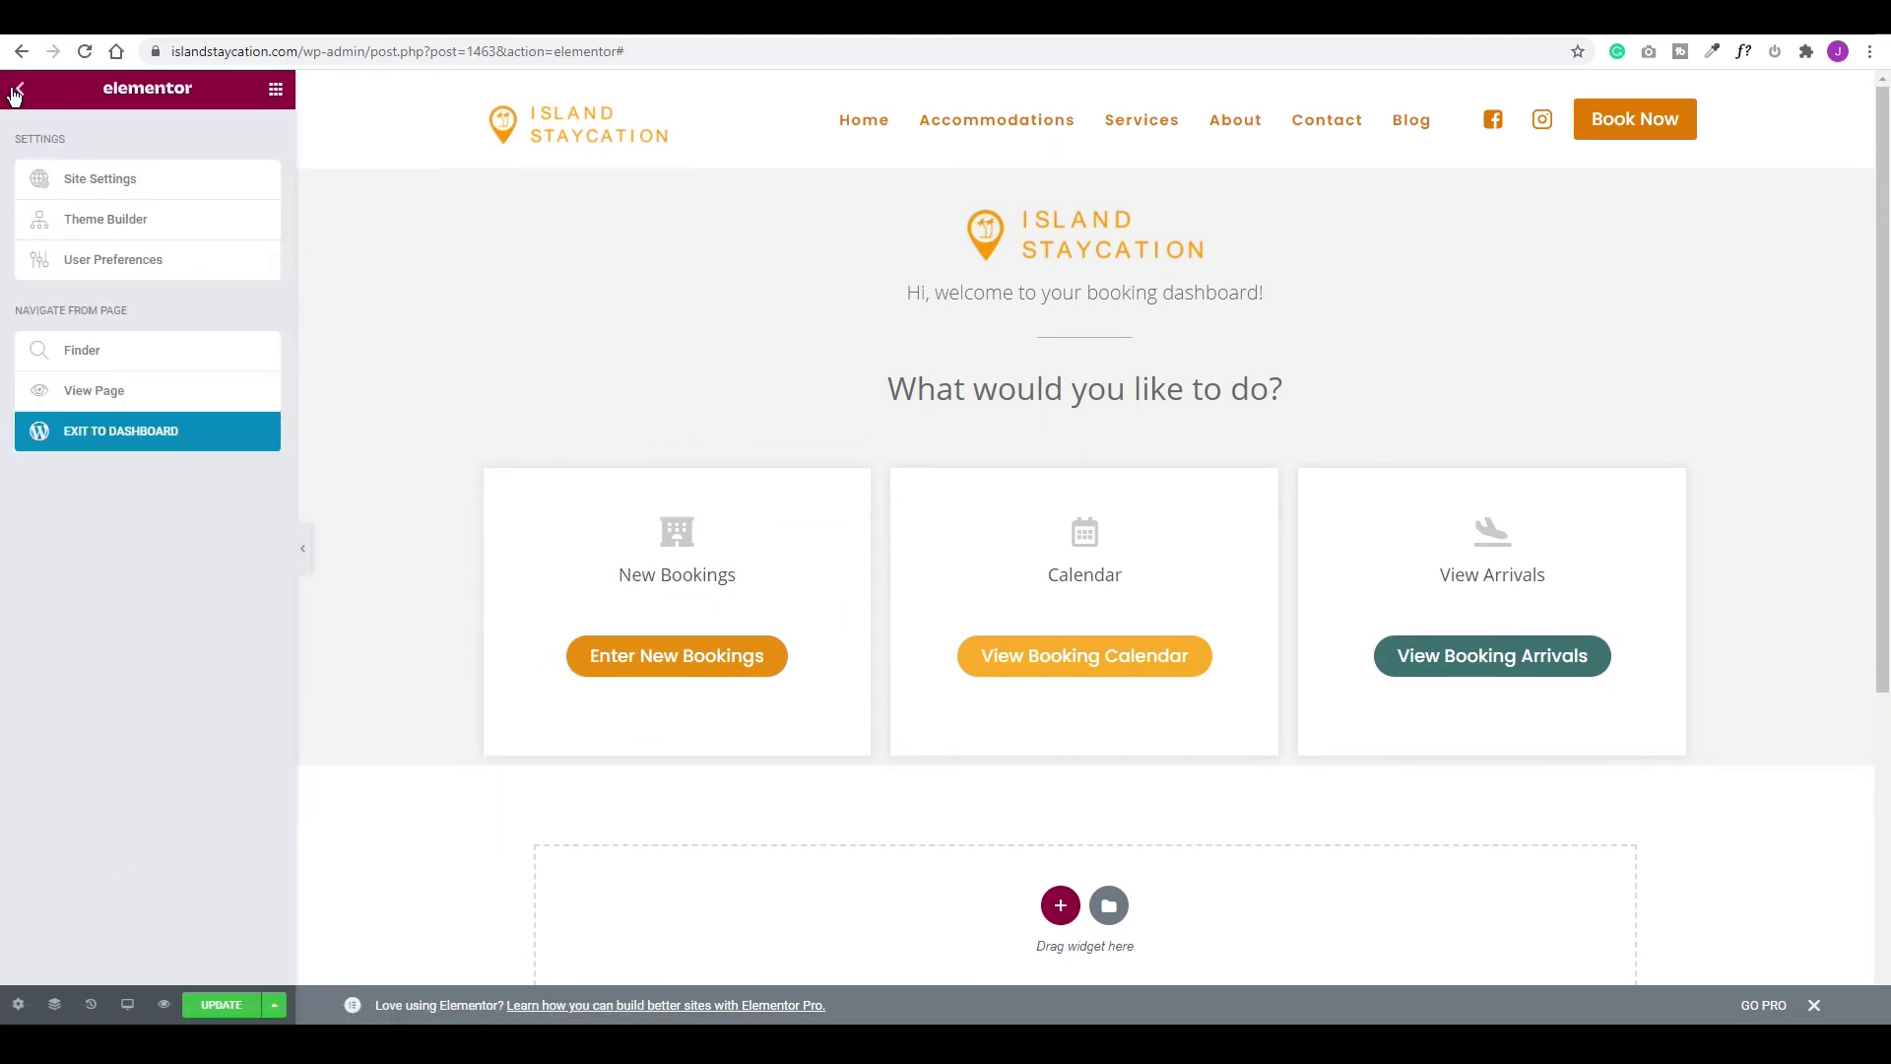
pyautogui.rightClick(124, 424)
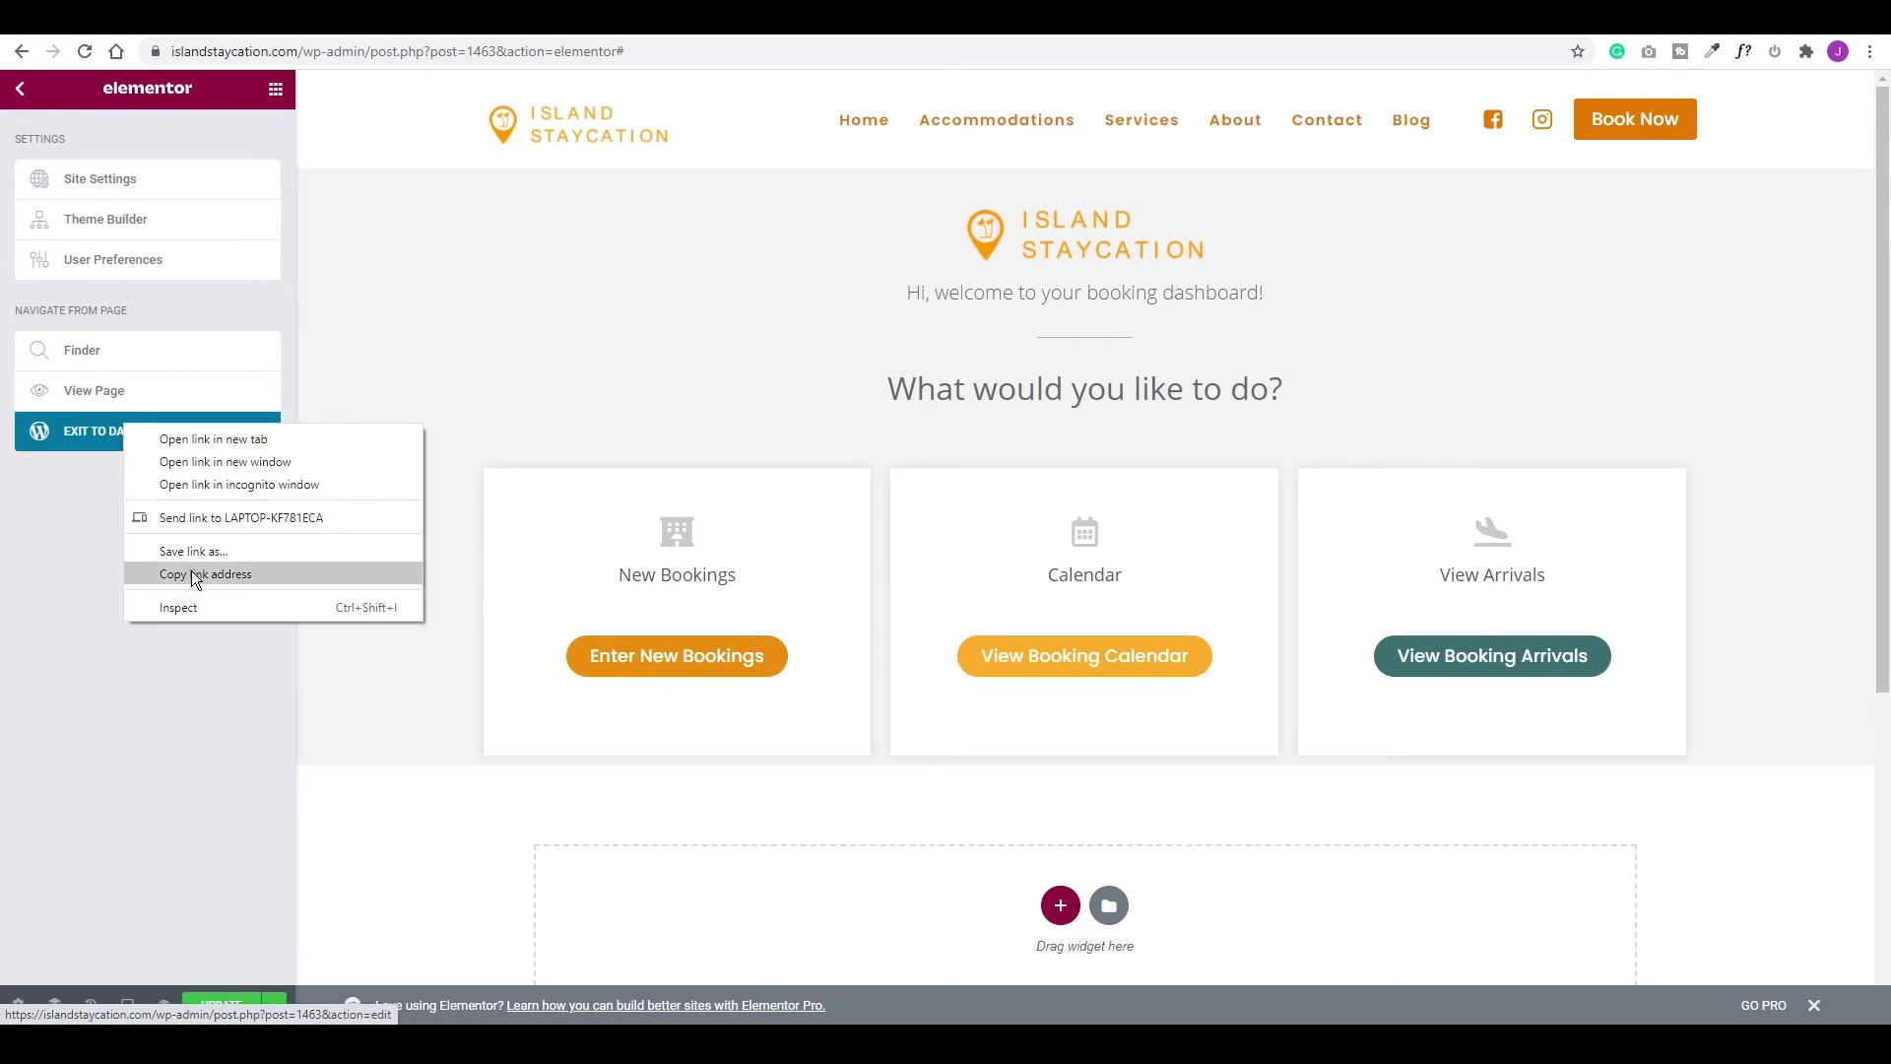
pyautogui.click(185, 440)
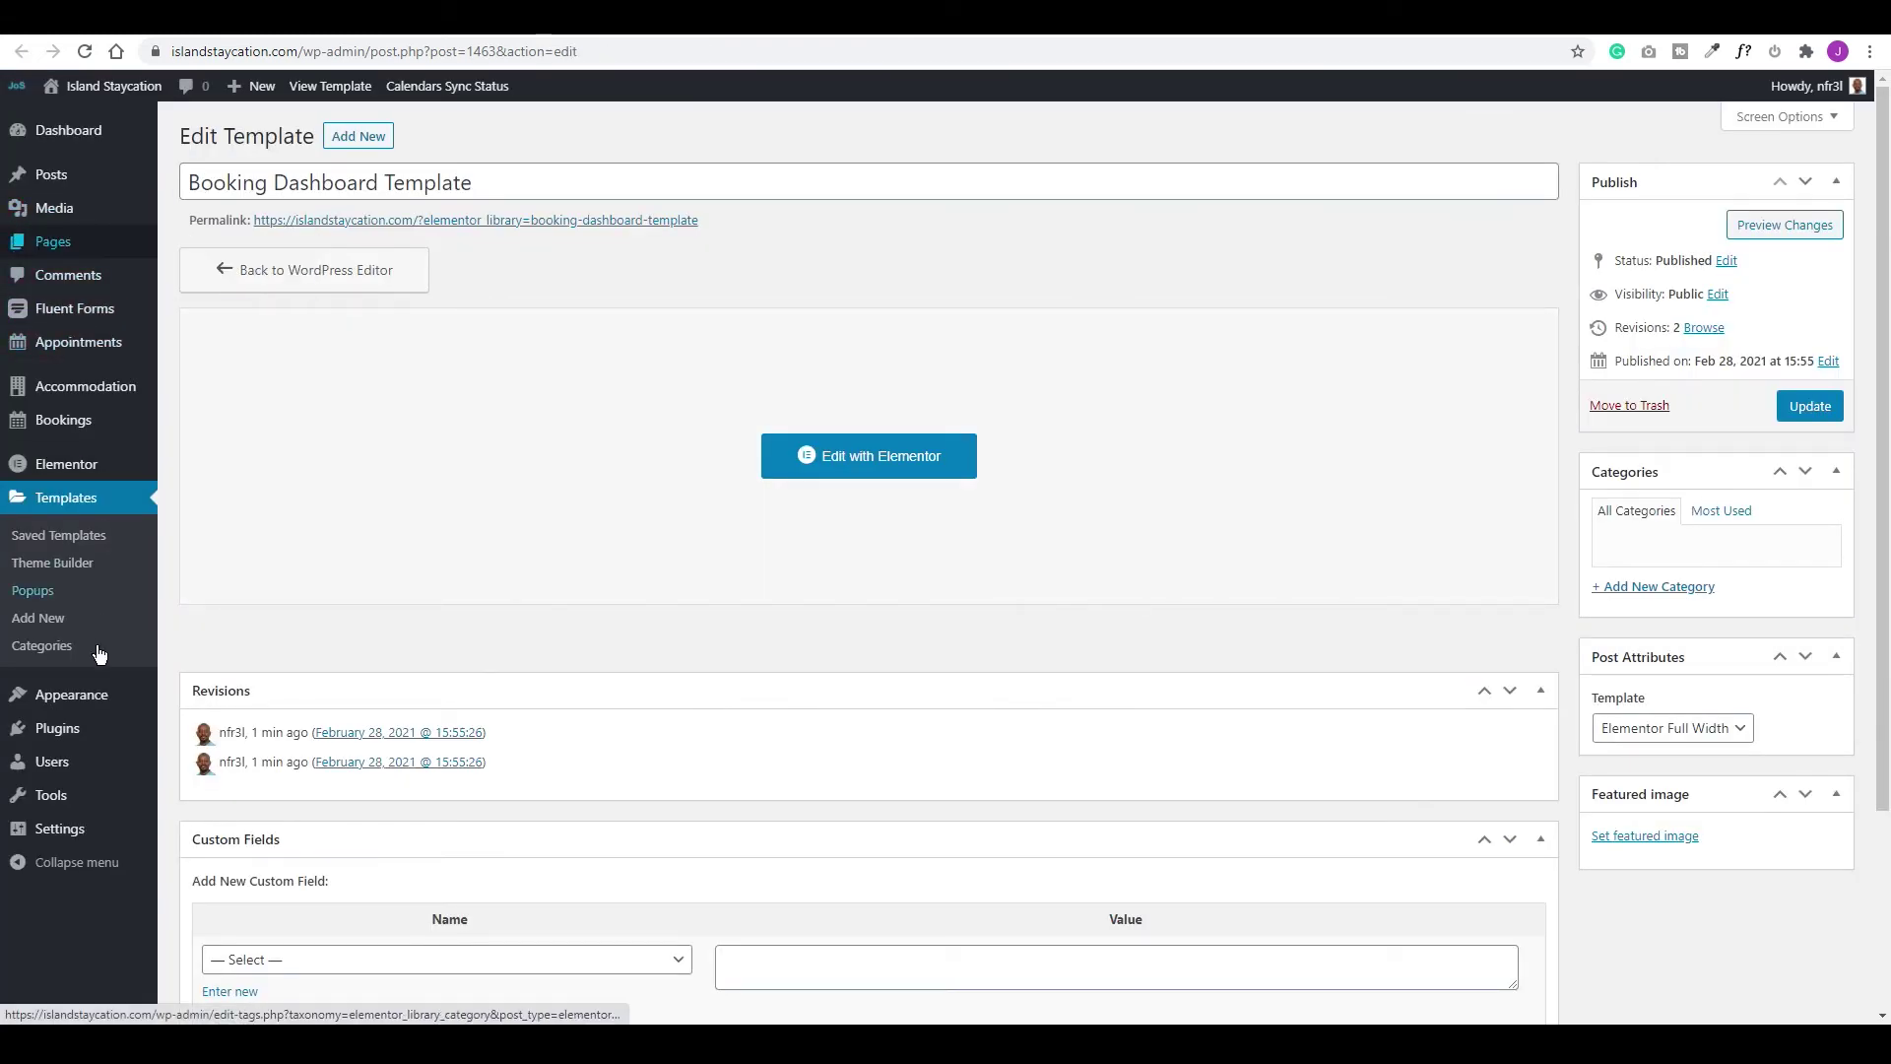
pyautogui.moveTo(145, 416)
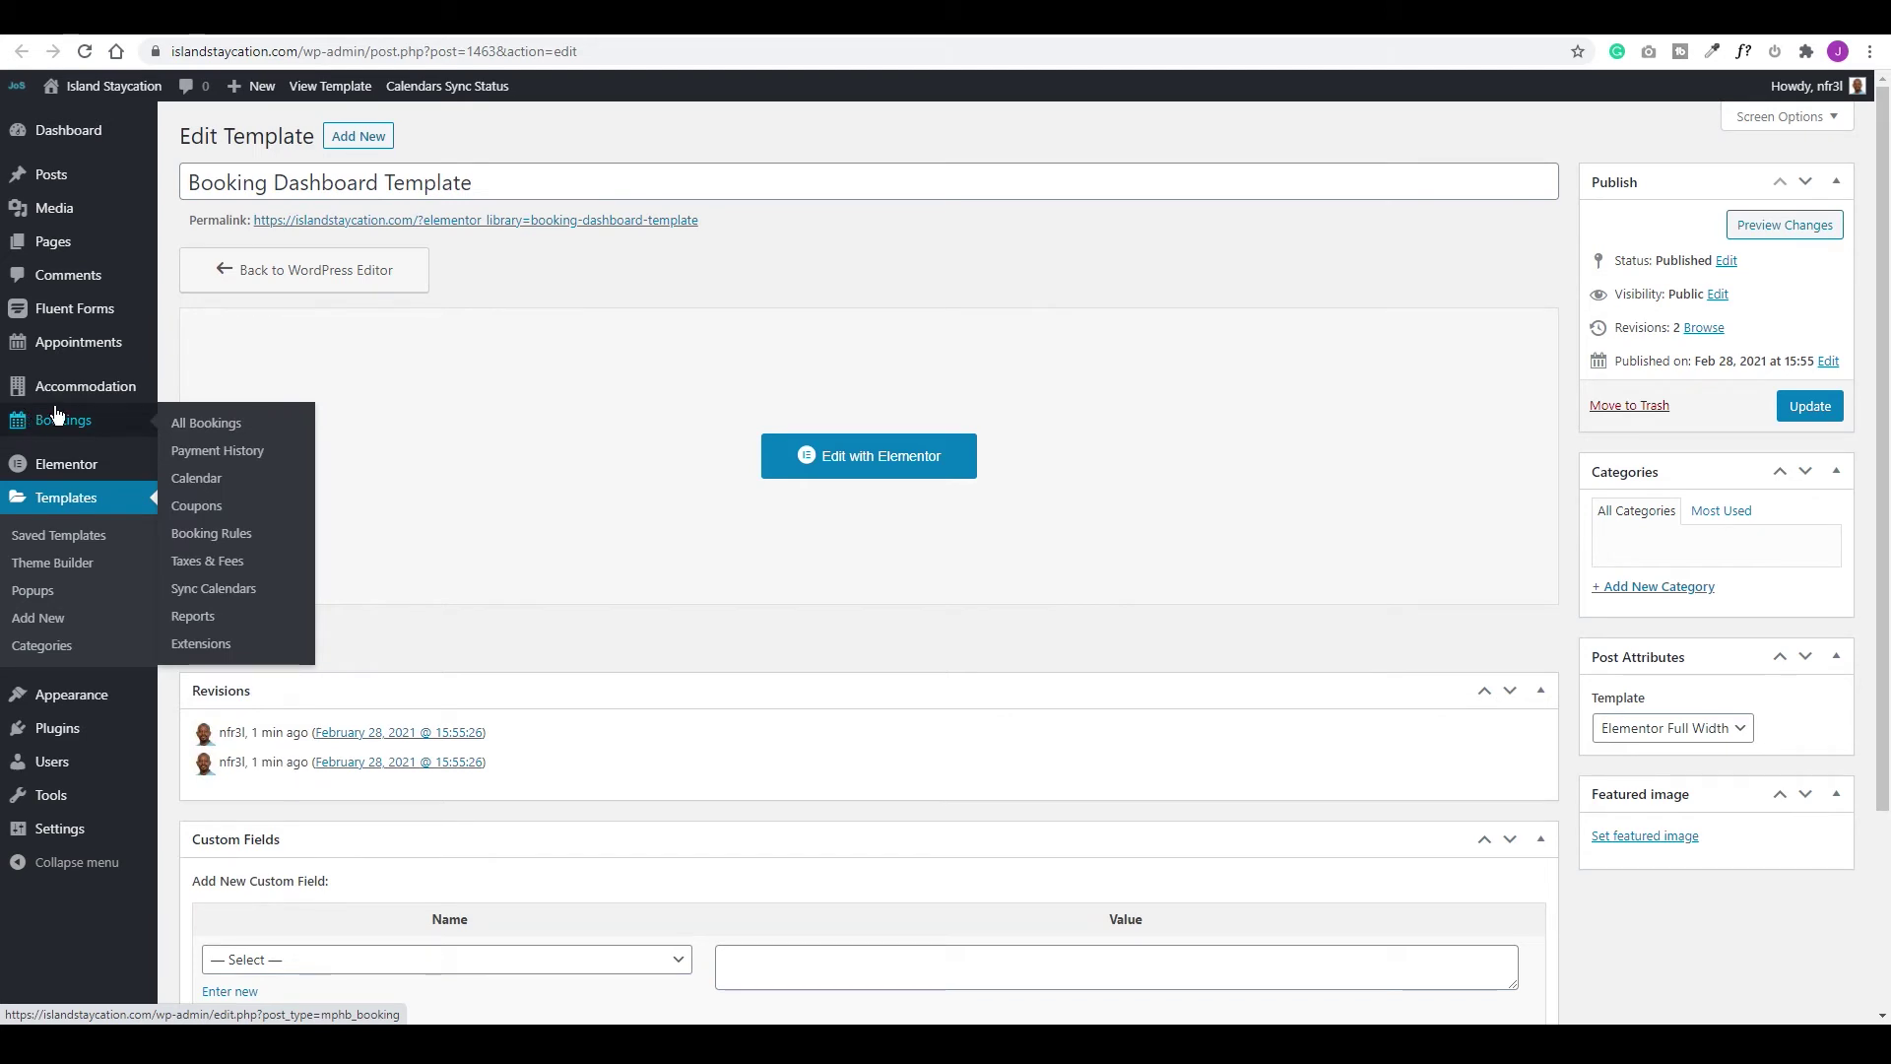
pyautogui.click(212, 431)
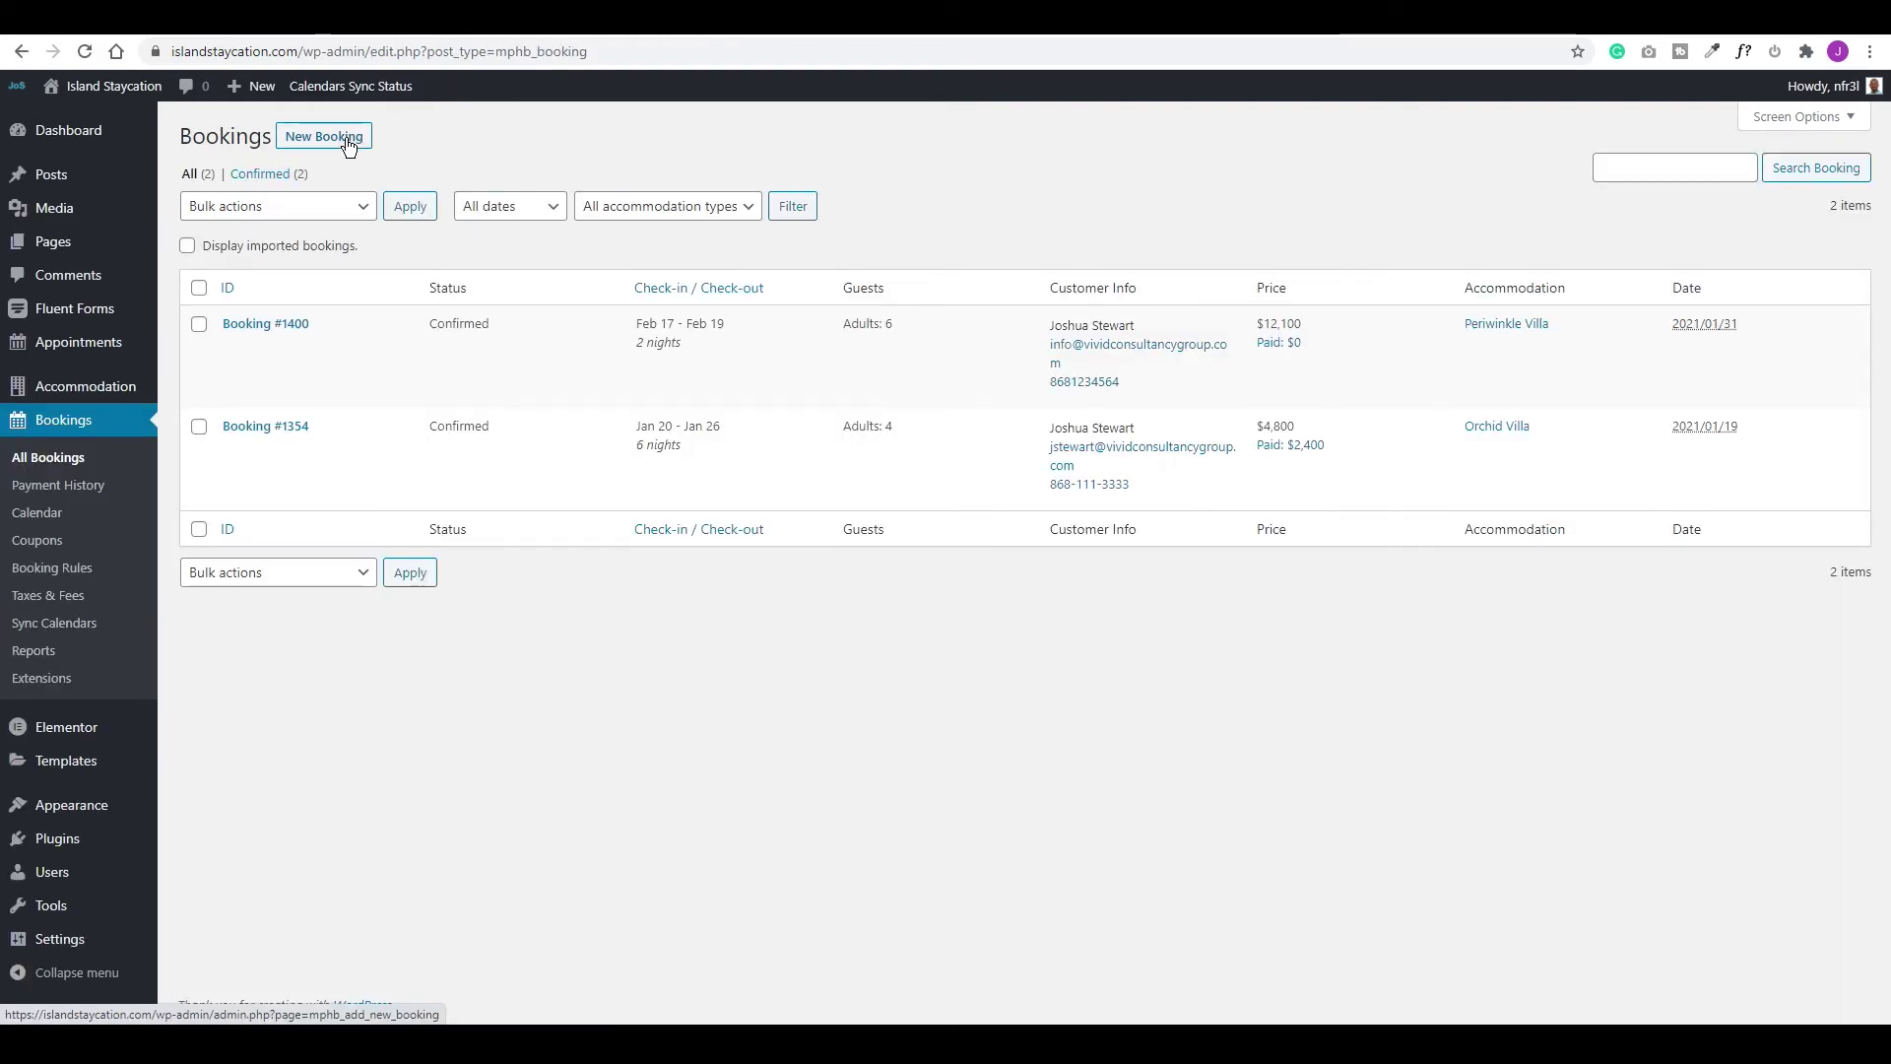
pyautogui.rightClick(338, 138)
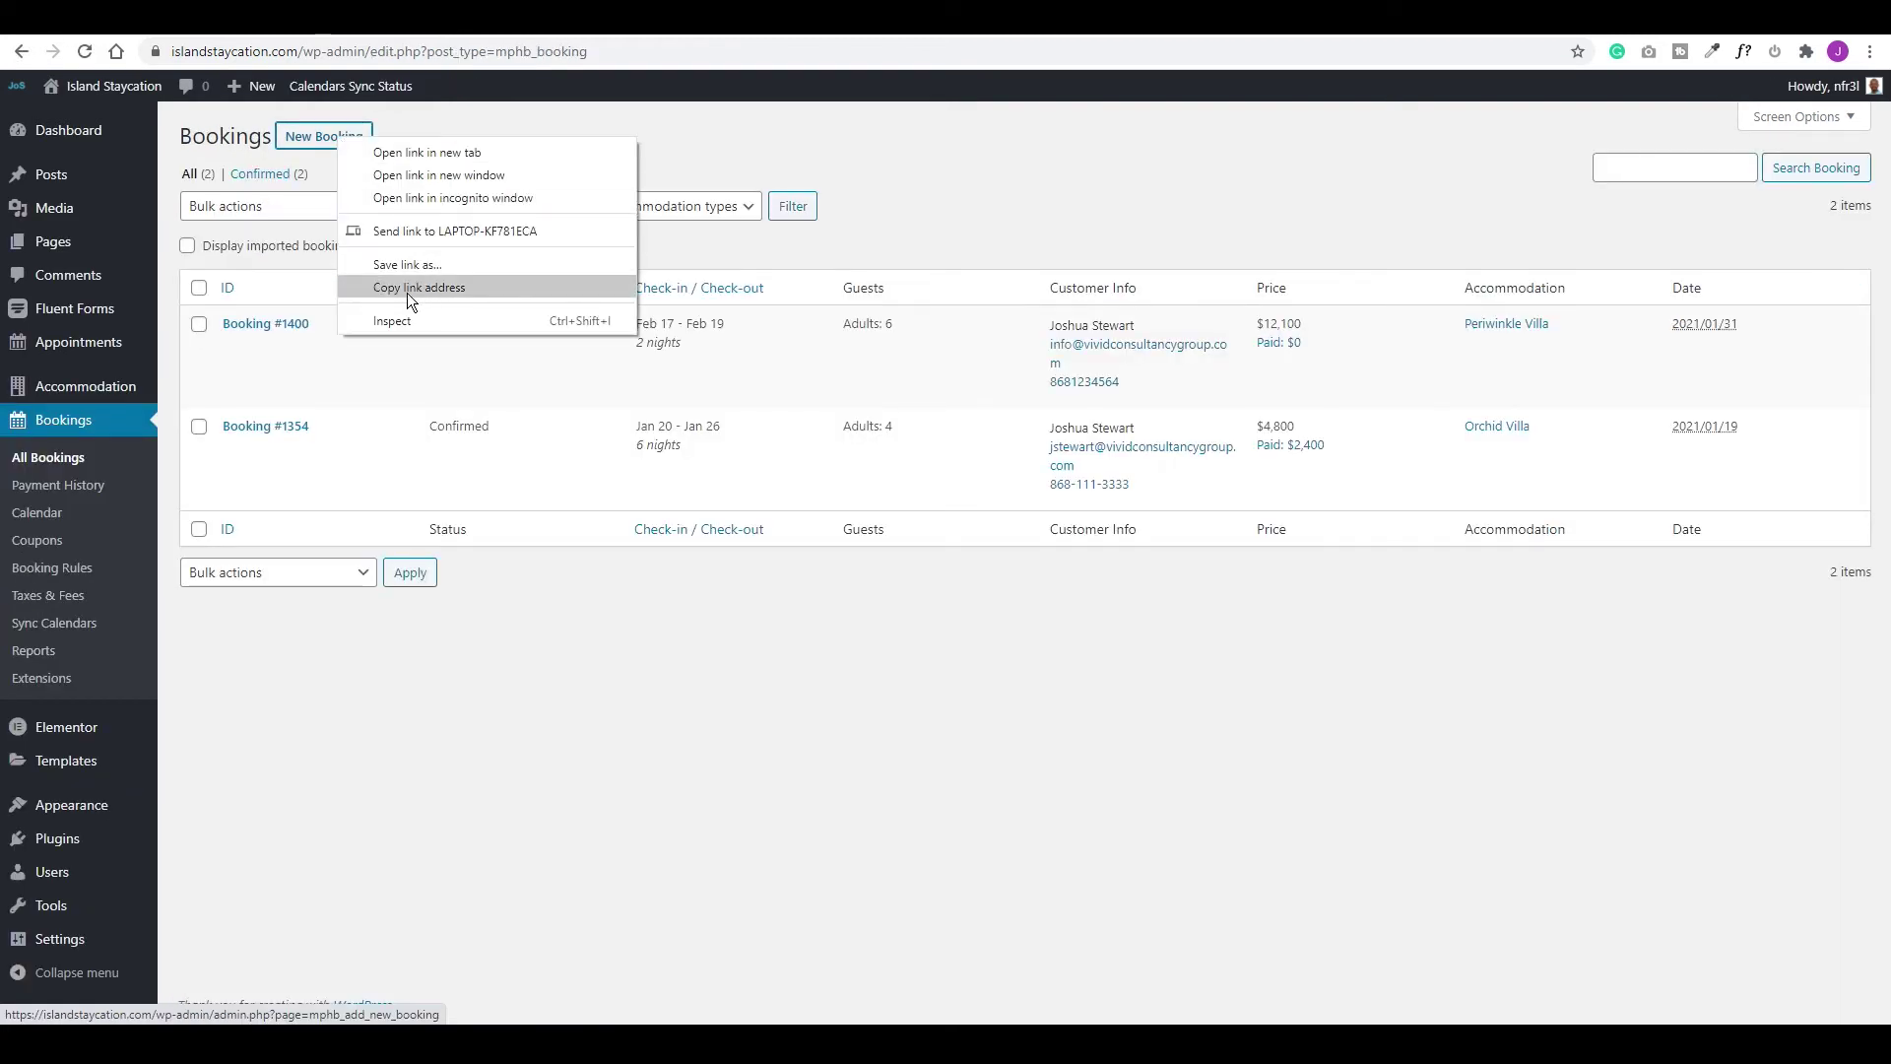
pyautogui.click(469, 287)
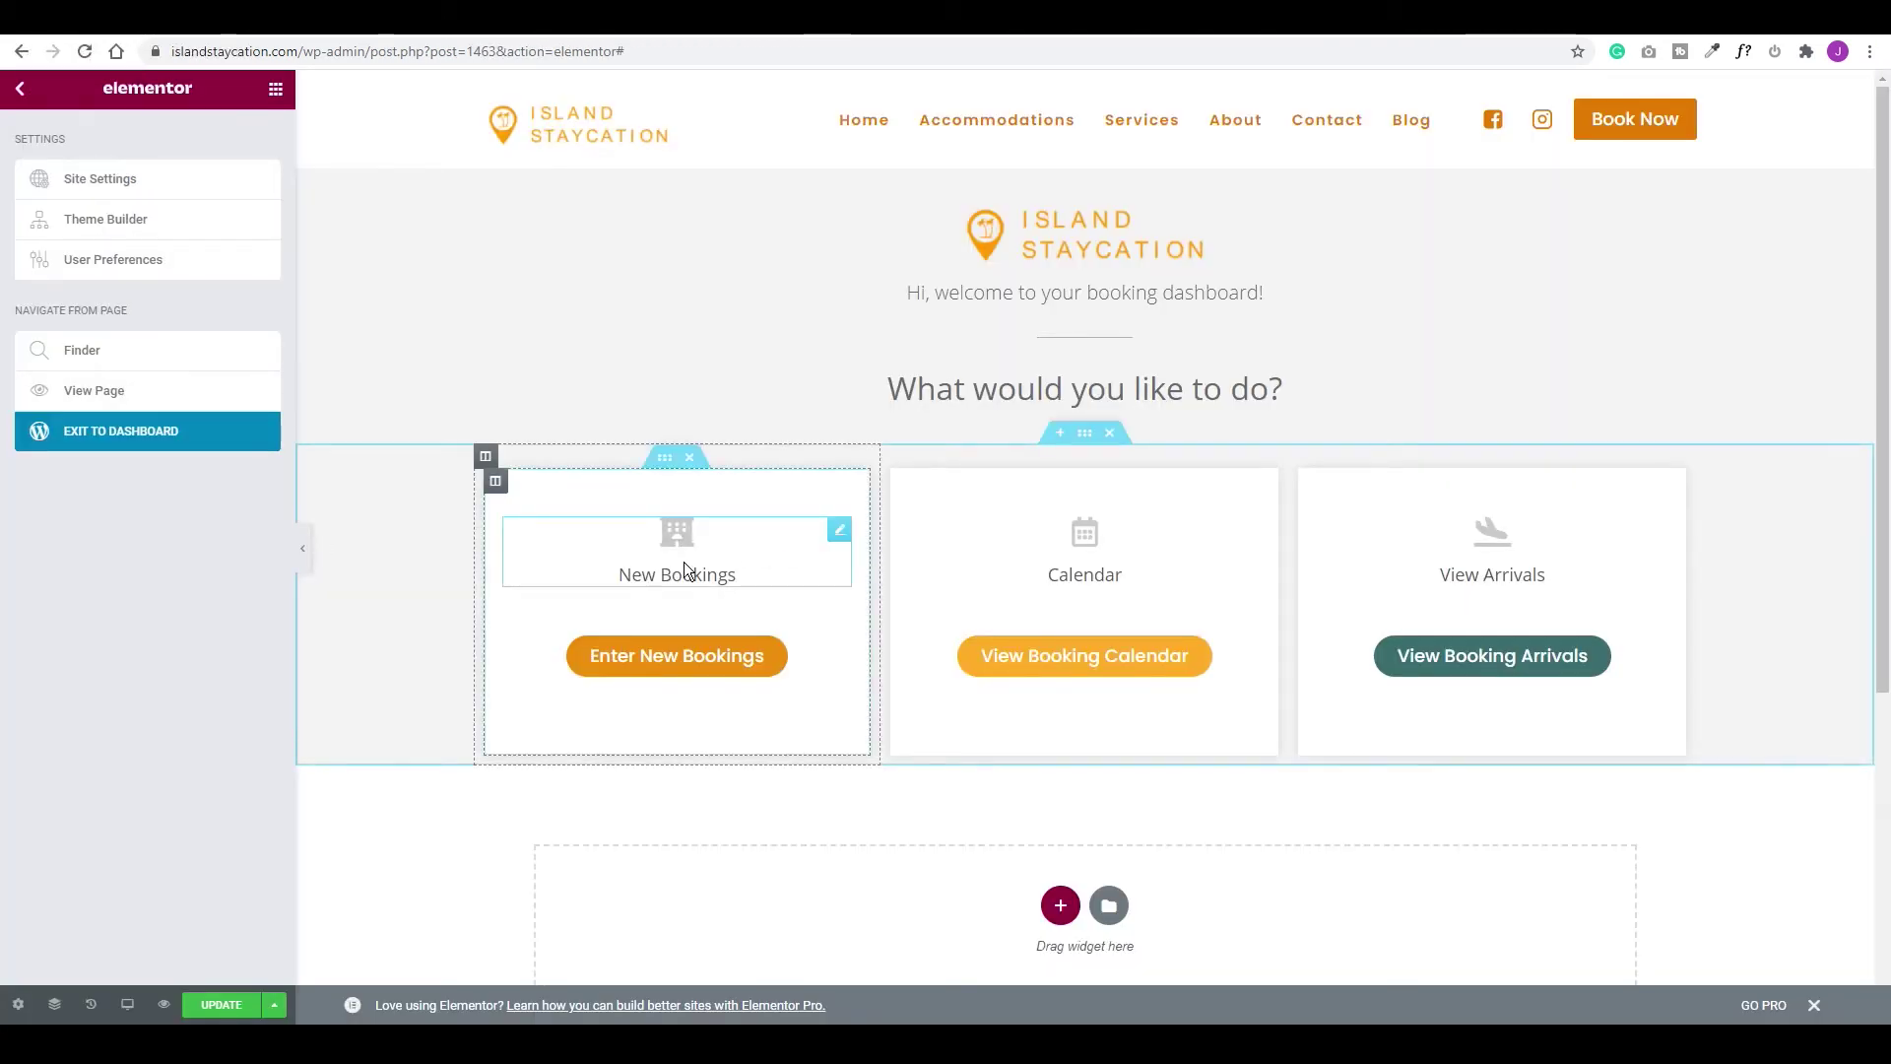
# Back in the Elementor editor, set the New Bookings icon box link to the copied admin.php?page=mphb_add_new_booking address
pyautogui.click(838, 534)
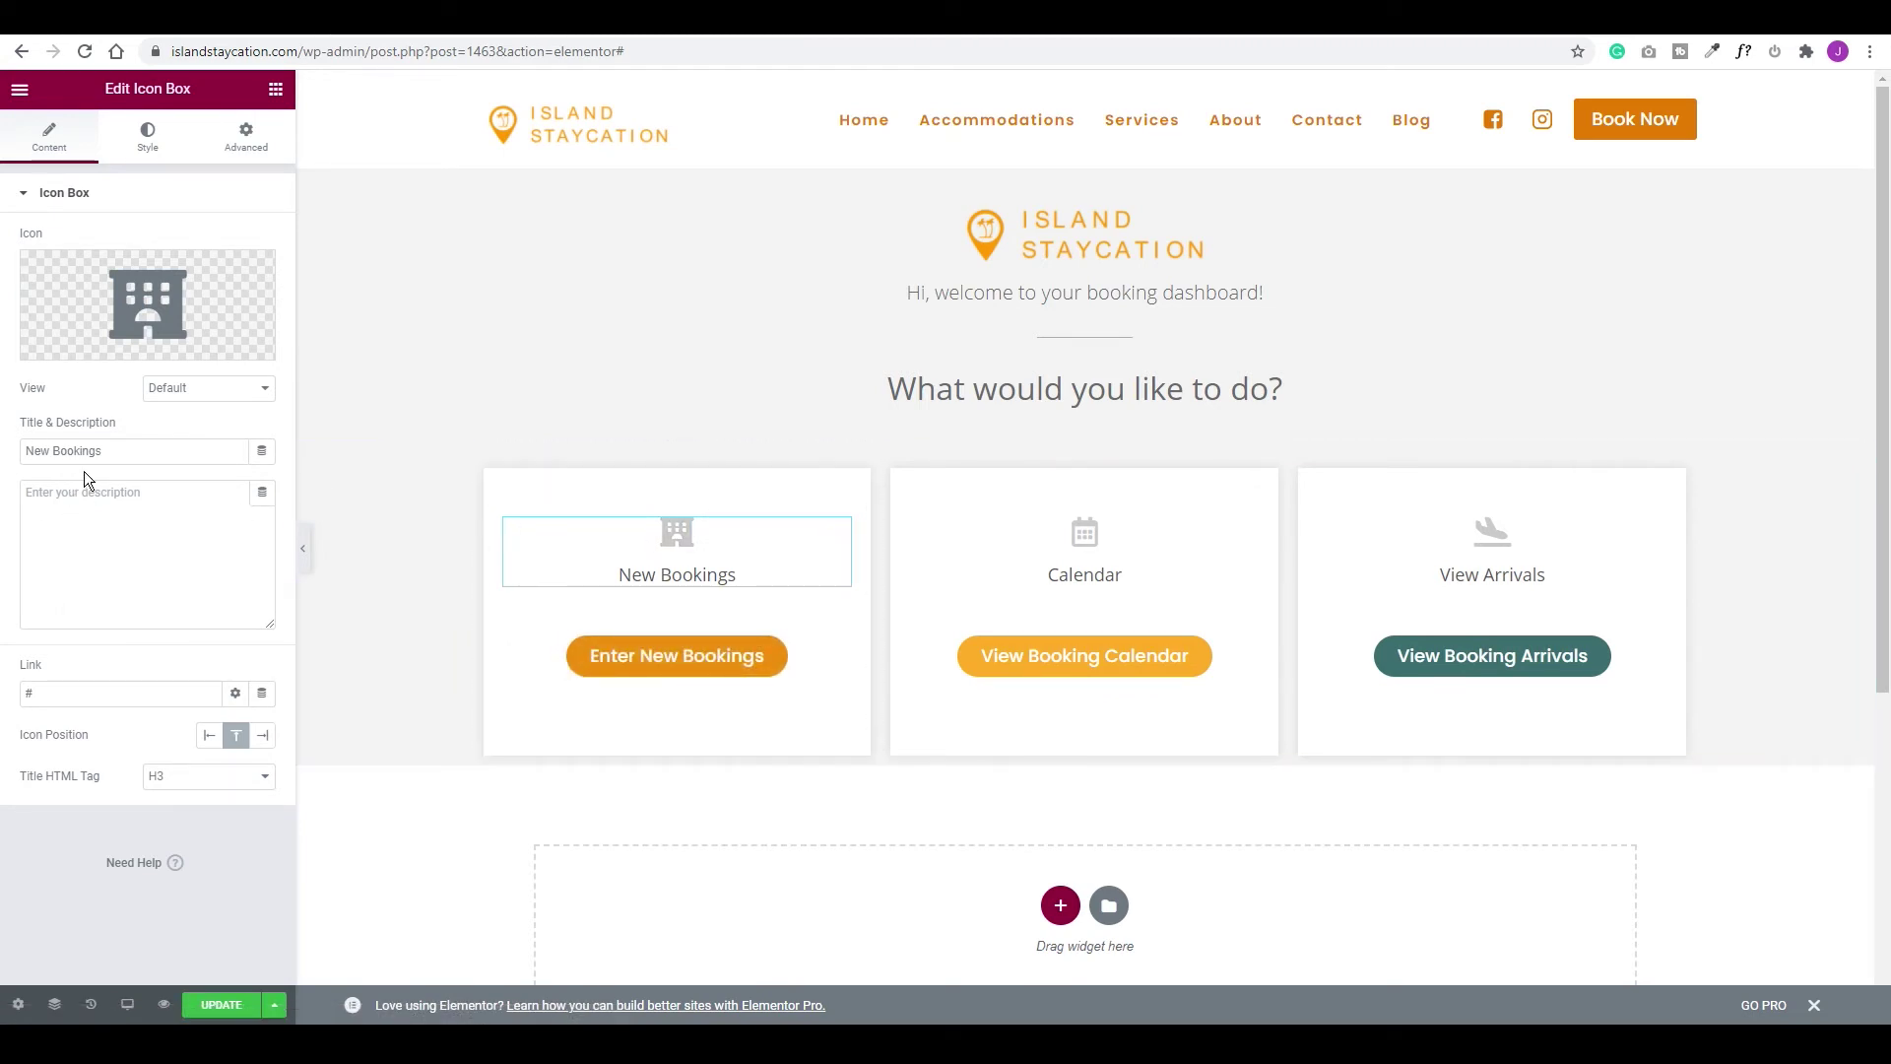
pyautogui.doubleClick(19, 692)
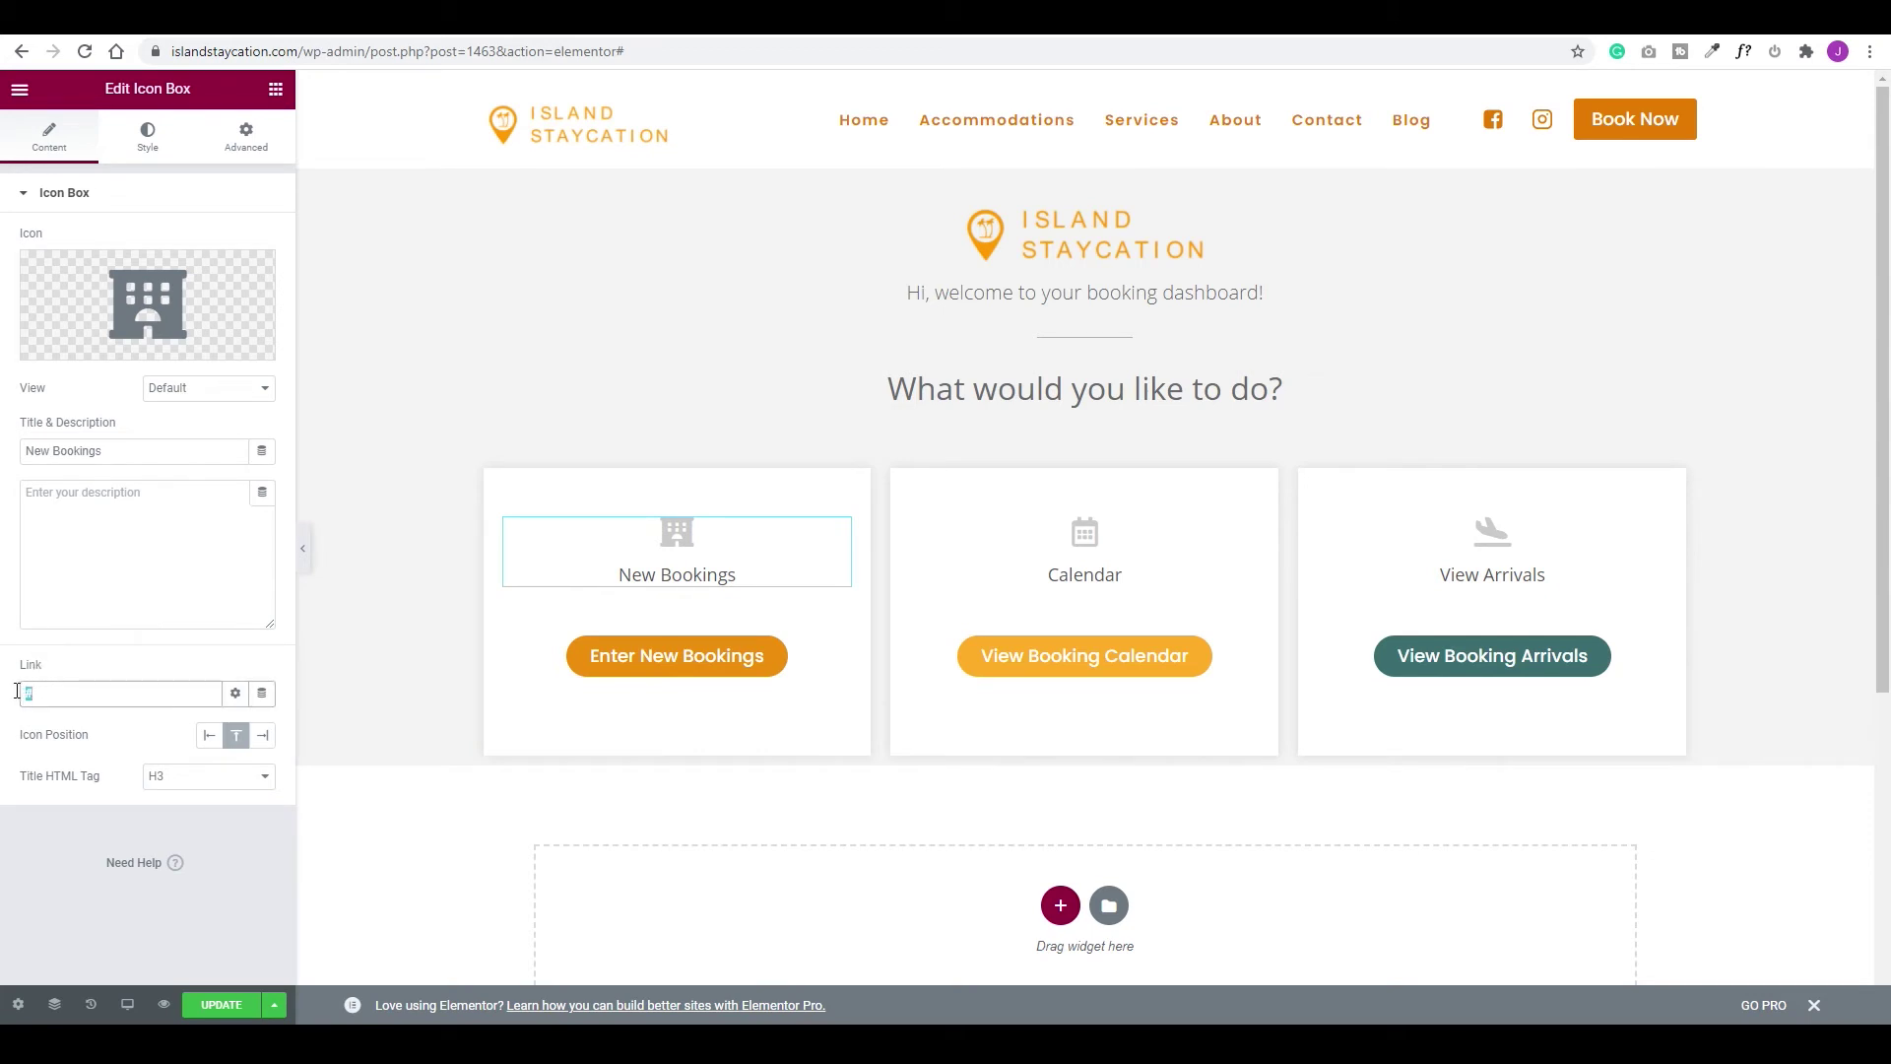
pyautogui.hotkey('ctrl', 'v')
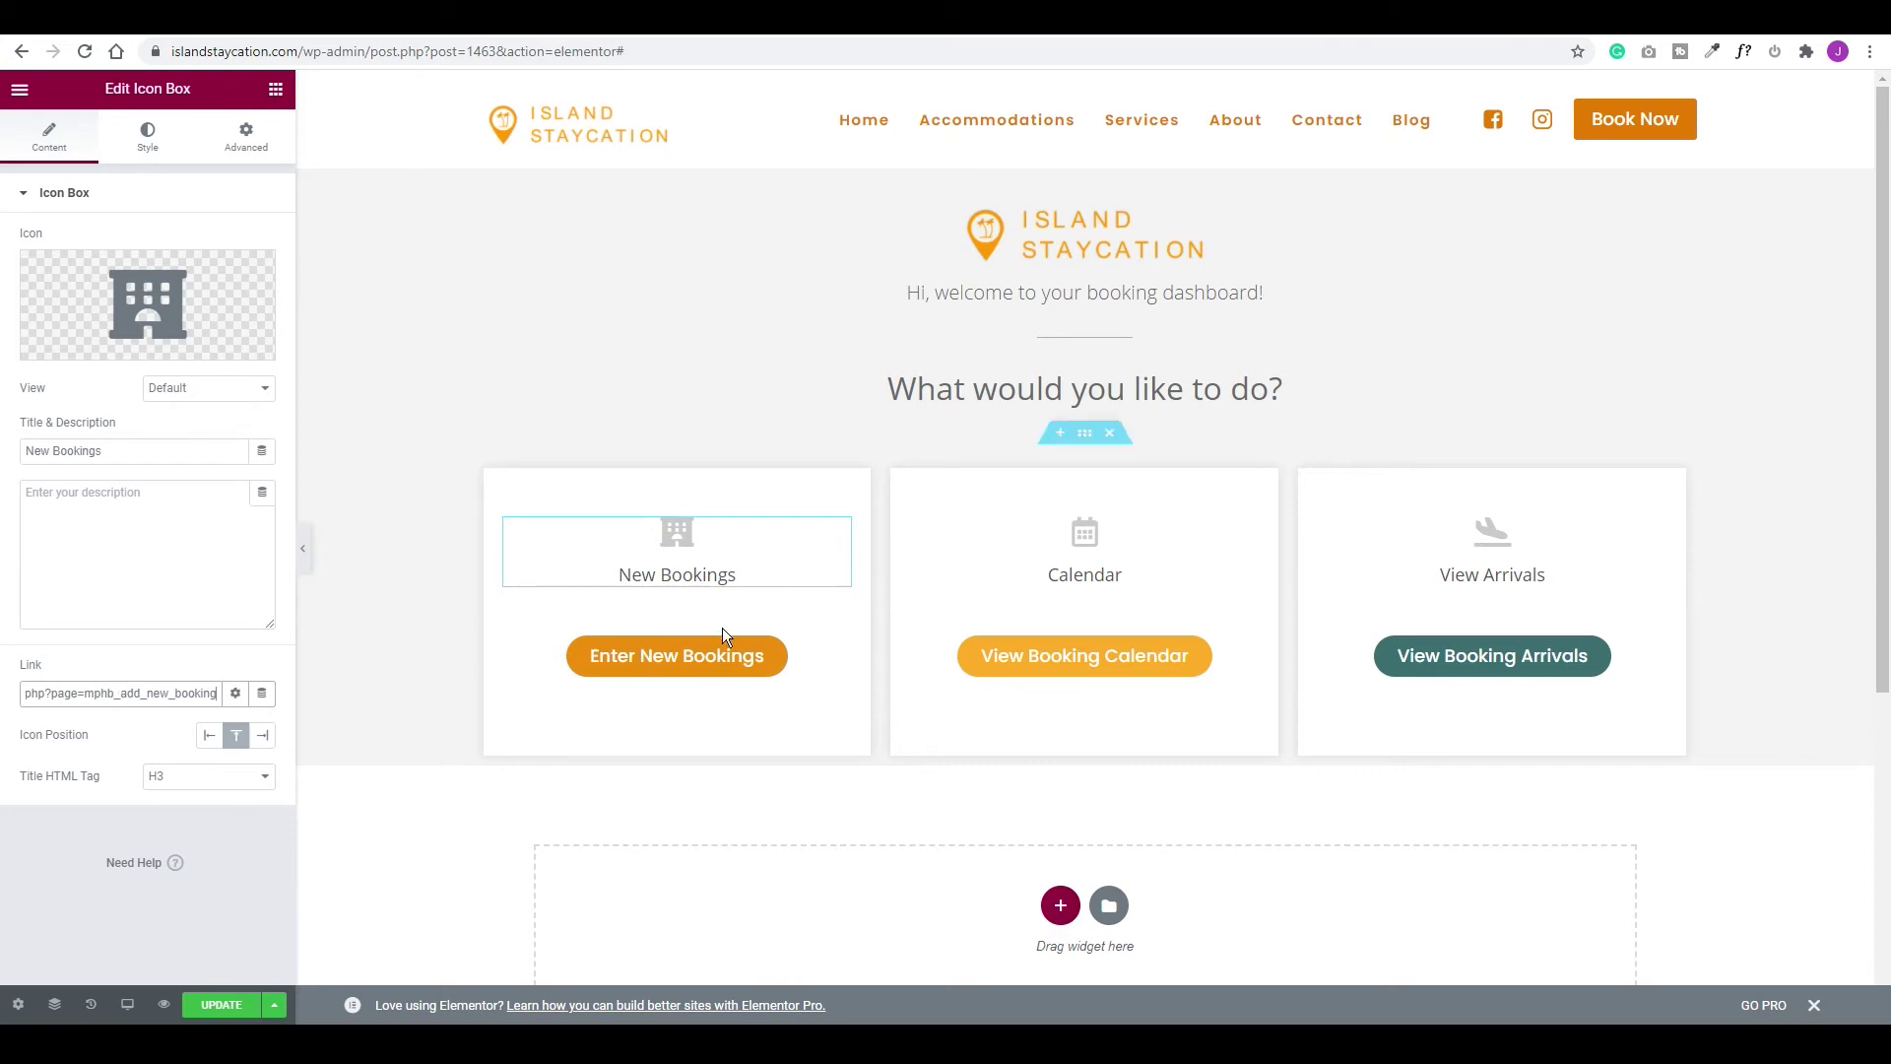
# Set the Enter New Bookings button's link to the same mphb_add_new_booking address and update the template
pyautogui.click(839, 621)
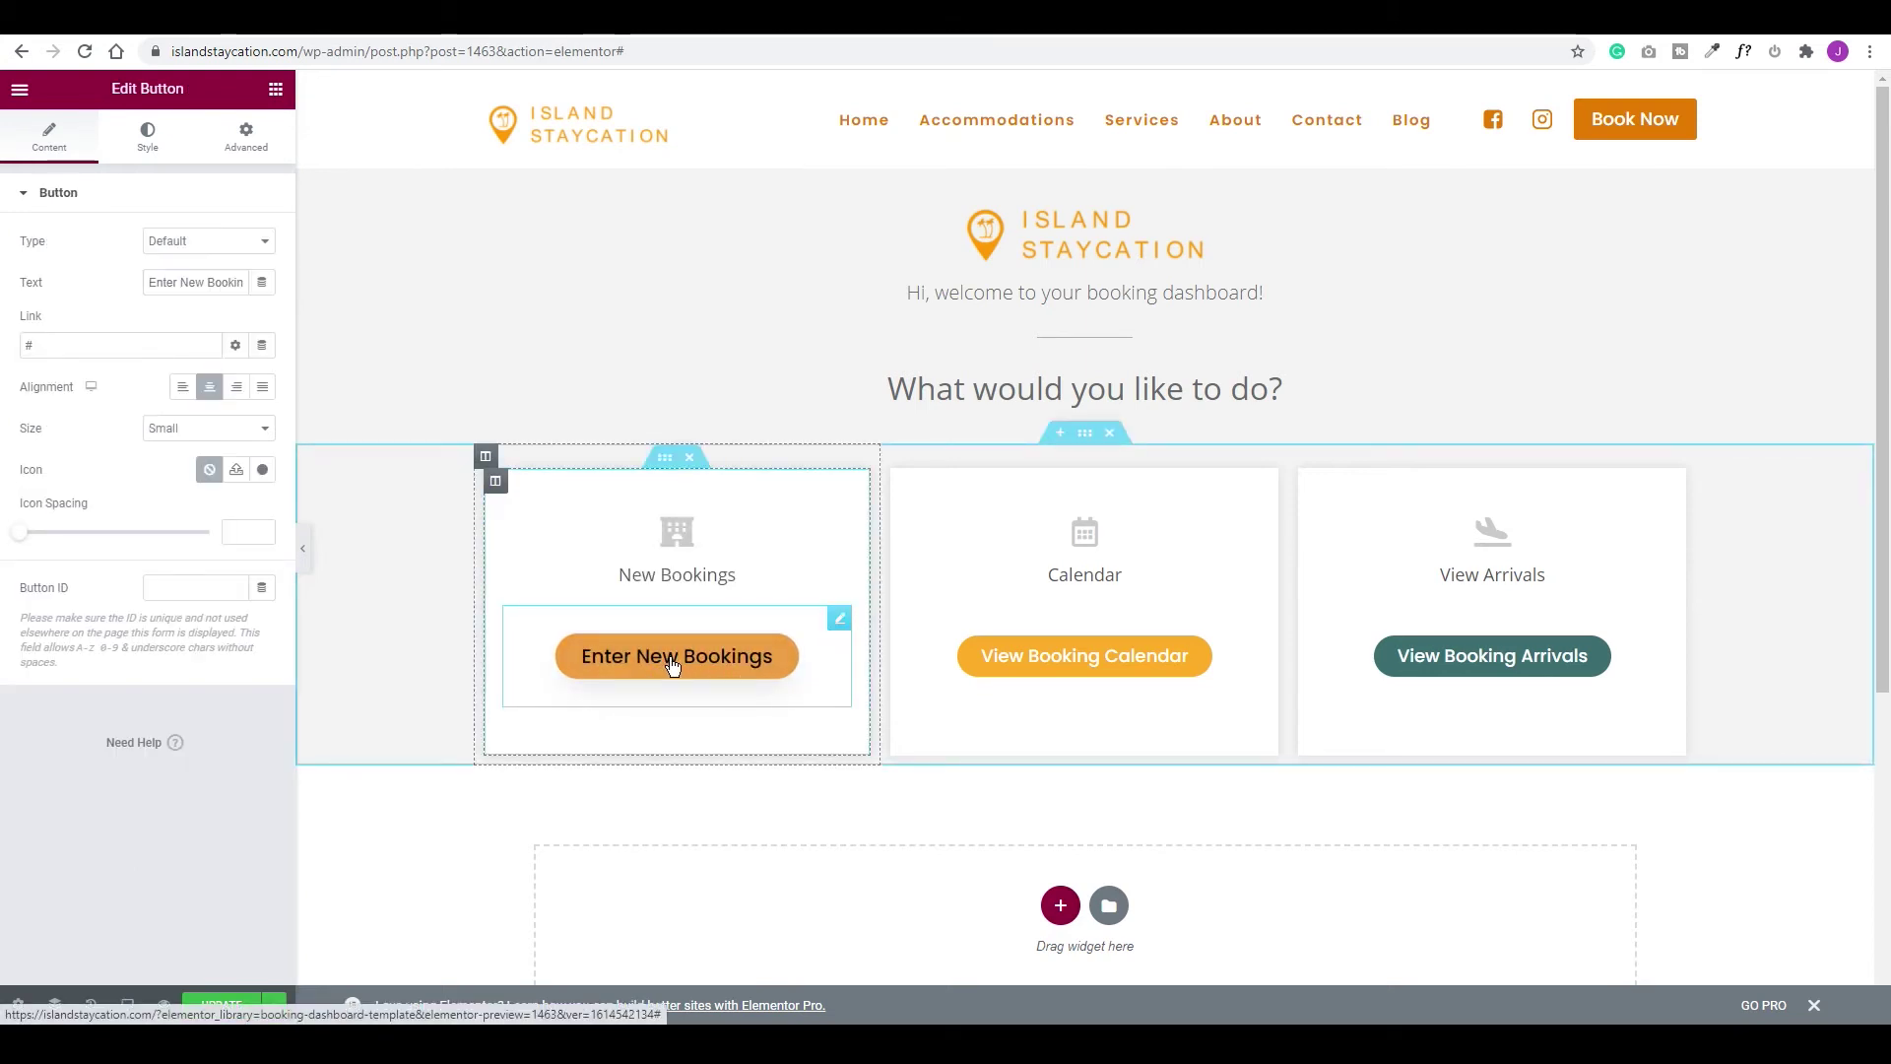
pyautogui.click(152, 283)
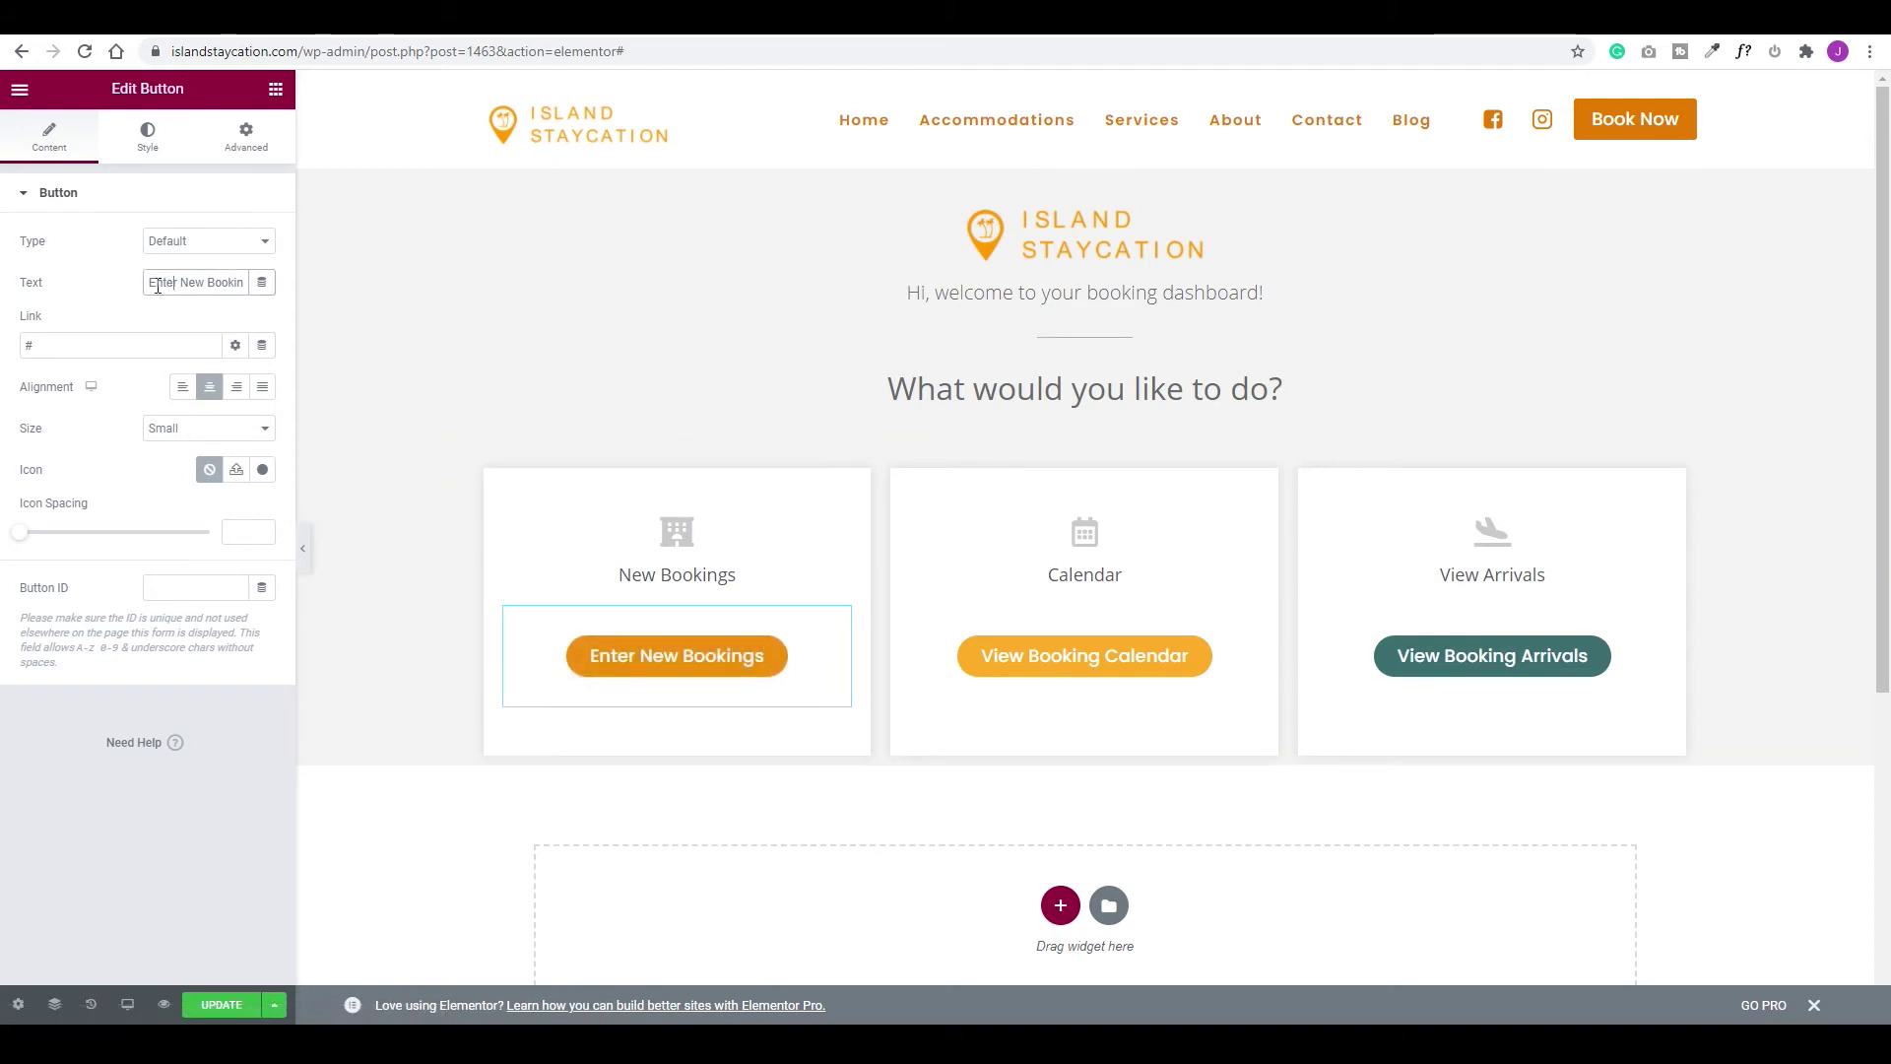
pyautogui.moveTo(152, 285); pyautogui.dragTo(200, 279)
pyautogui.click(209, 285)
pyautogui.click(48, 343)
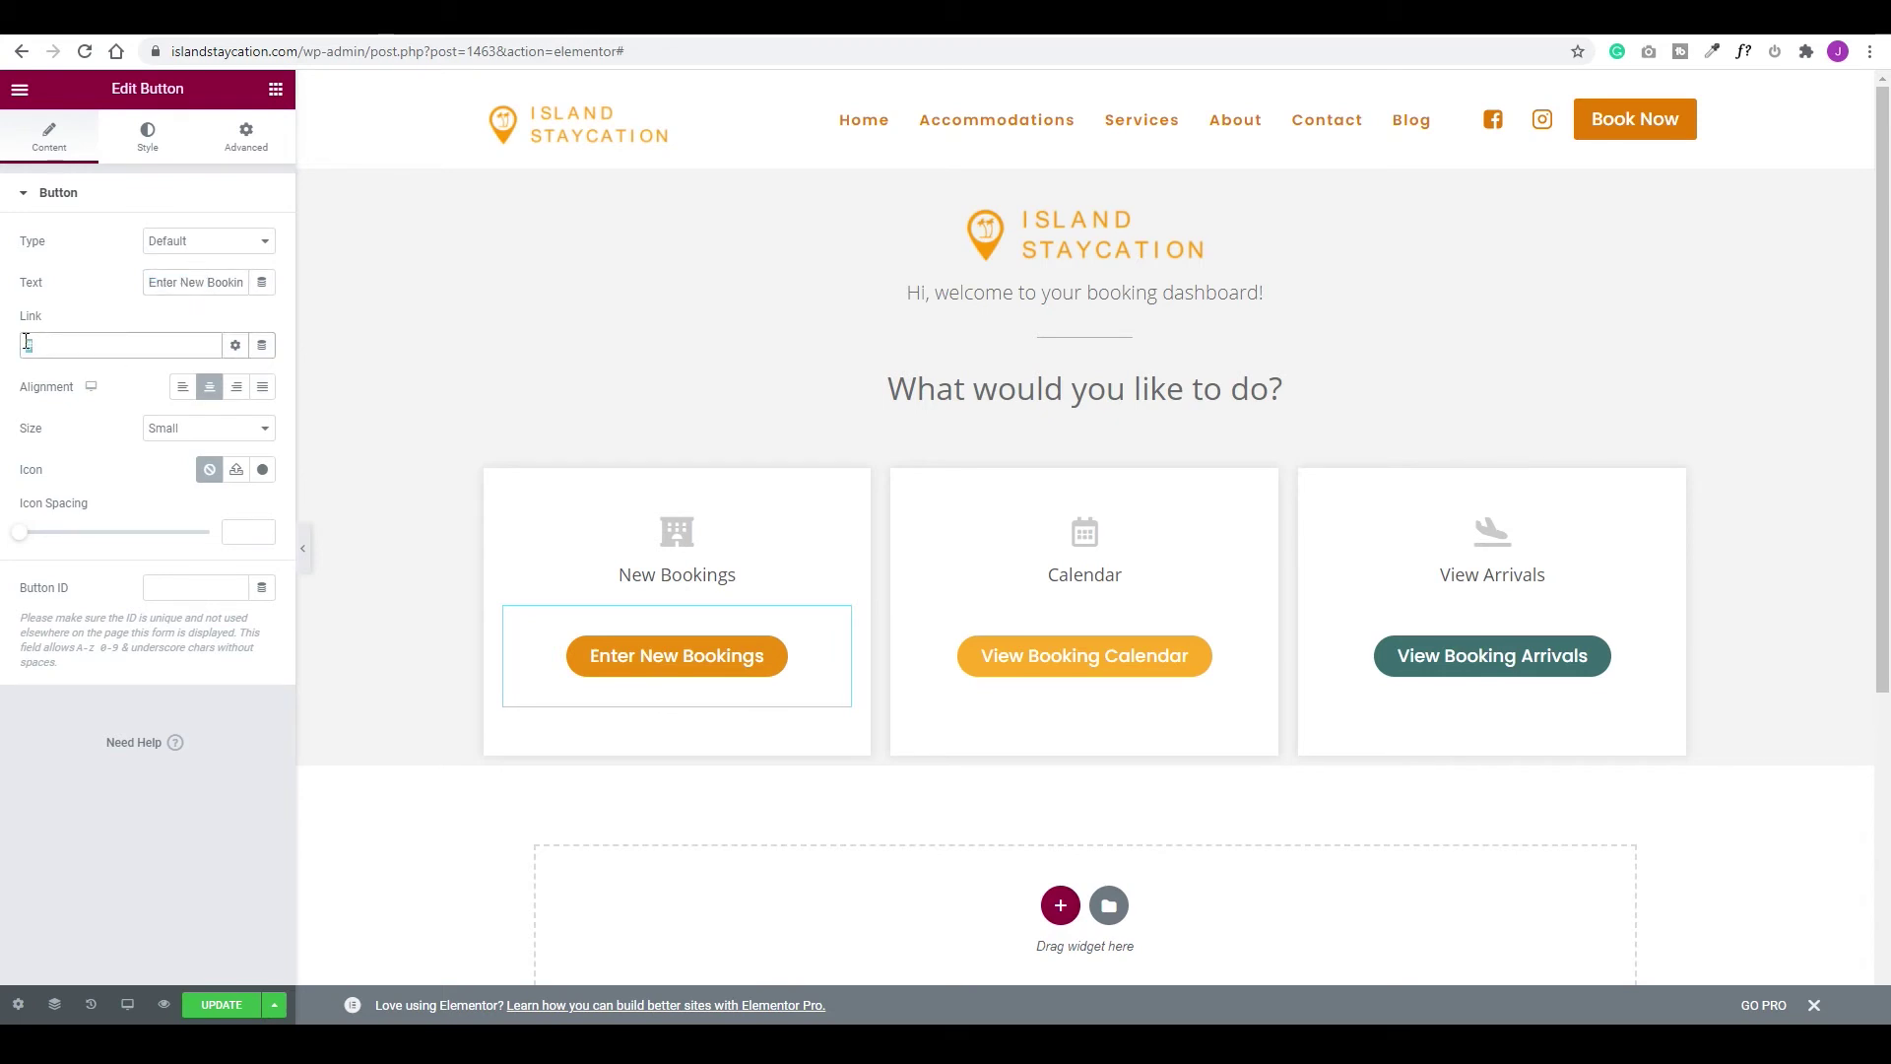
pyautogui.hotkey('ctrl', 'v')
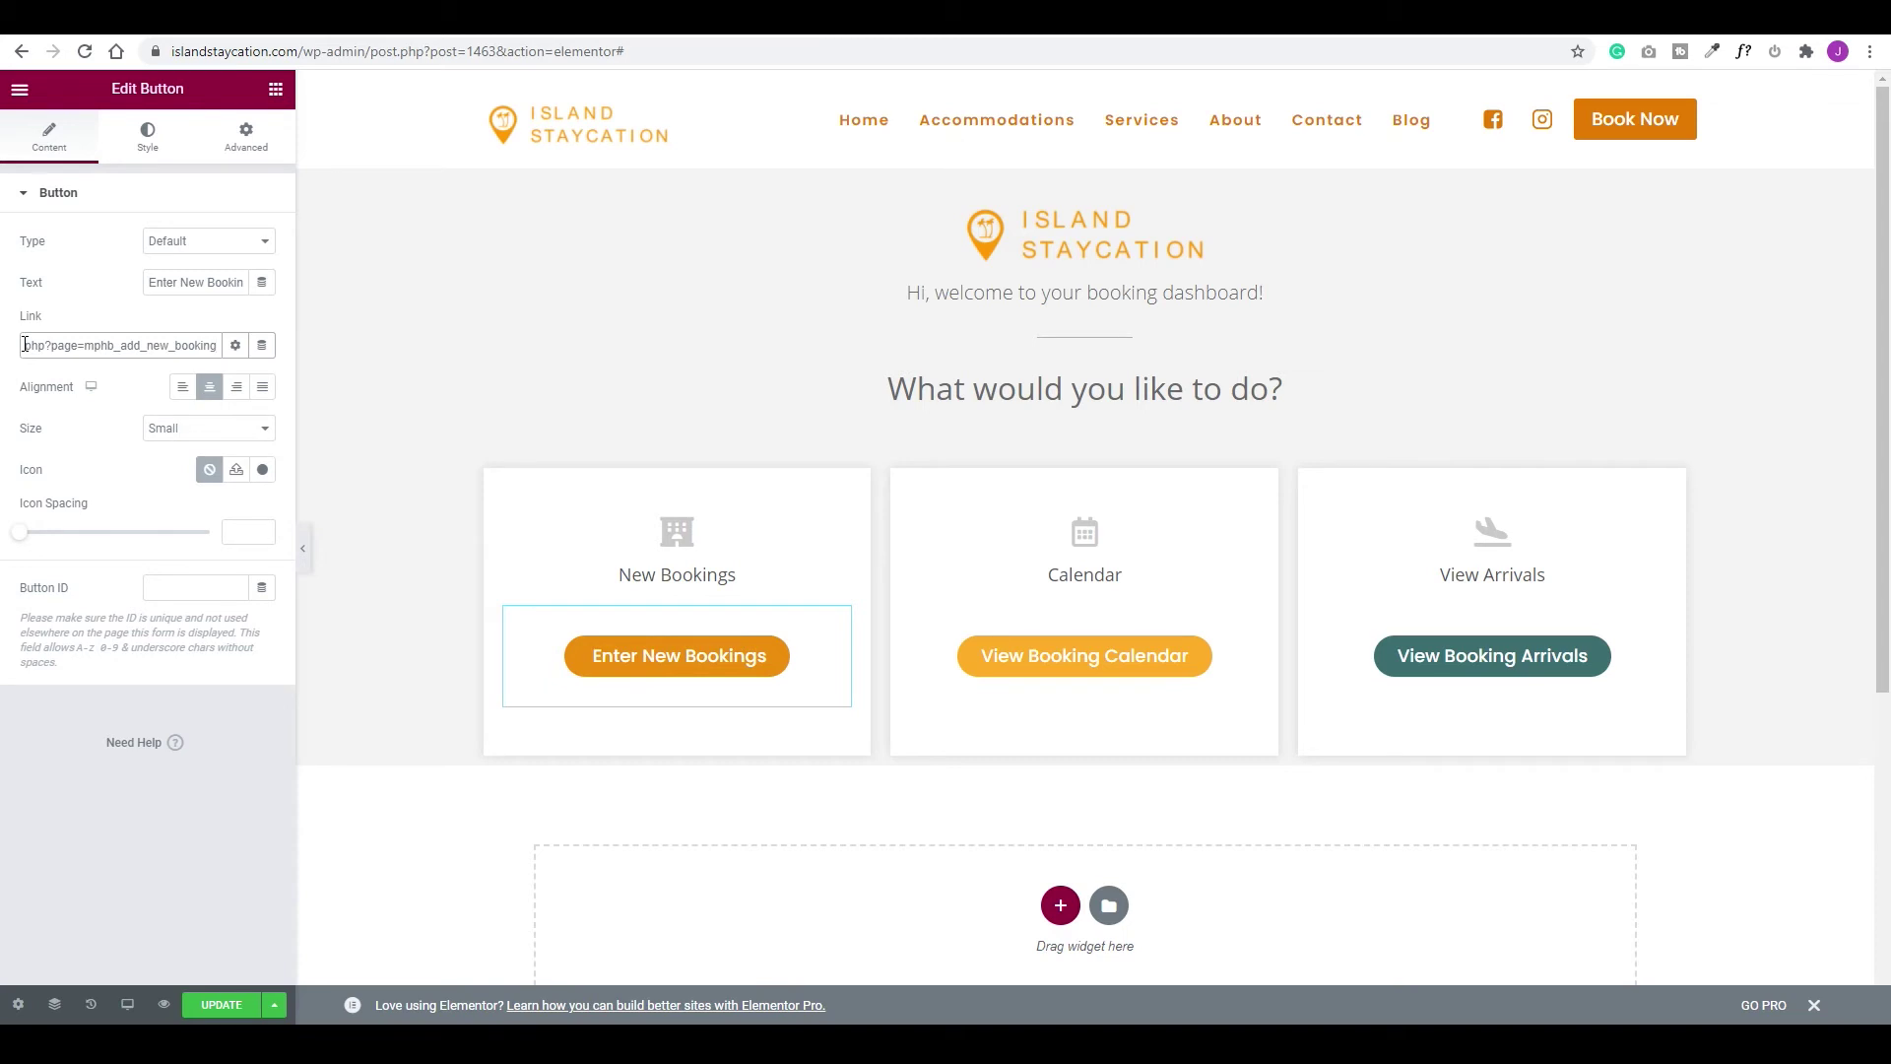
pyautogui.click(217, 1004)
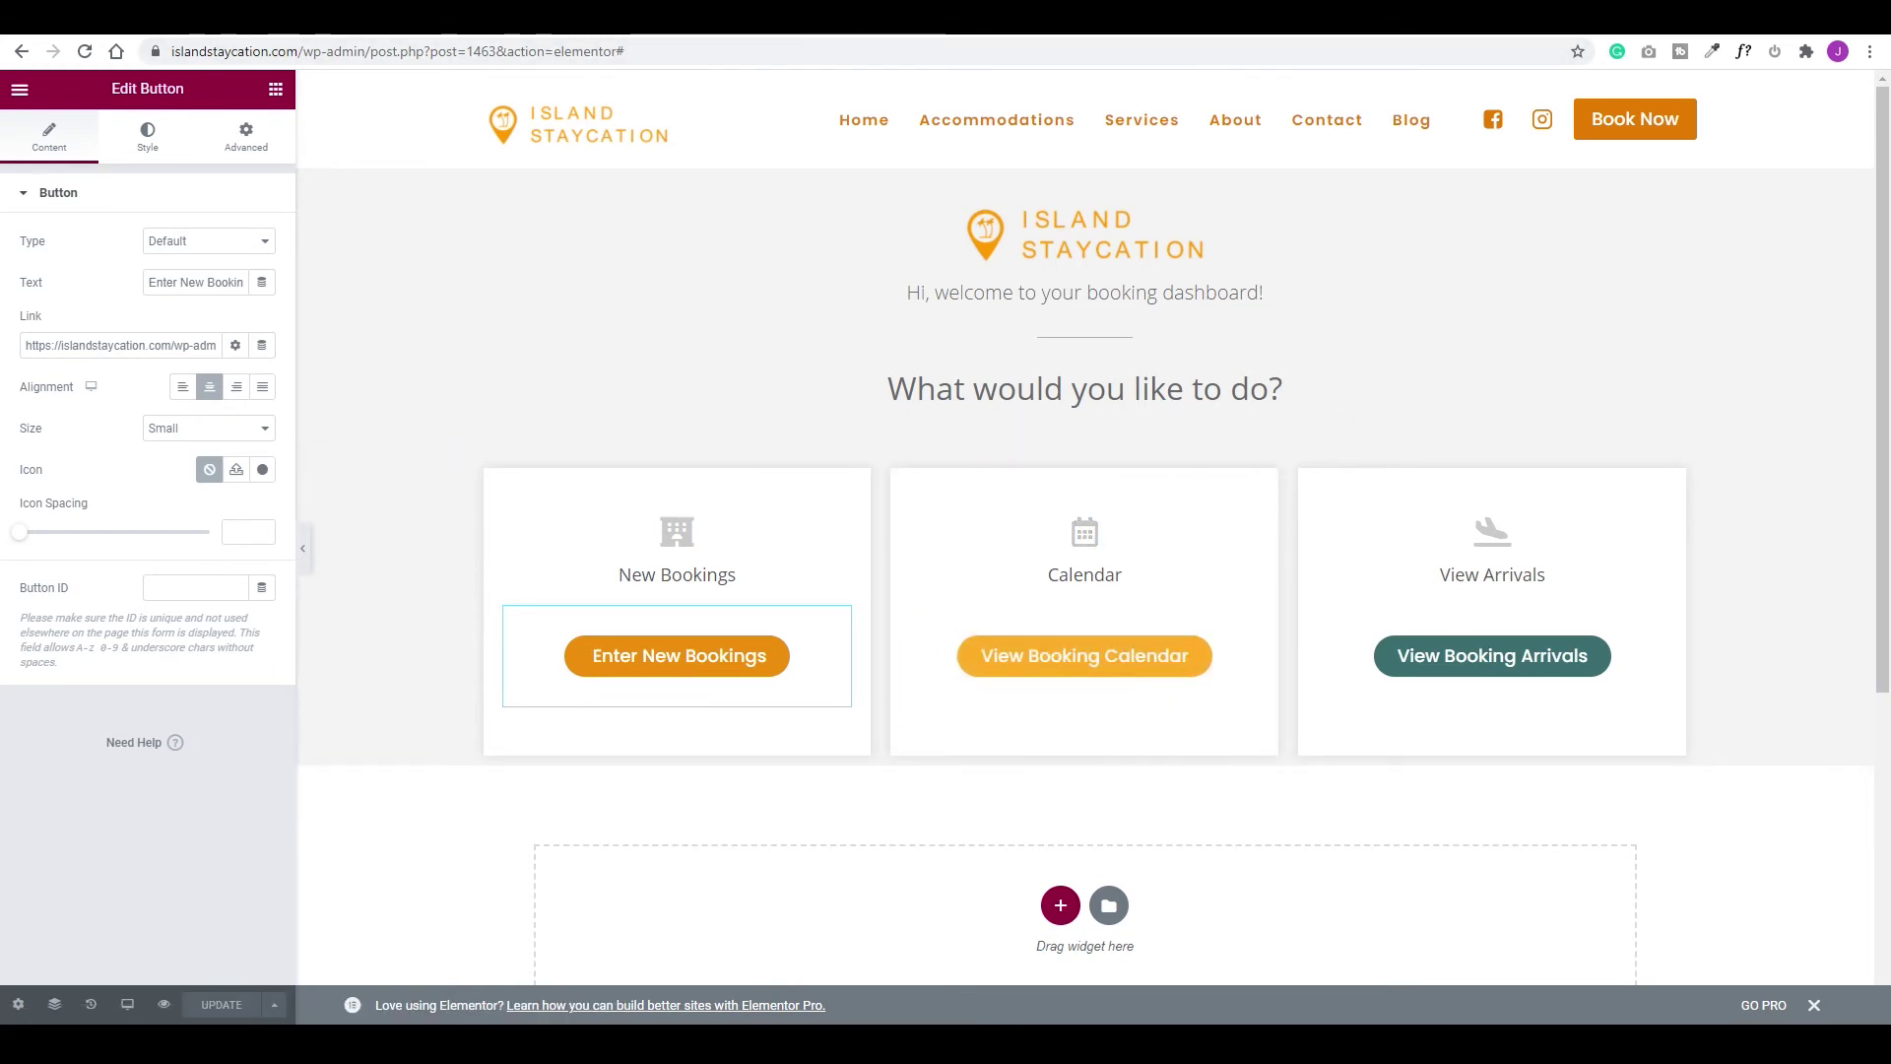
# Copy the link address of the Bookings Calendar page from the WordPress admin and return to the Elementor template
pyautogui.click(800, 33)
pyautogui.click(689, 34)
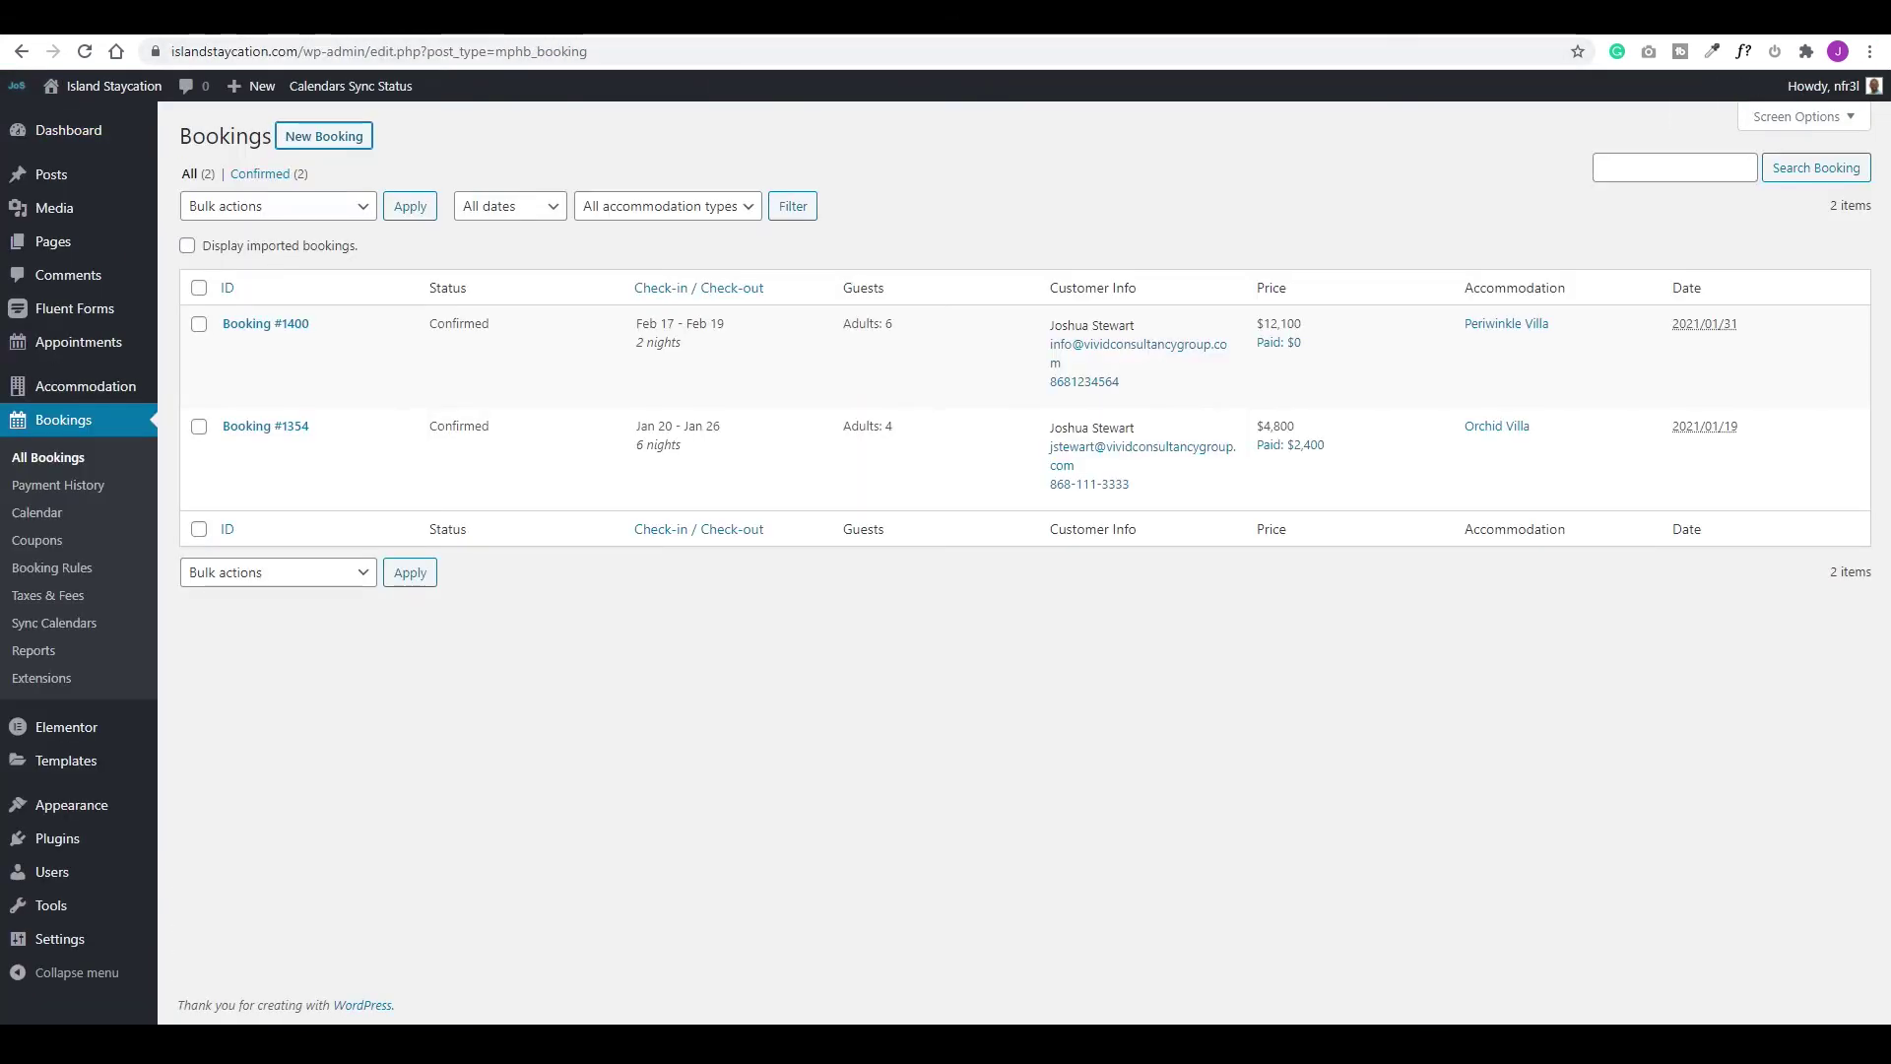
pyautogui.rightClick(47, 514)
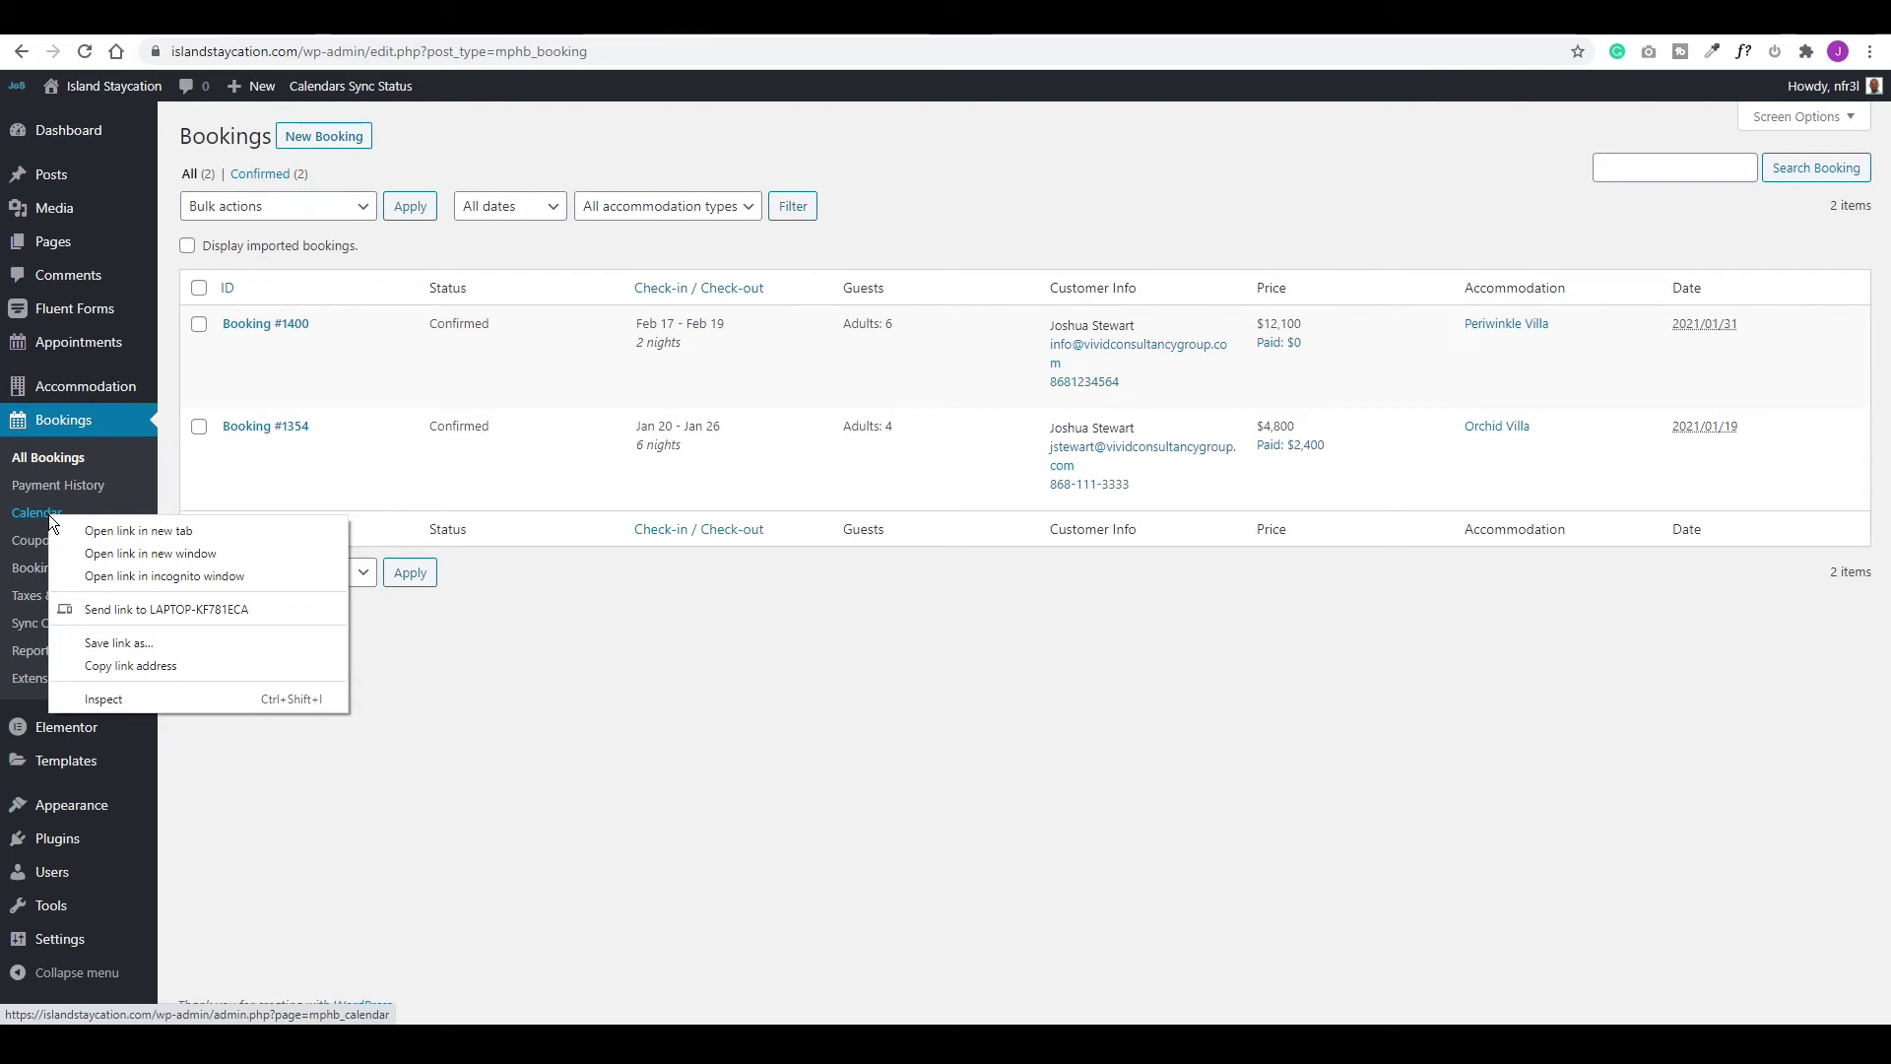
pyautogui.click(135, 668)
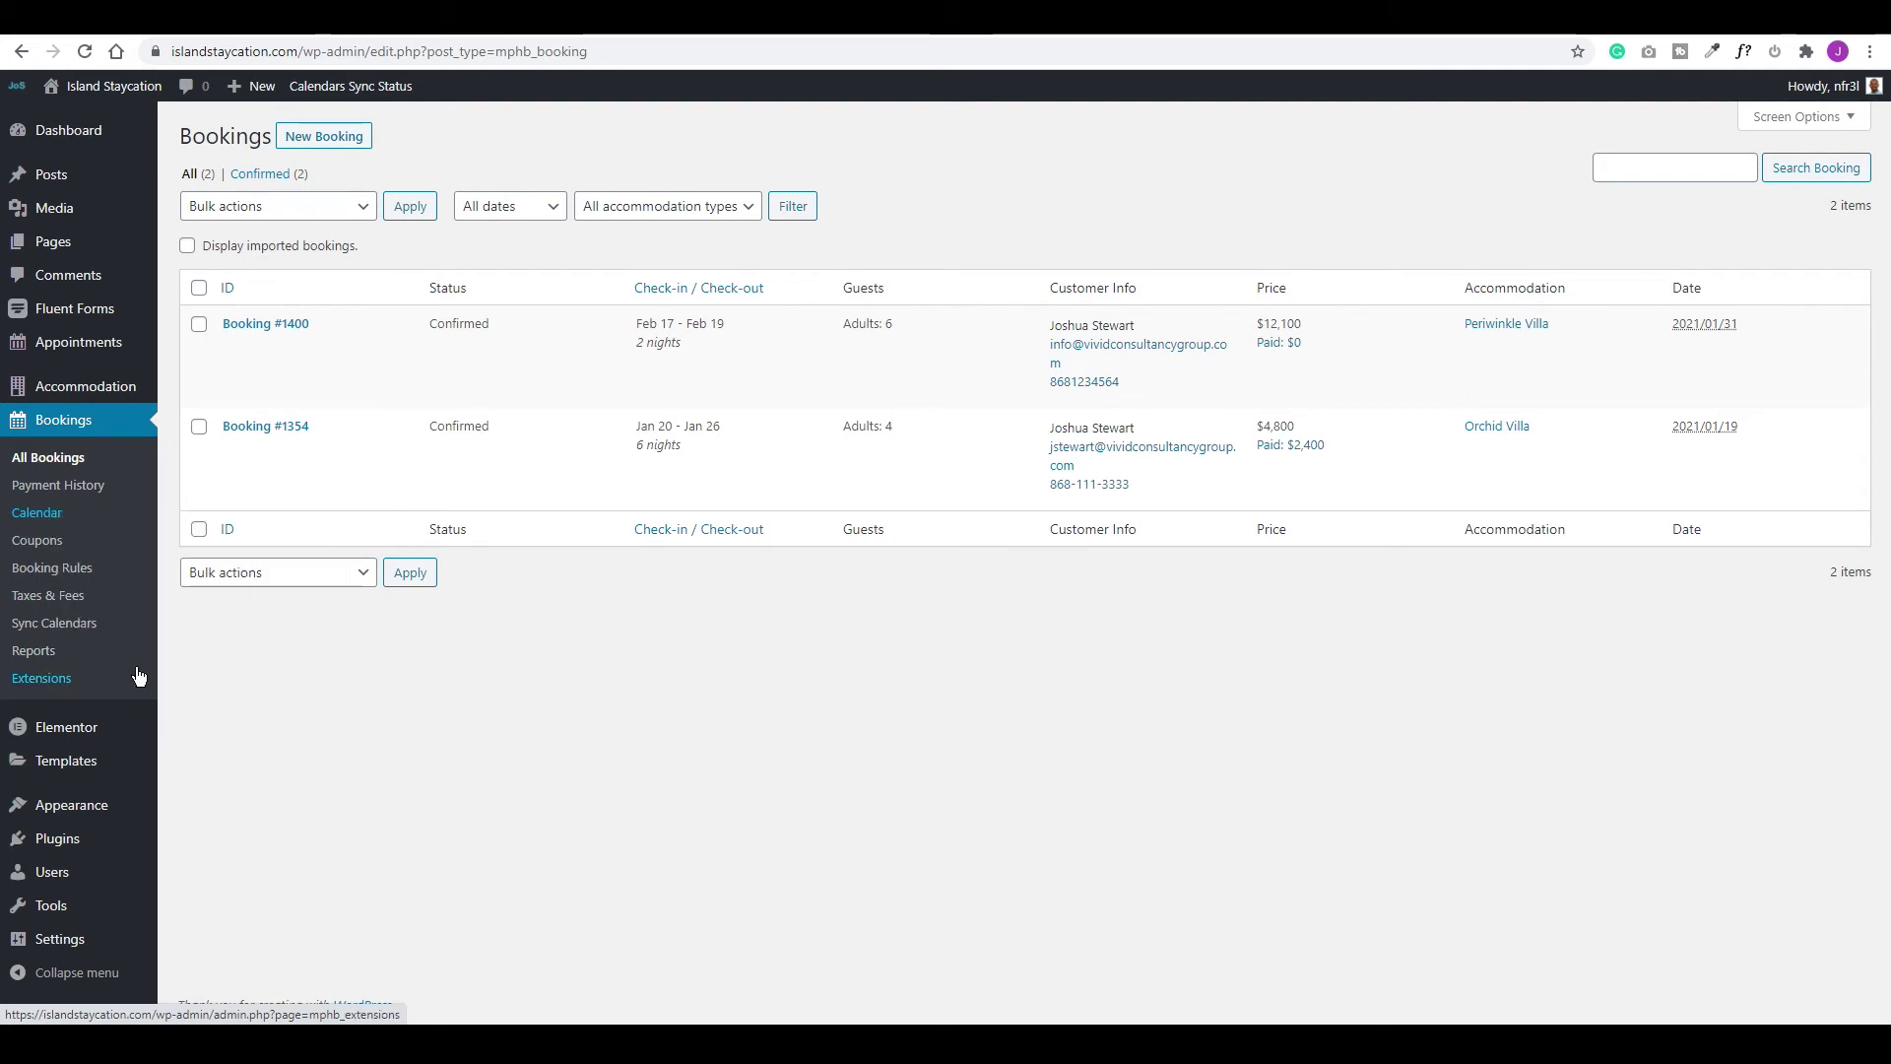
pyautogui.click(123, 34)
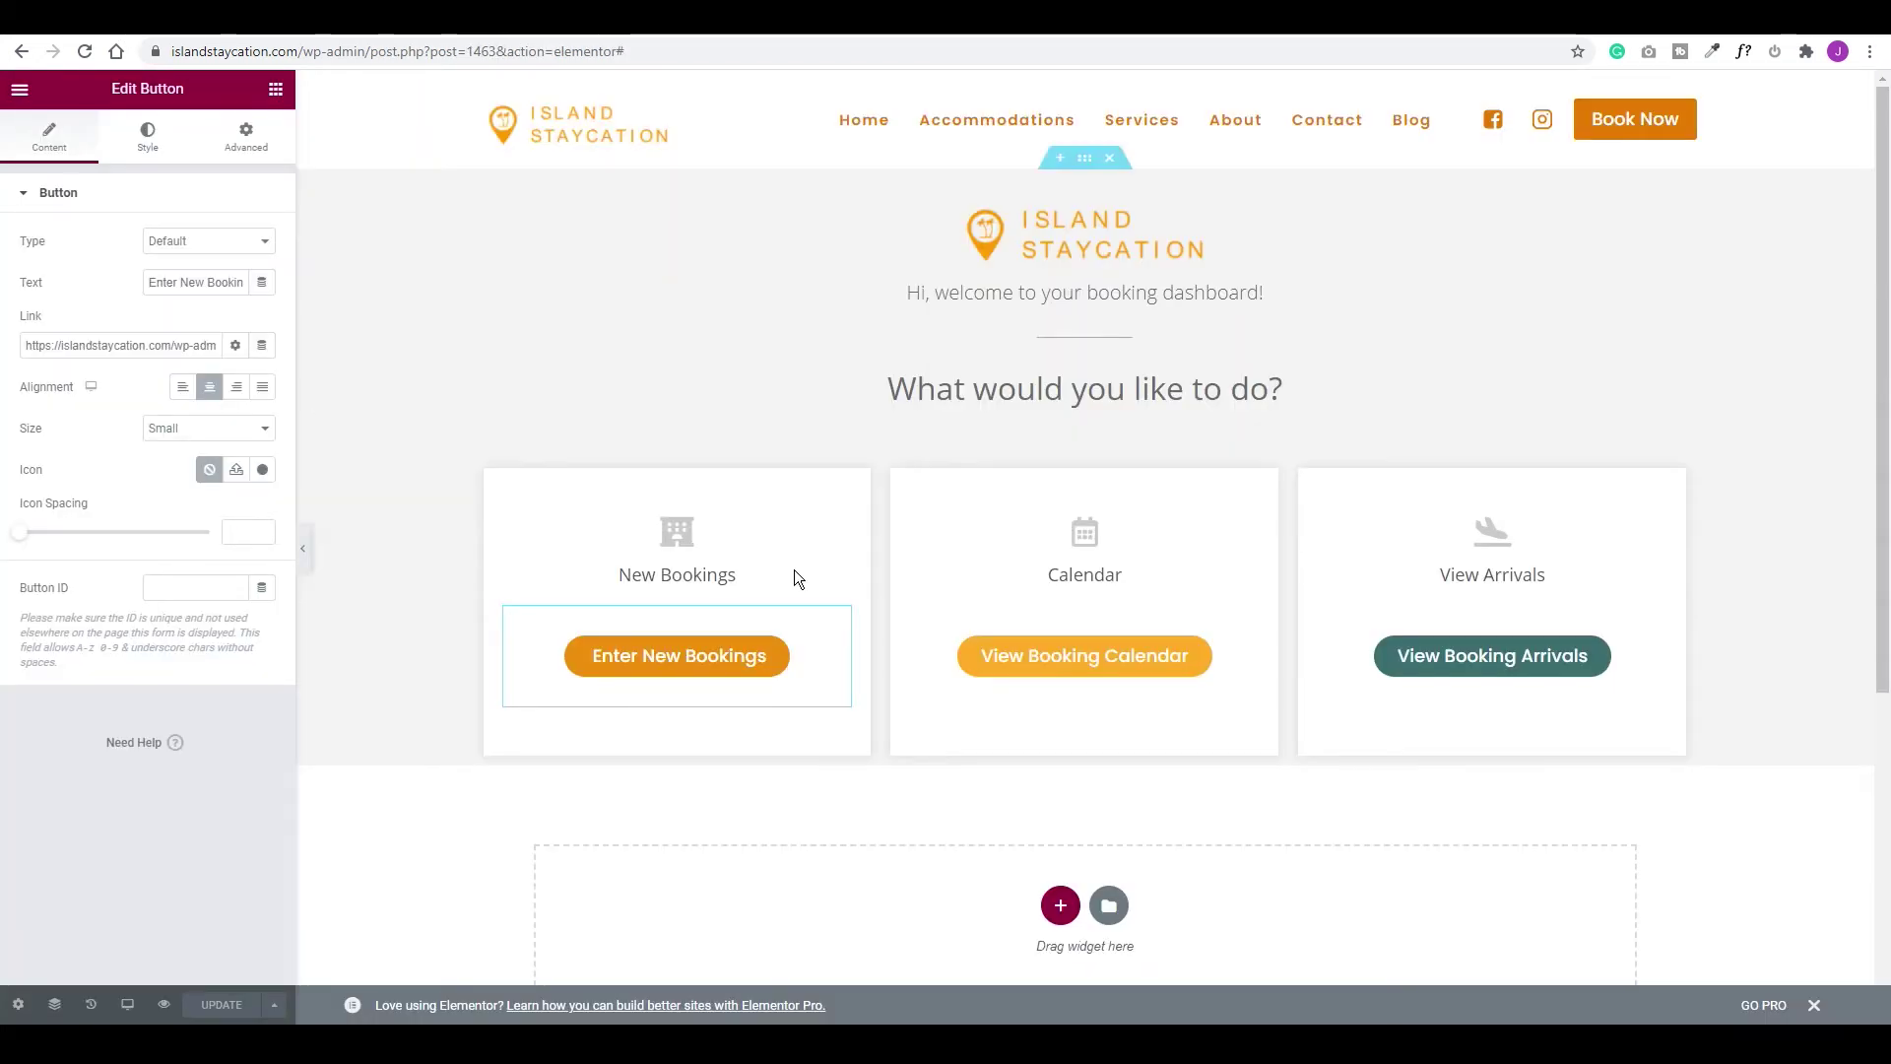
# Set the links of the Calendar icon box and the View Booking Calendar button to the copied admin.php?page=mphb_calendar address
pyautogui.click(1249, 533)
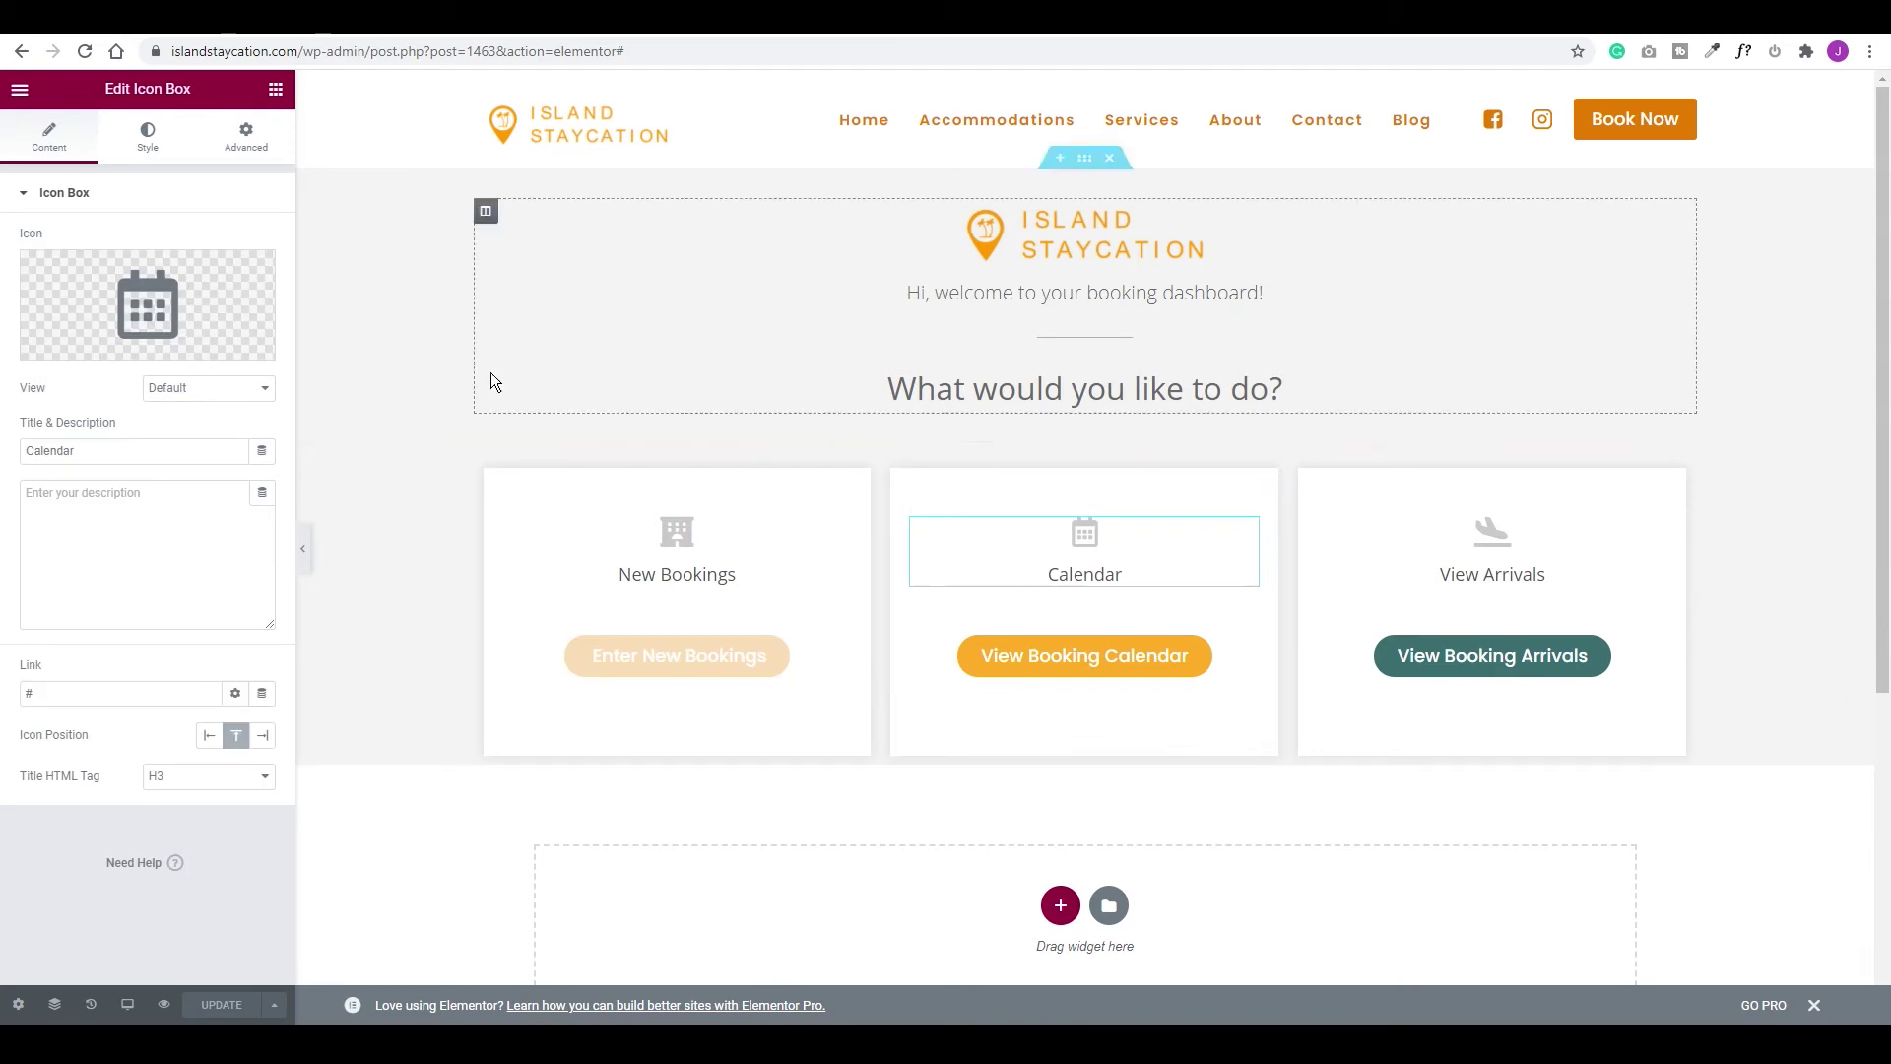
pyautogui.doubleClick(49, 695)
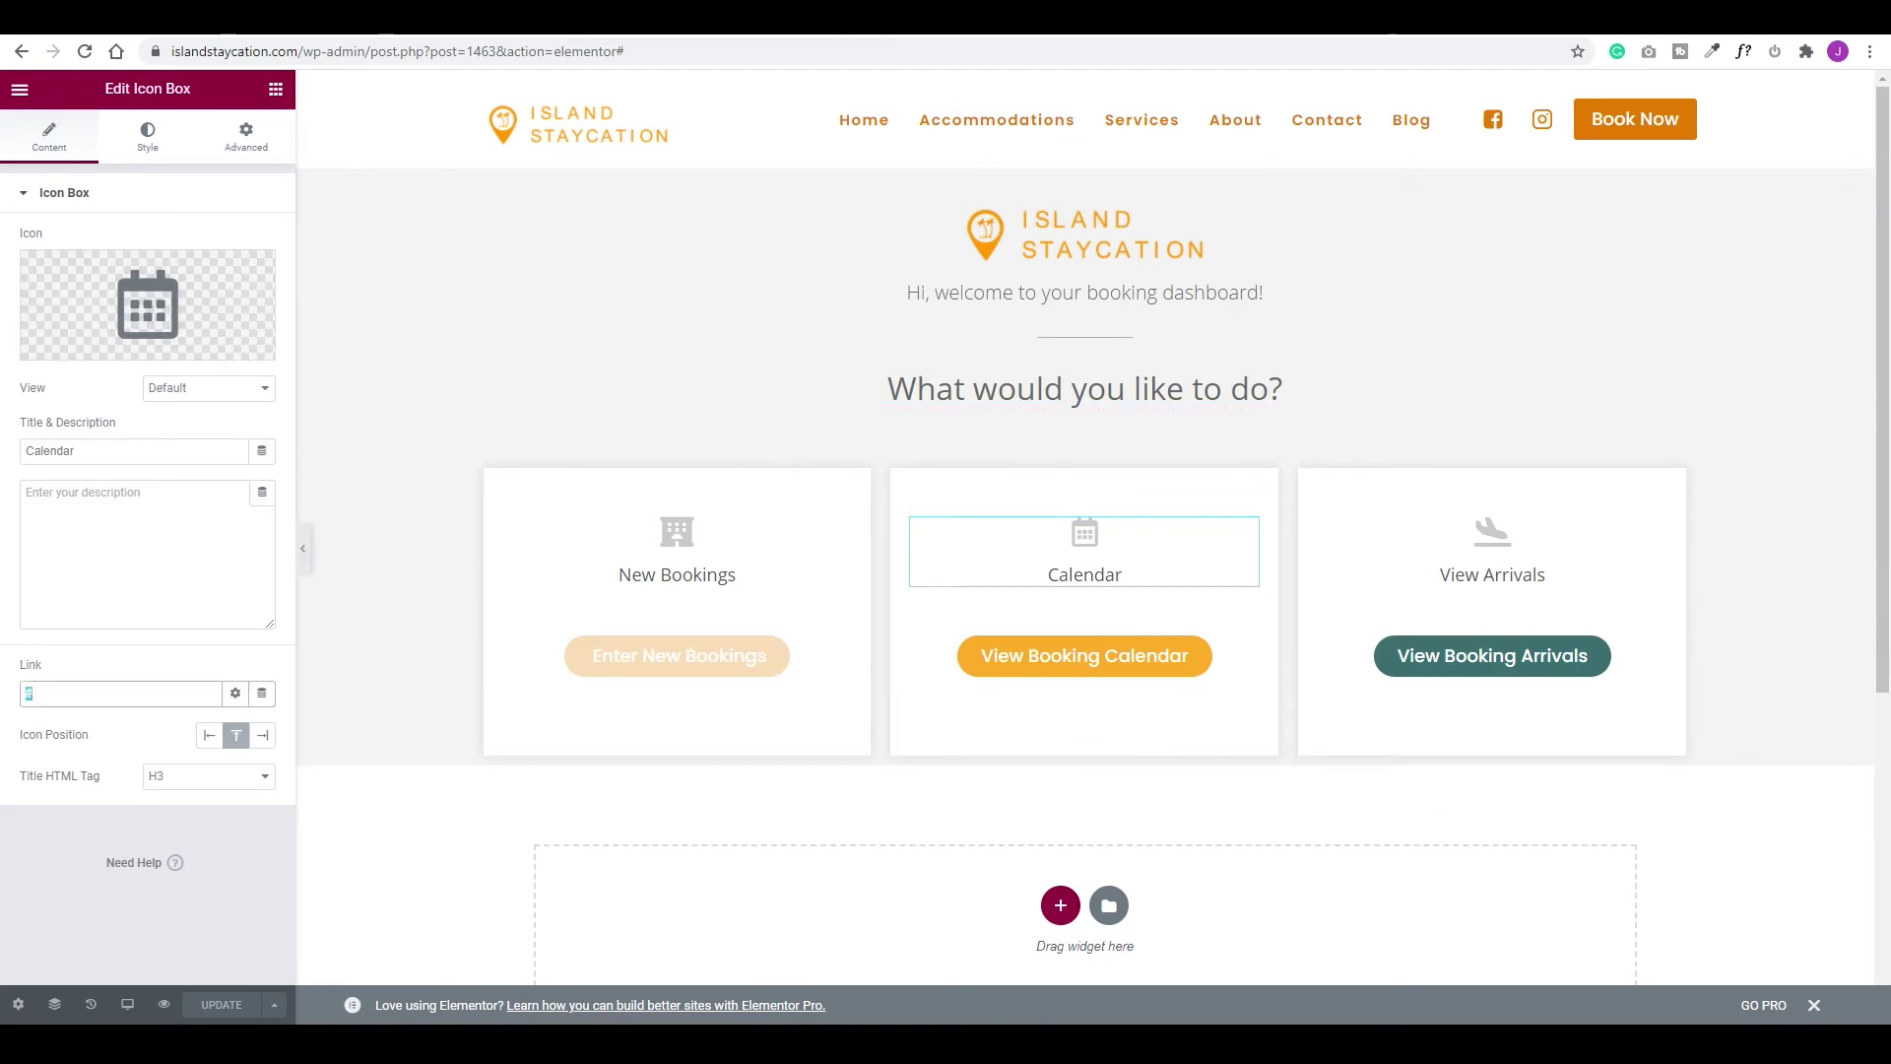
pyautogui.hotkey('ctrl', 'v')
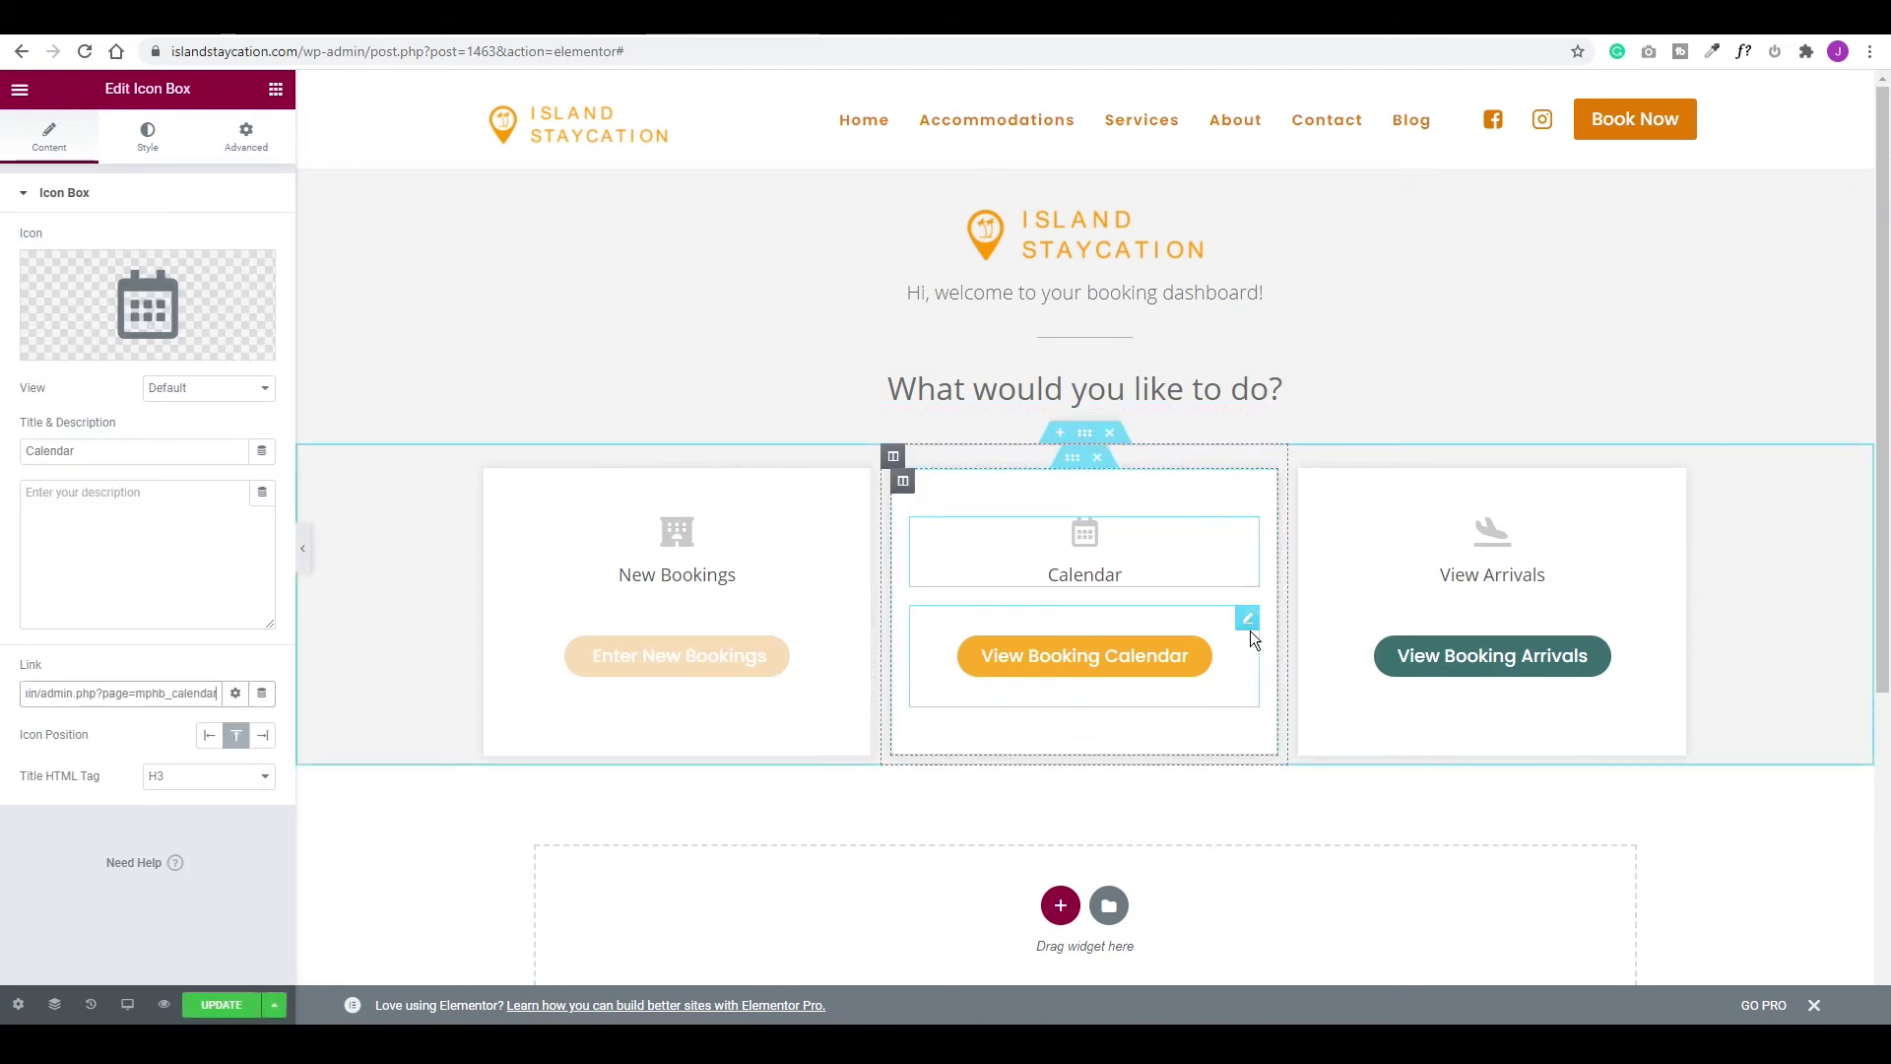
pyautogui.click(1247, 620)
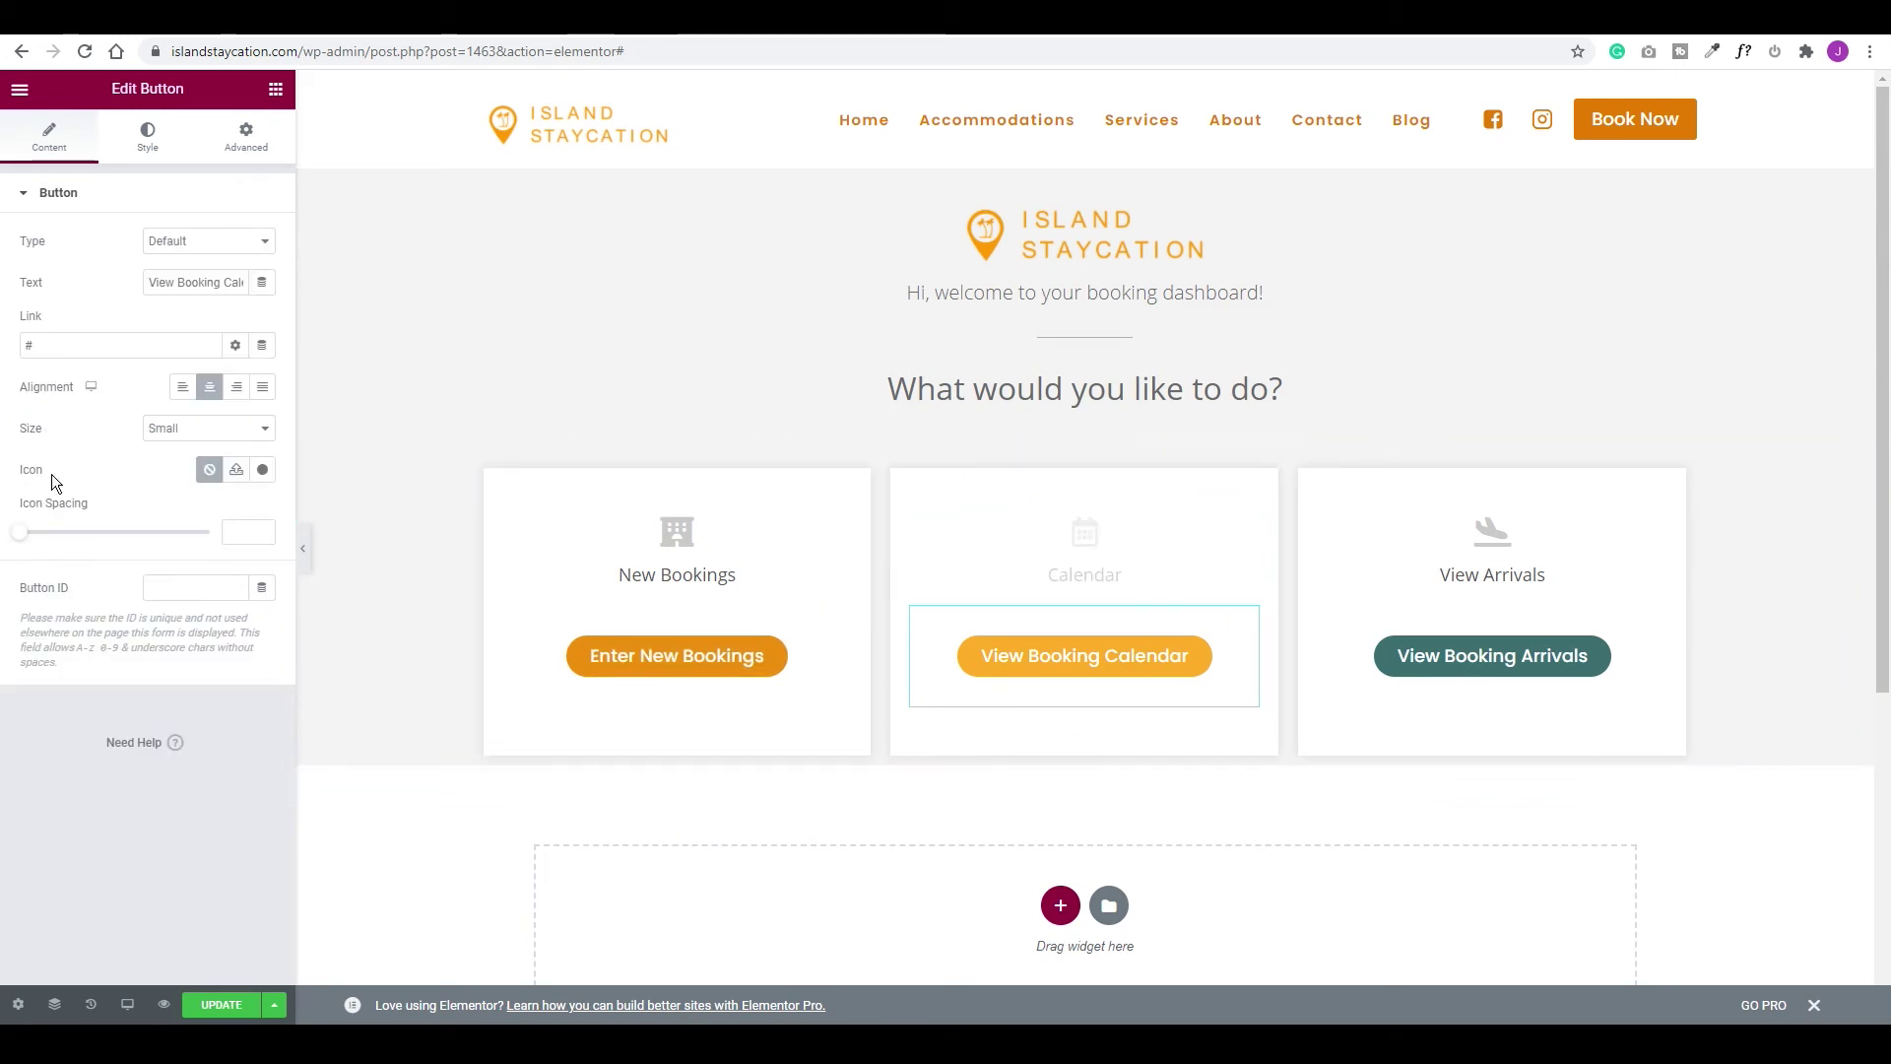
pyautogui.doubleClick(54, 348)
pyautogui.hotkey('ctrl', 'v')
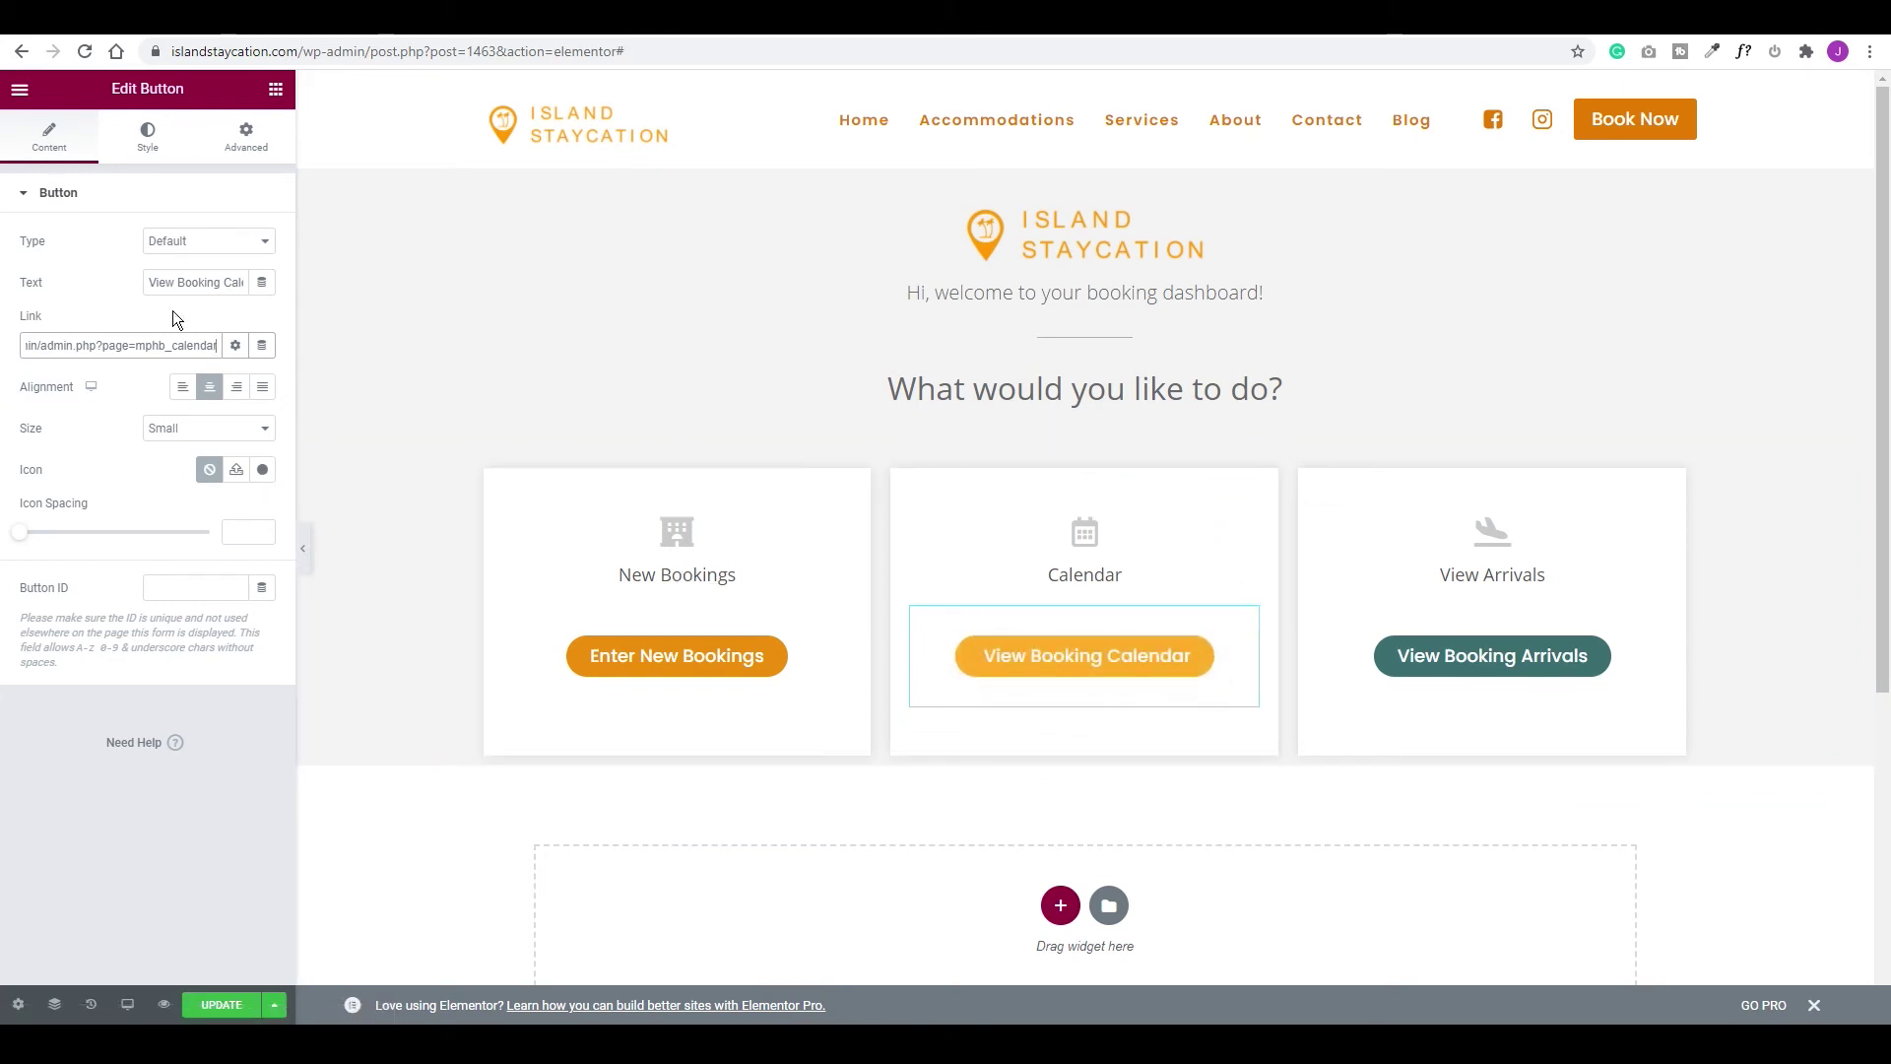
# Set the View Booking Calendar button's hover background colour to the orange #E09F34
pyautogui.click(130, 148)
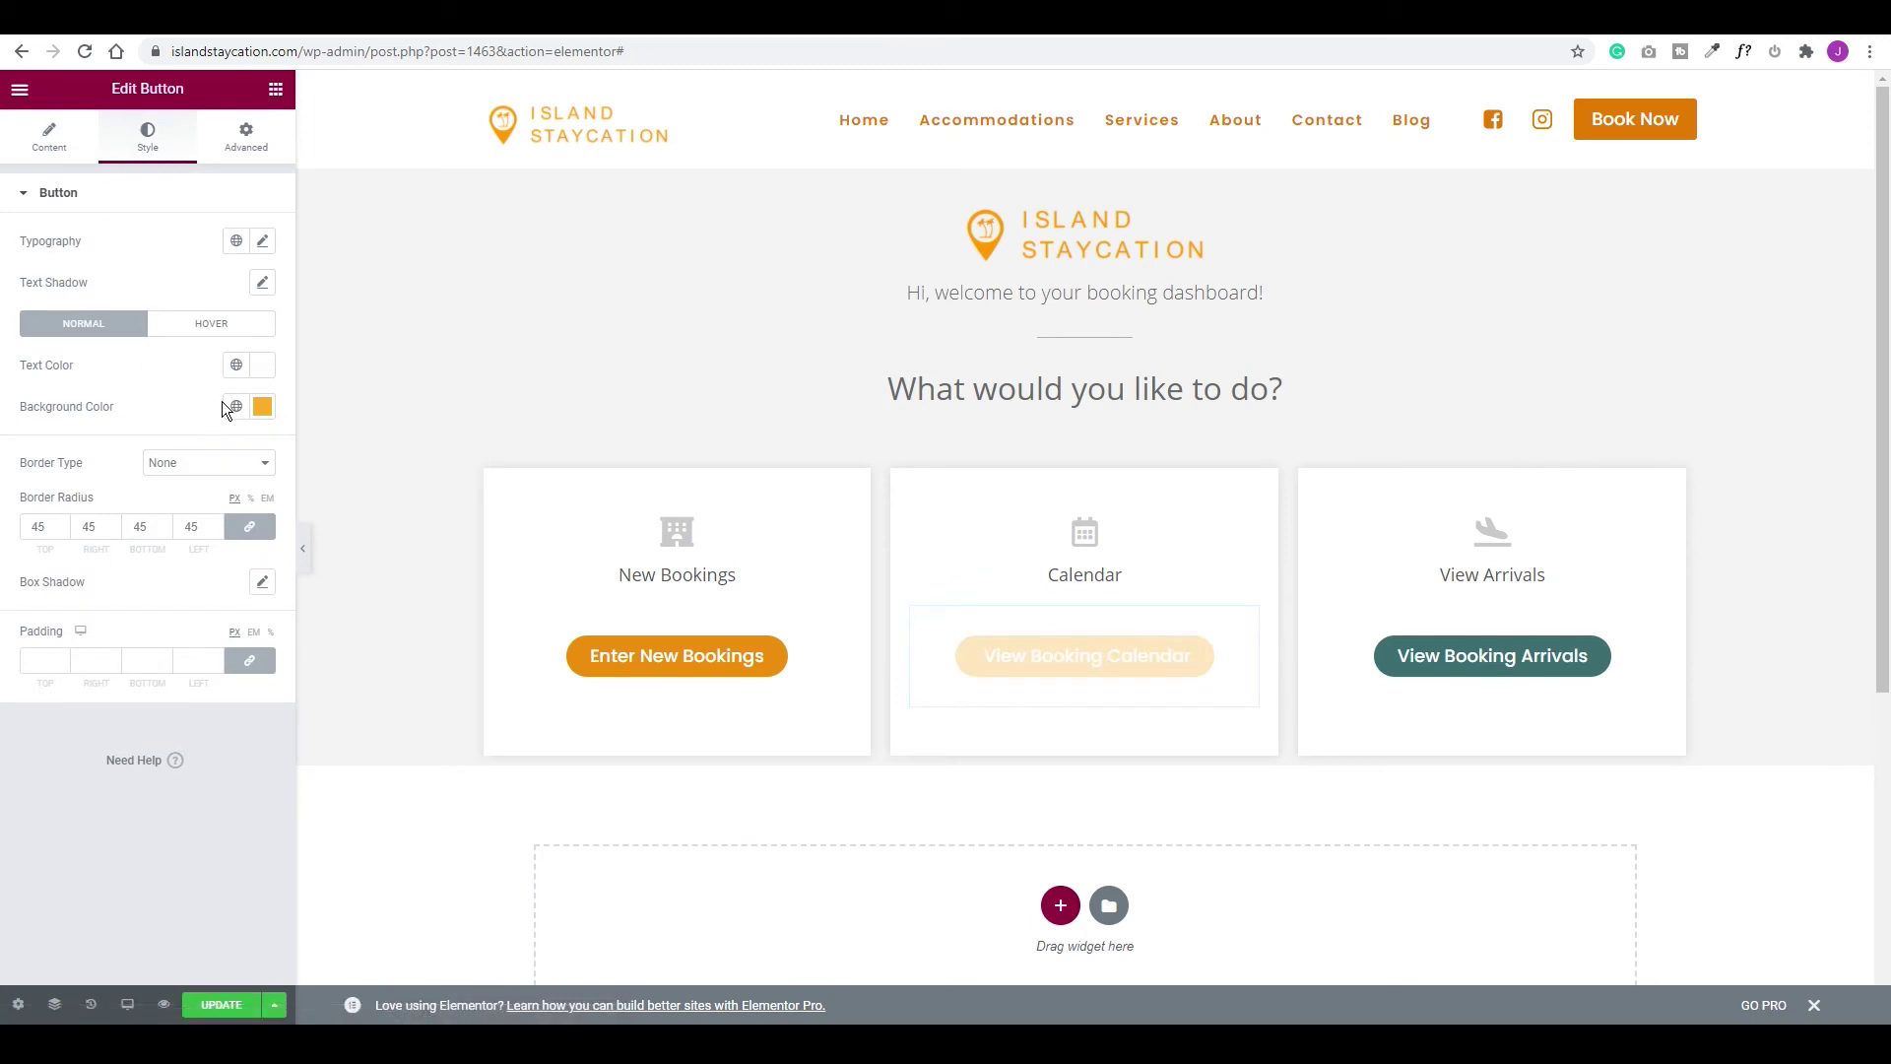
pyautogui.click(213, 327)
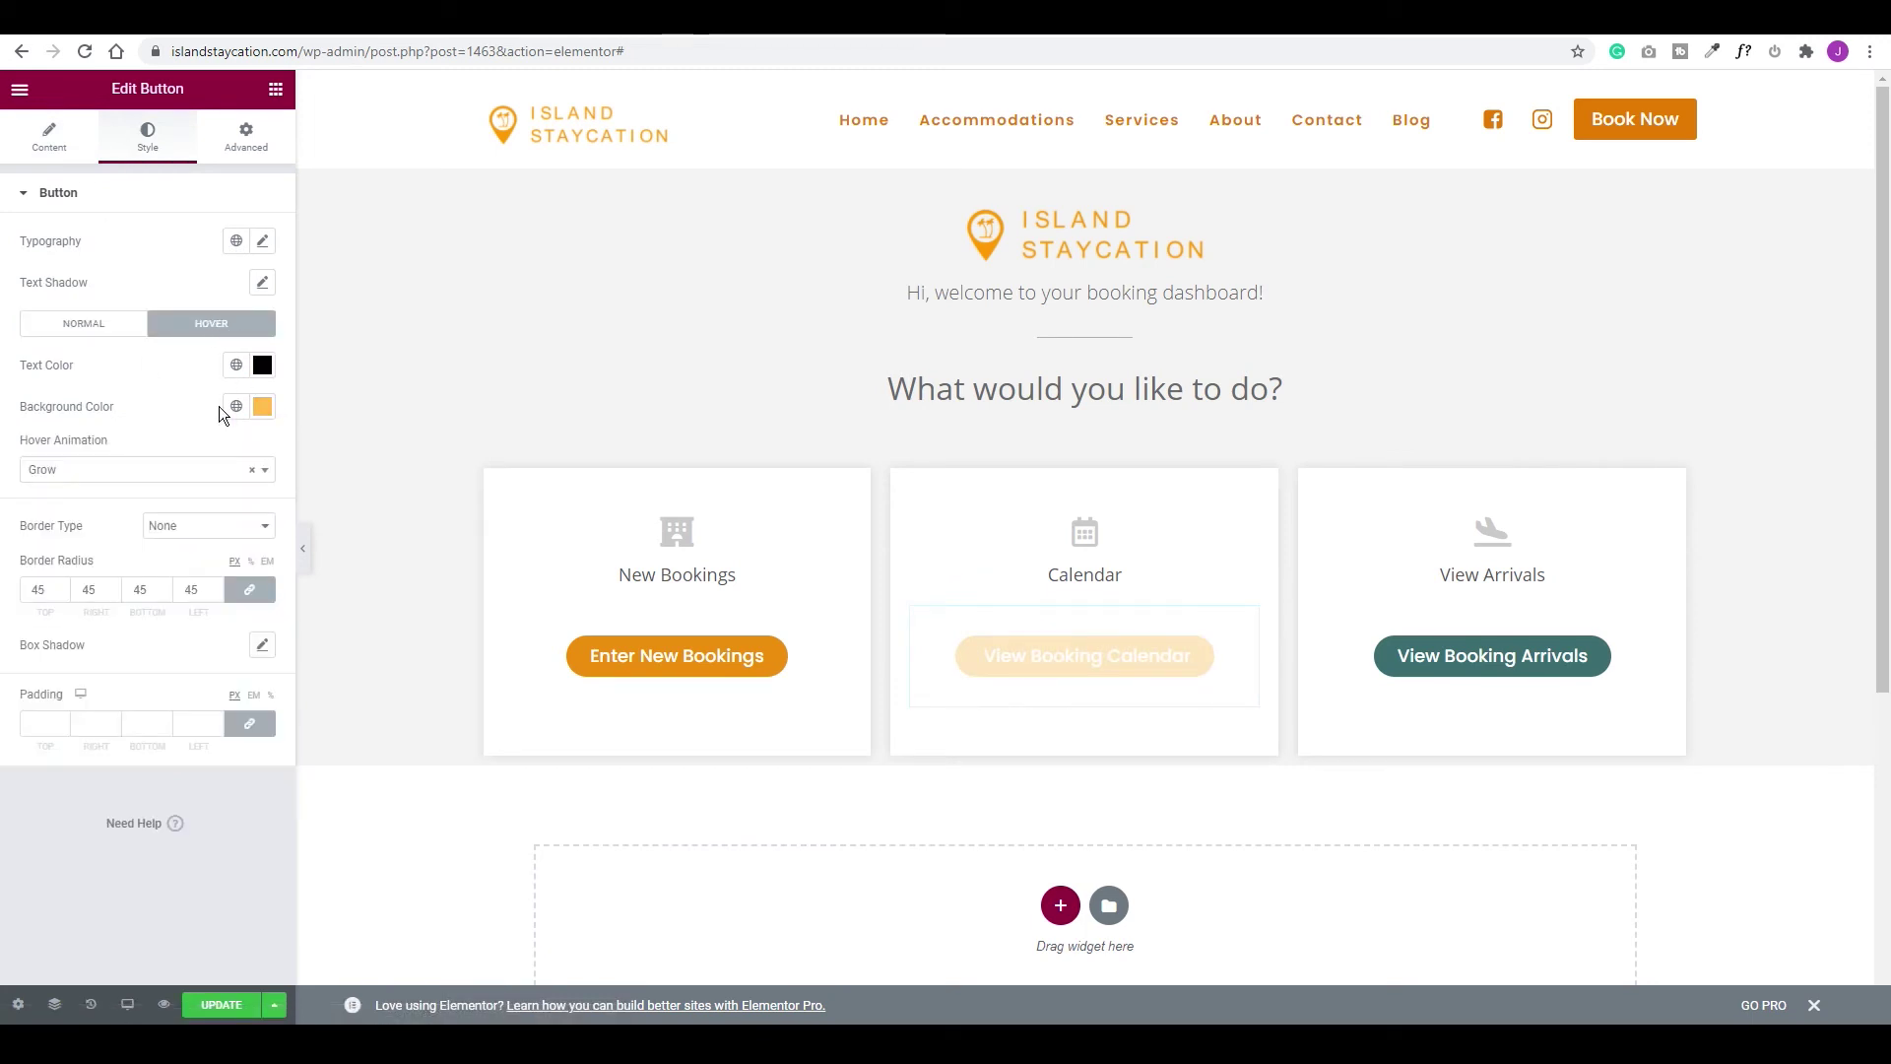
pyautogui.click(242, 409)
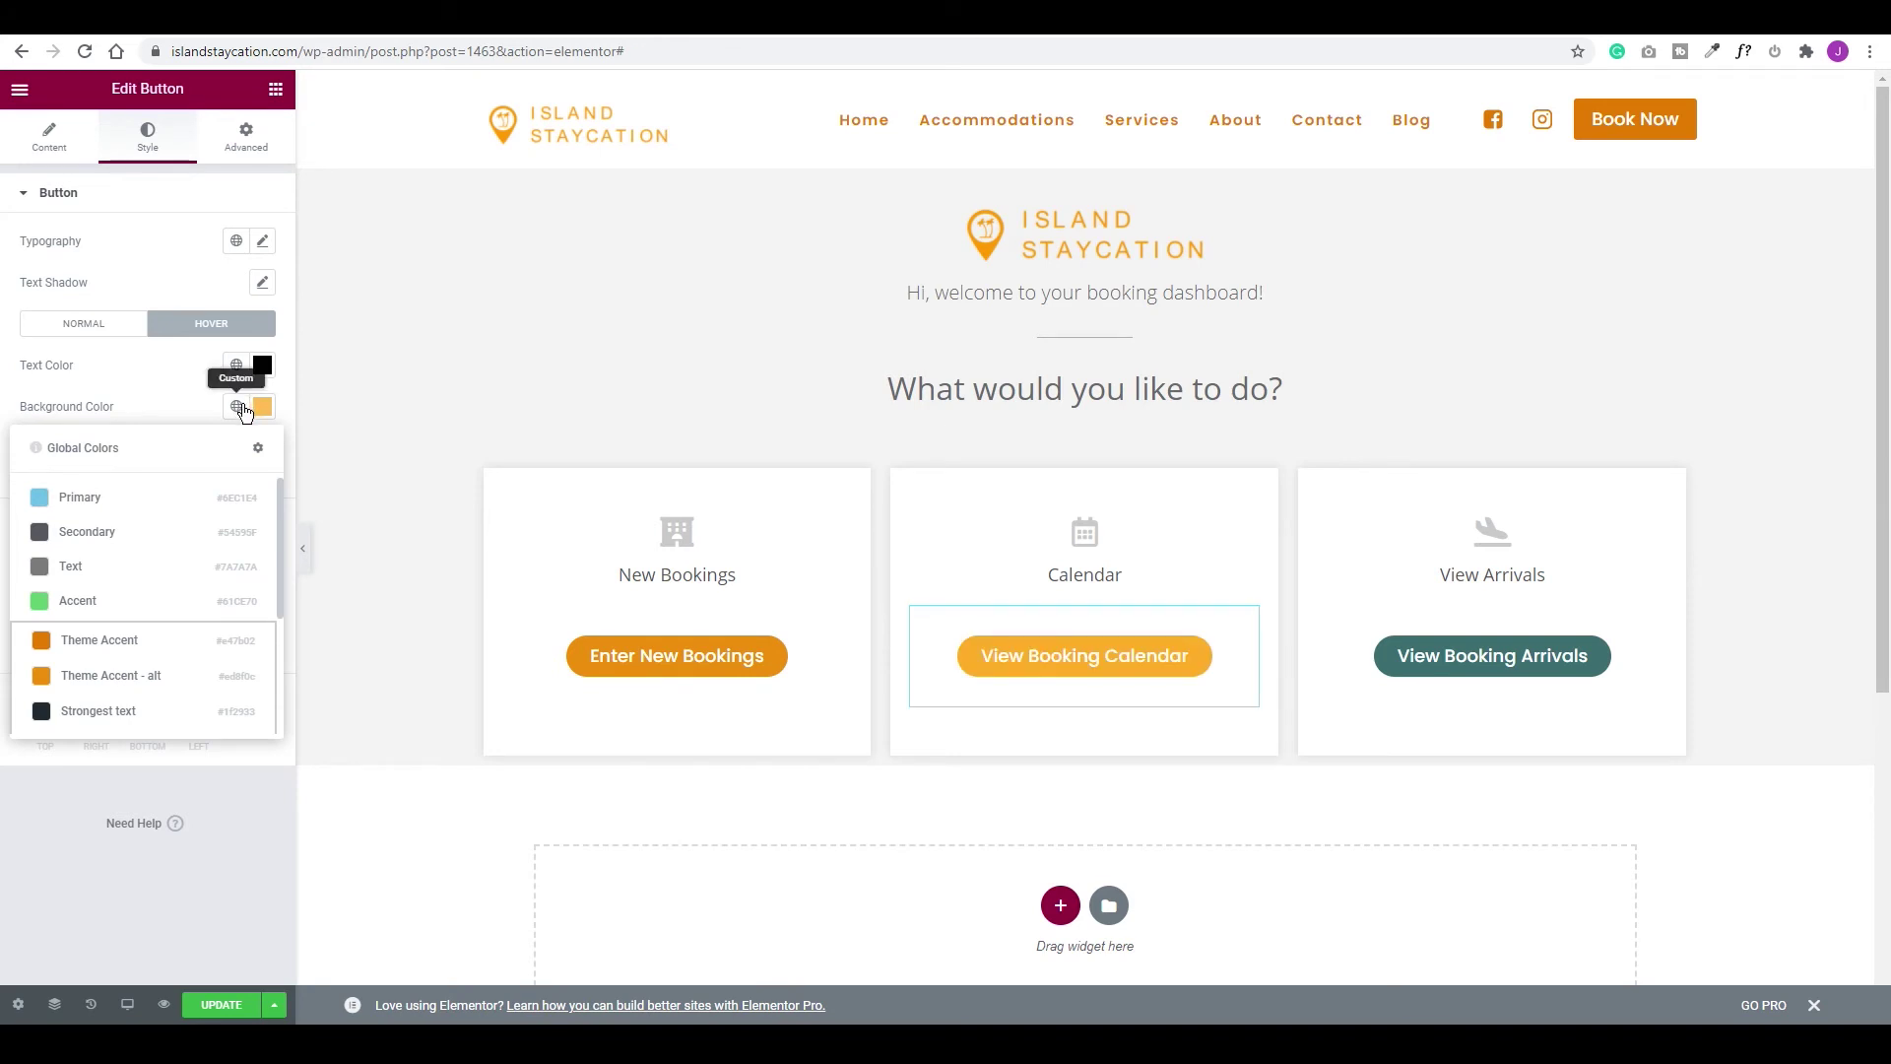
pyautogui.click(262, 406)
pyautogui.moveTo(201, 495); pyautogui.dragTo(197, 552)
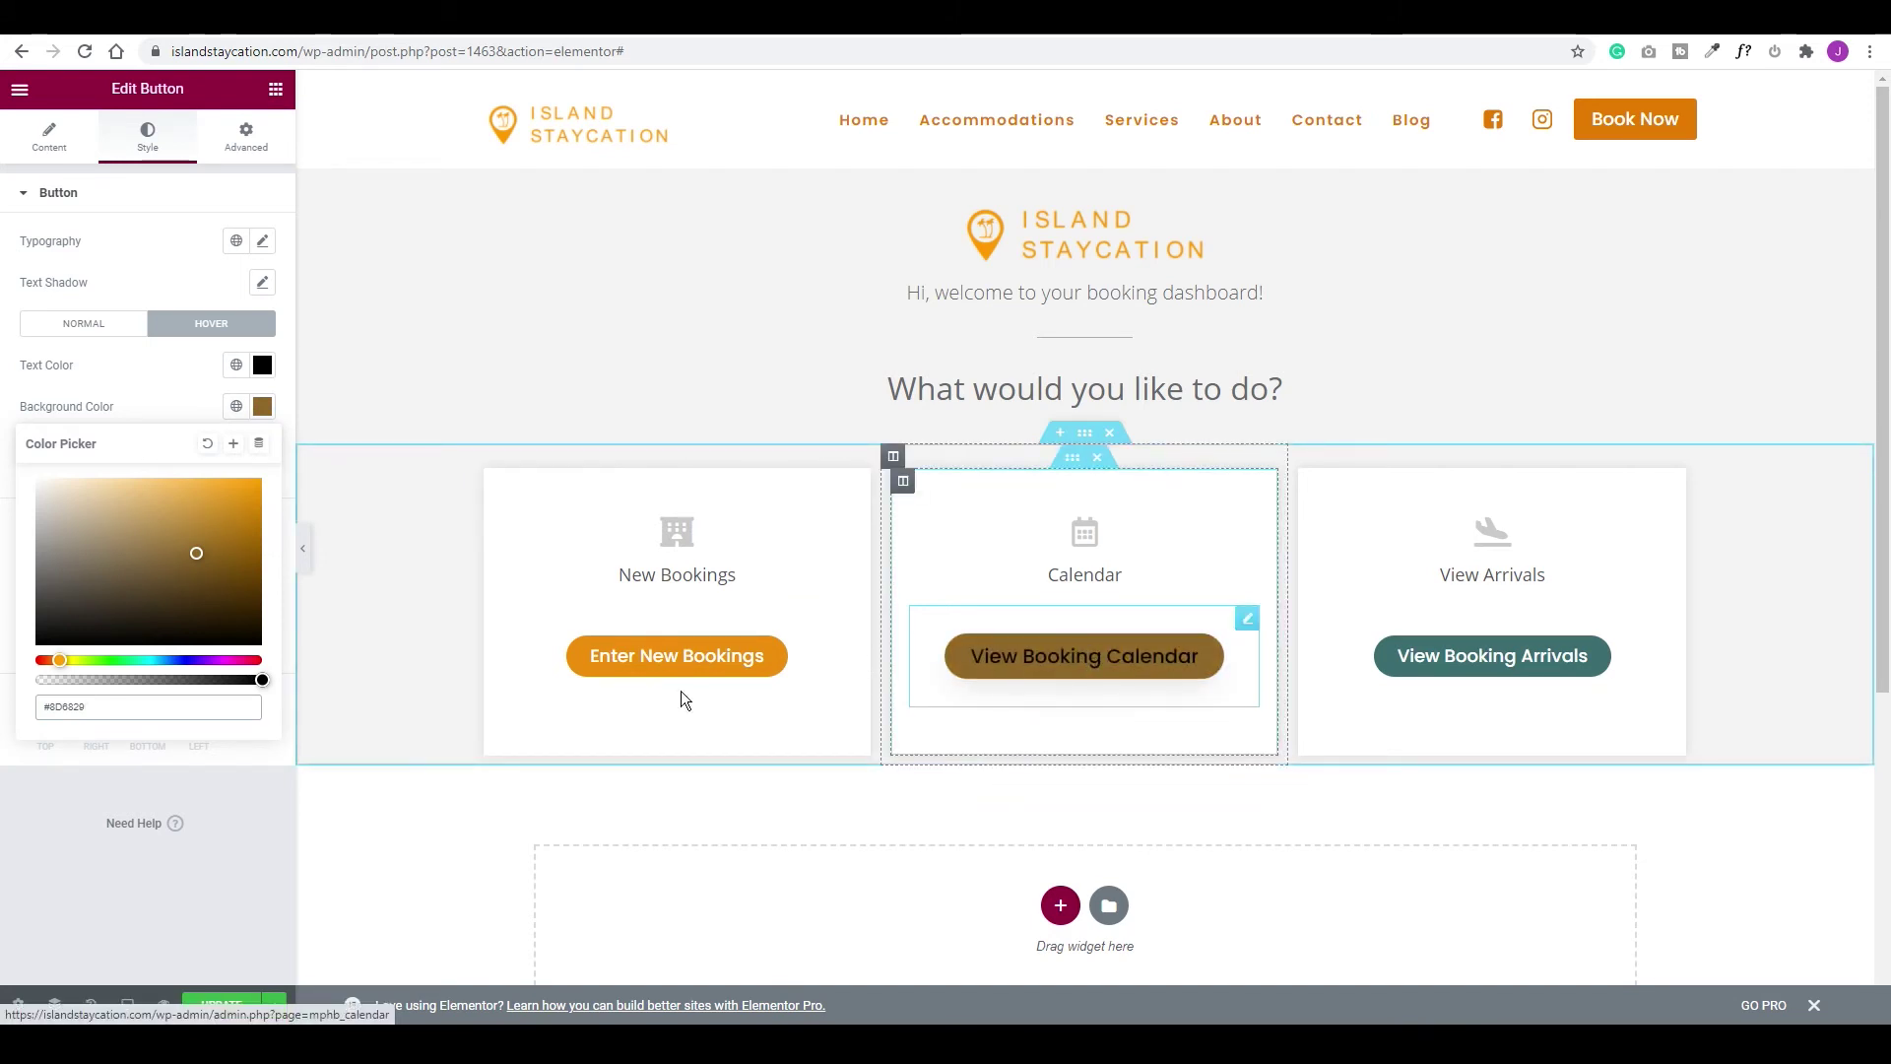
pyautogui.click(206, 444)
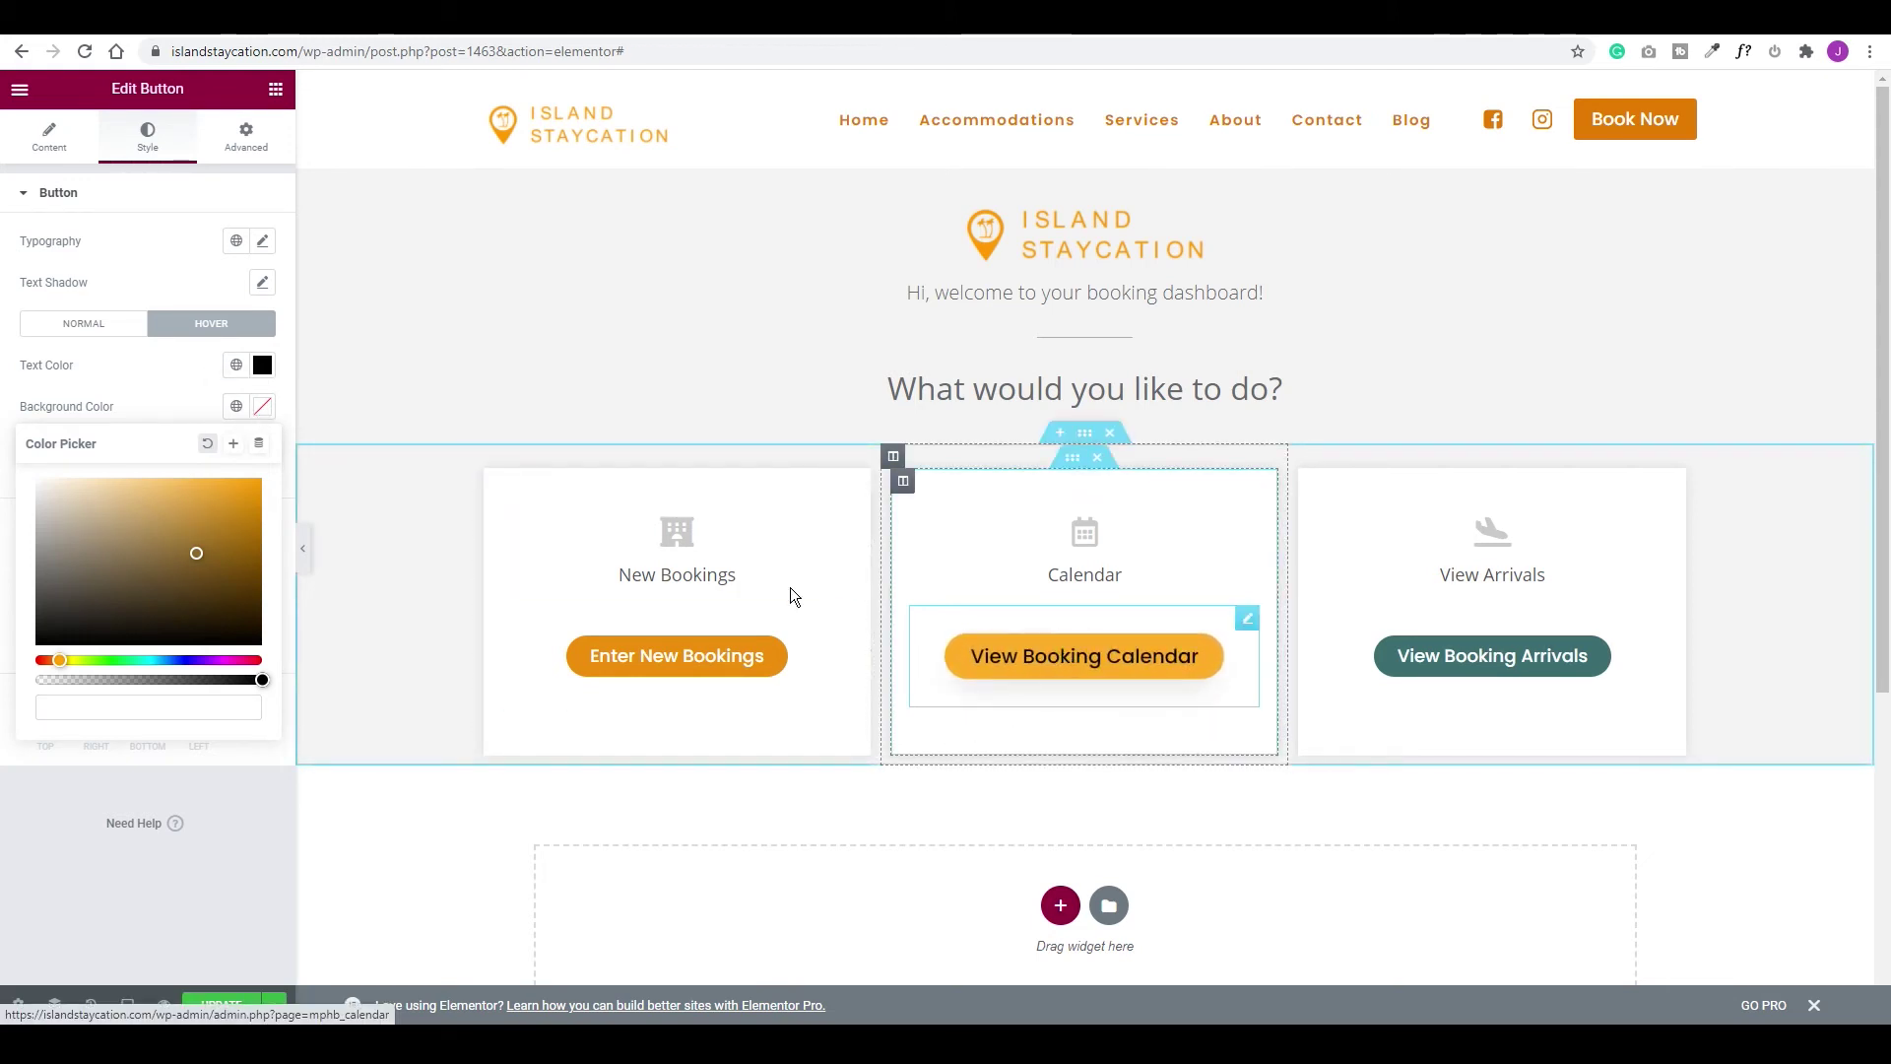
pyautogui.click(223, 513)
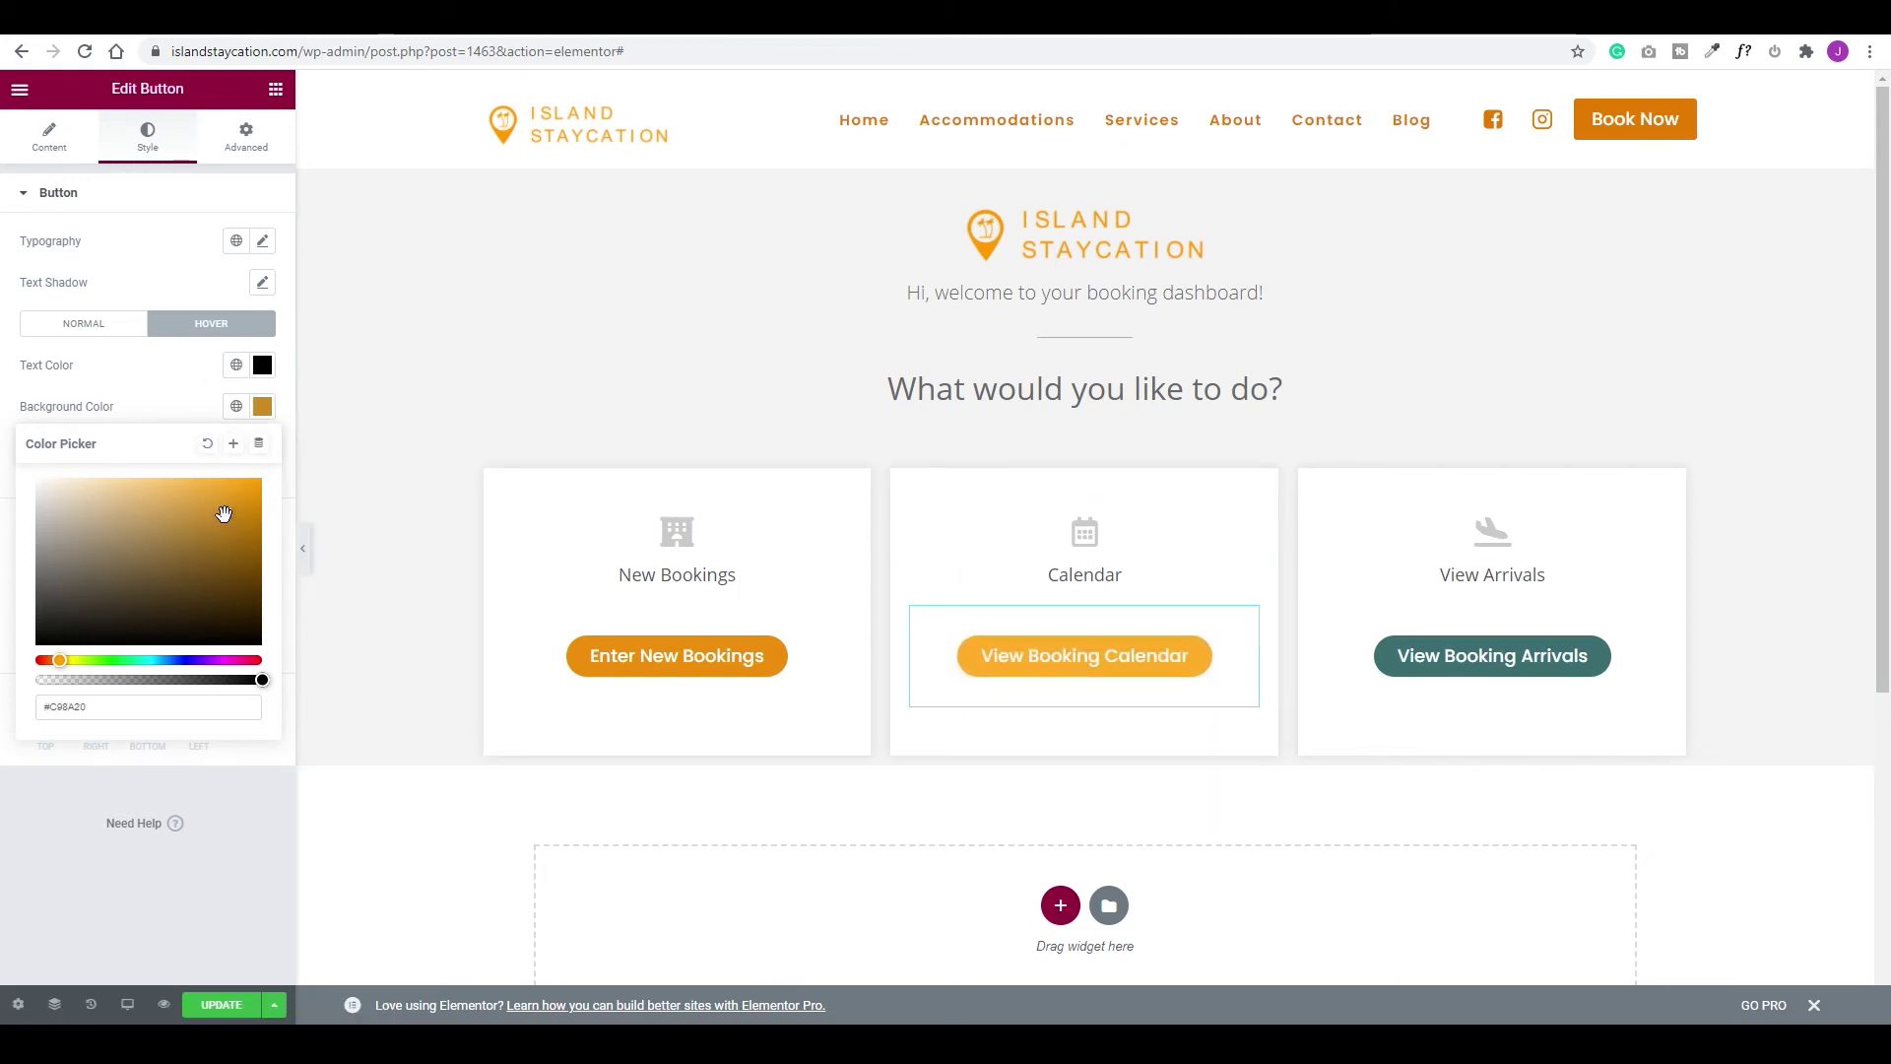
pyautogui.moveTo(229, 507); pyautogui.dragTo(232, 490)
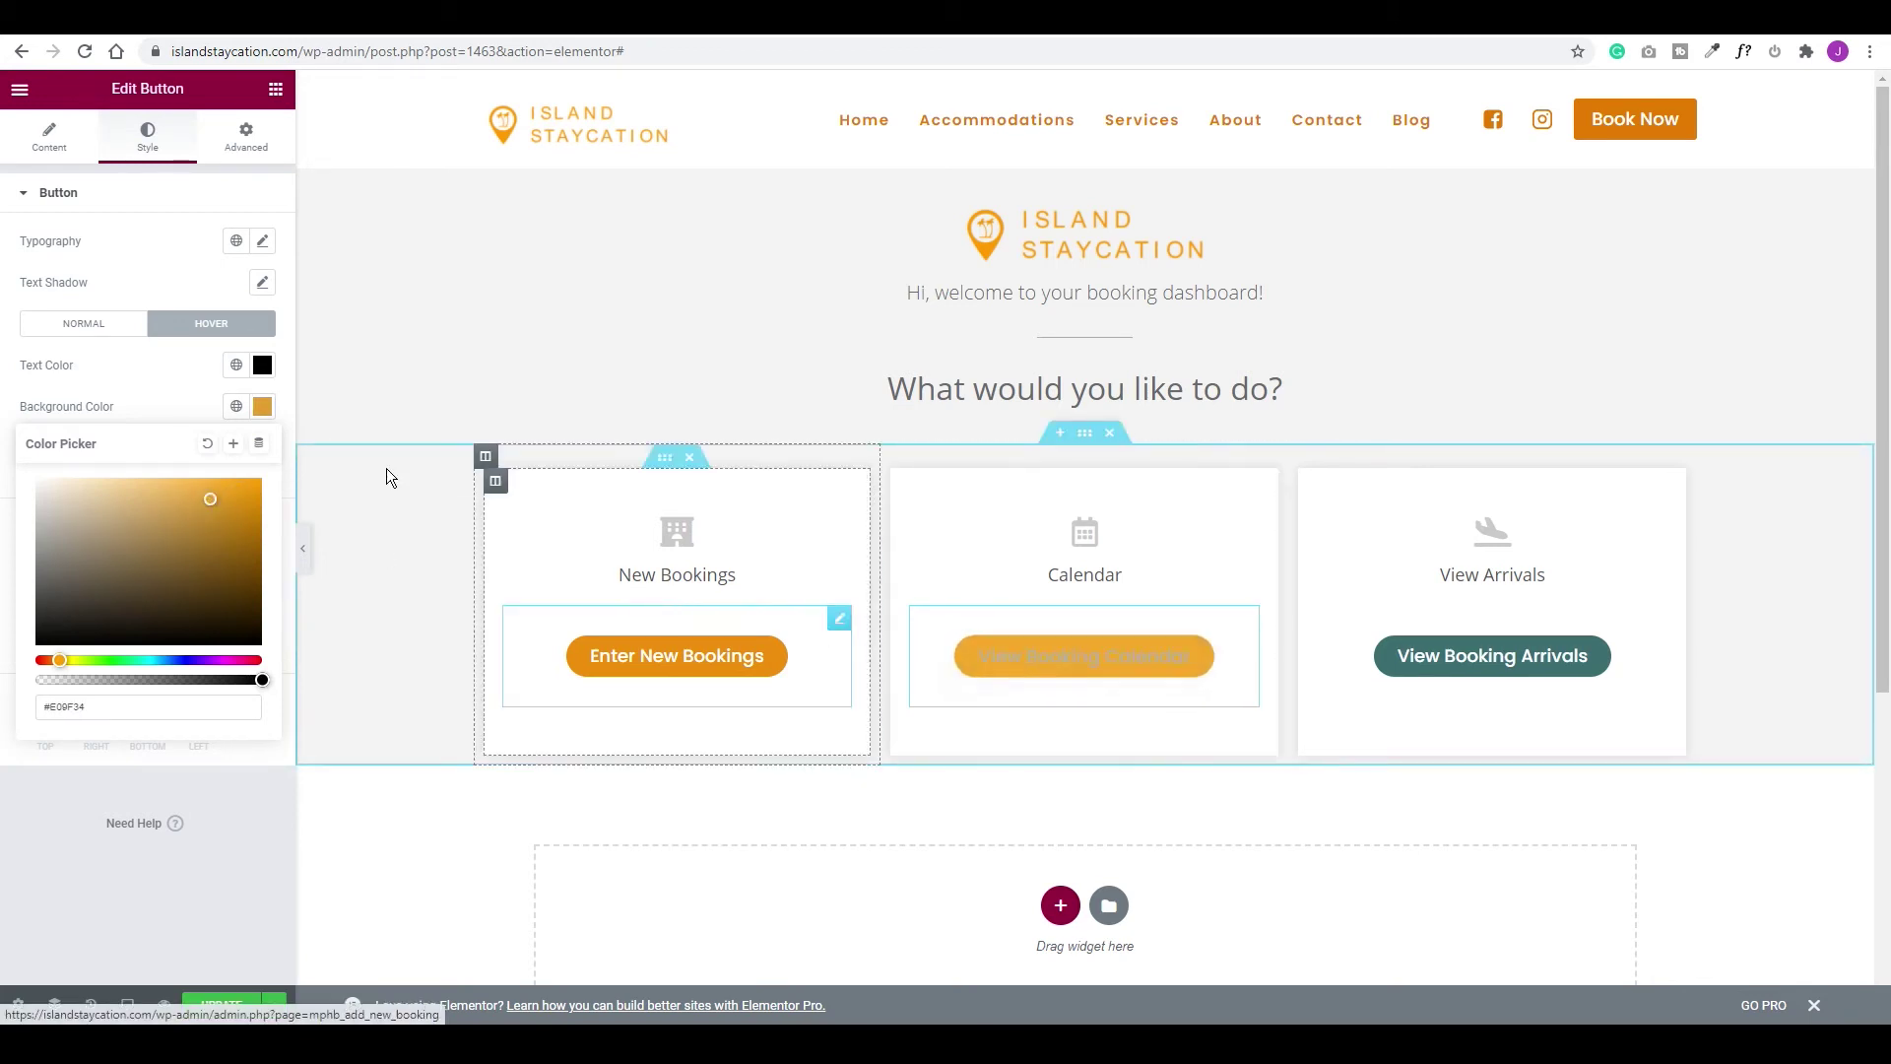
pyautogui.click(177, 405)
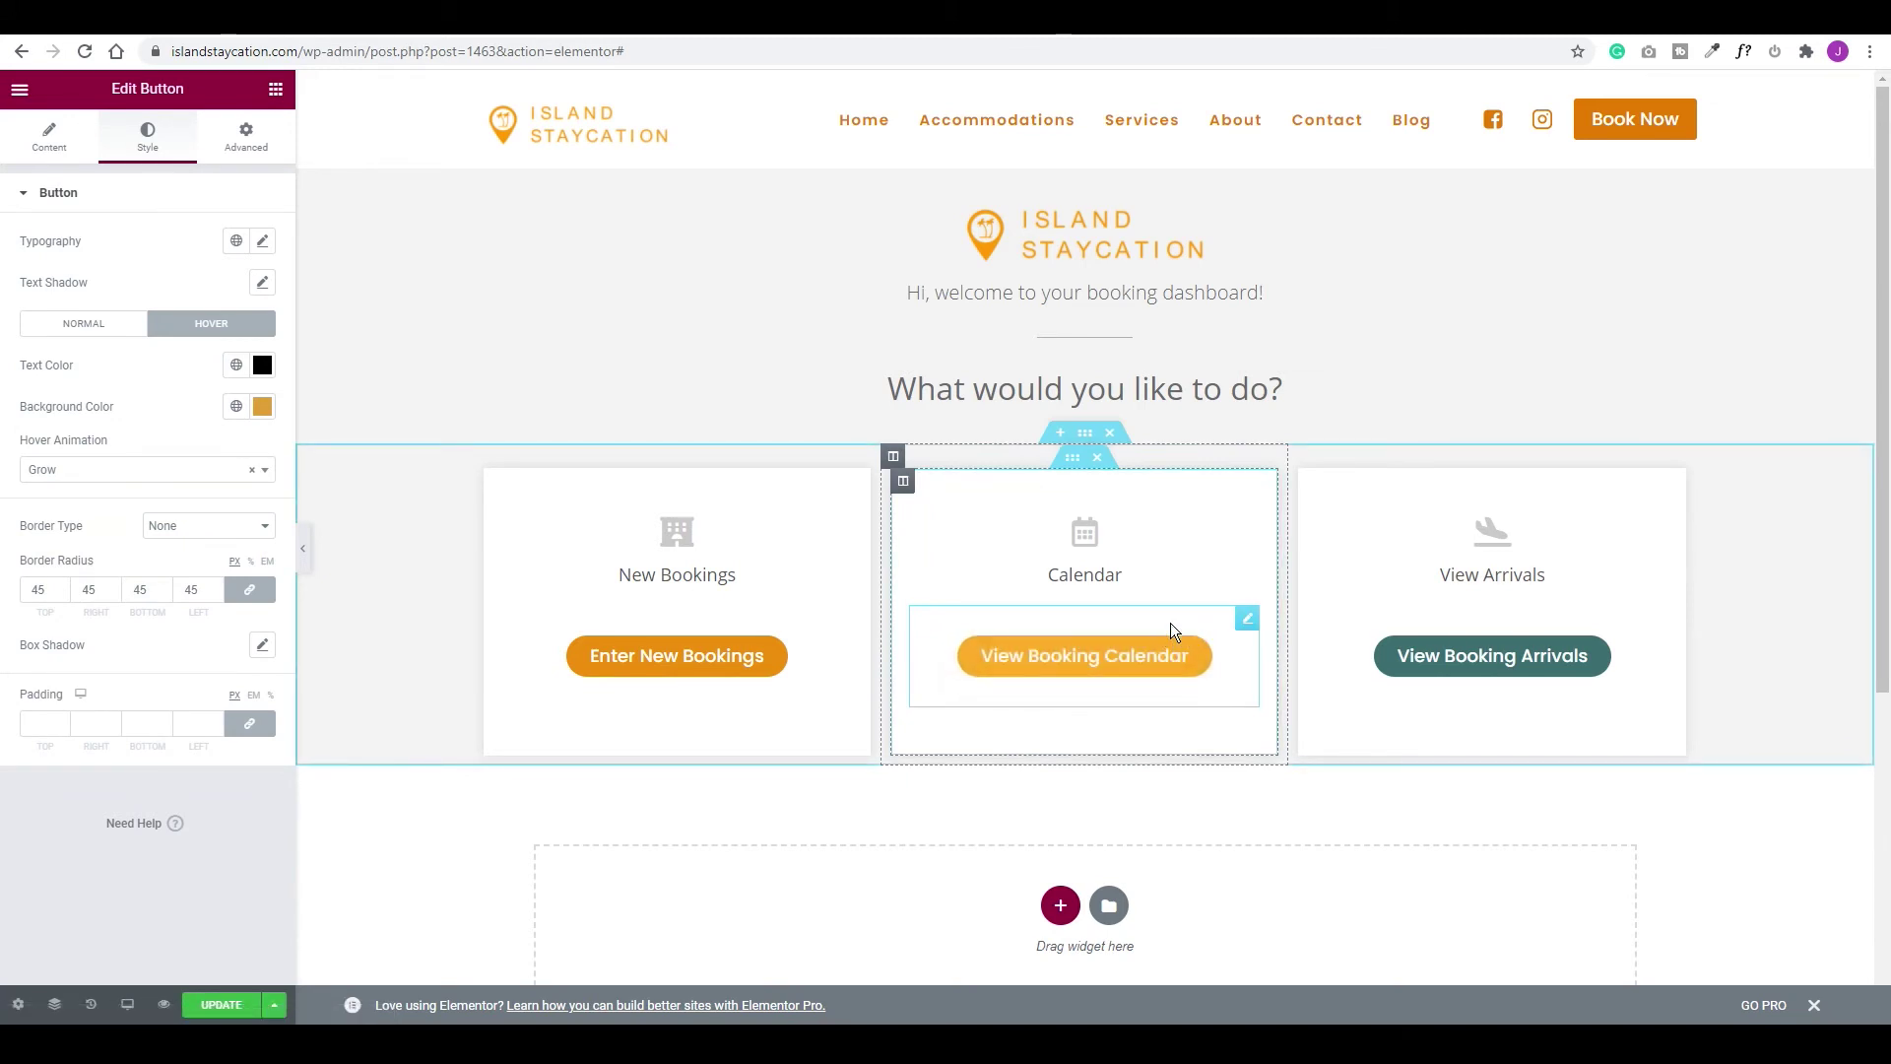
pyautogui.click(51, 140)
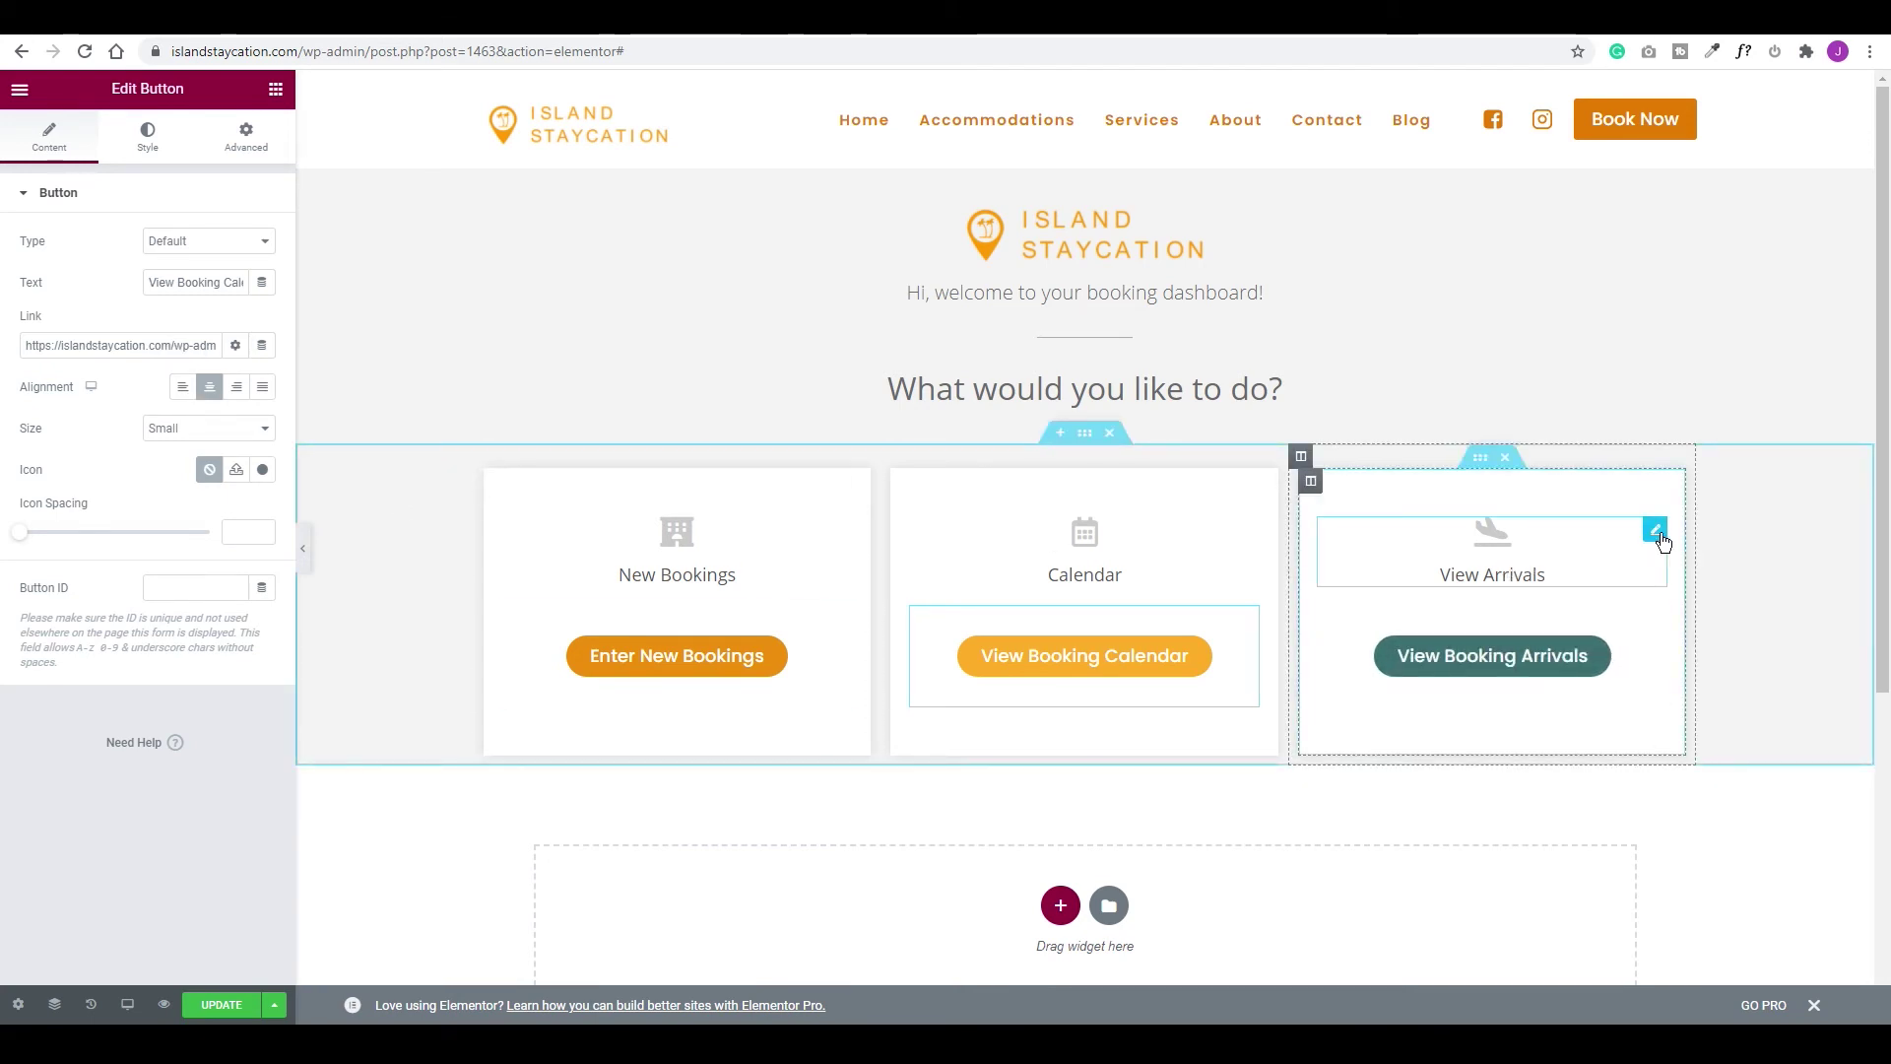
# Copy the All Bookings link address from the WordPress admin and set it as the View Arrivals icon box link, edit.php?post_type=mphb_booking
pyautogui.click(1657, 534)
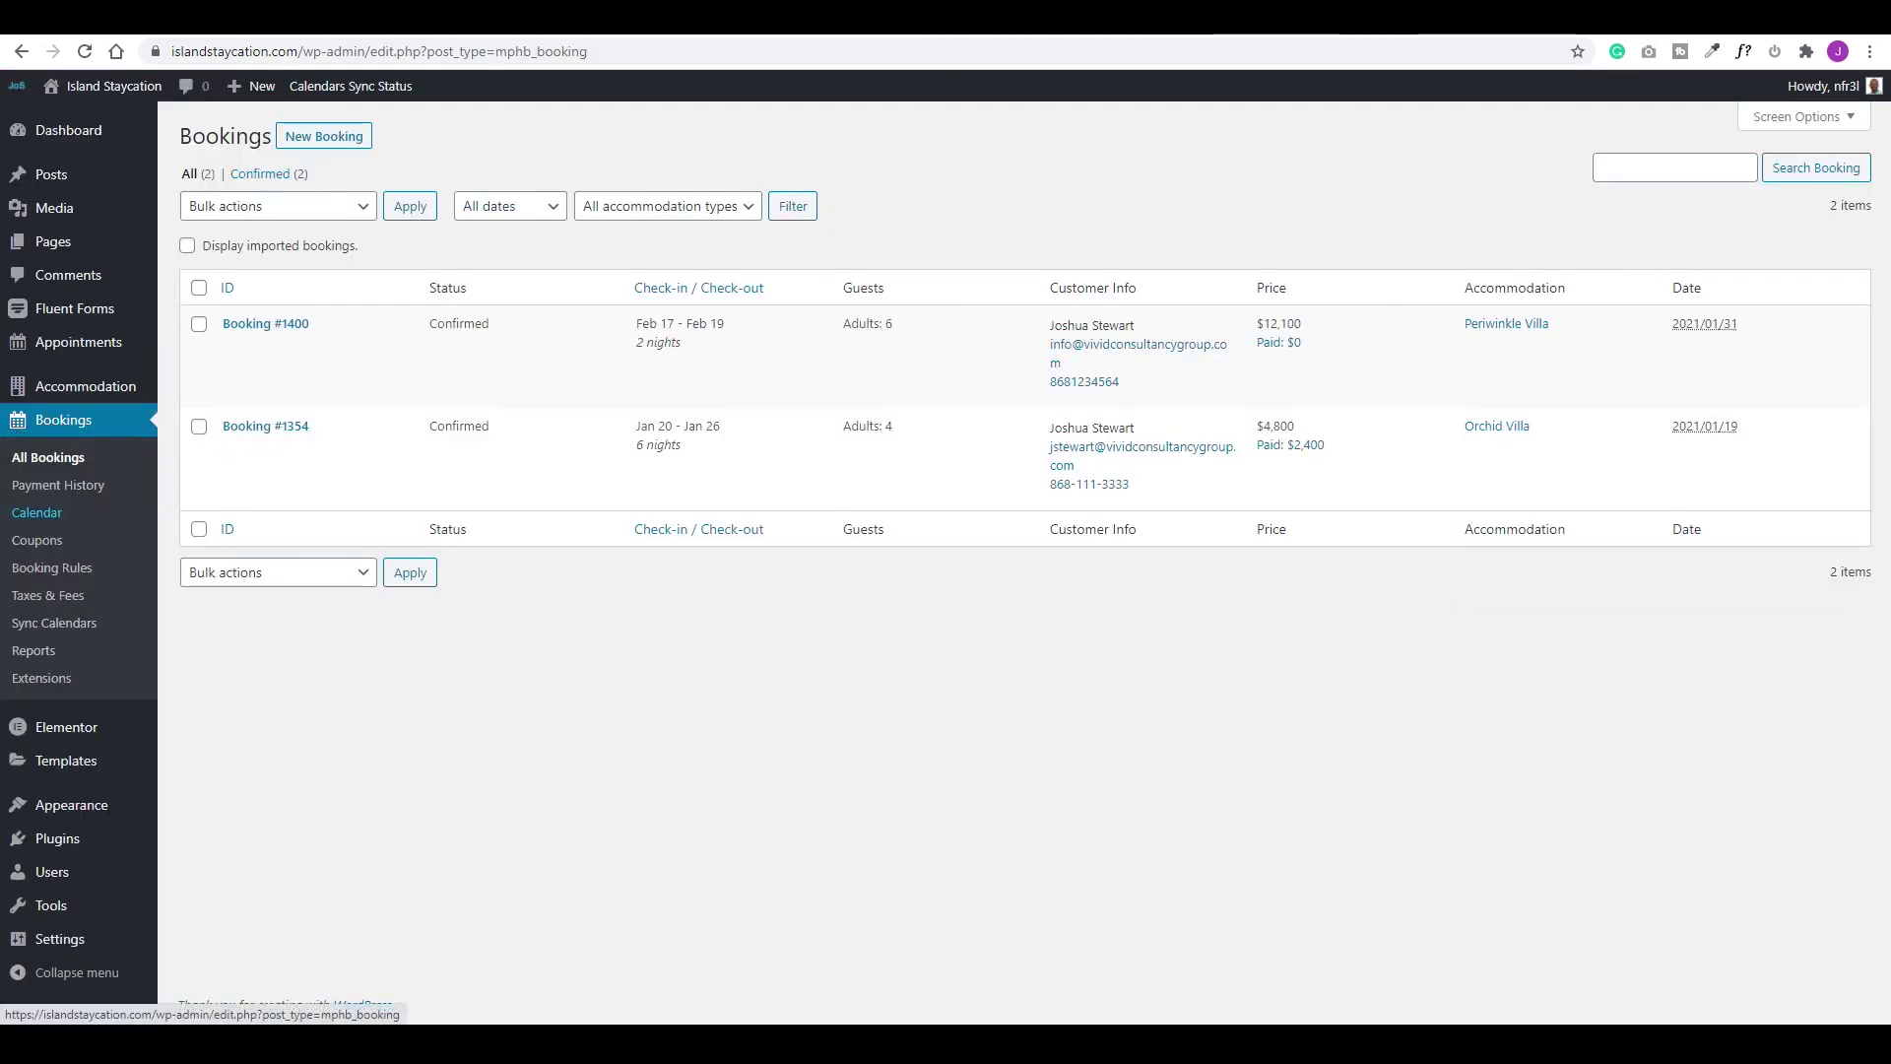
pyautogui.rightClick(60, 465)
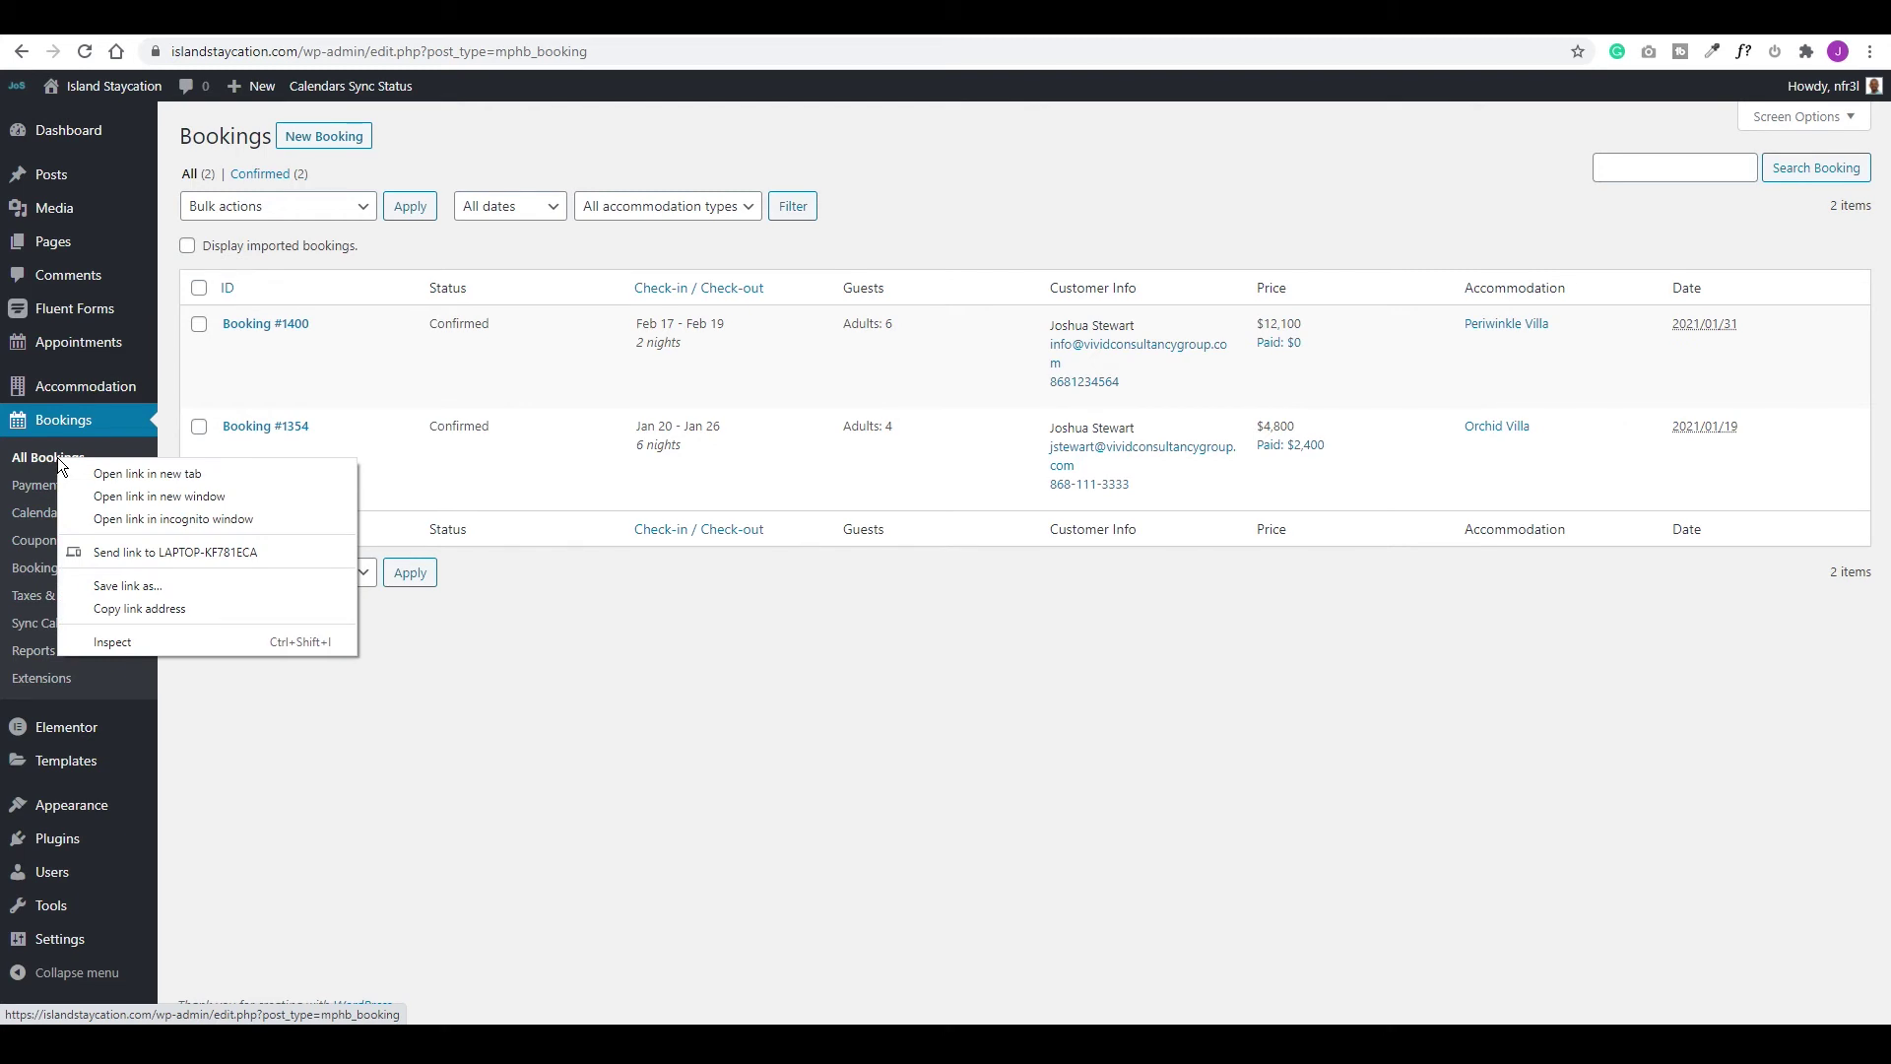
pyautogui.click(193, 608)
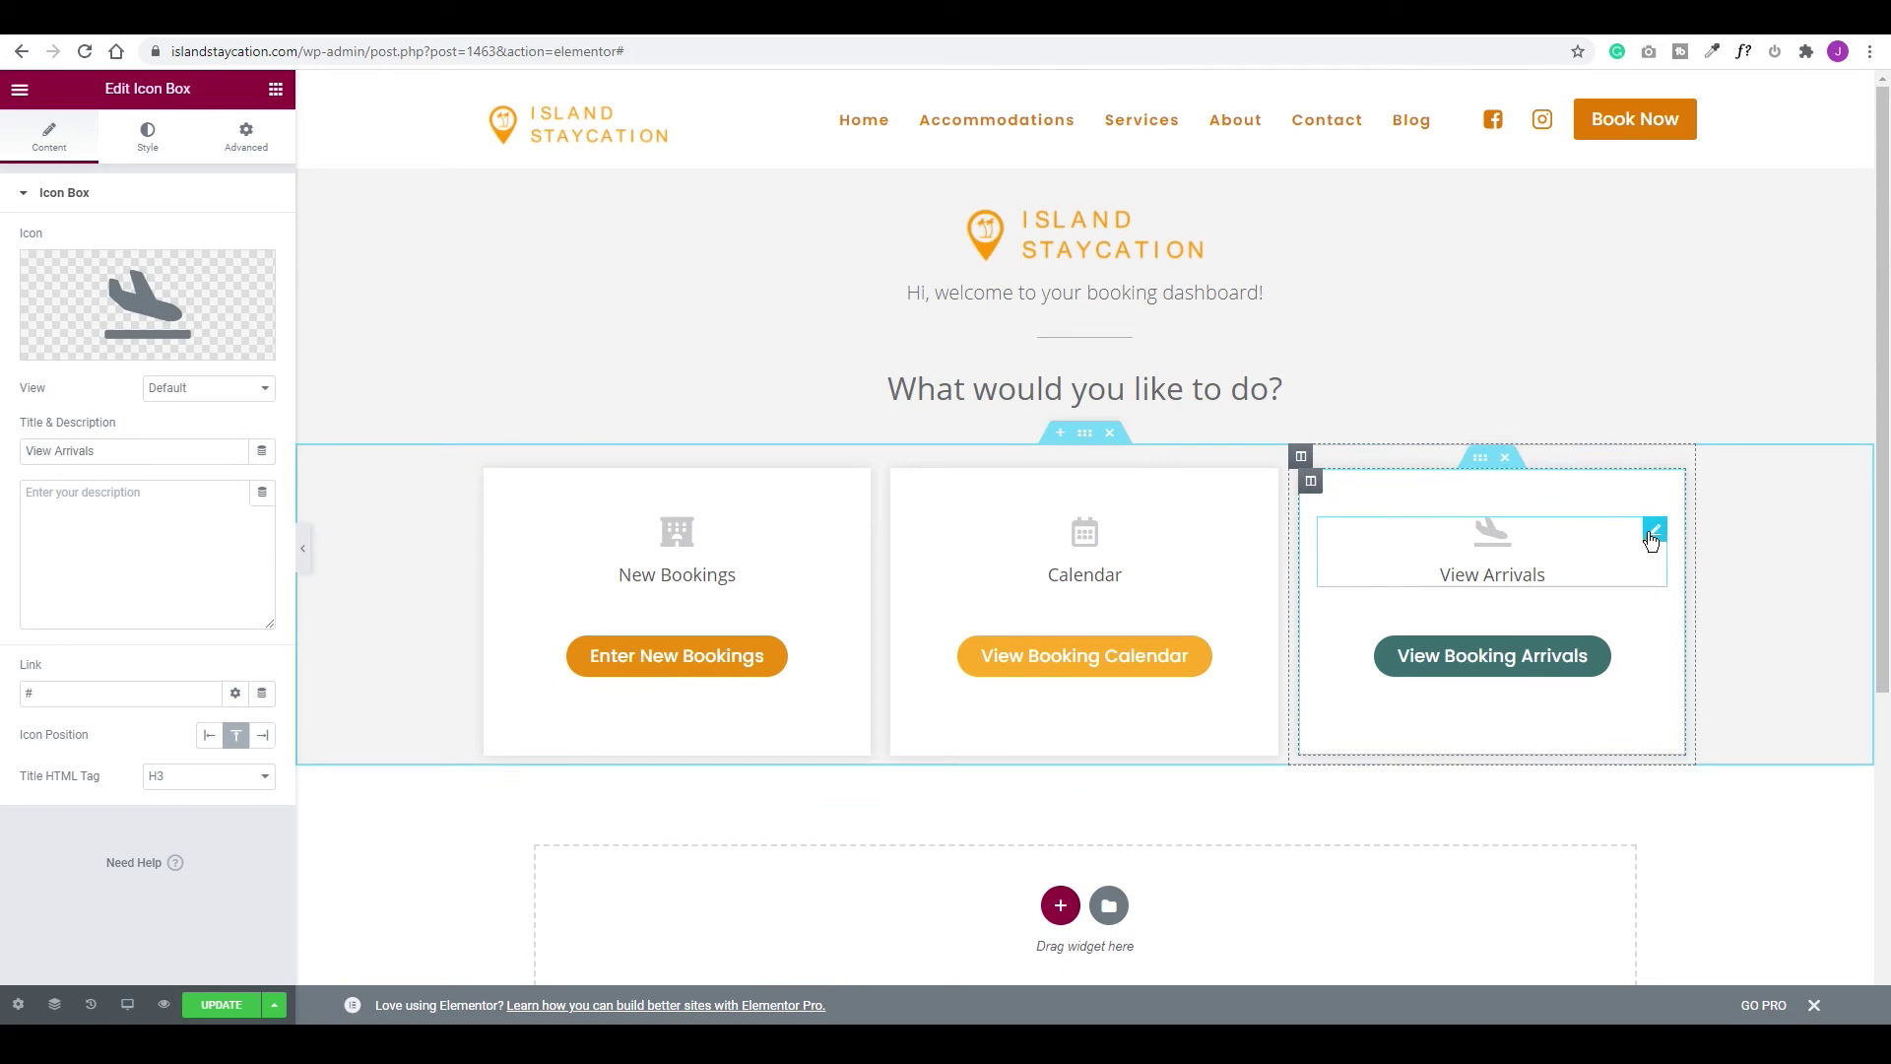
pyautogui.doubleClick(30, 694)
pyautogui.hotkey('ctrl', 'v')
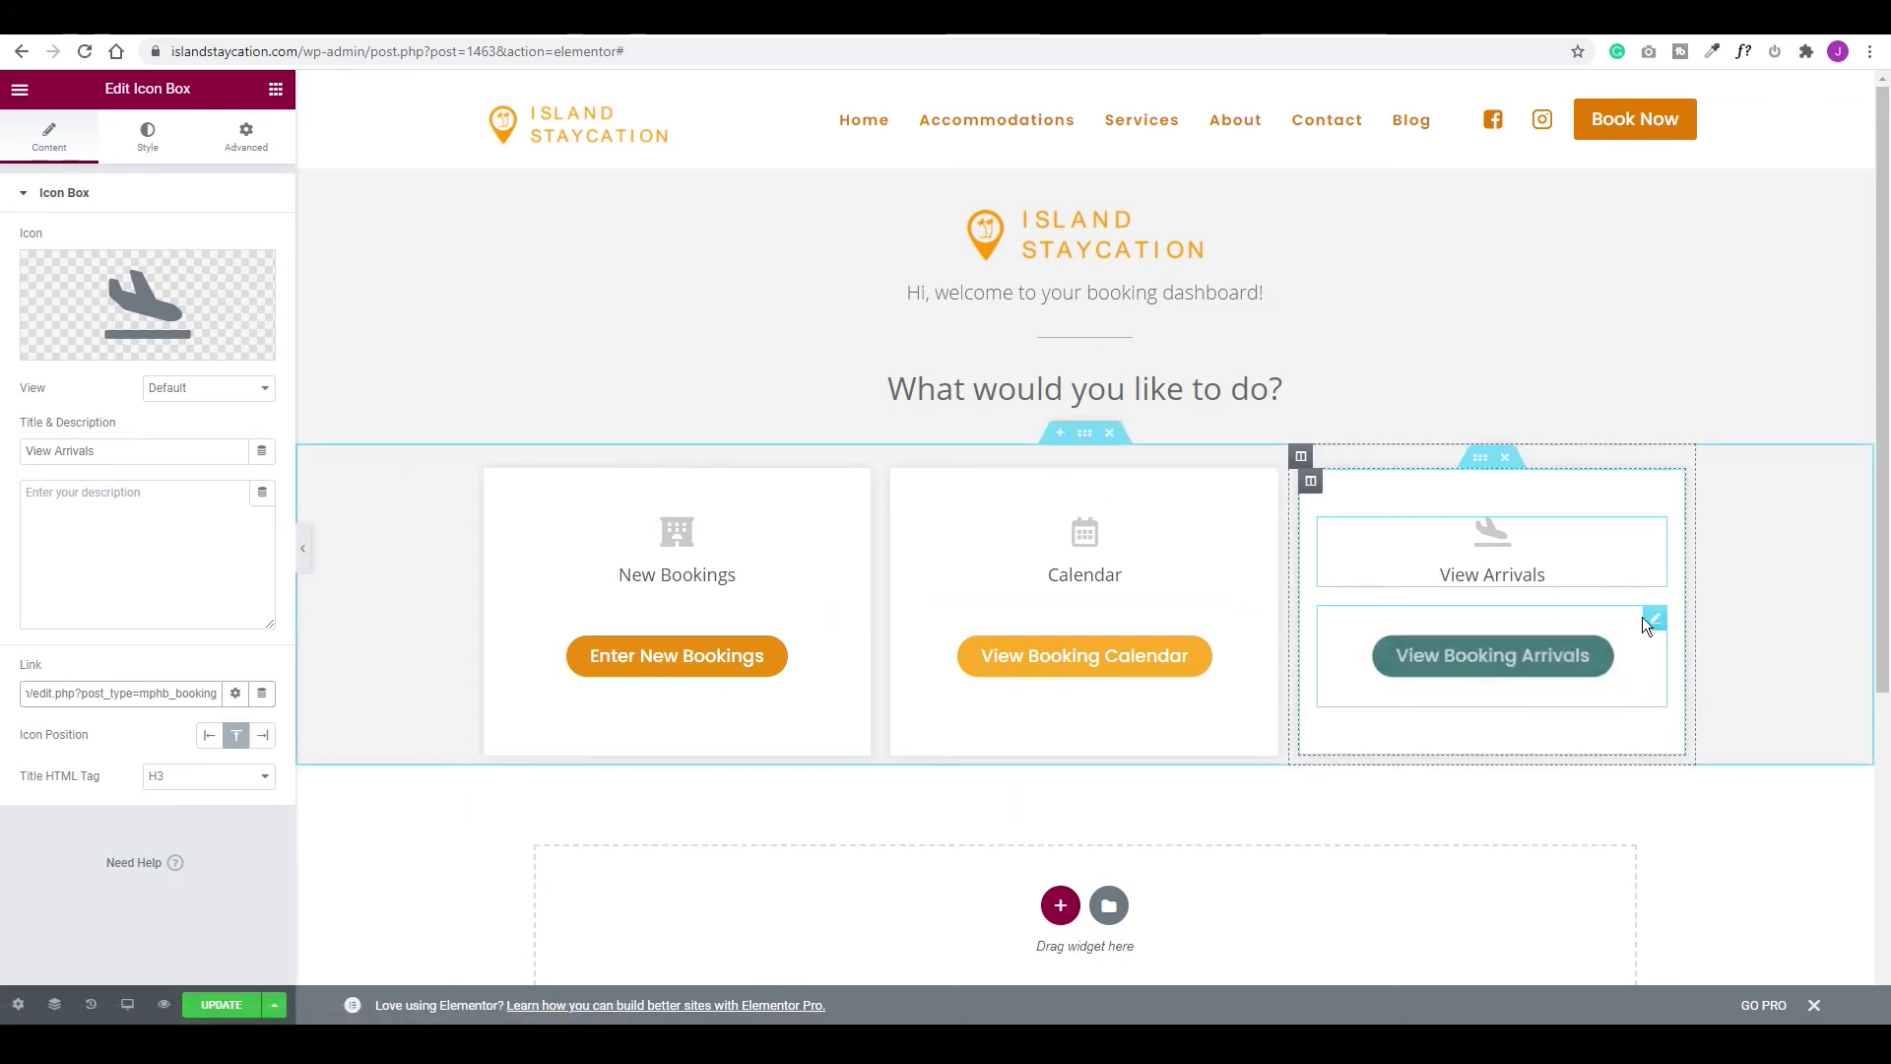
# Set the View Booking Arrivals button's link to the same edit.php?post_type=mphb_booking address and update the template
pyautogui.click(1654, 620)
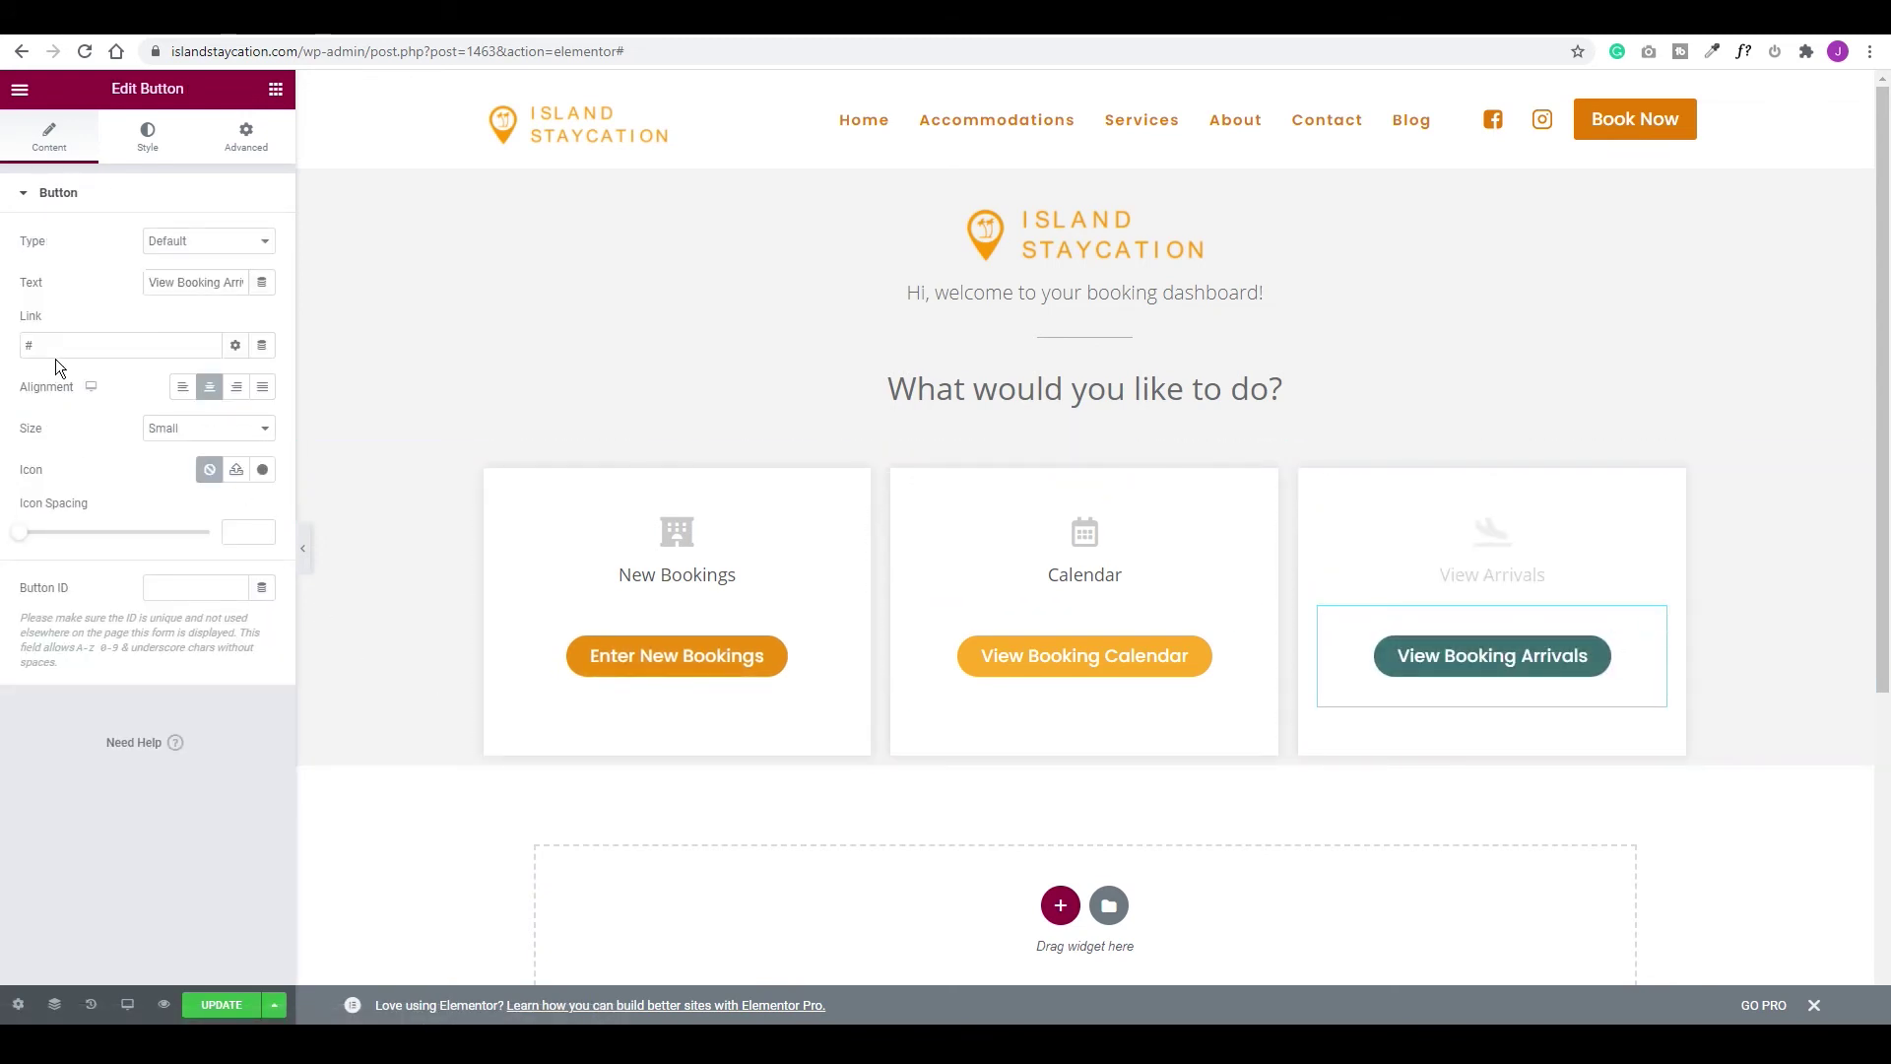
pyautogui.moveTo(55, 344); pyautogui.dragTo(18, 352)
pyautogui.hotkey('ctrl', 'v')
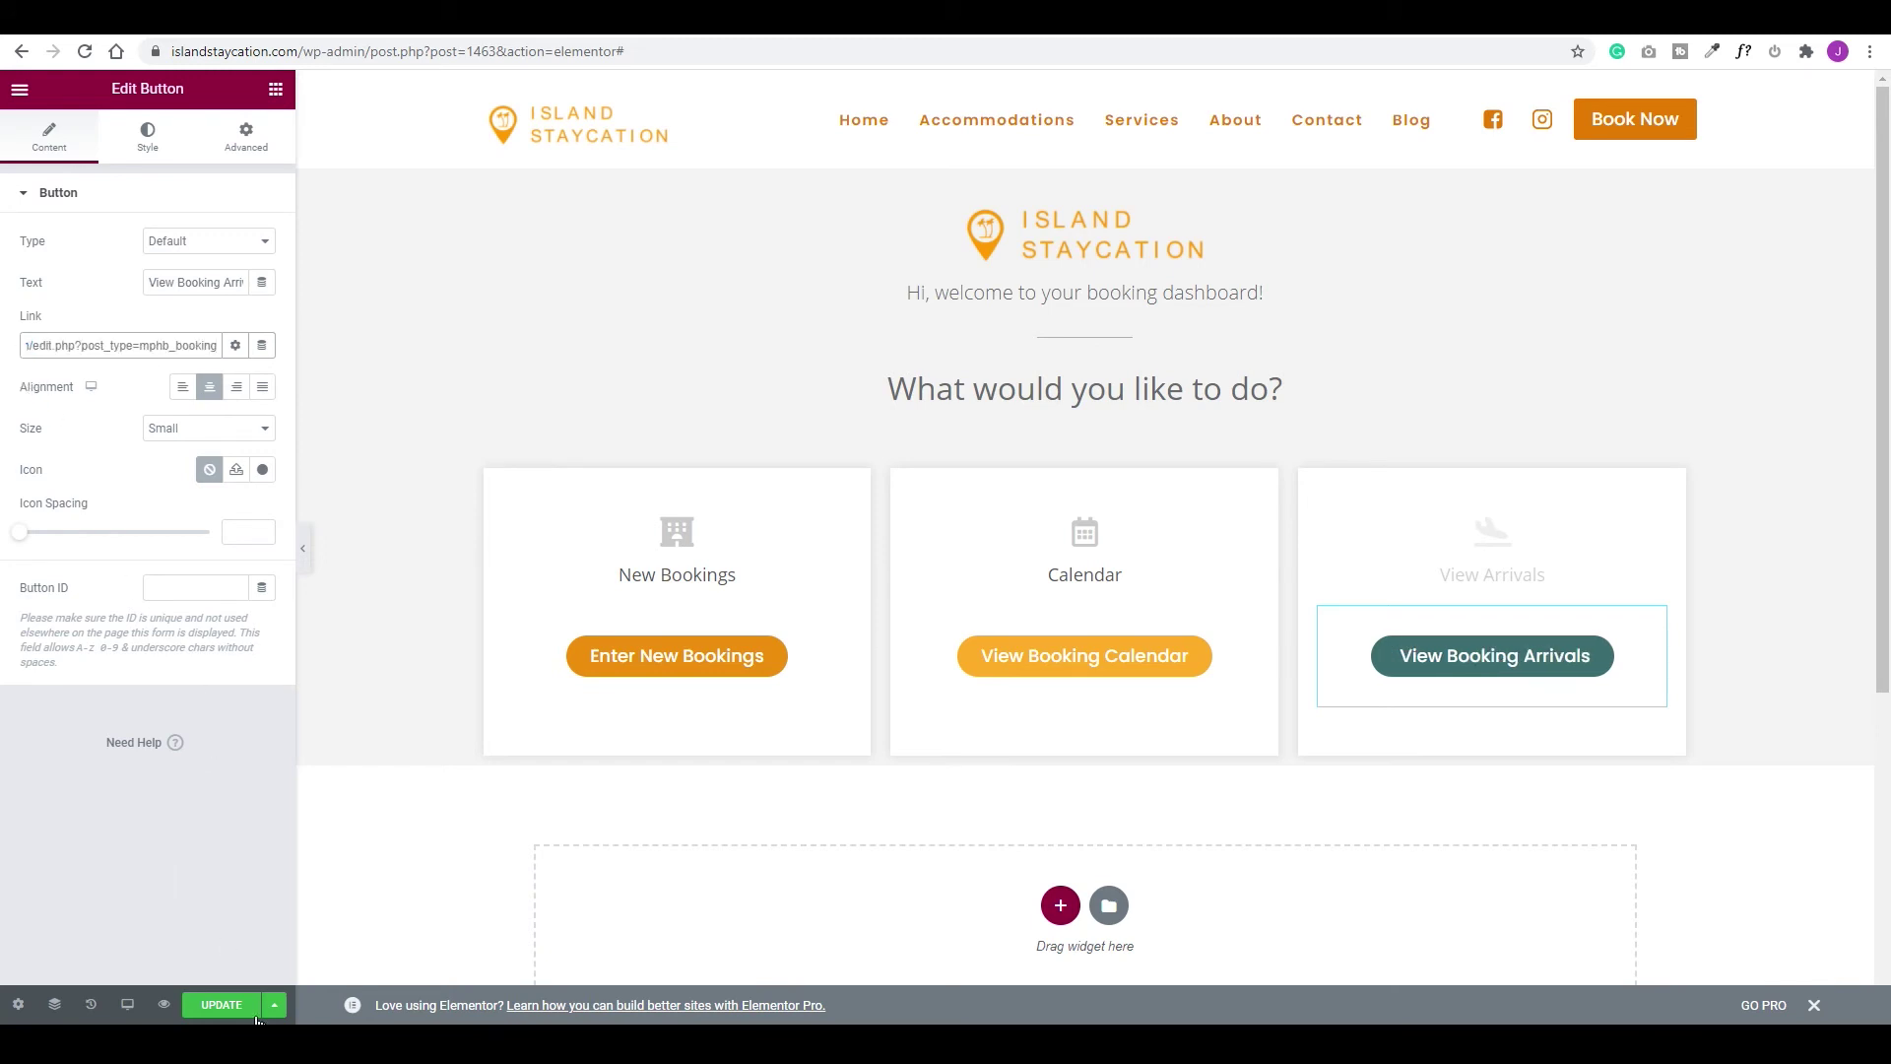
pyautogui.click(225, 1006)
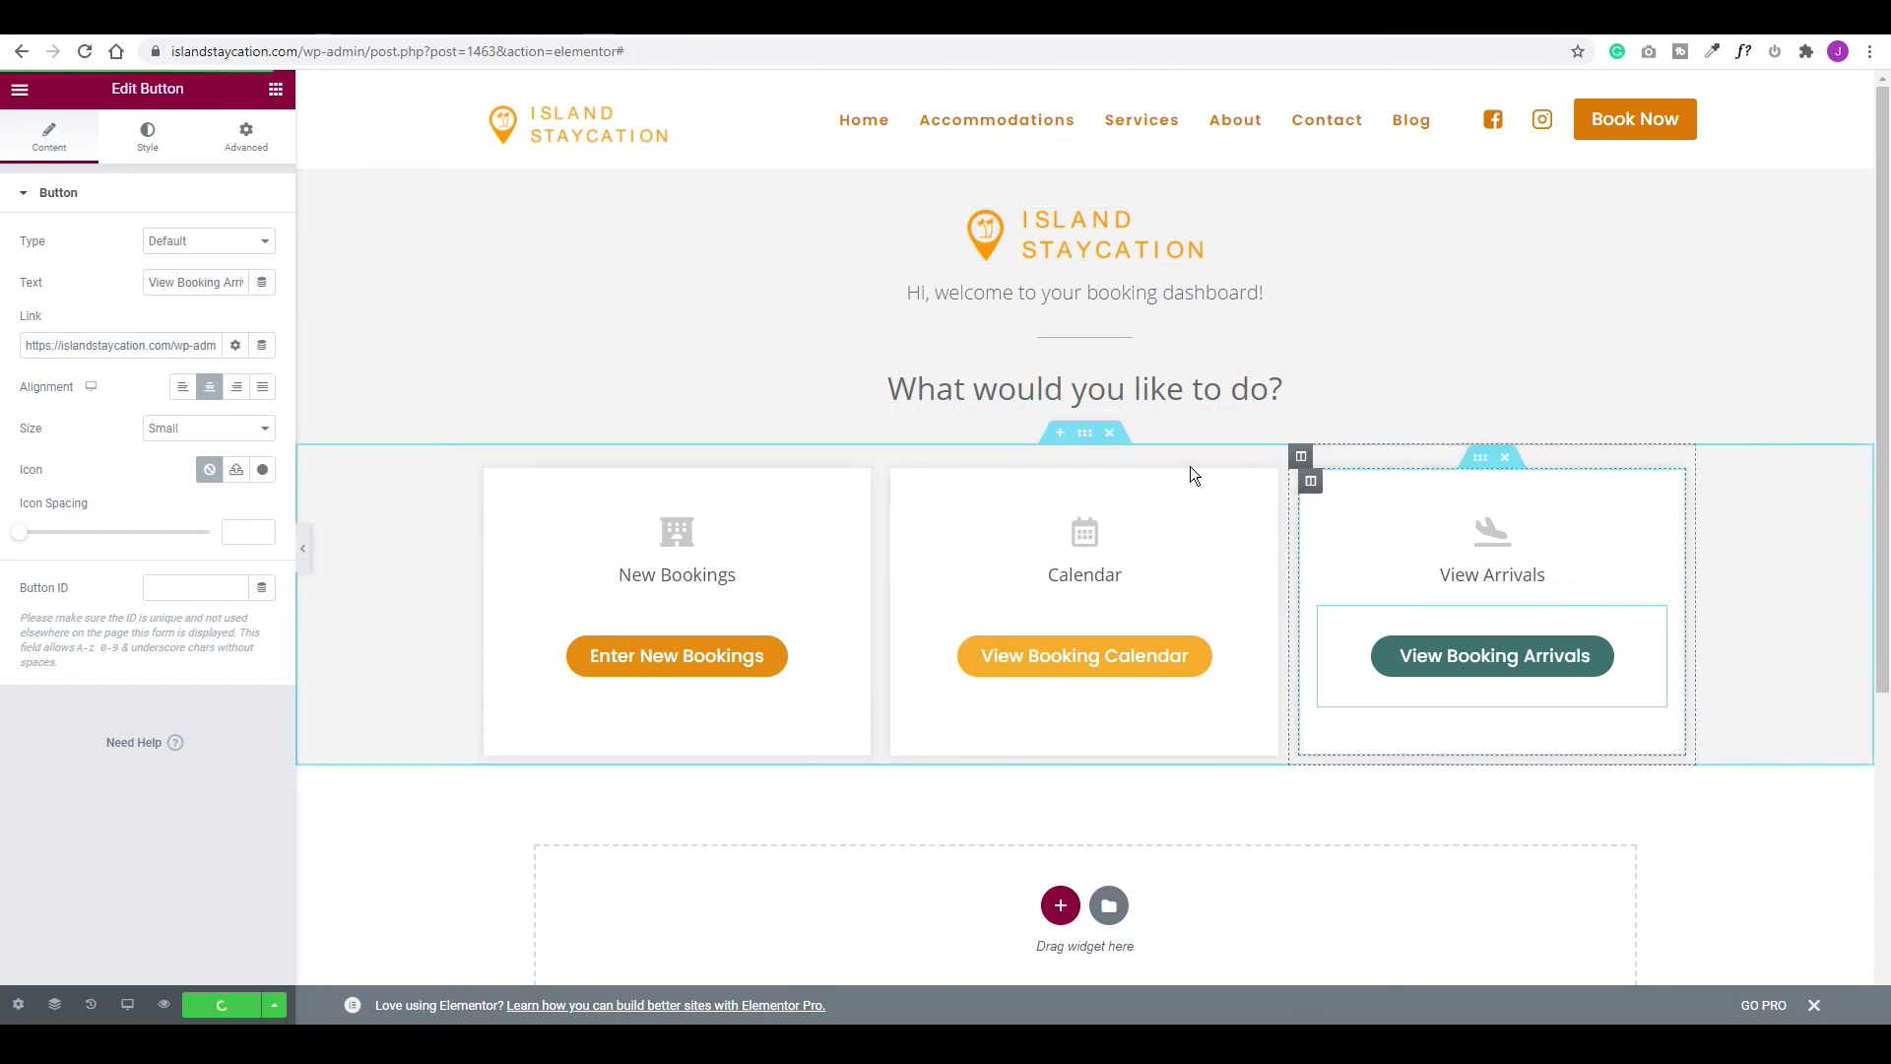
# Duplicate the section with the three booking cards, then delete the copy and update the template
pyautogui.click(1084, 434)
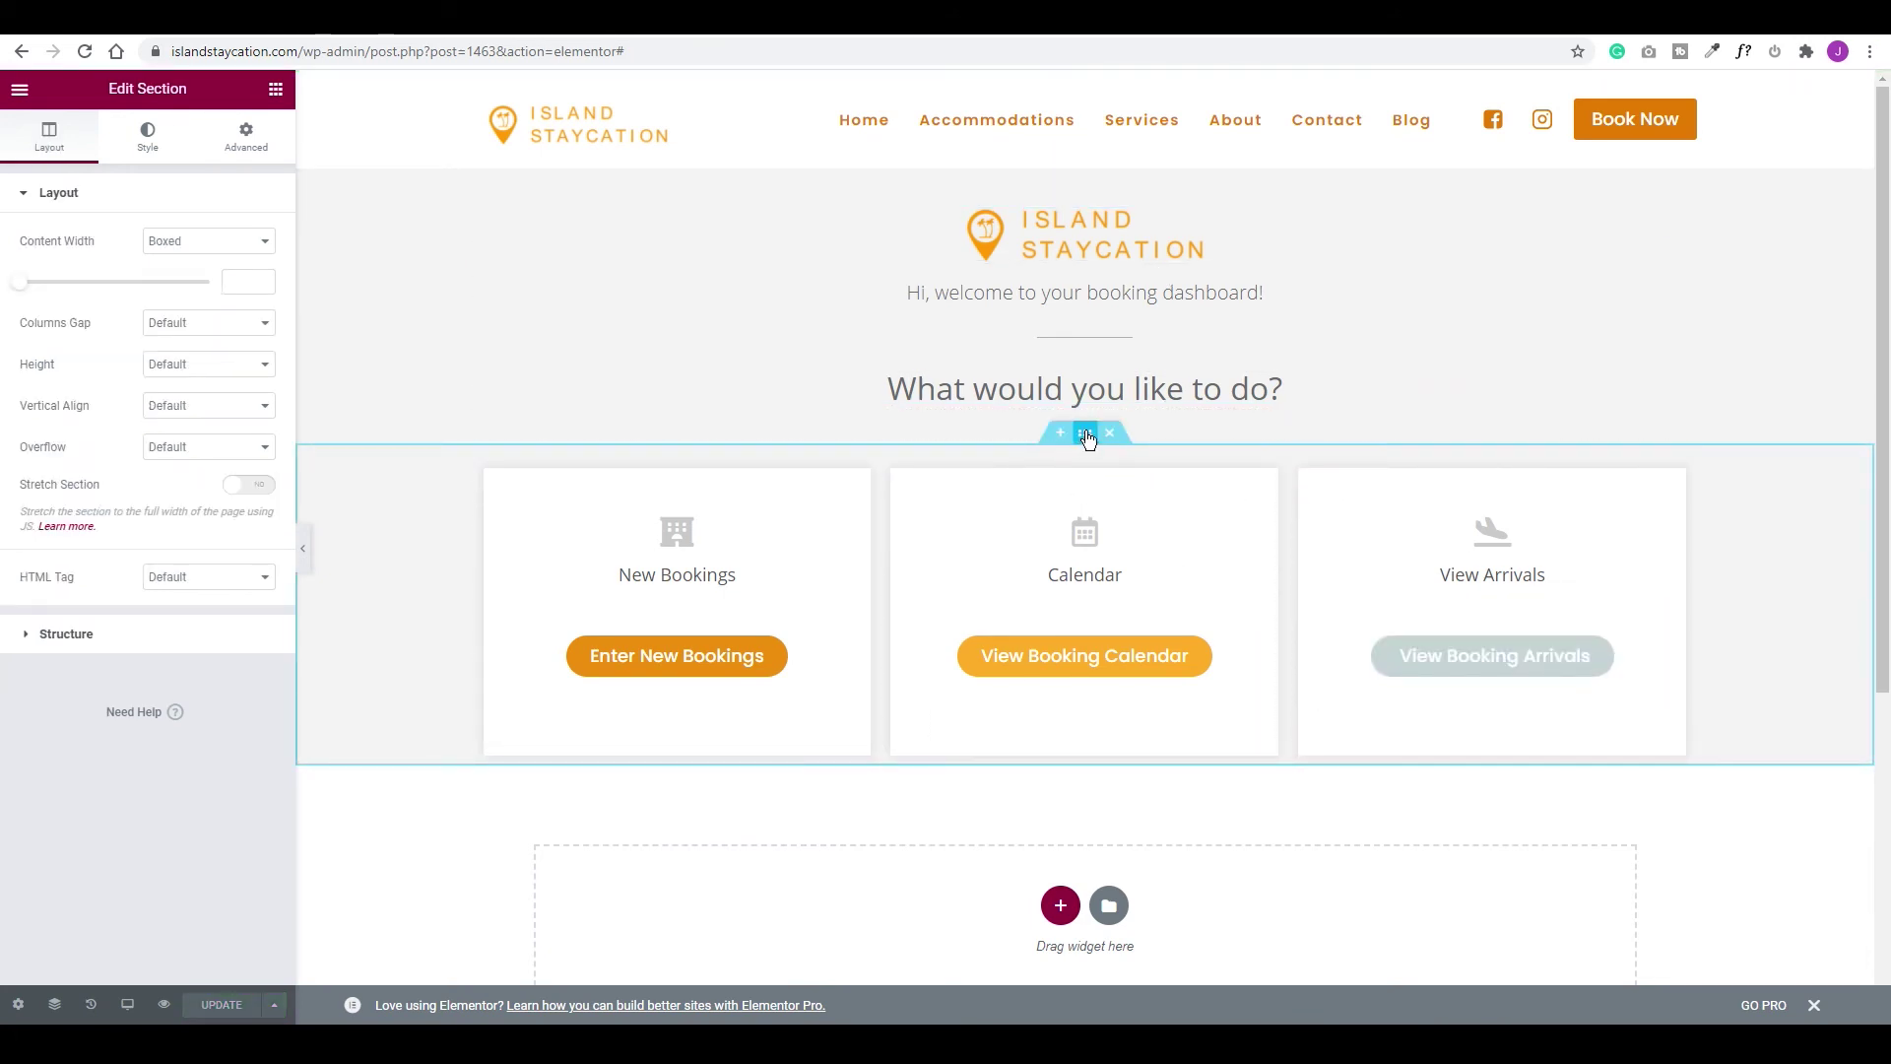
pyautogui.rightClick(1084, 434)
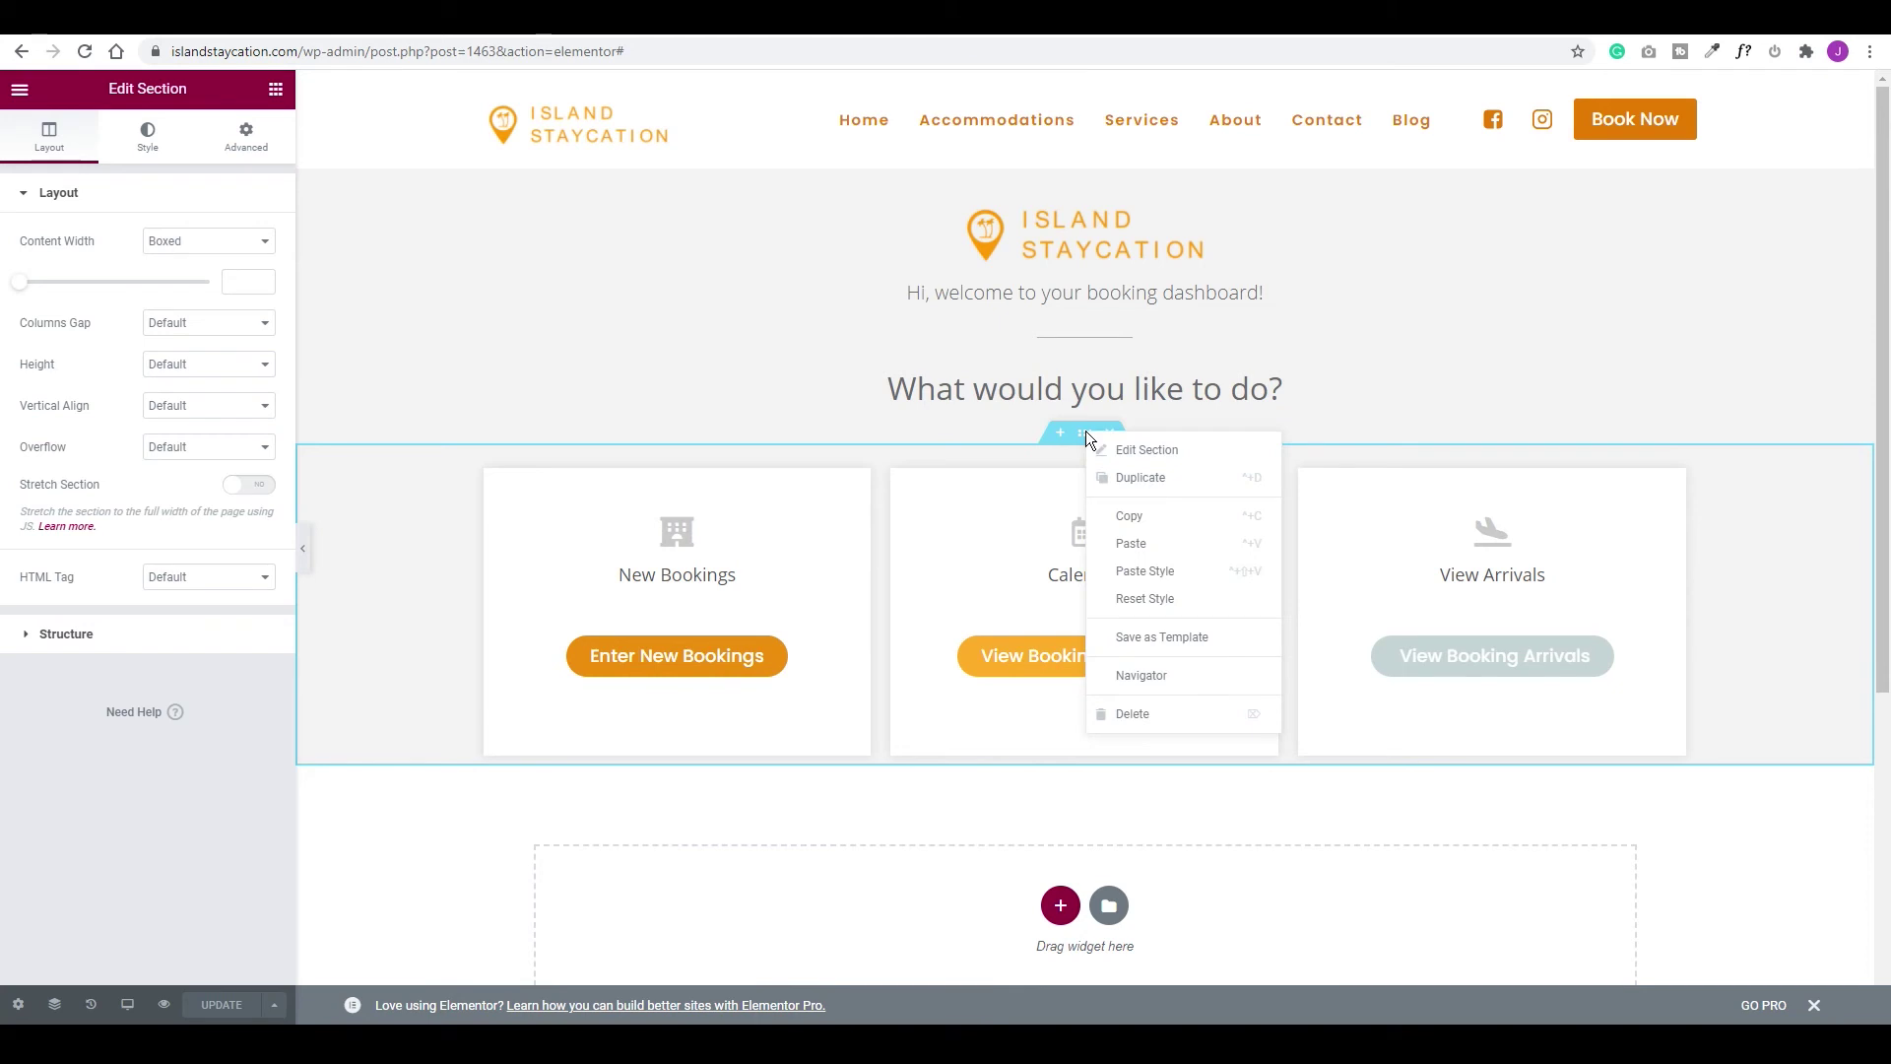
pyautogui.click(1179, 477)
pyautogui.scroll(-3, 1091, 761)
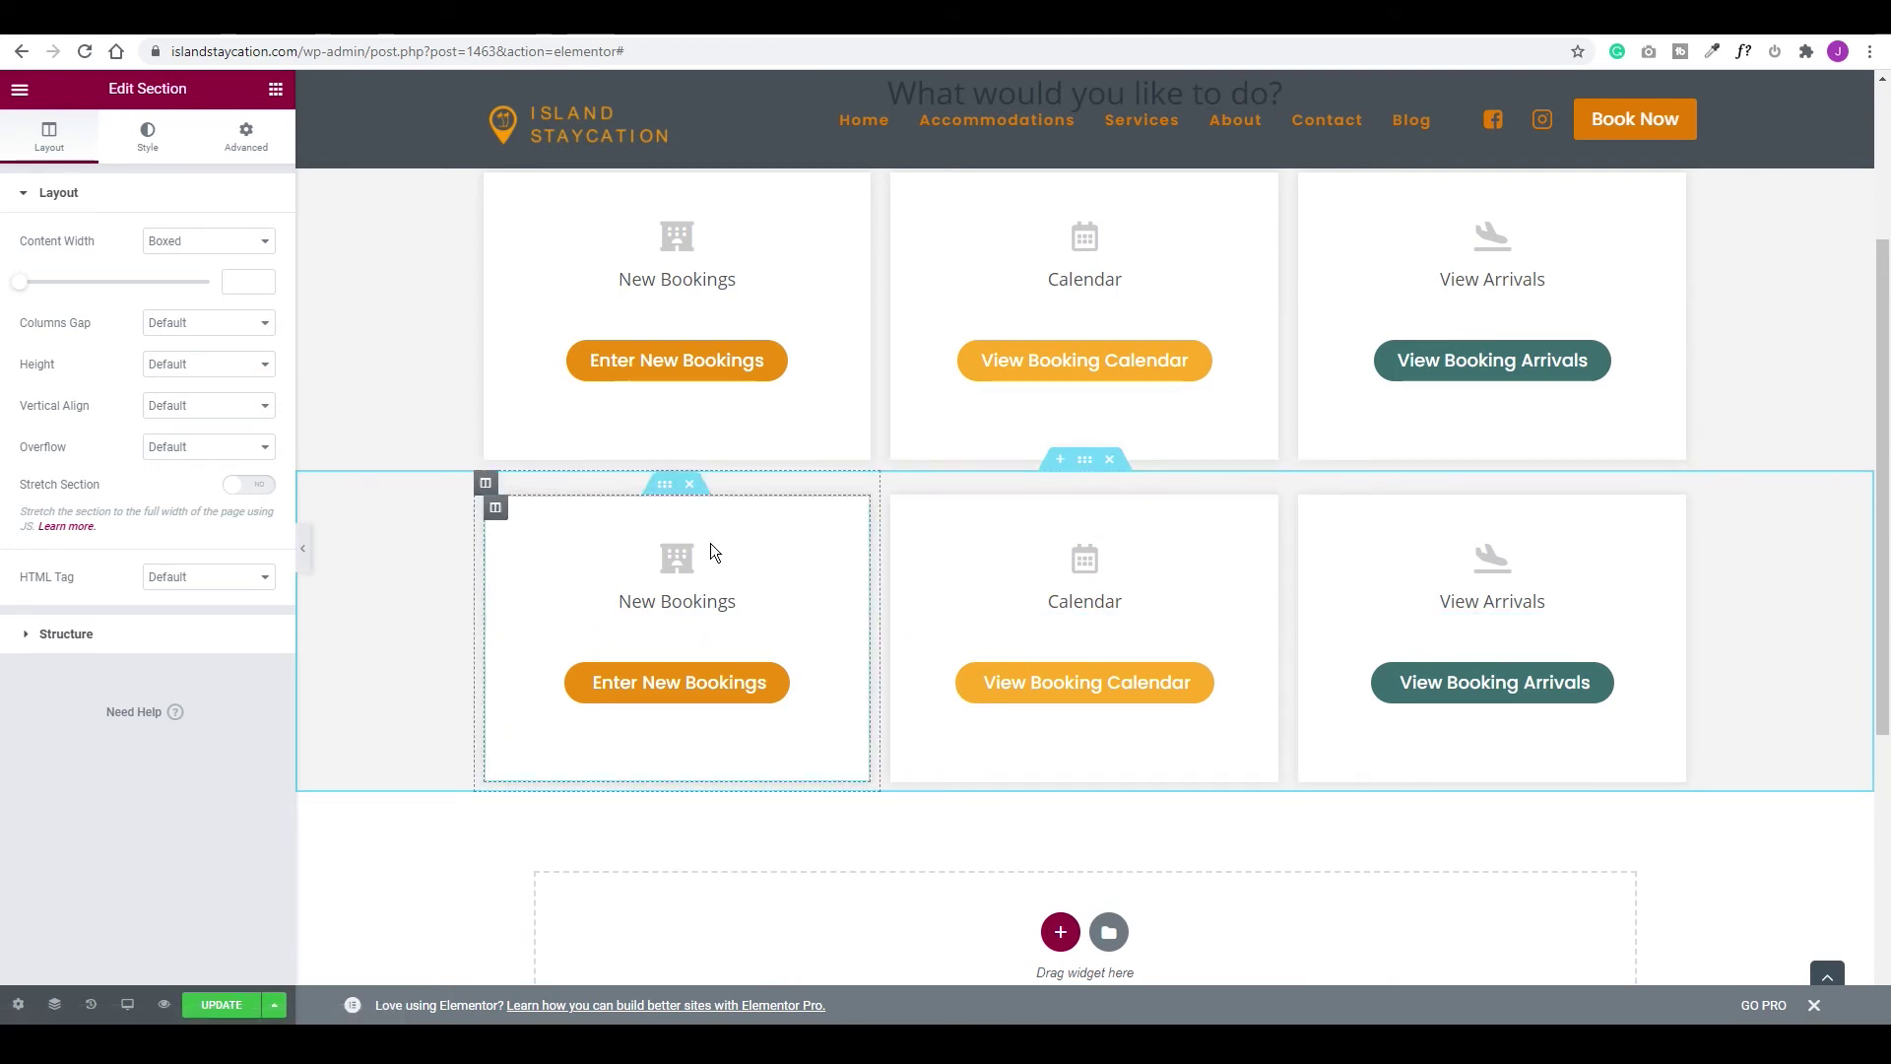
pyautogui.click(1111, 462)
pyautogui.scroll(3, 961, 498)
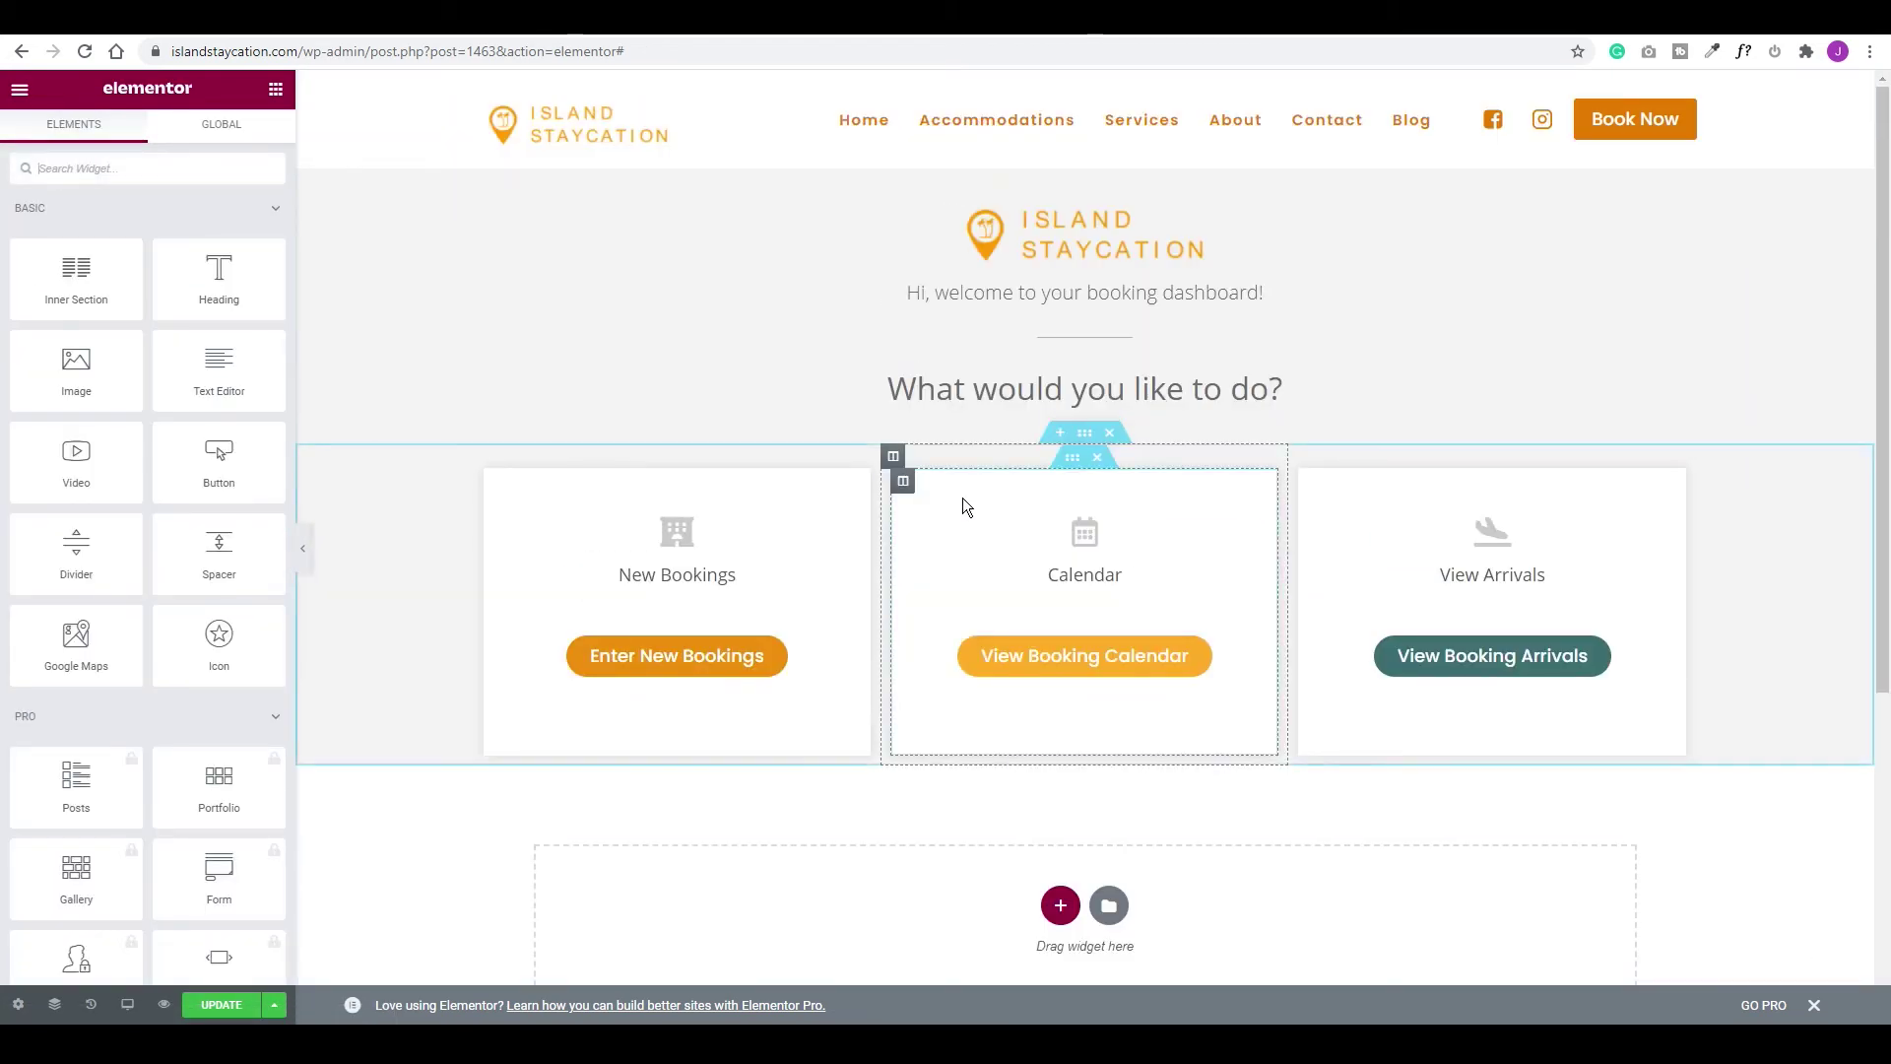
pyautogui.click(223, 1007)
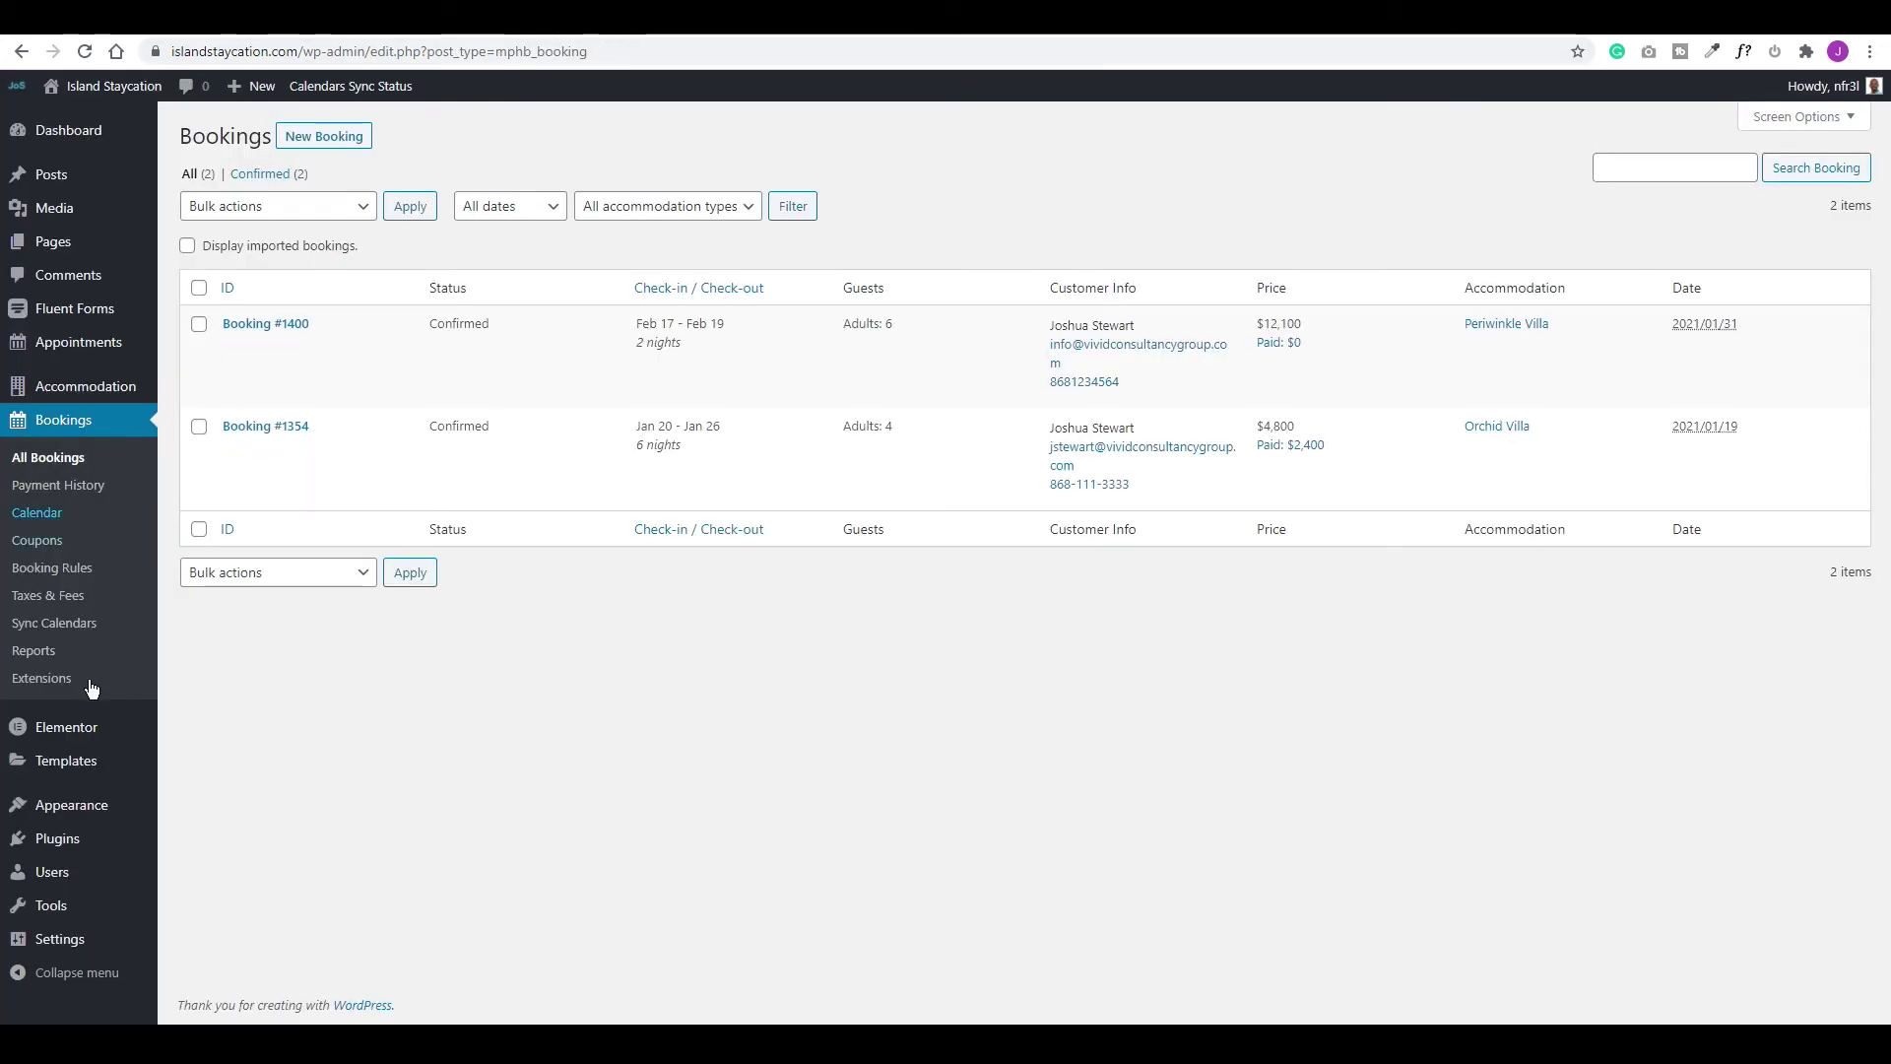
# In the White Label CMS dashboard settings, choose Booking Dashboard Template as the custom welcome panel's Elementor template and save
pyautogui.moveTo(56, 945)
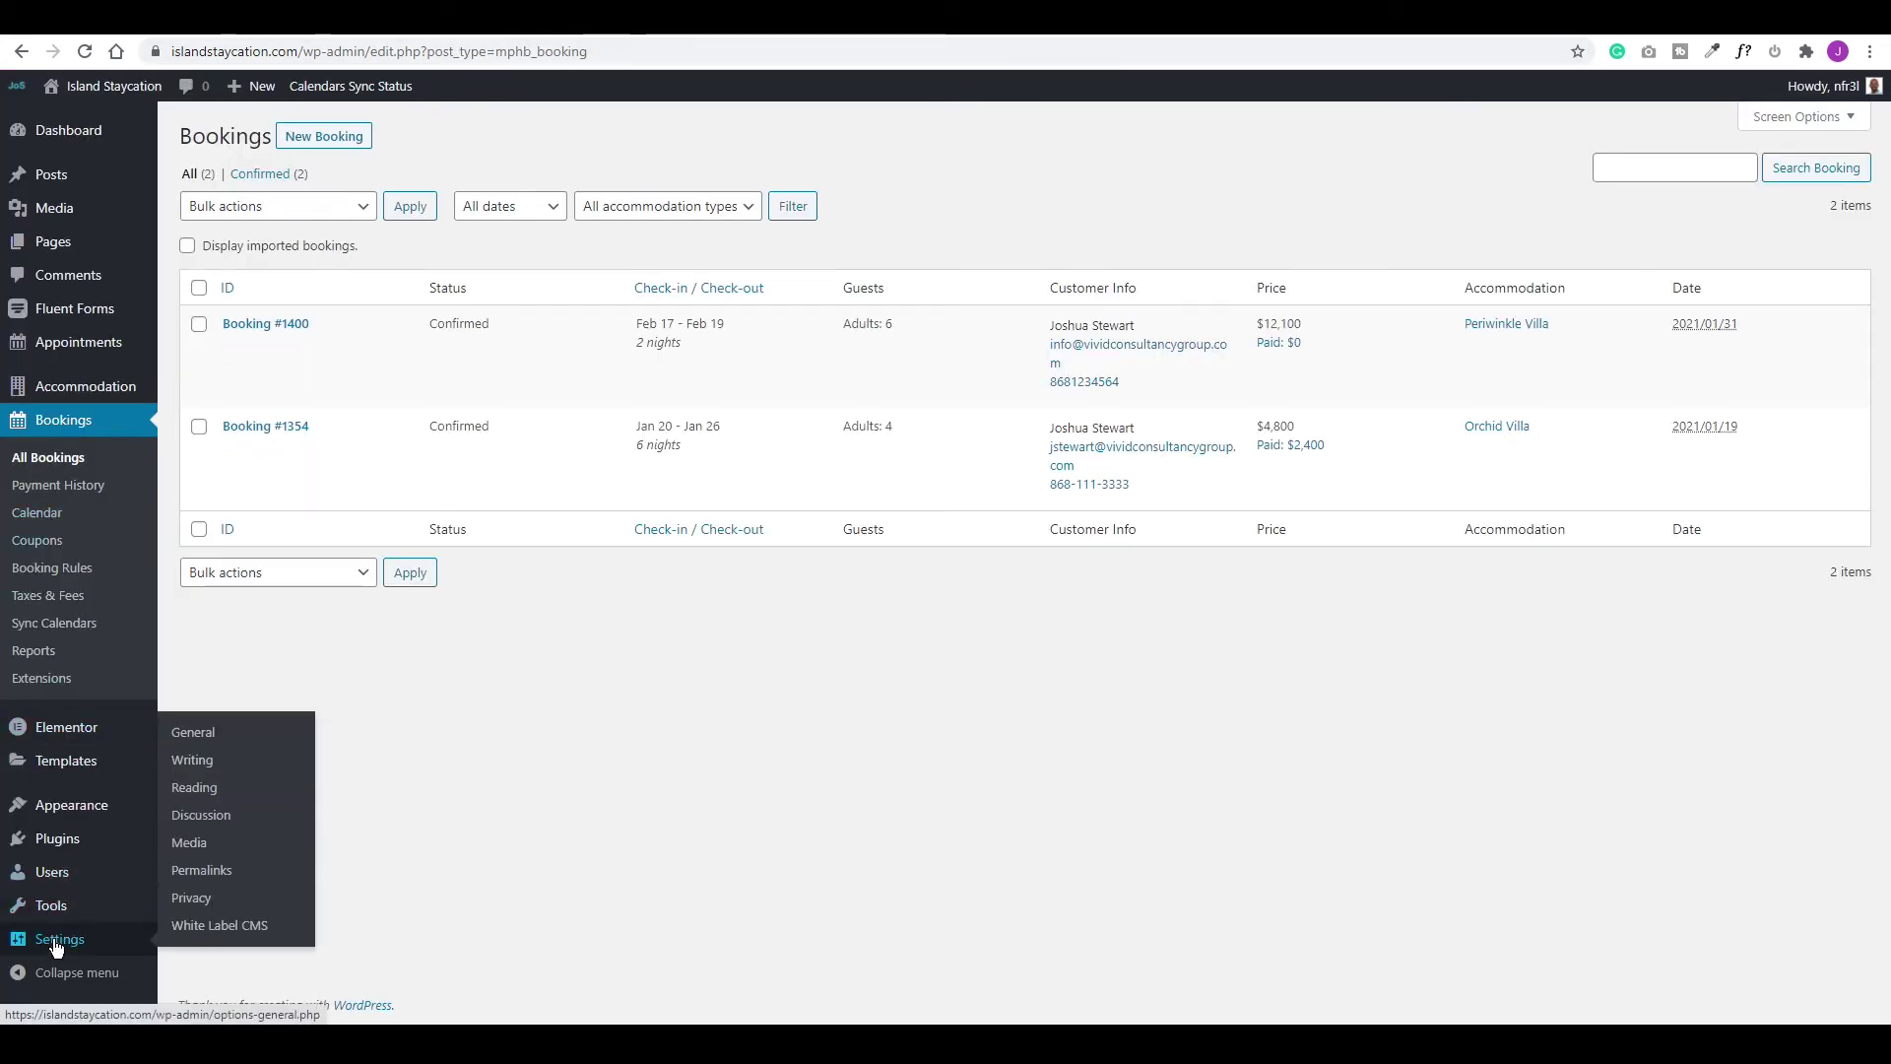
pyautogui.click(237, 934)
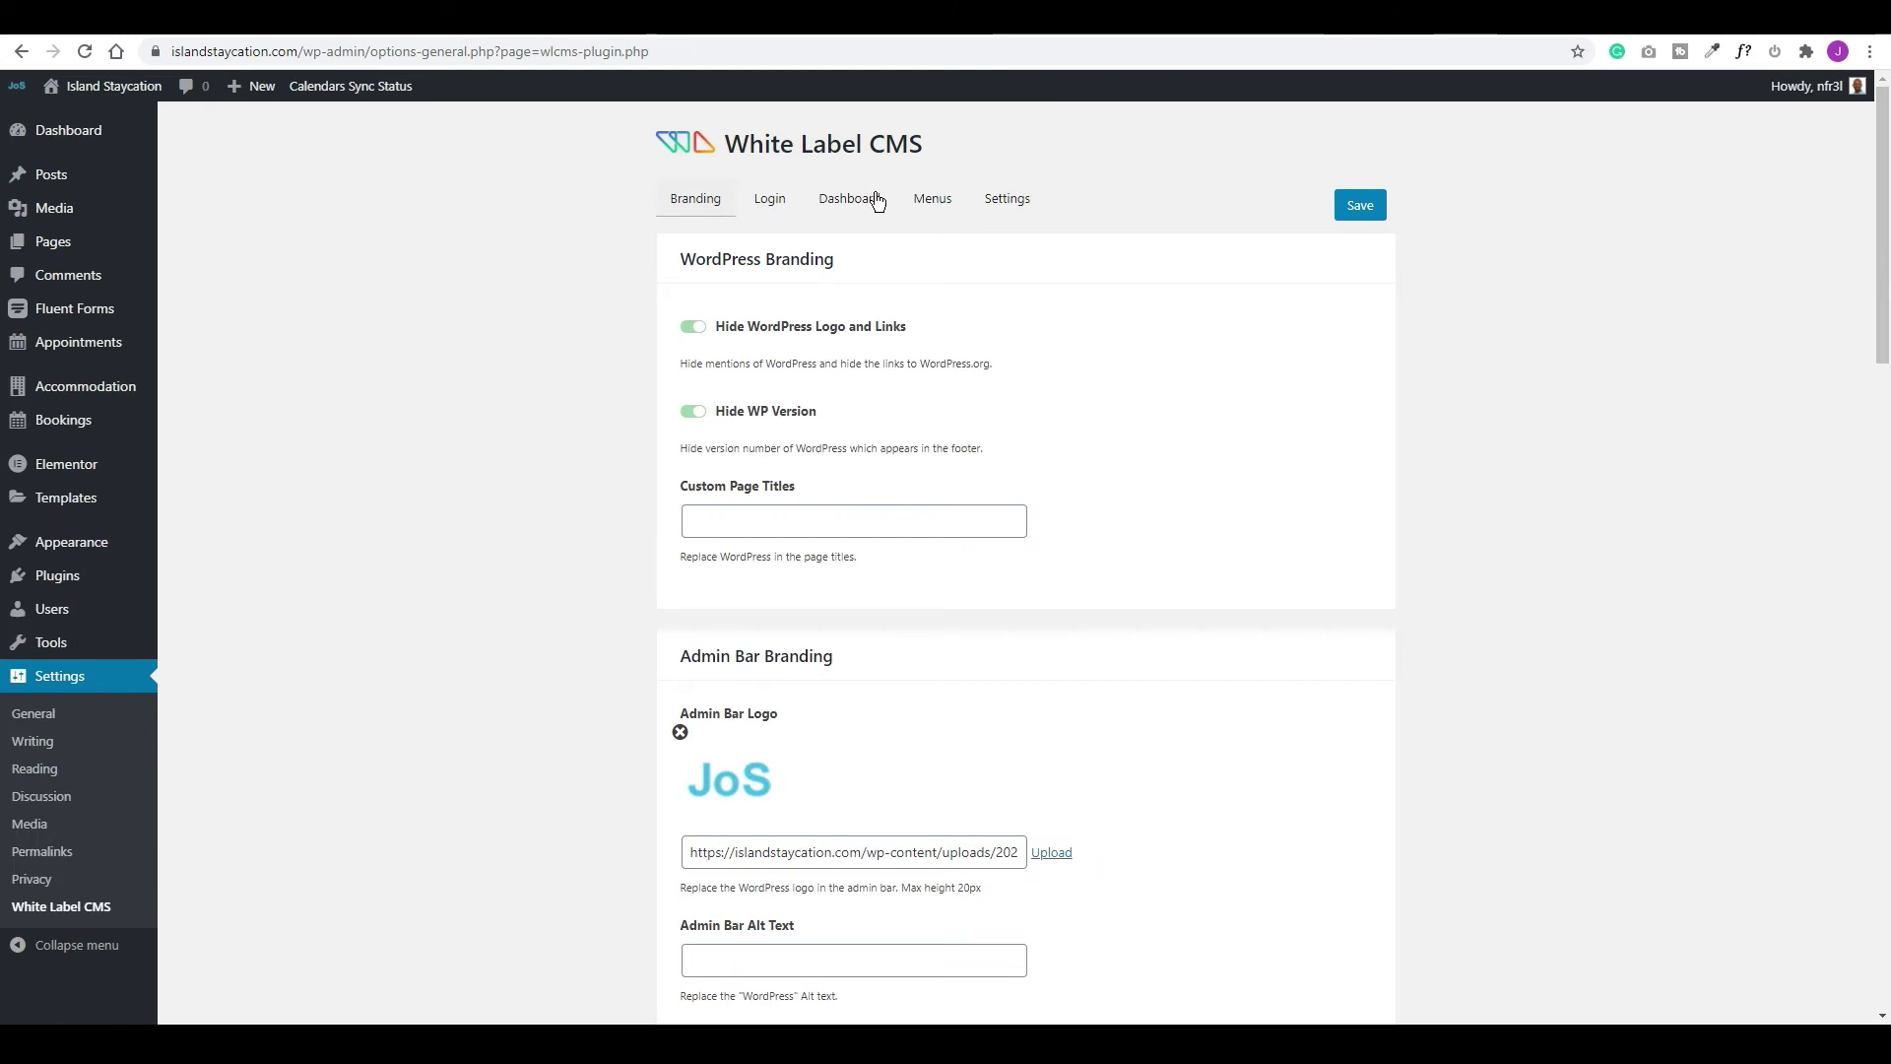
pyautogui.click(846, 201)
pyautogui.scroll(-5, 972, 325)
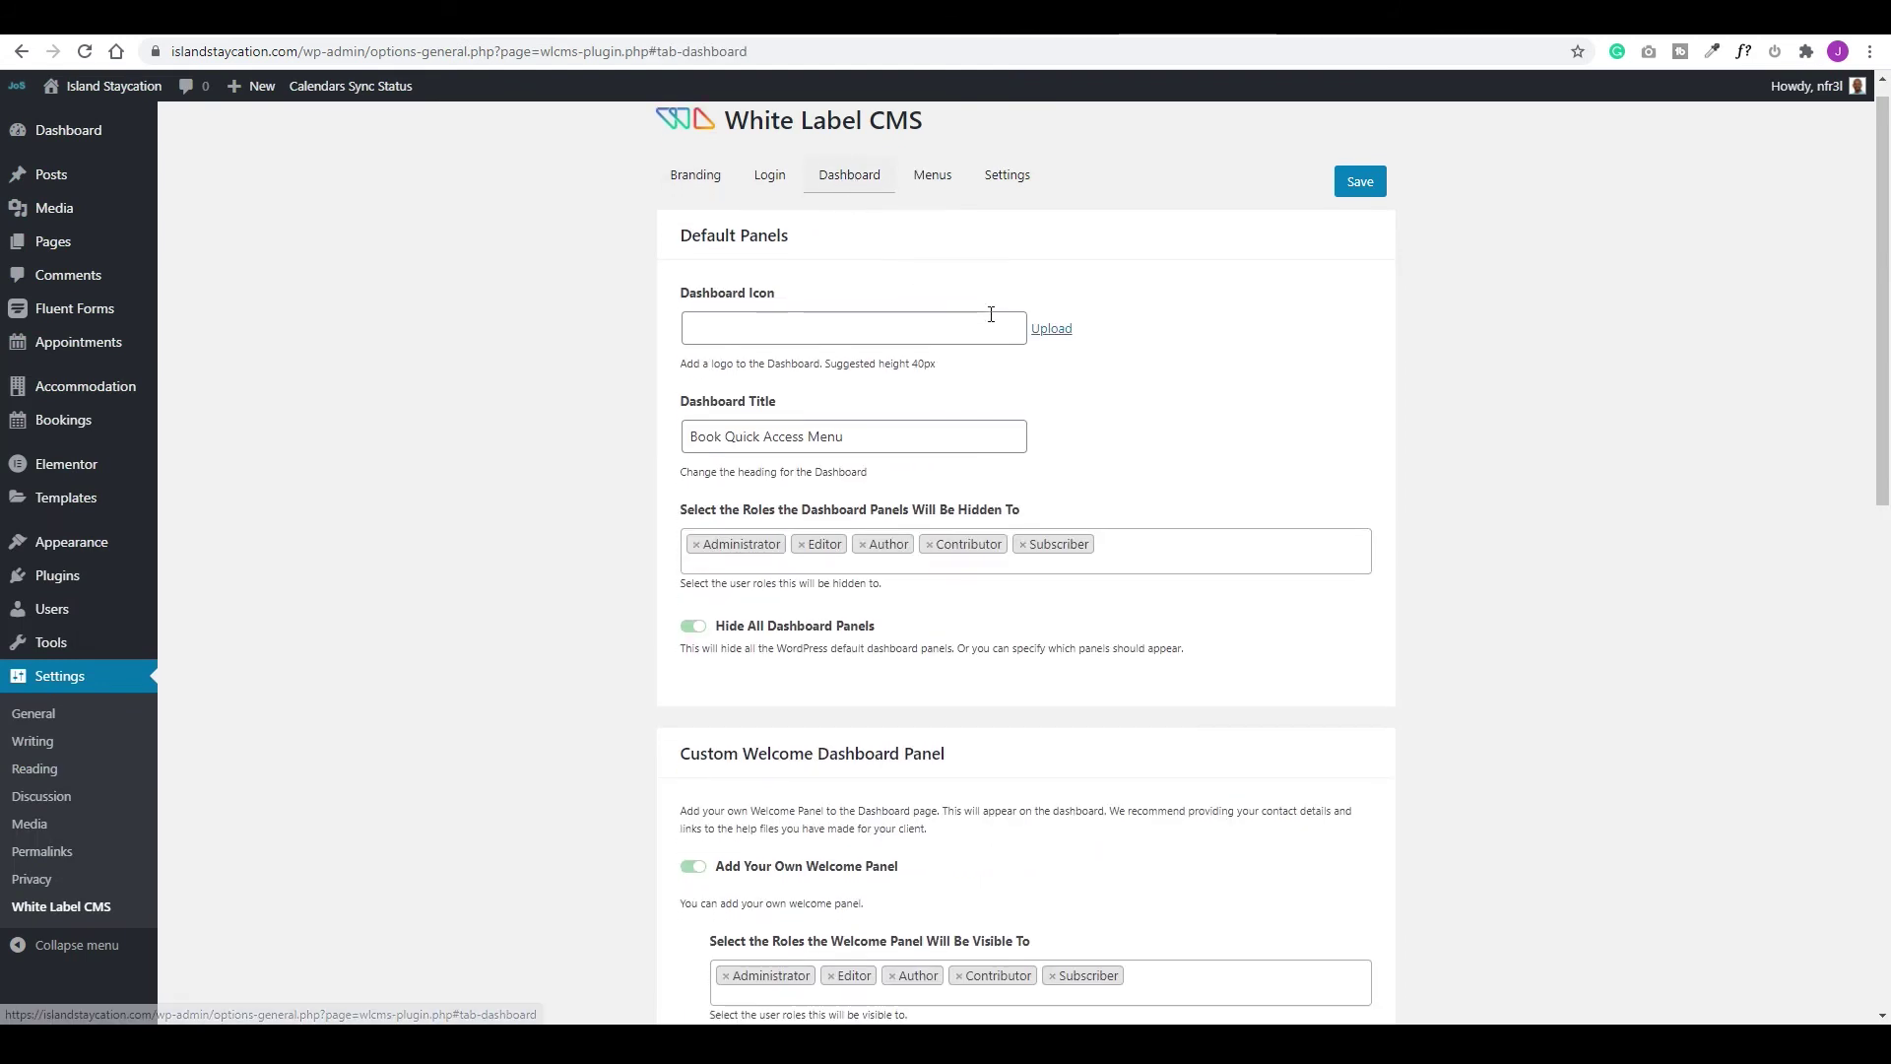
pyautogui.scroll(-1, 972, 325)
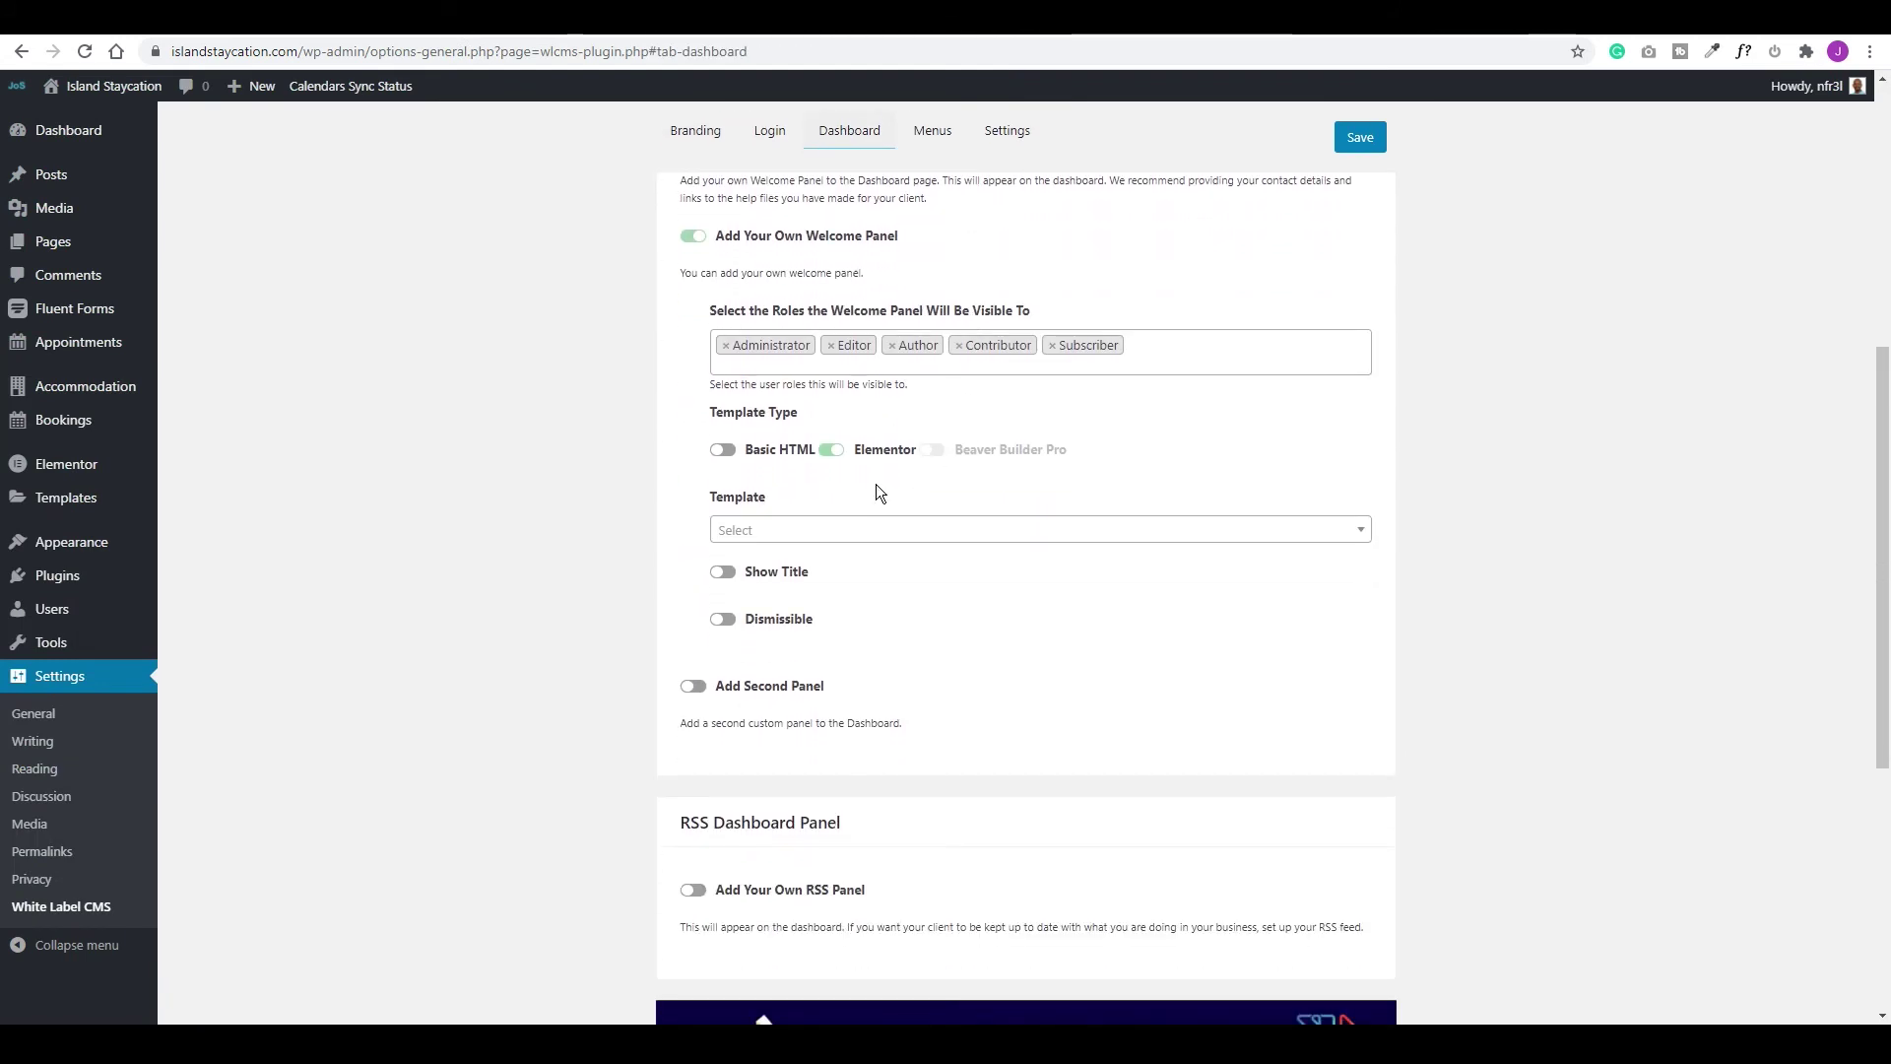
pyautogui.click(871, 535)
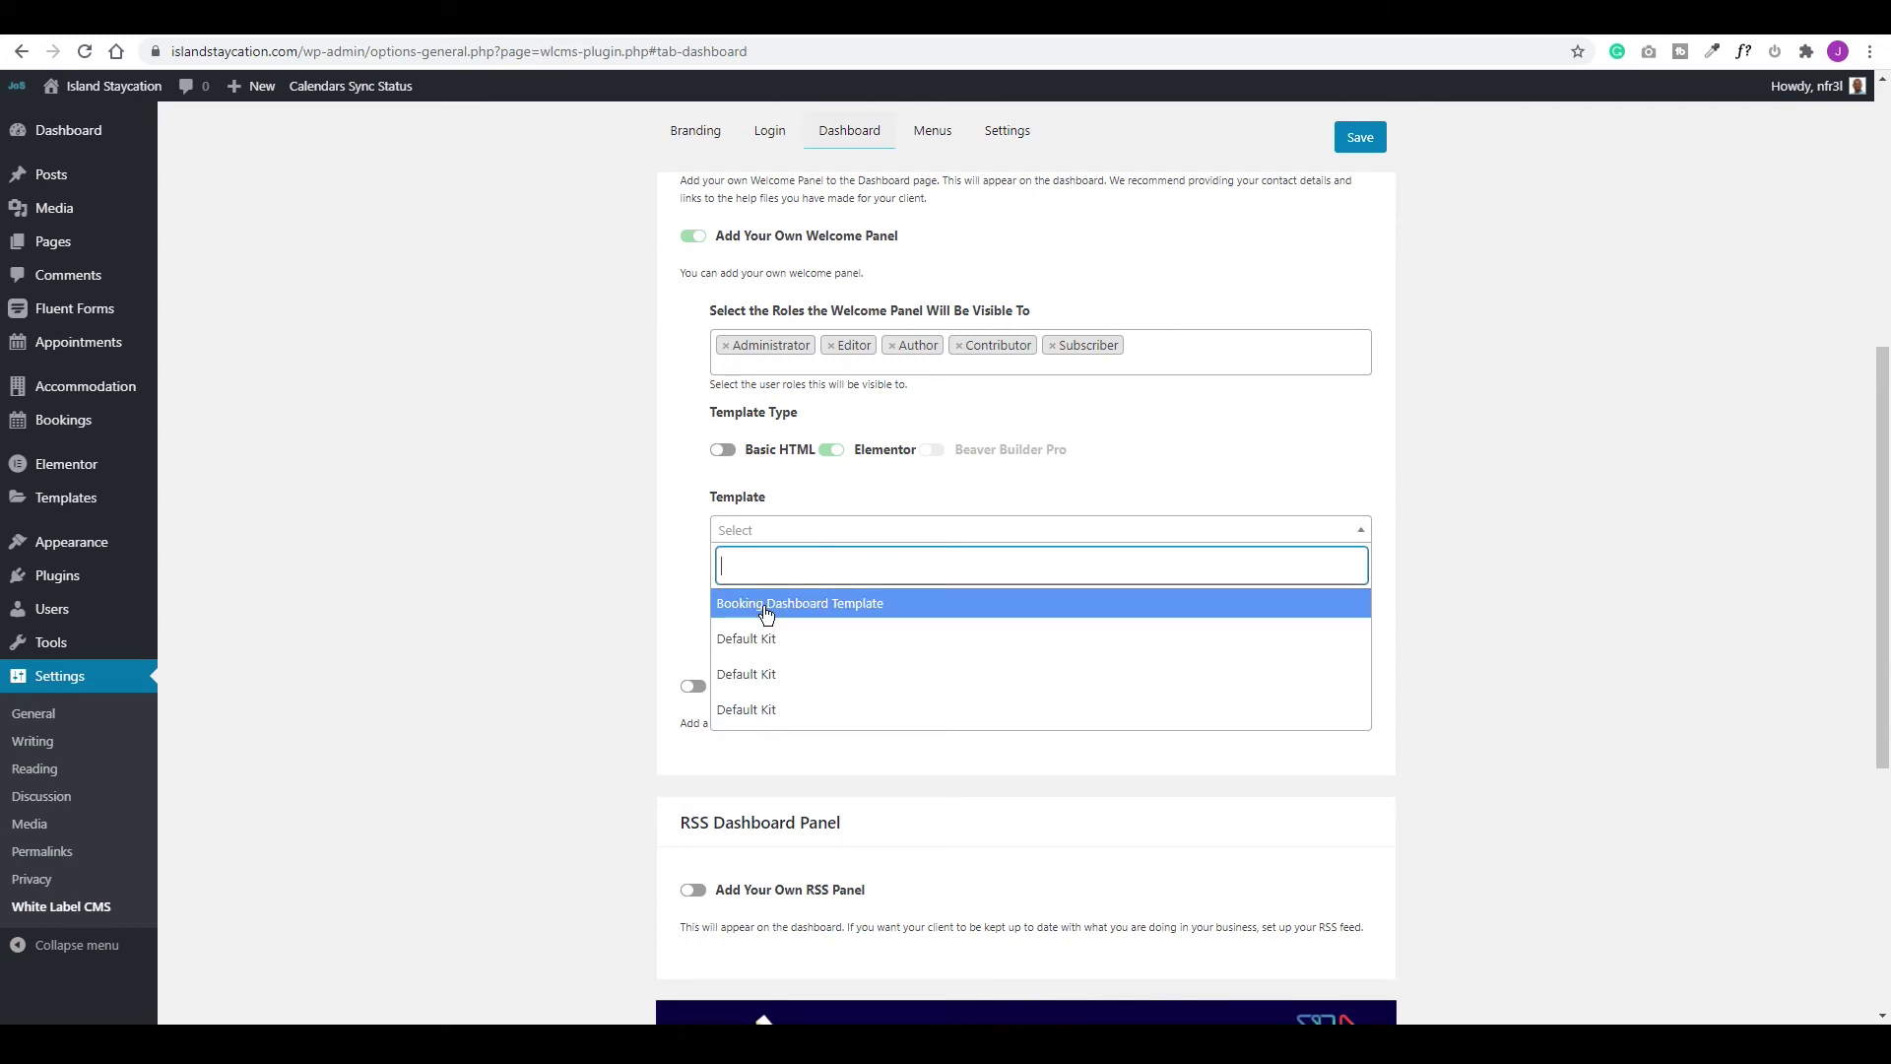
pyautogui.click(813, 604)
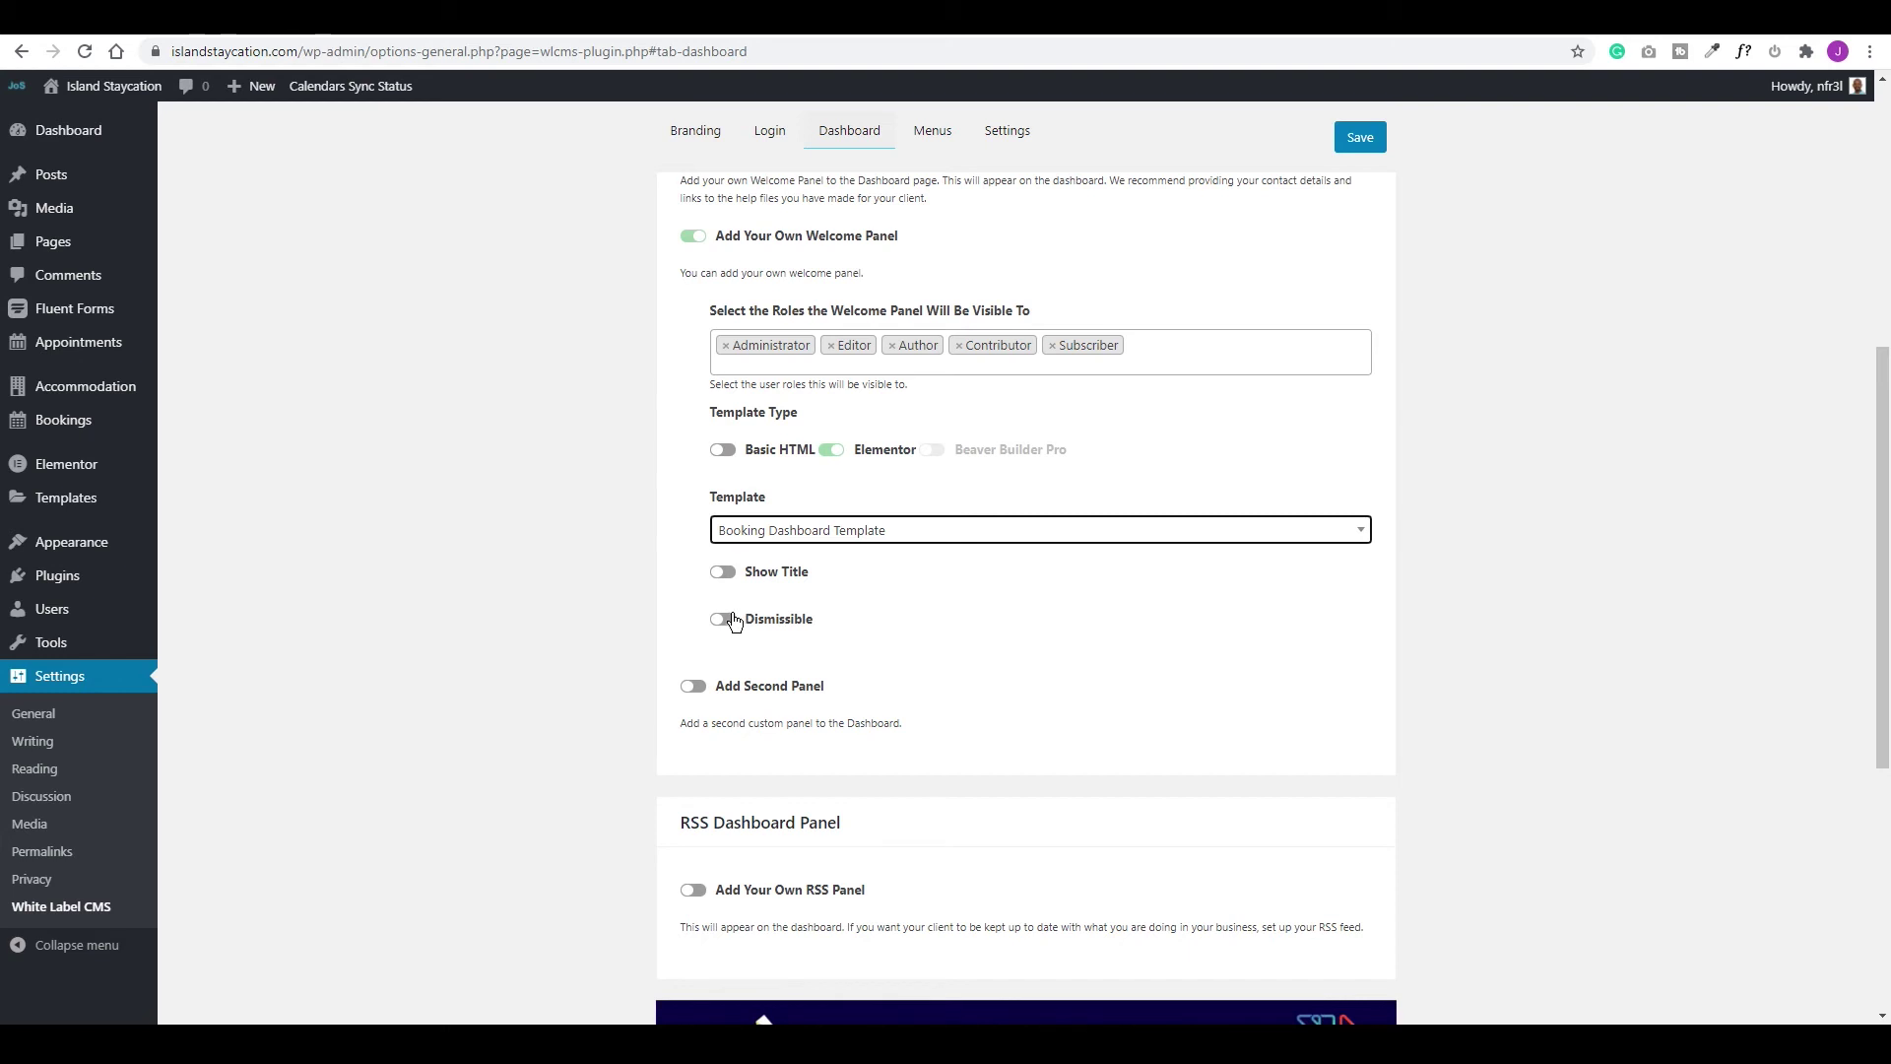
pyautogui.click(1375, 140)
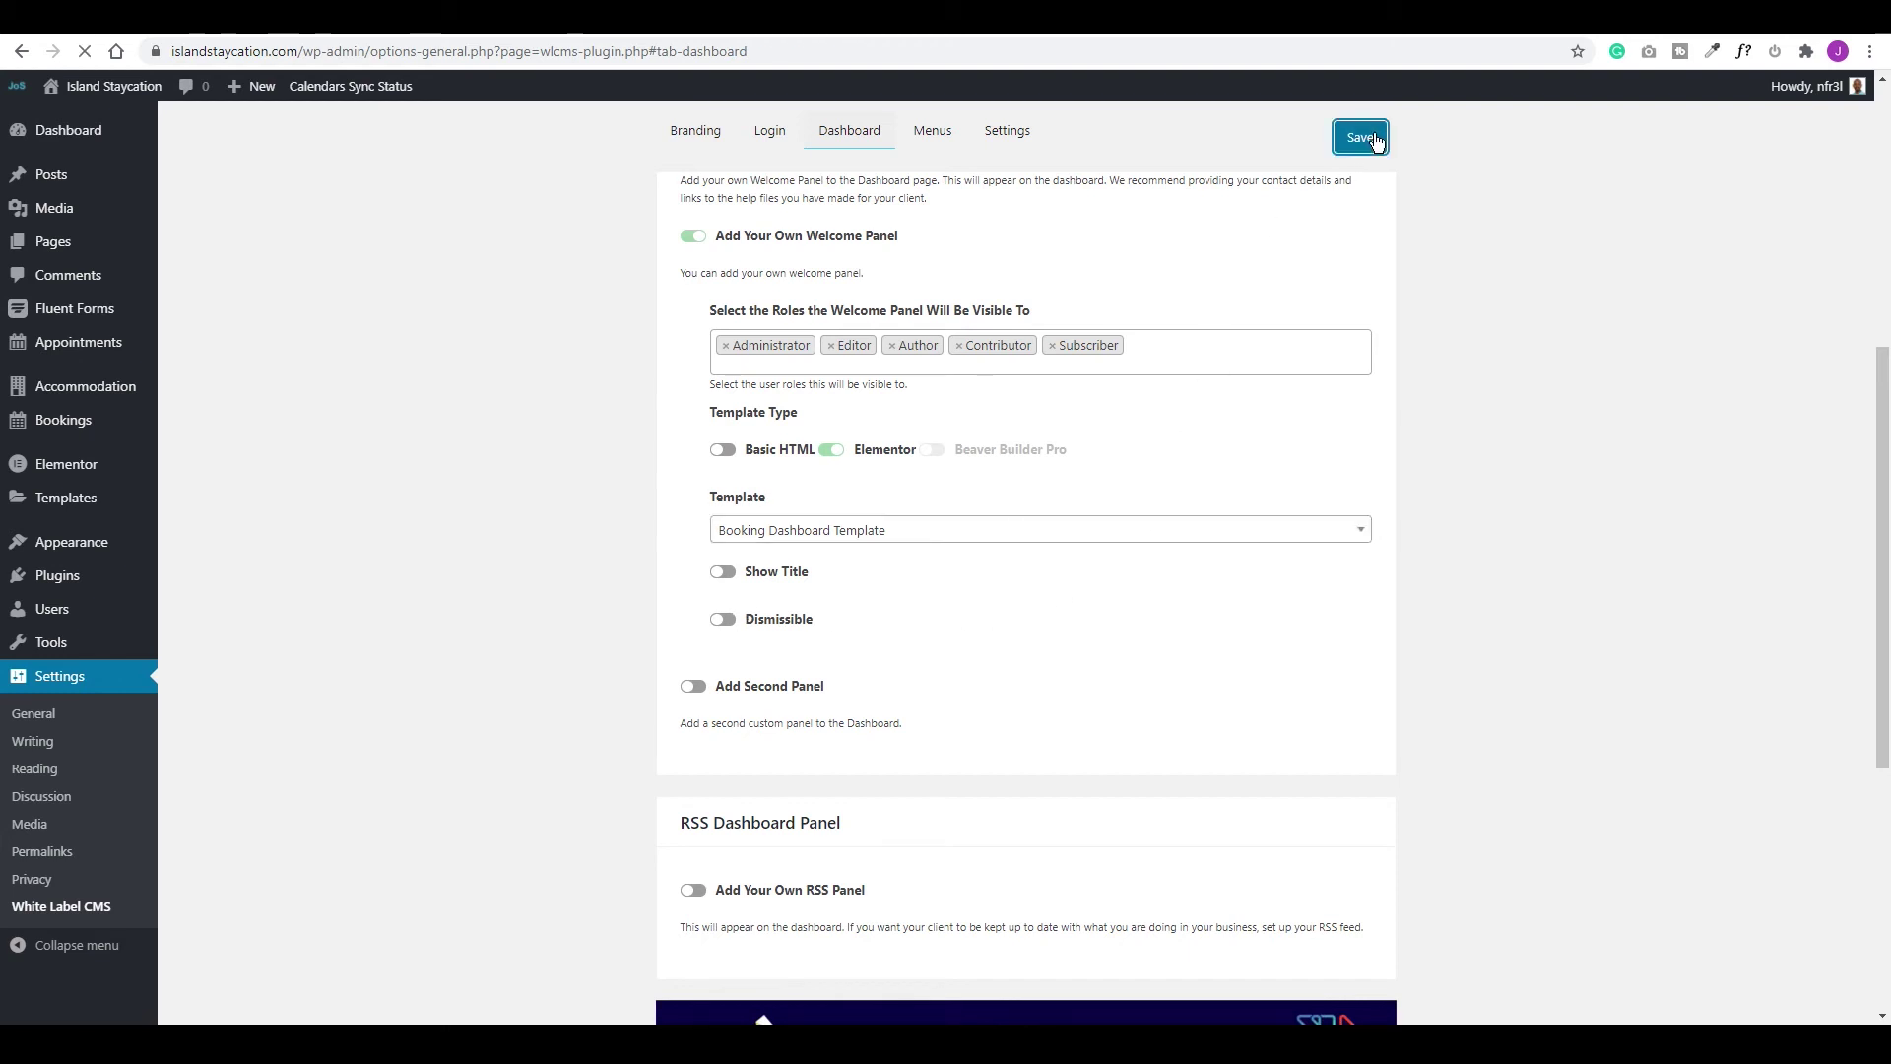
# Open the WordPress dashboard home and review the custom booking welcome panel
pyautogui.click(65, 131)
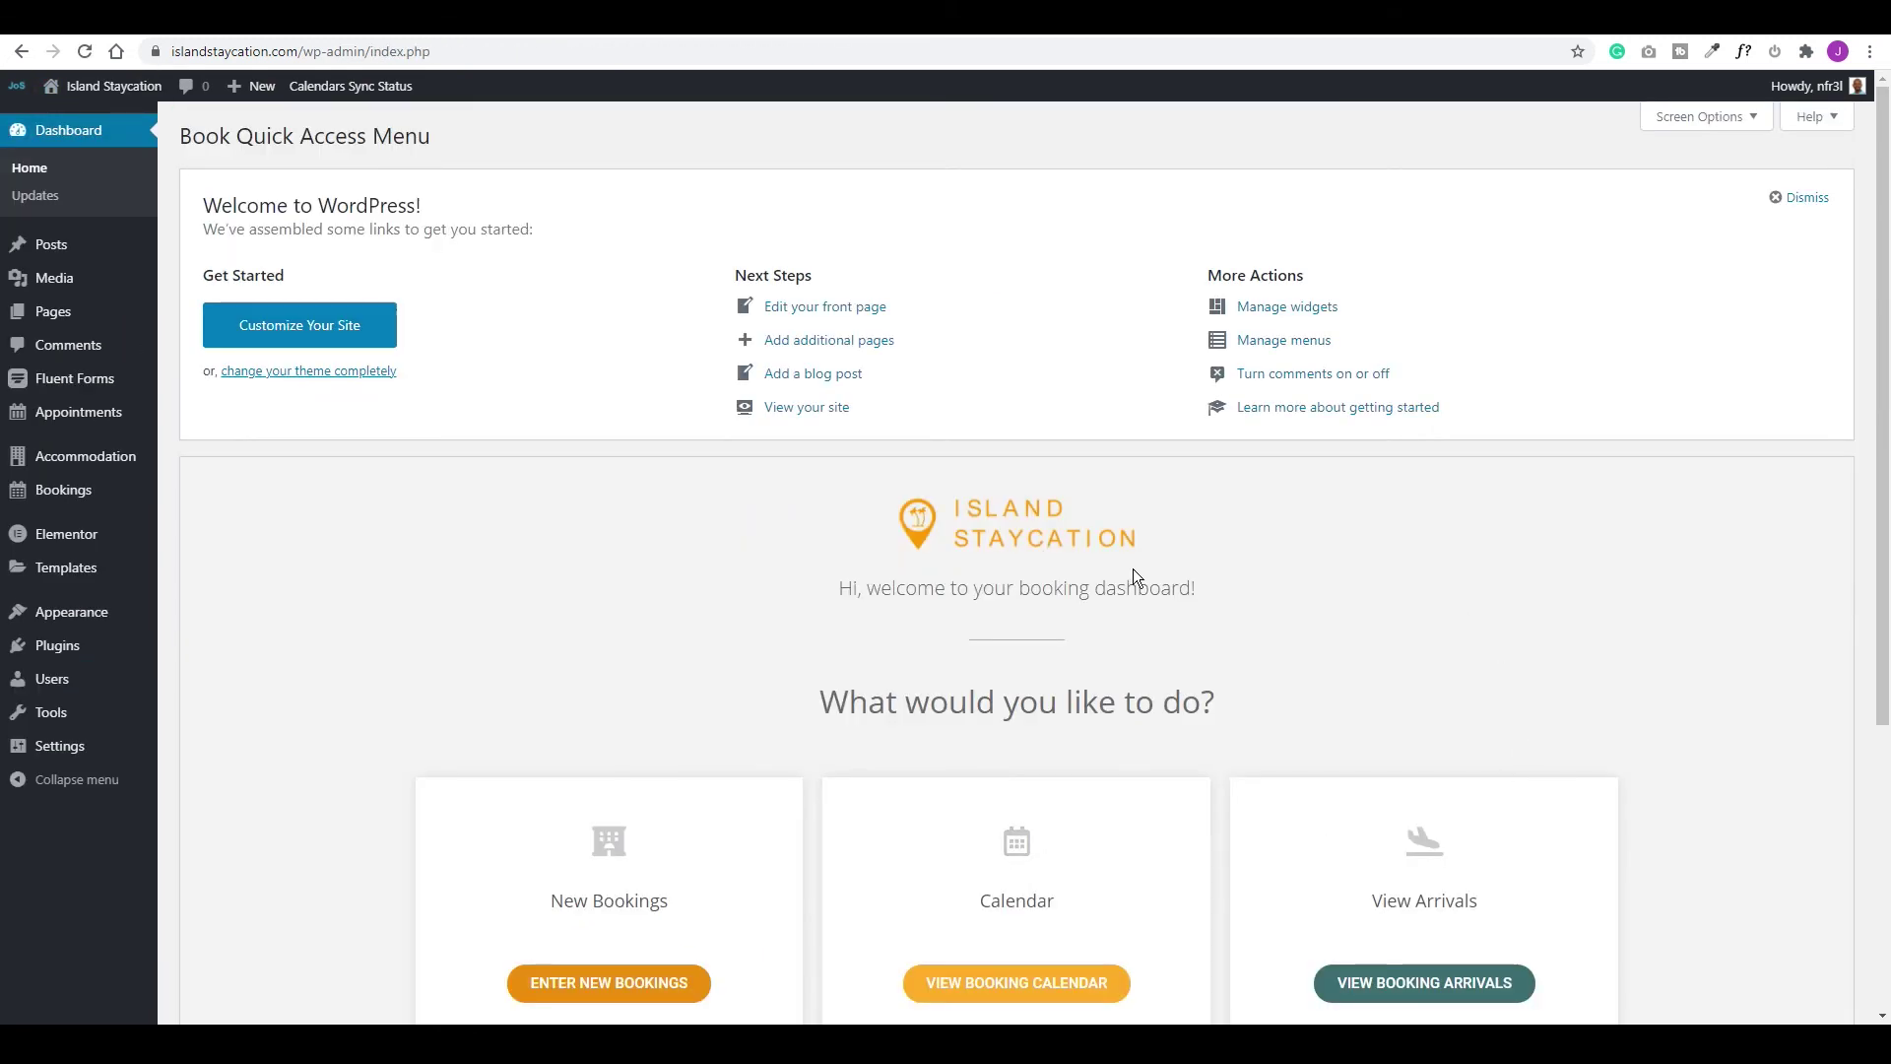
pyautogui.scroll(-4, 752, 749)
pyautogui.scroll(4, 879, 735)
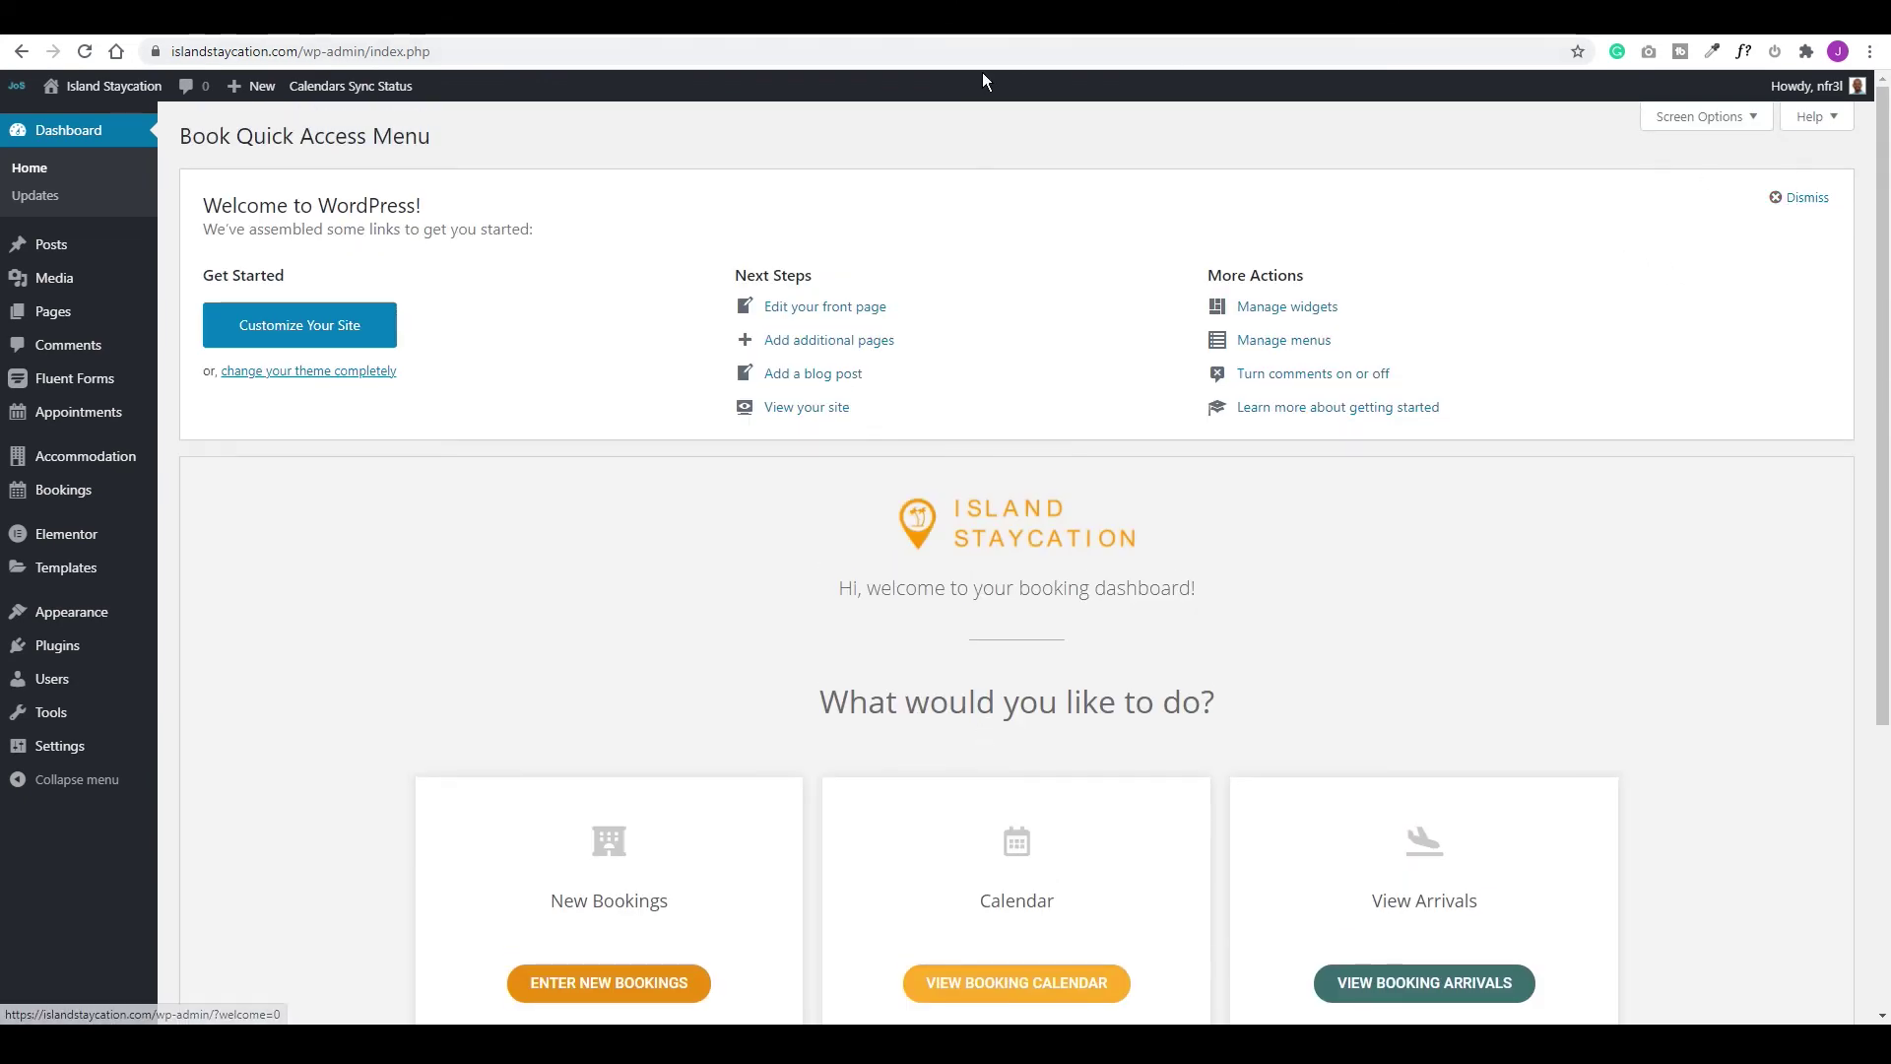
# Dismiss the default WordPress welcome panel and check the dashboard's screen options
pyautogui.click(1804, 201)
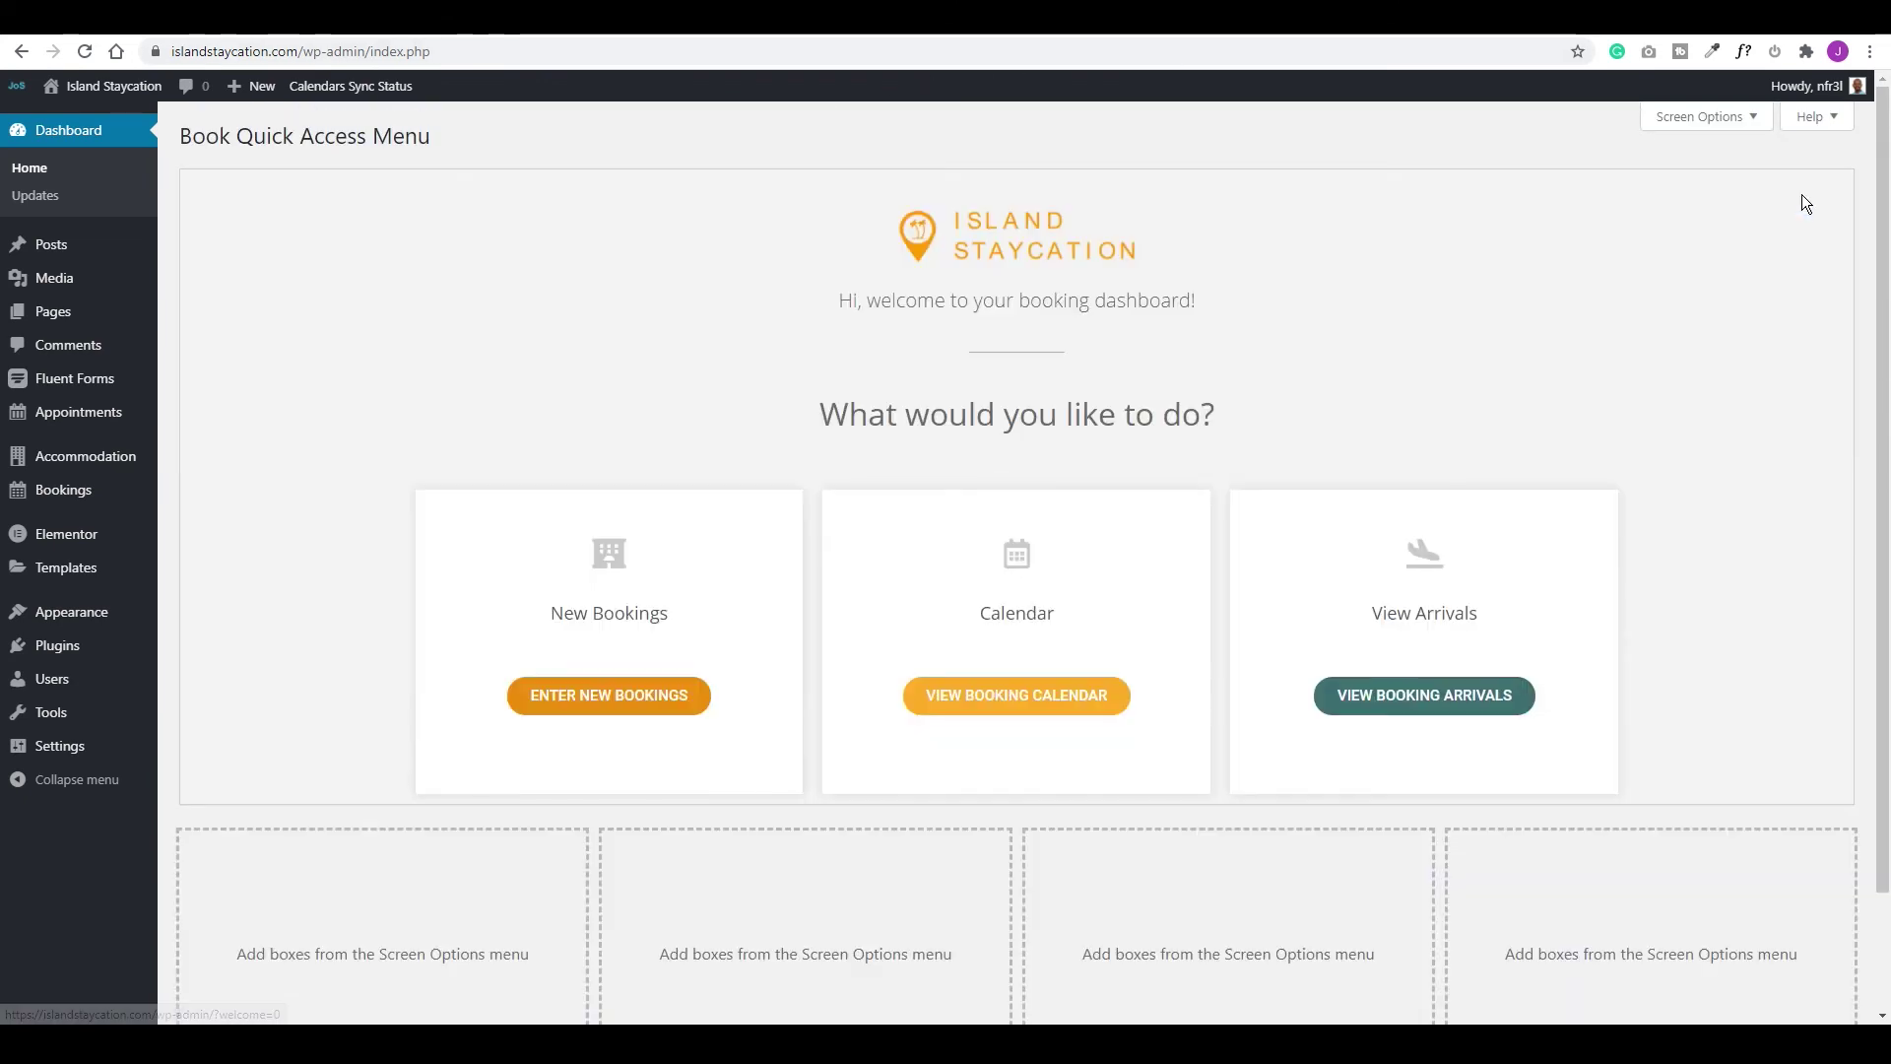
pyautogui.click(1711, 115)
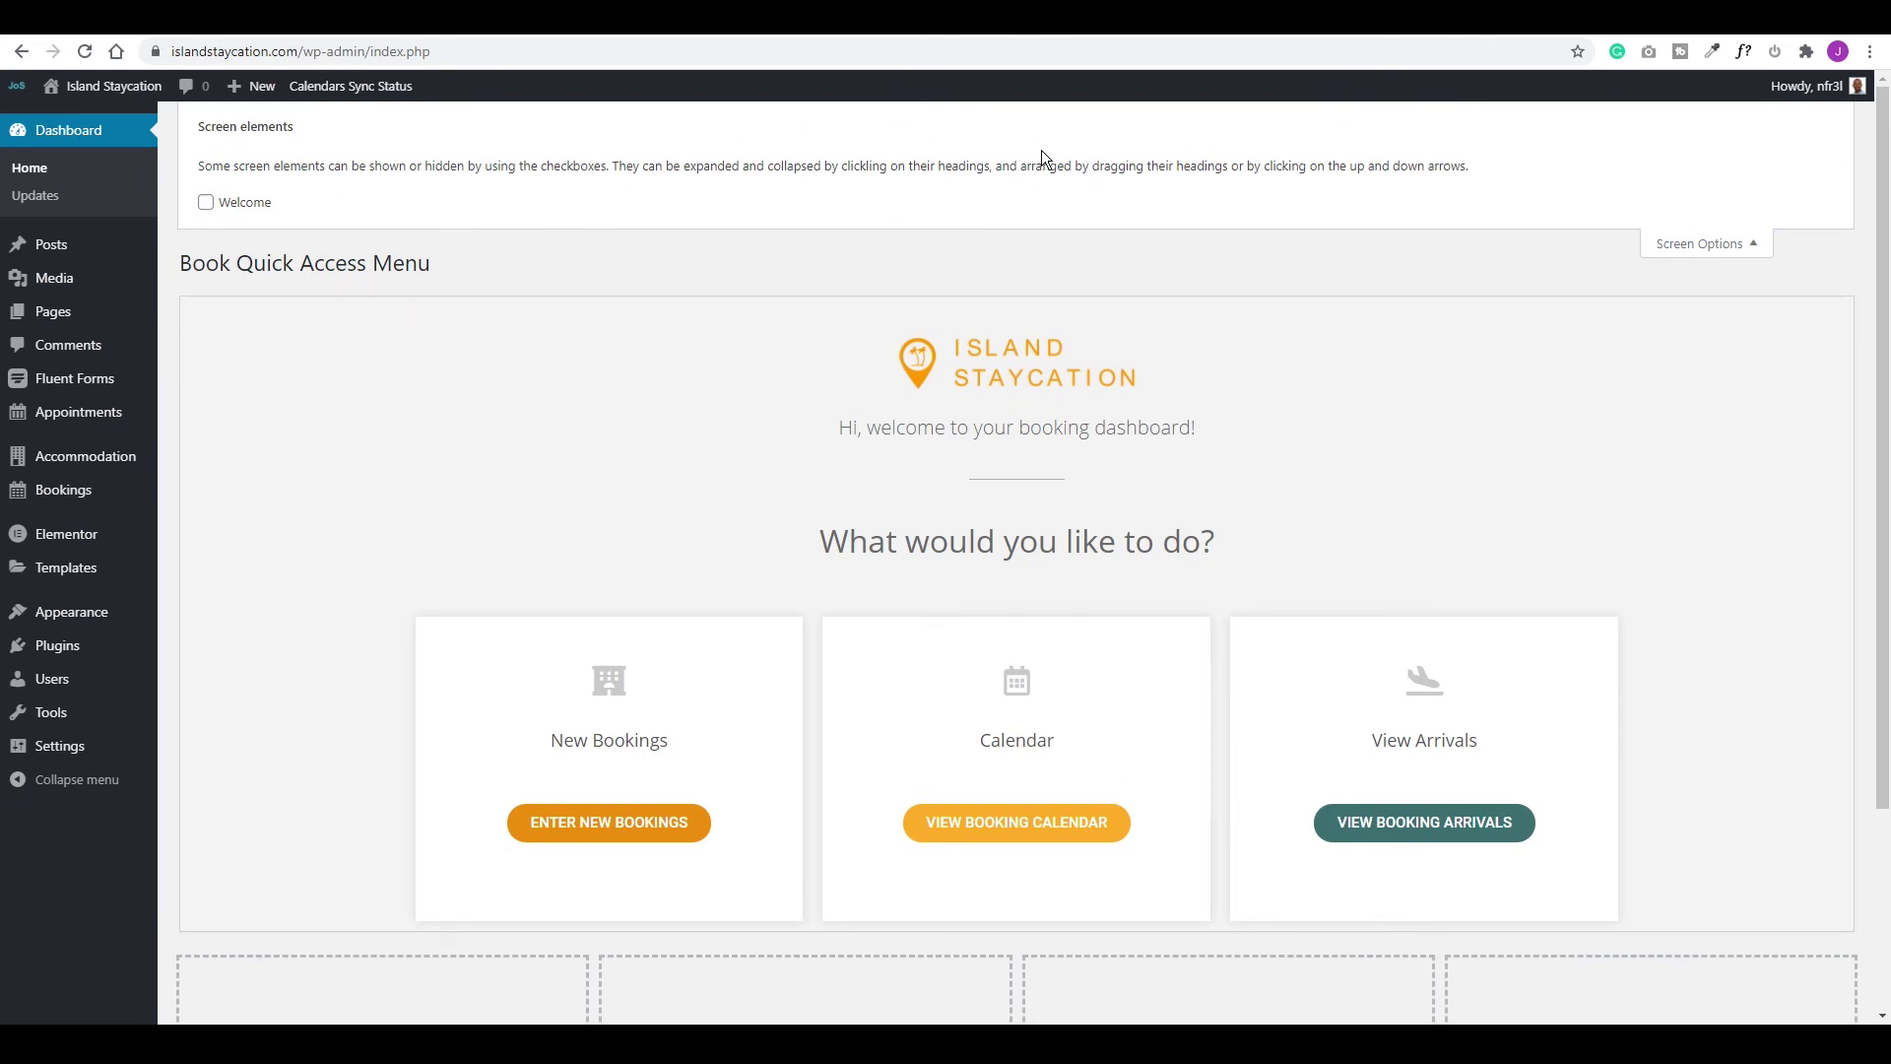
pyautogui.click(1721, 241)
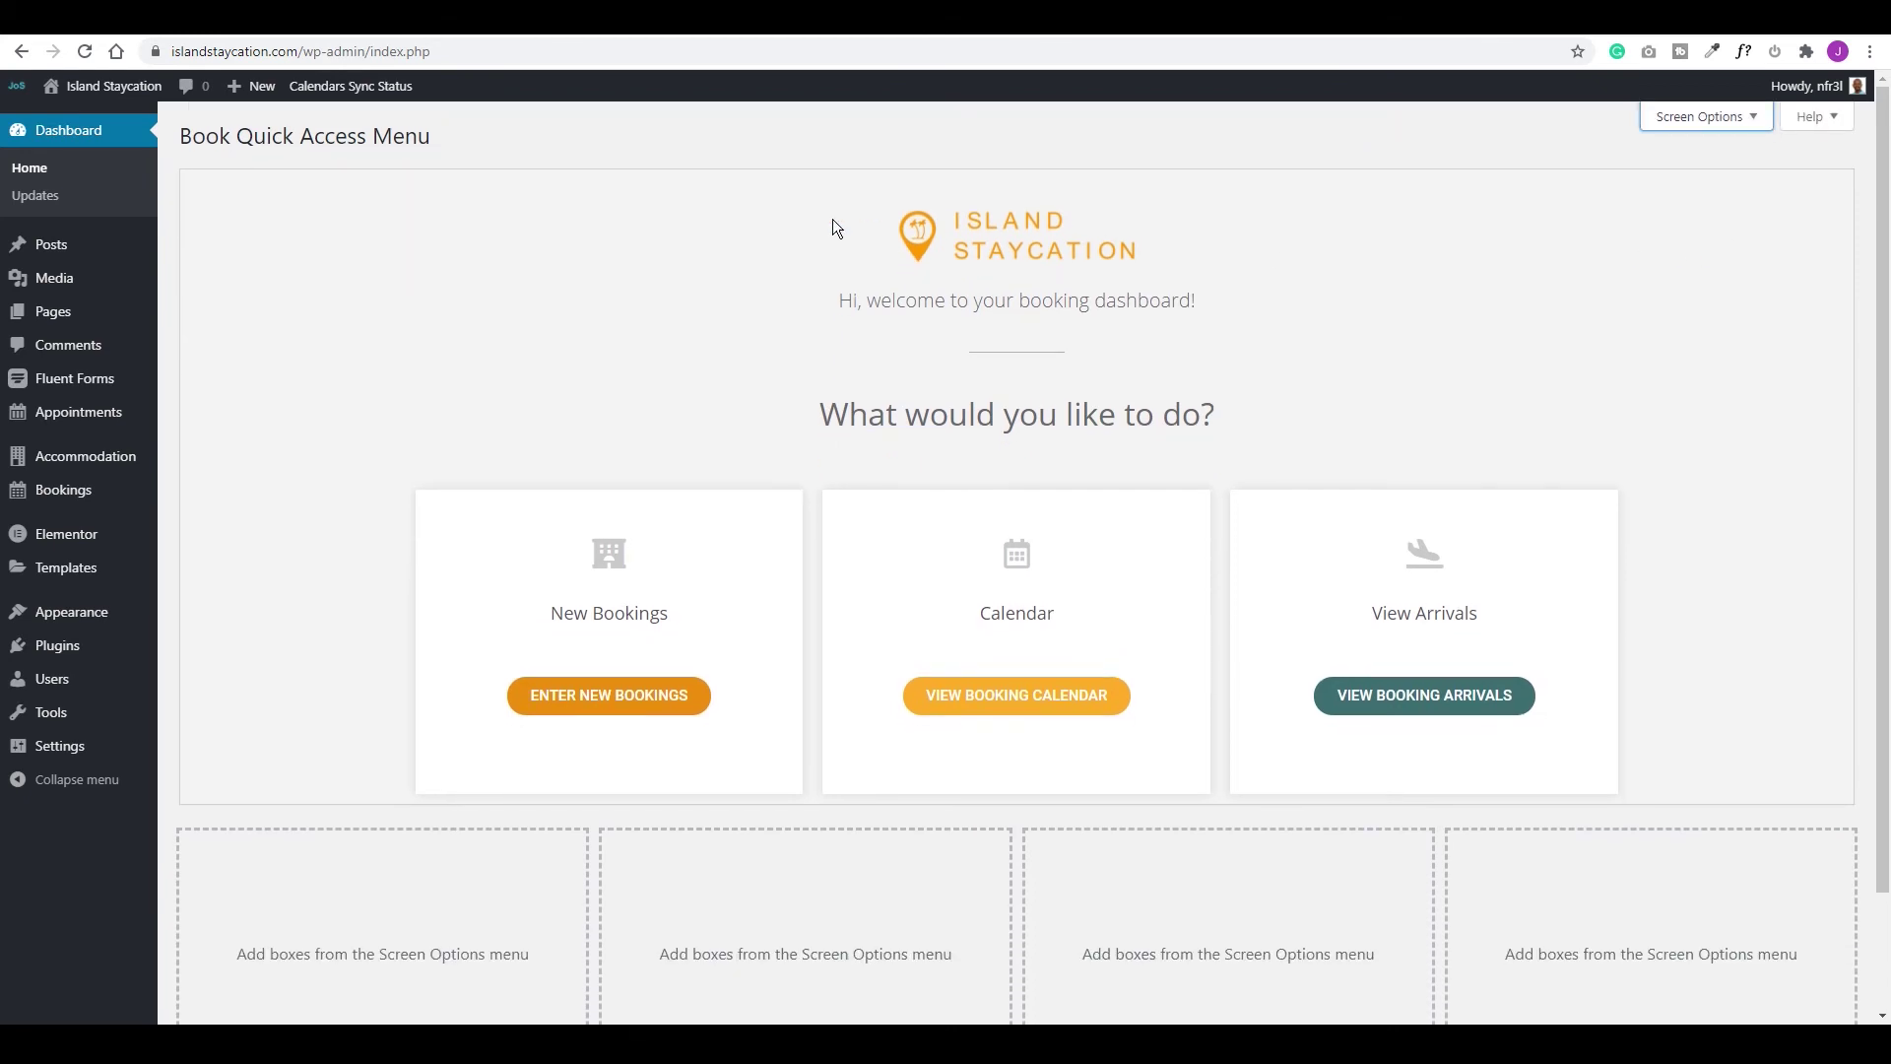
# Test the Enter New Bookings shortcut on the booking dashboard, returning to the dashboard home
pyautogui.click(608, 698)
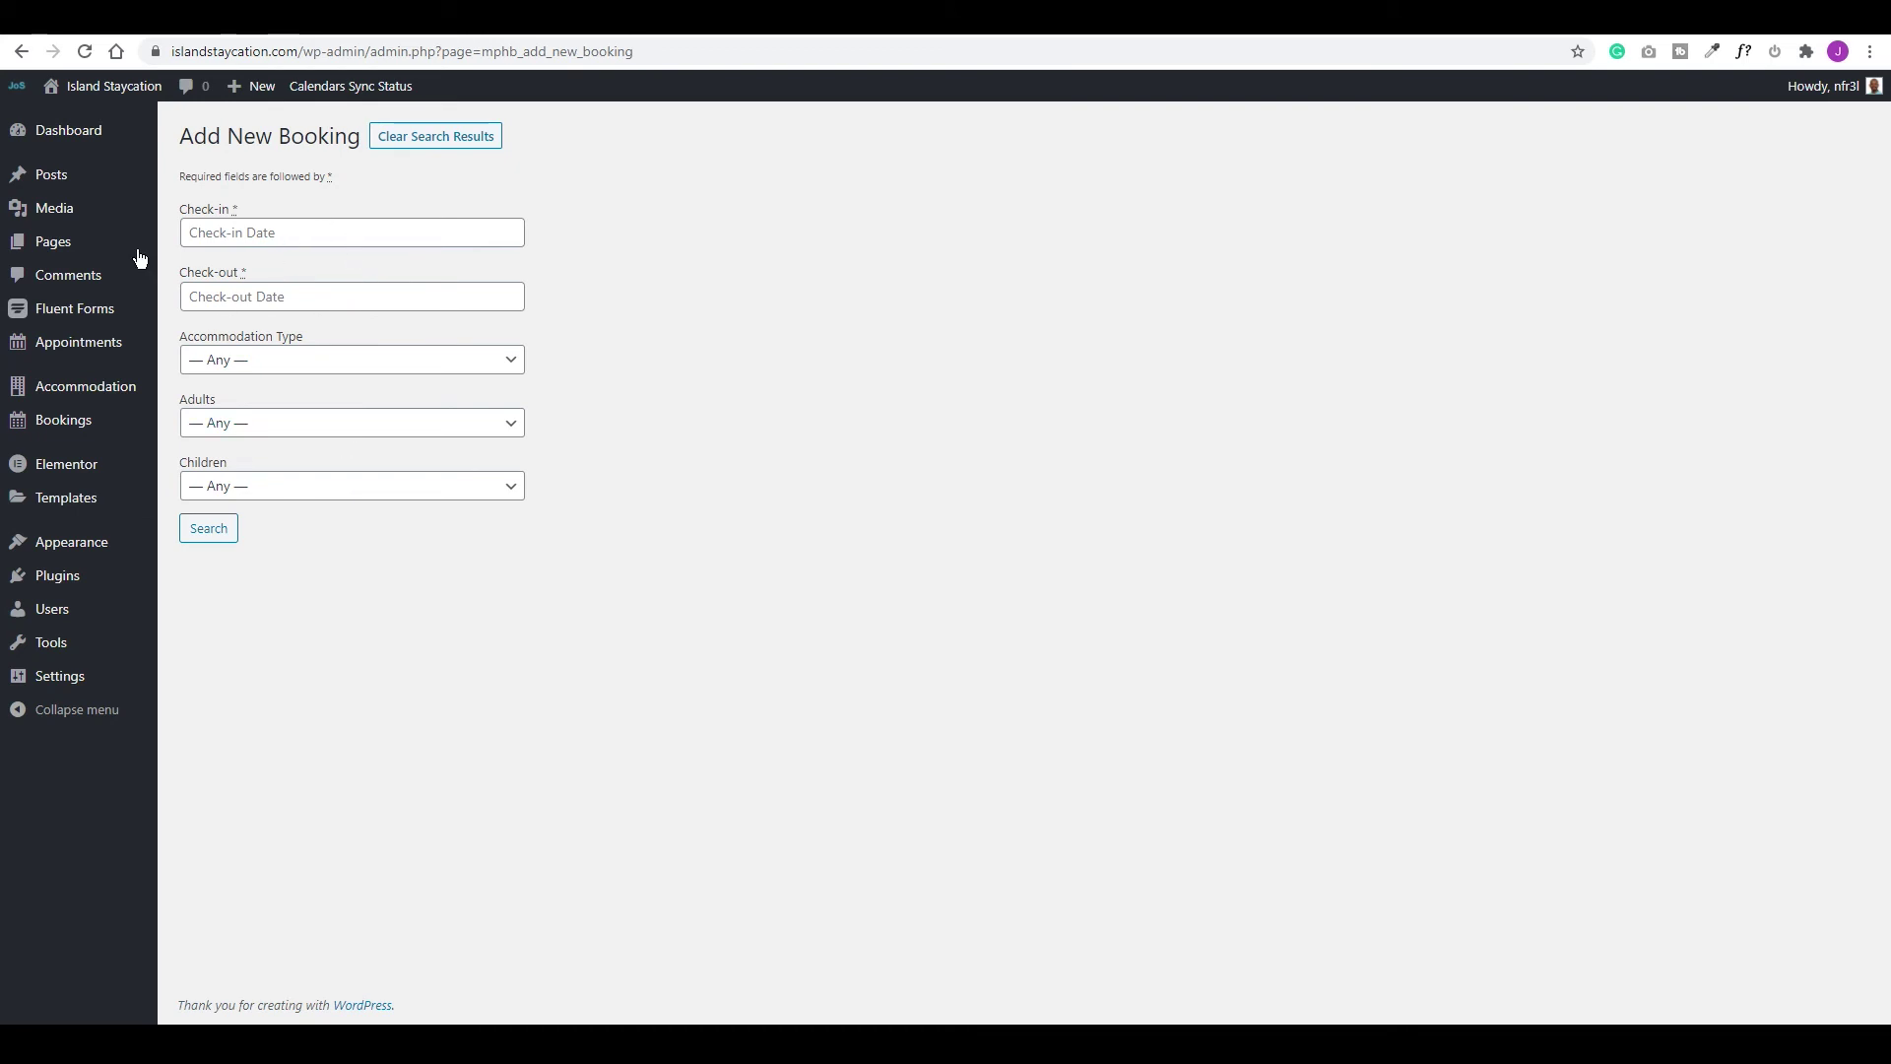
pyautogui.click(79, 140)
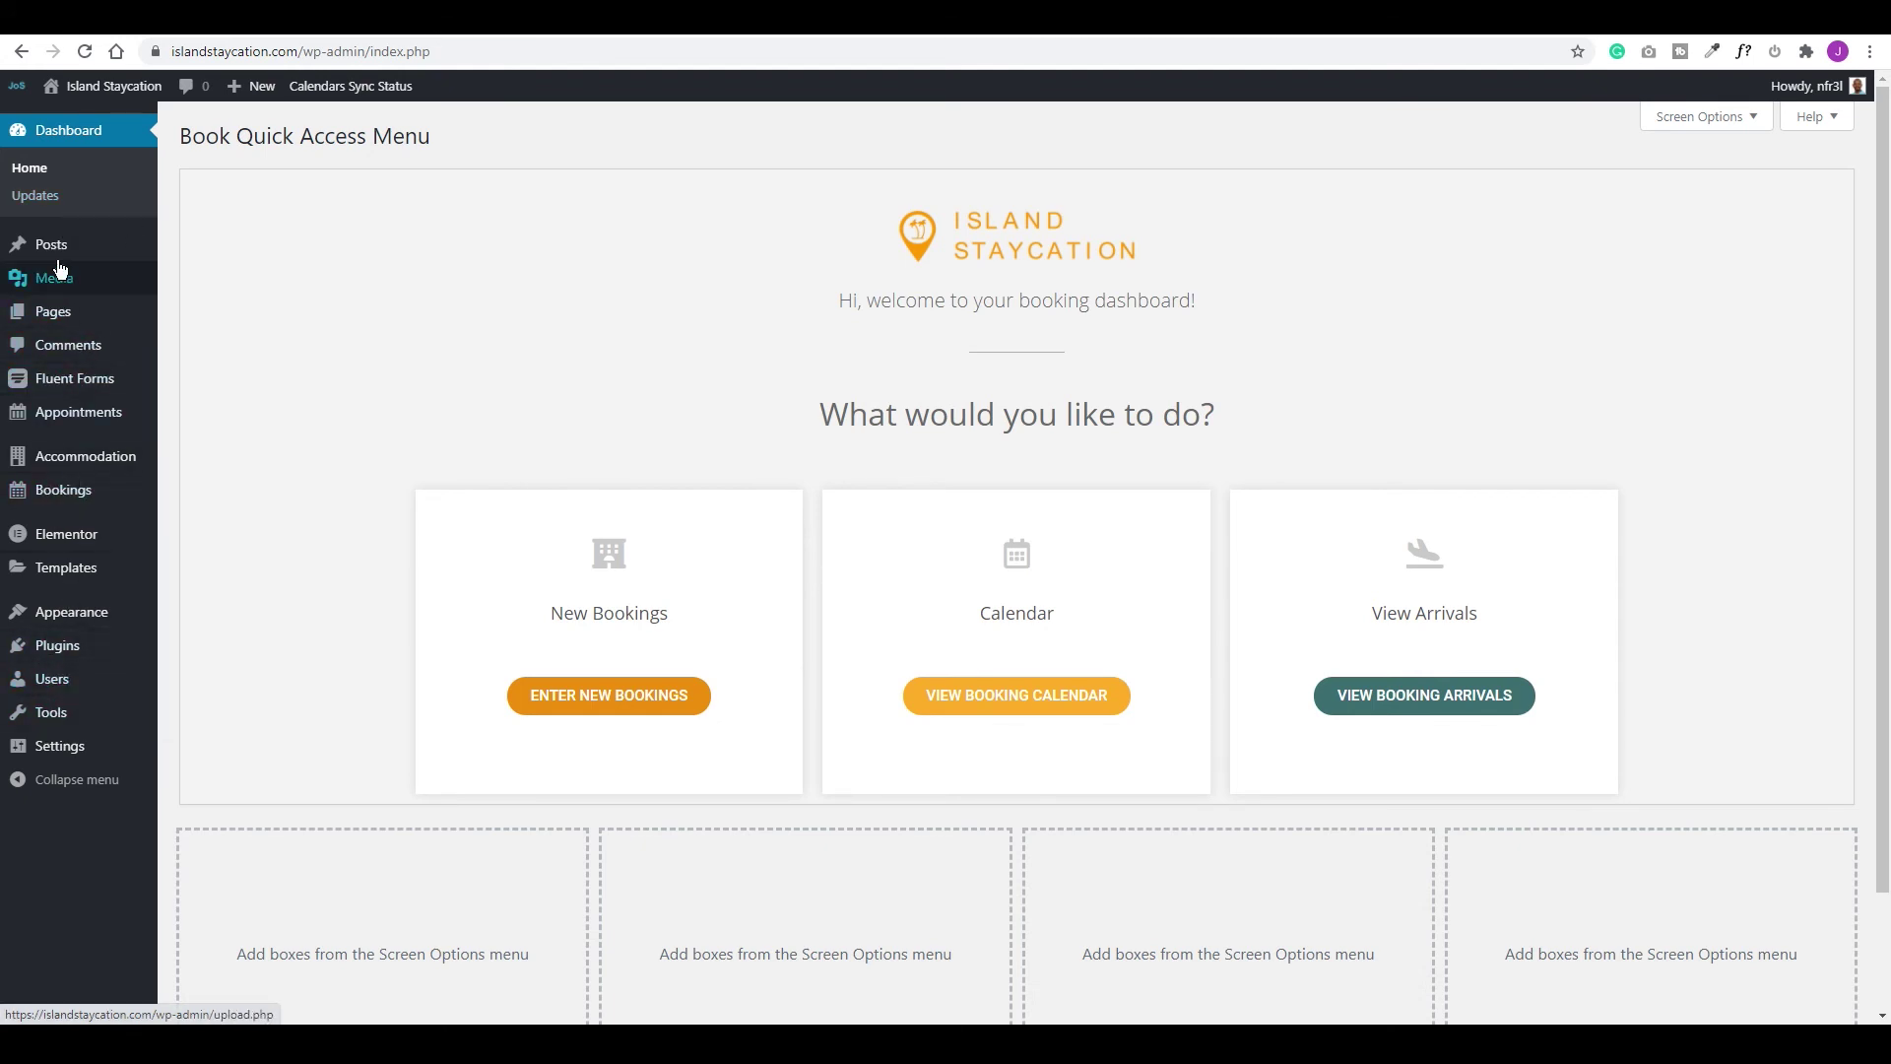
pyautogui.moveTo(41, 248)
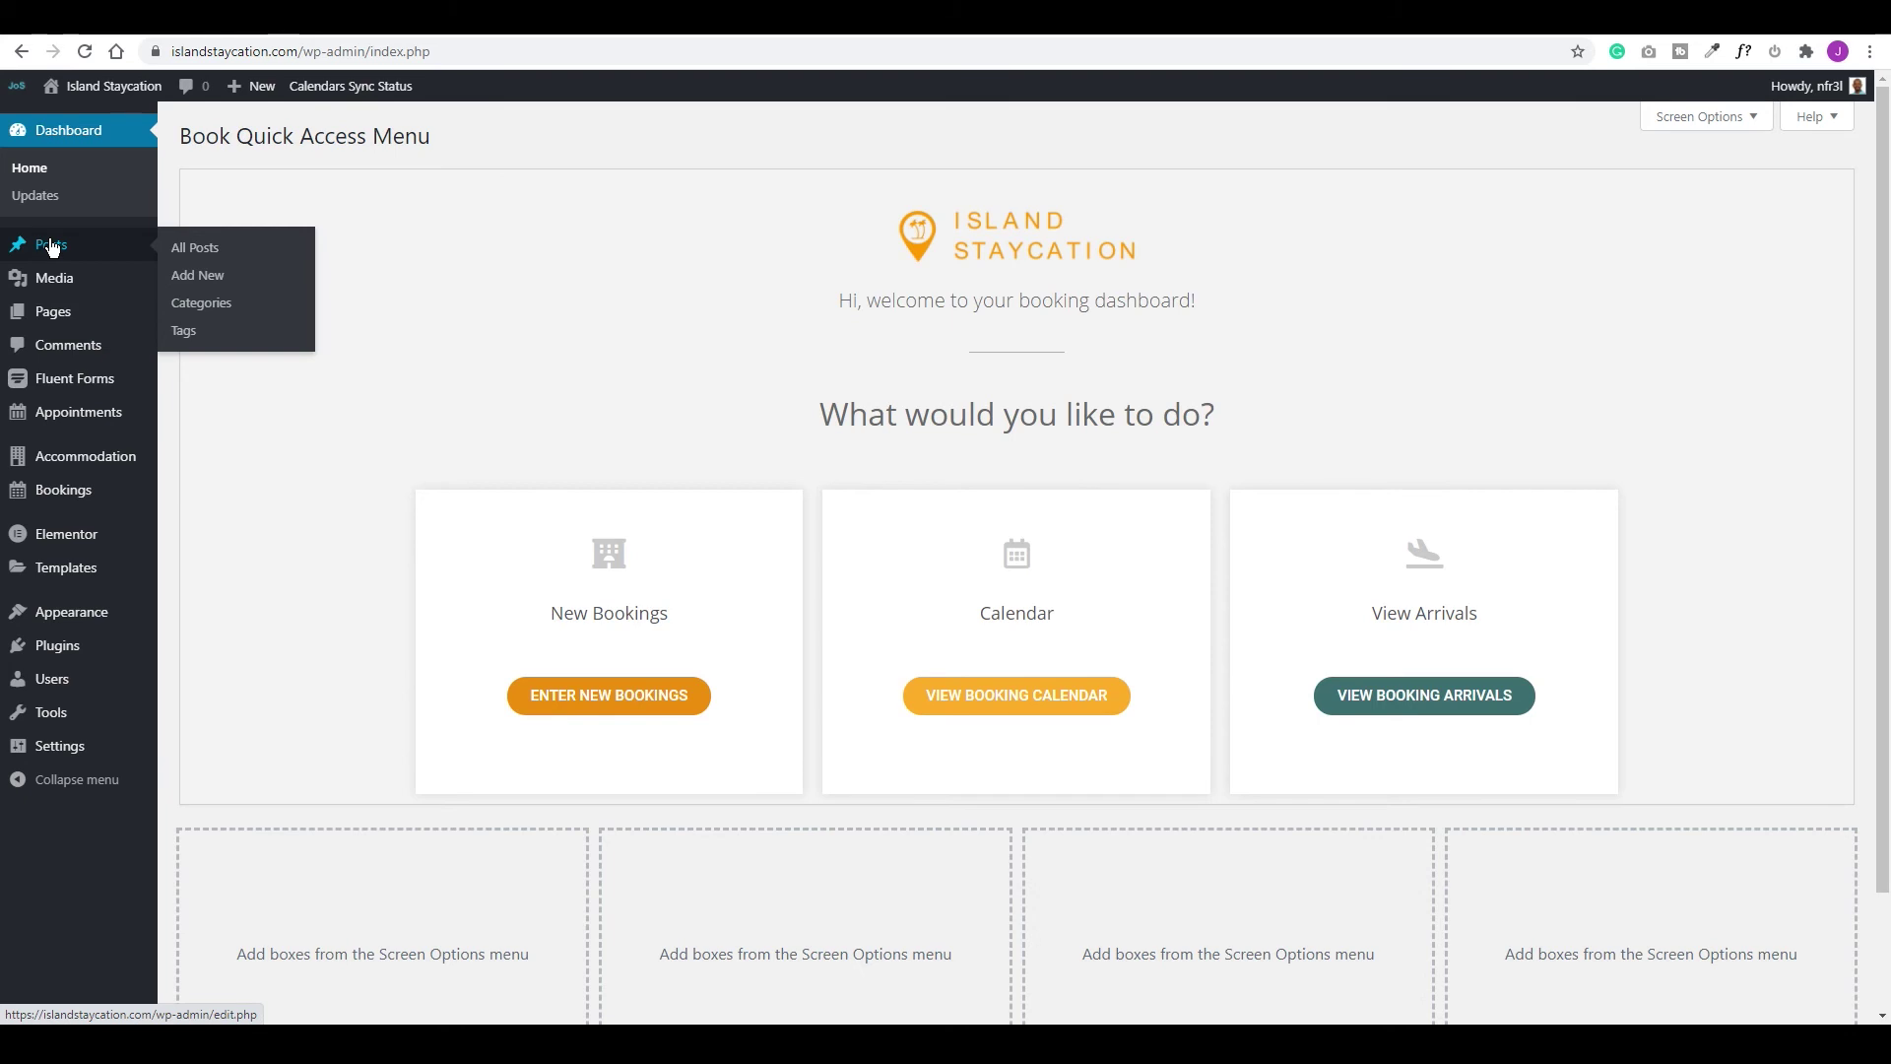
pyautogui.moveTo(83, 567)
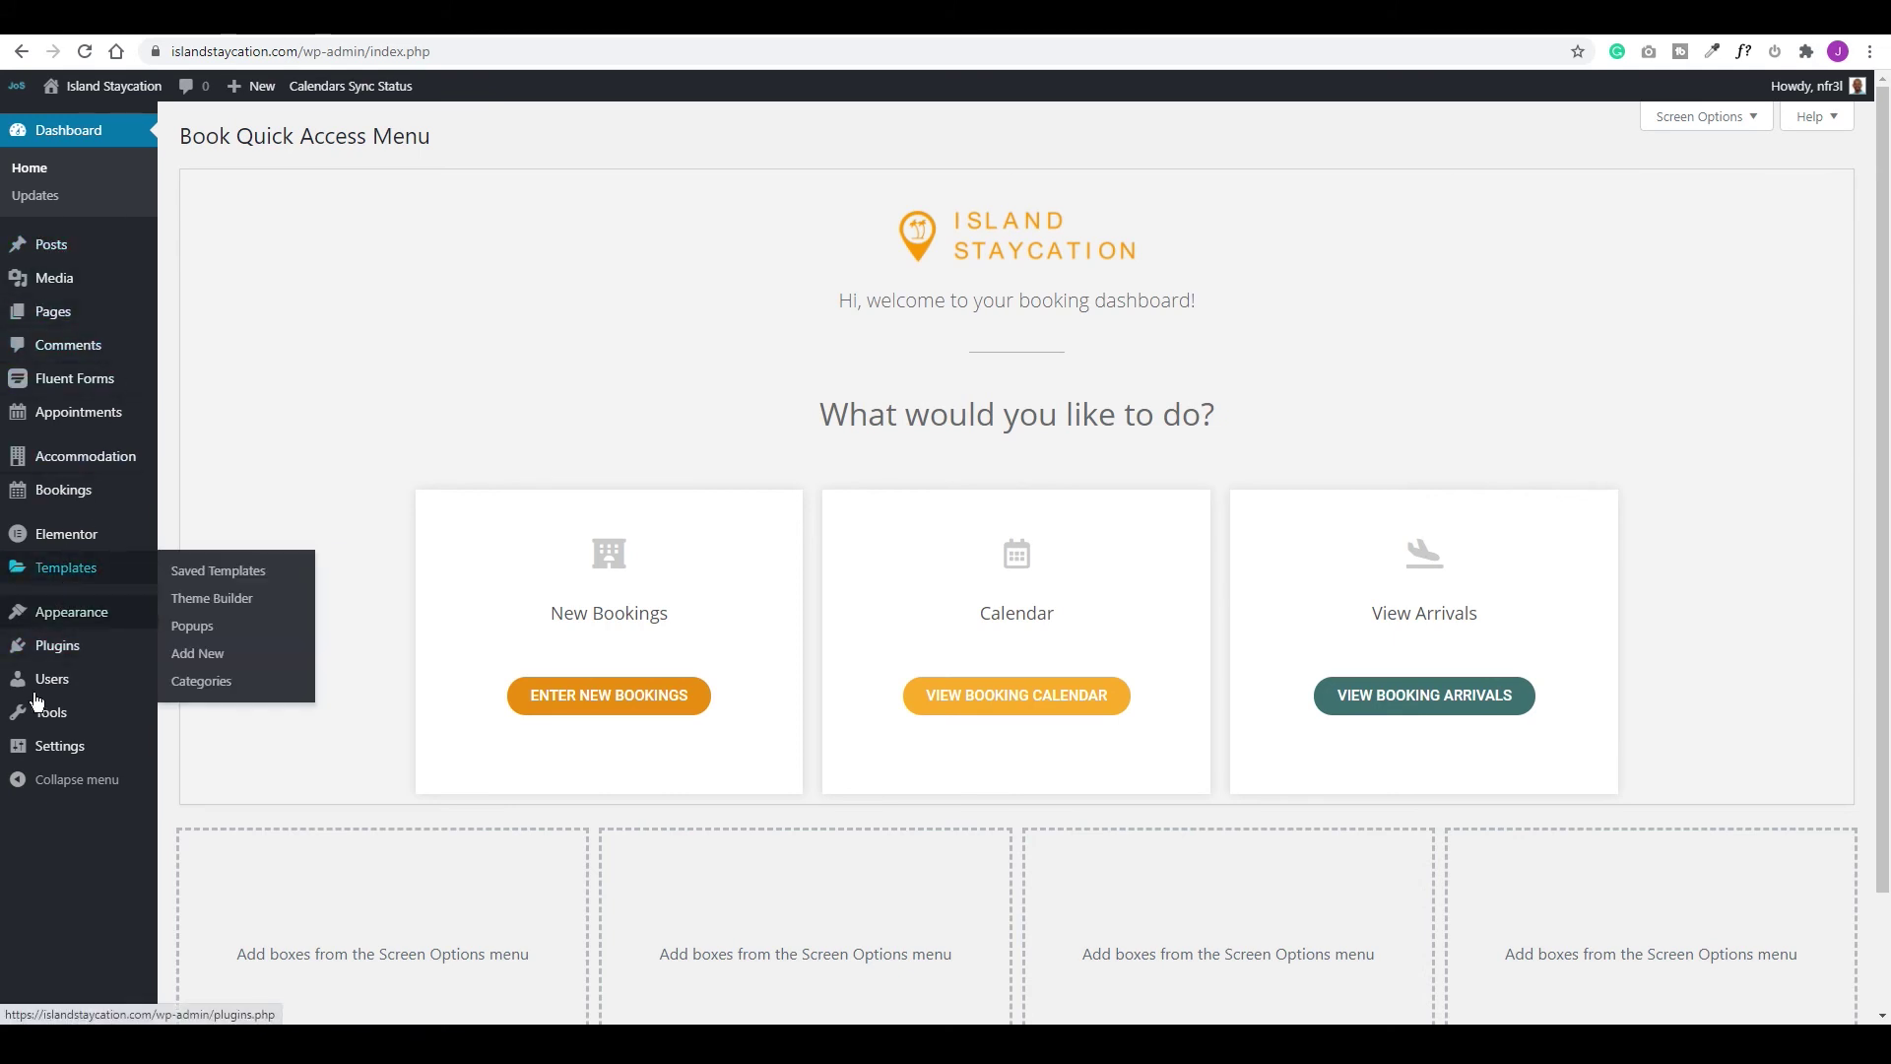
# In the White Label CMS menu settings, enable hiding menus for the client
pyautogui.moveTo(61, 749)
pyautogui.click(210, 943)
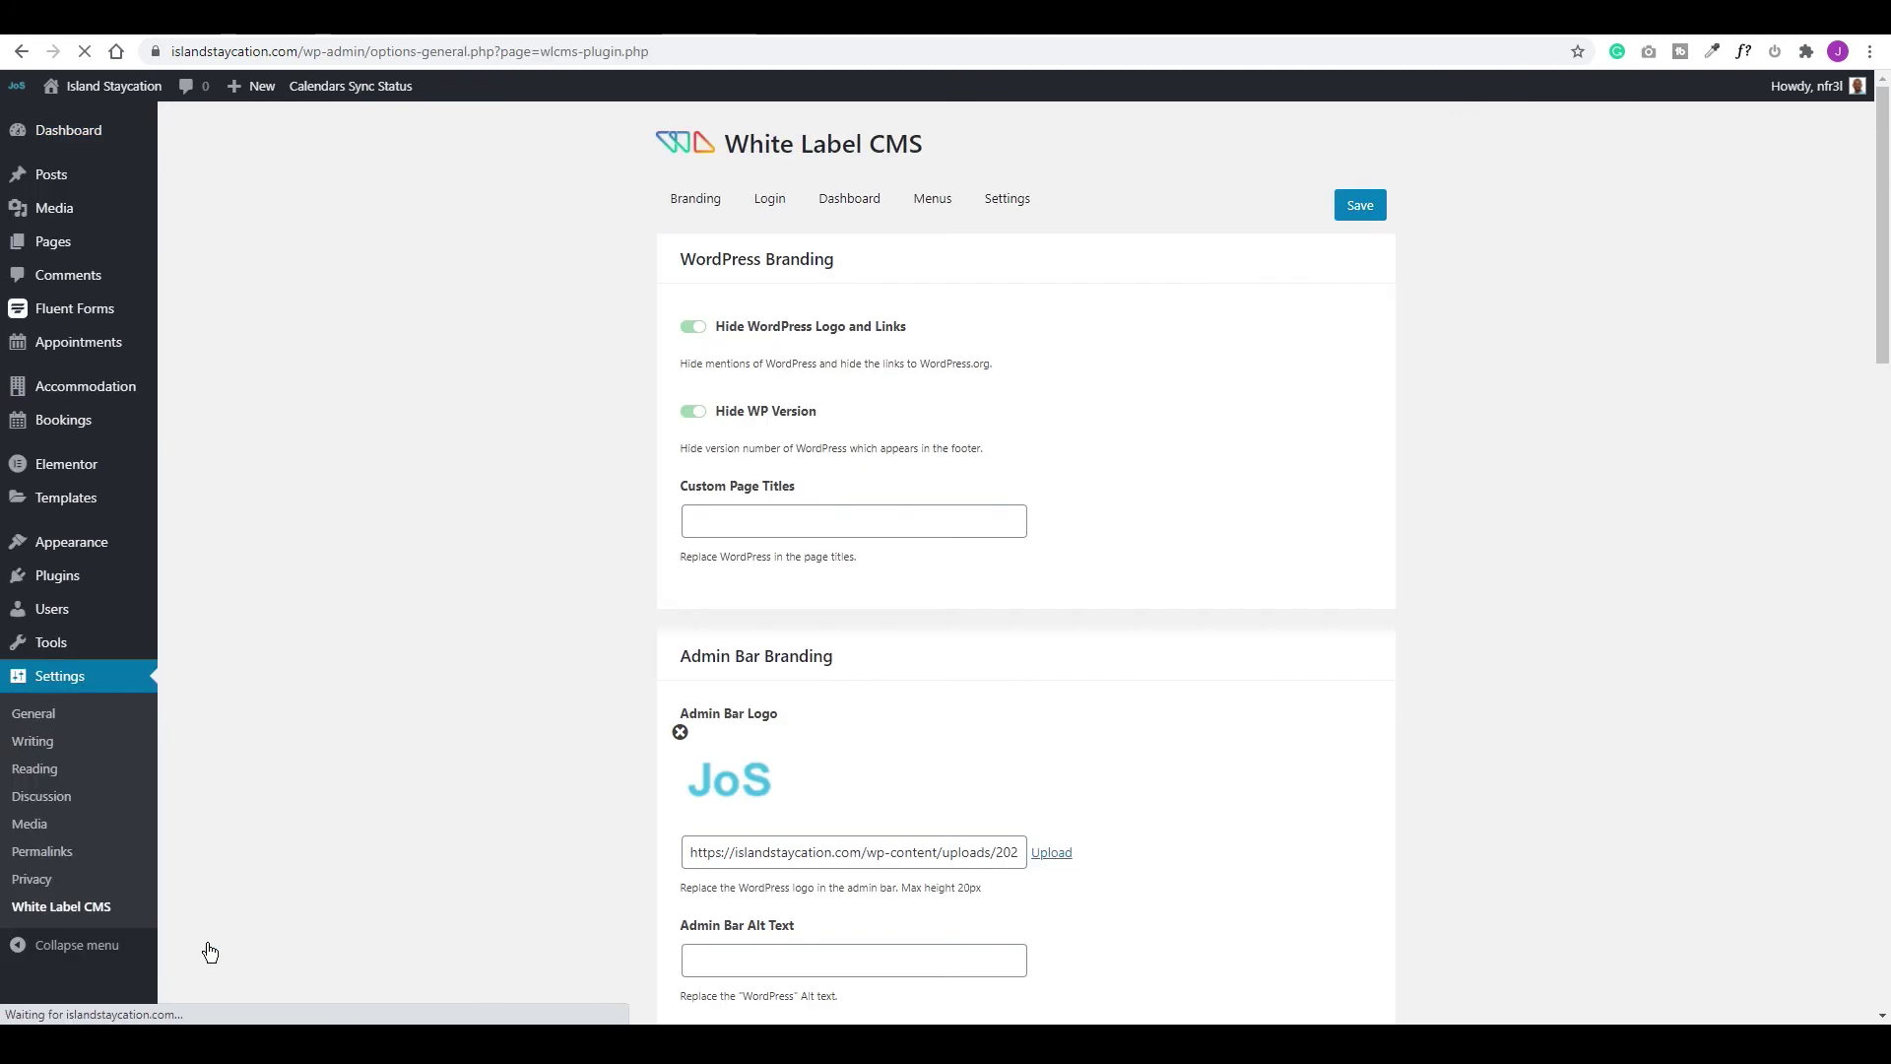
pyautogui.click(942, 201)
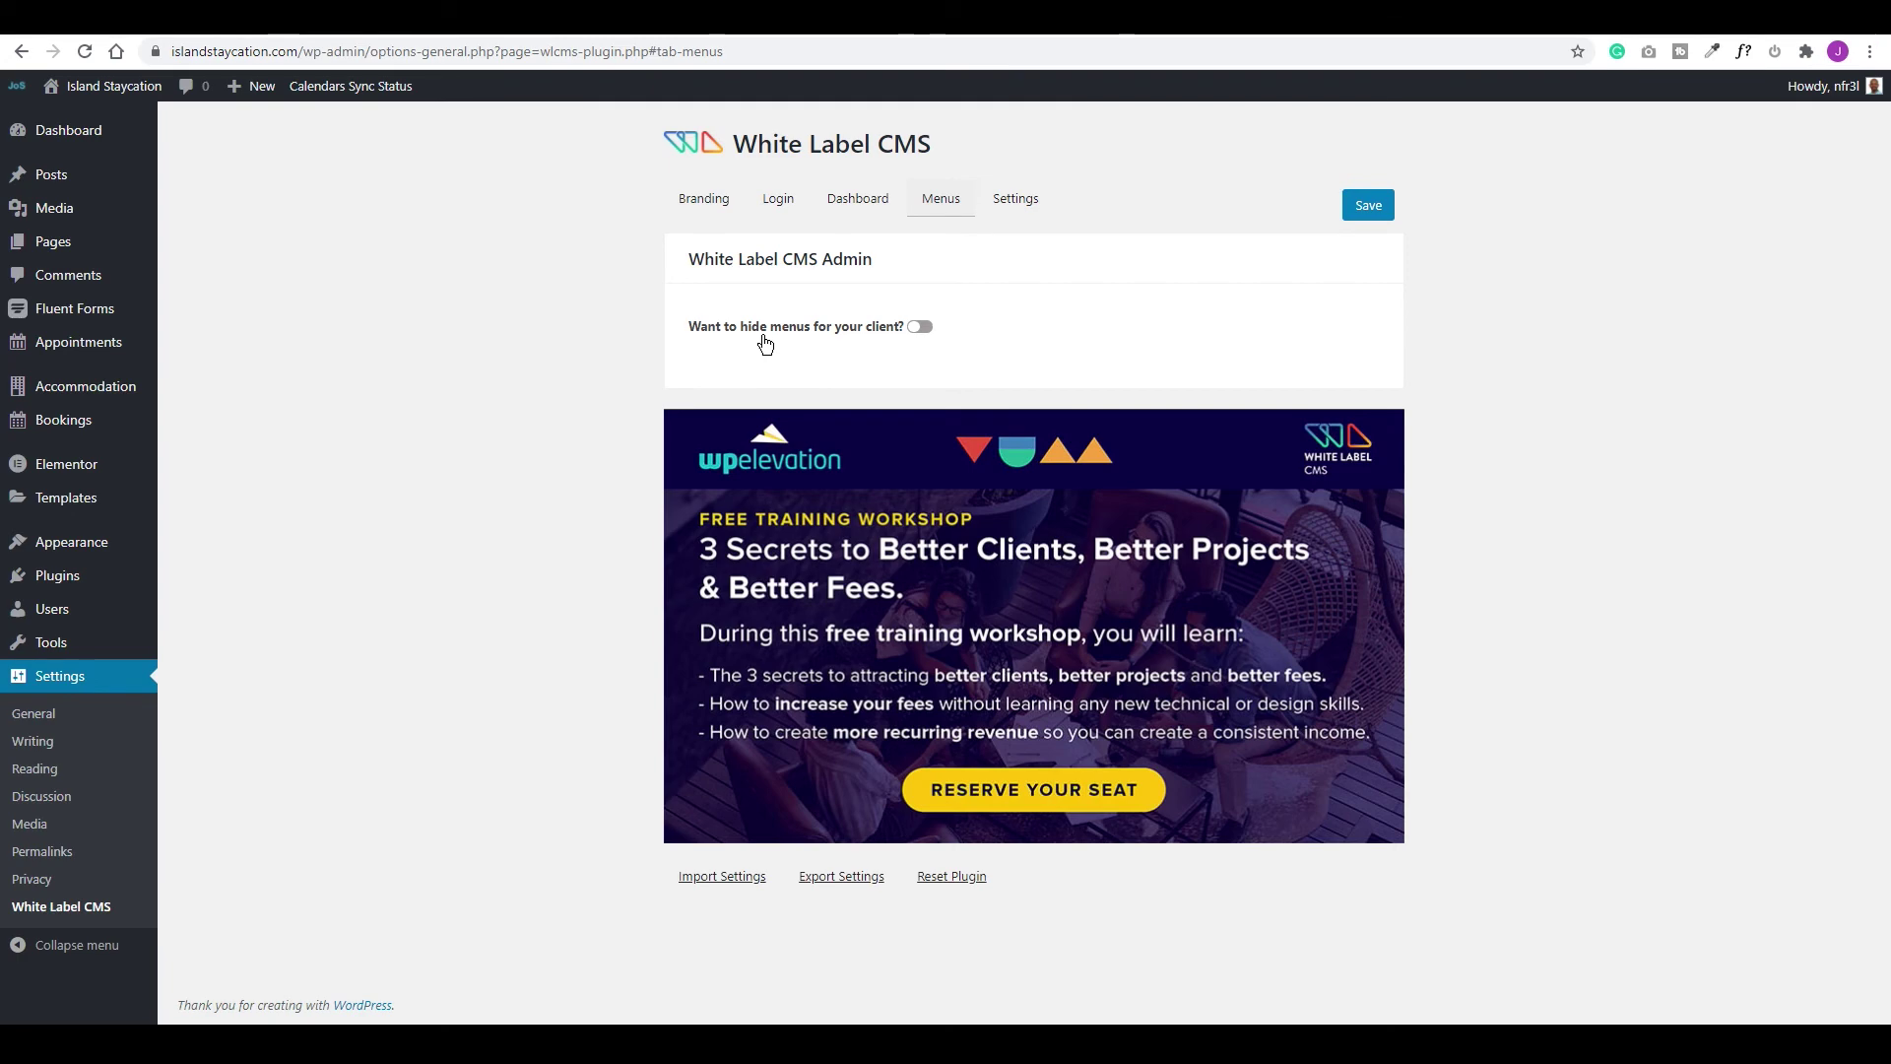
pyautogui.click(922, 328)
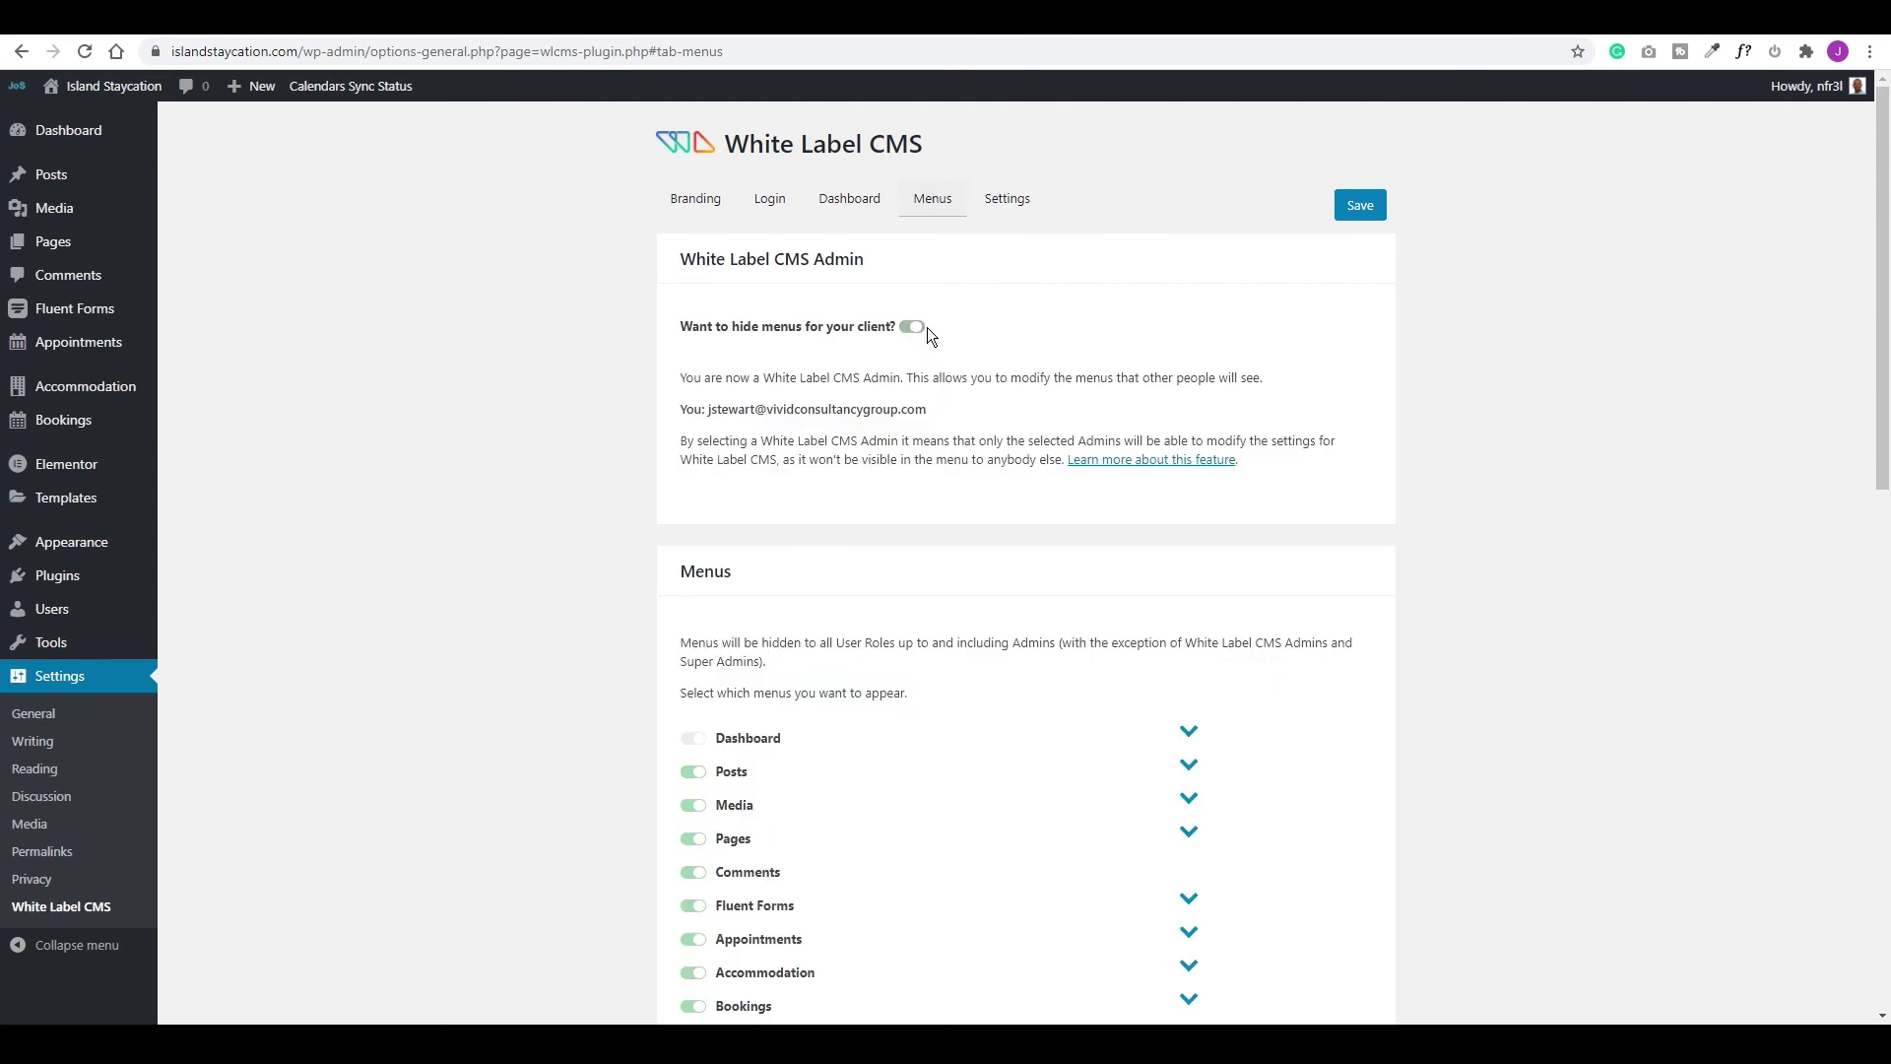
# Hide the Pages, Fluent Forms, Elementor, Templates, Appearance and Plugins menus from the client
pyautogui.scroll(-4, 975, 357)
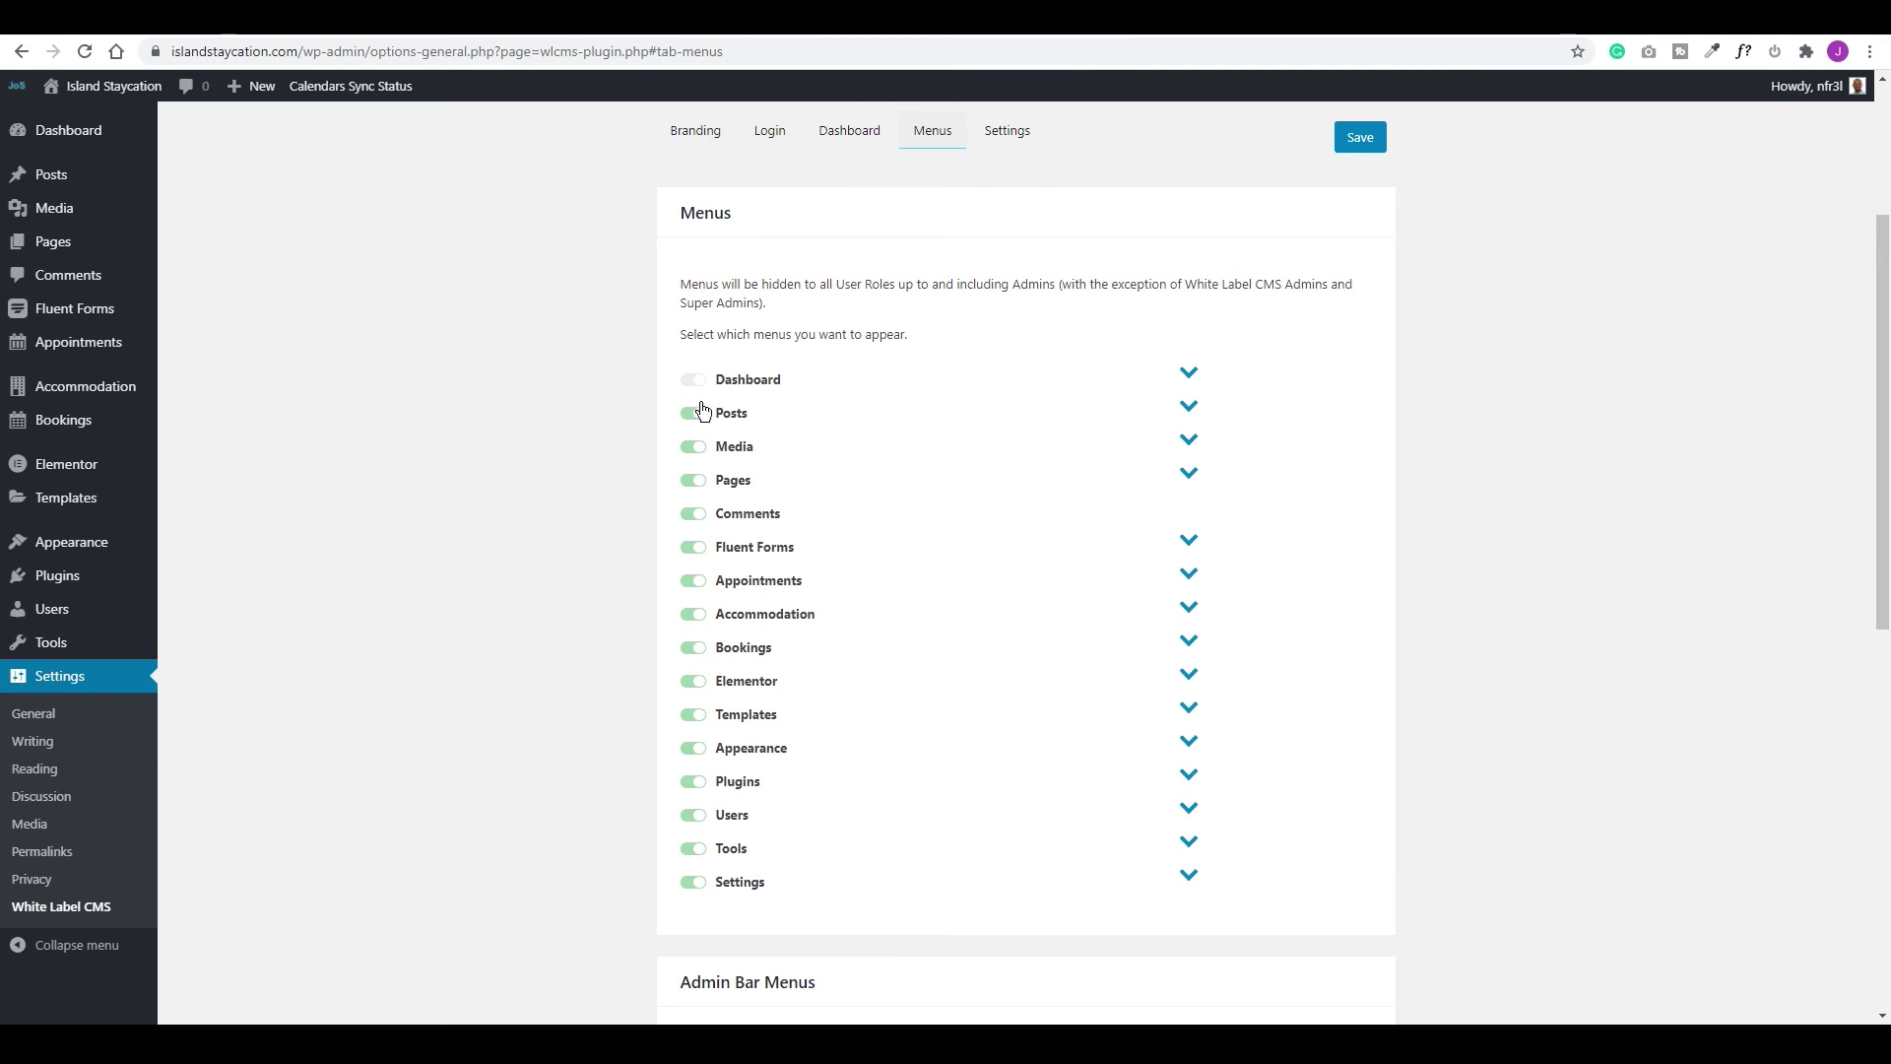
pyautogui.click(690, 481)
pyautogui.click(695, 551)
pyautogui.click(693, 715)
pyautogui.click(693, 749)
pyautogui.click(696, 787)
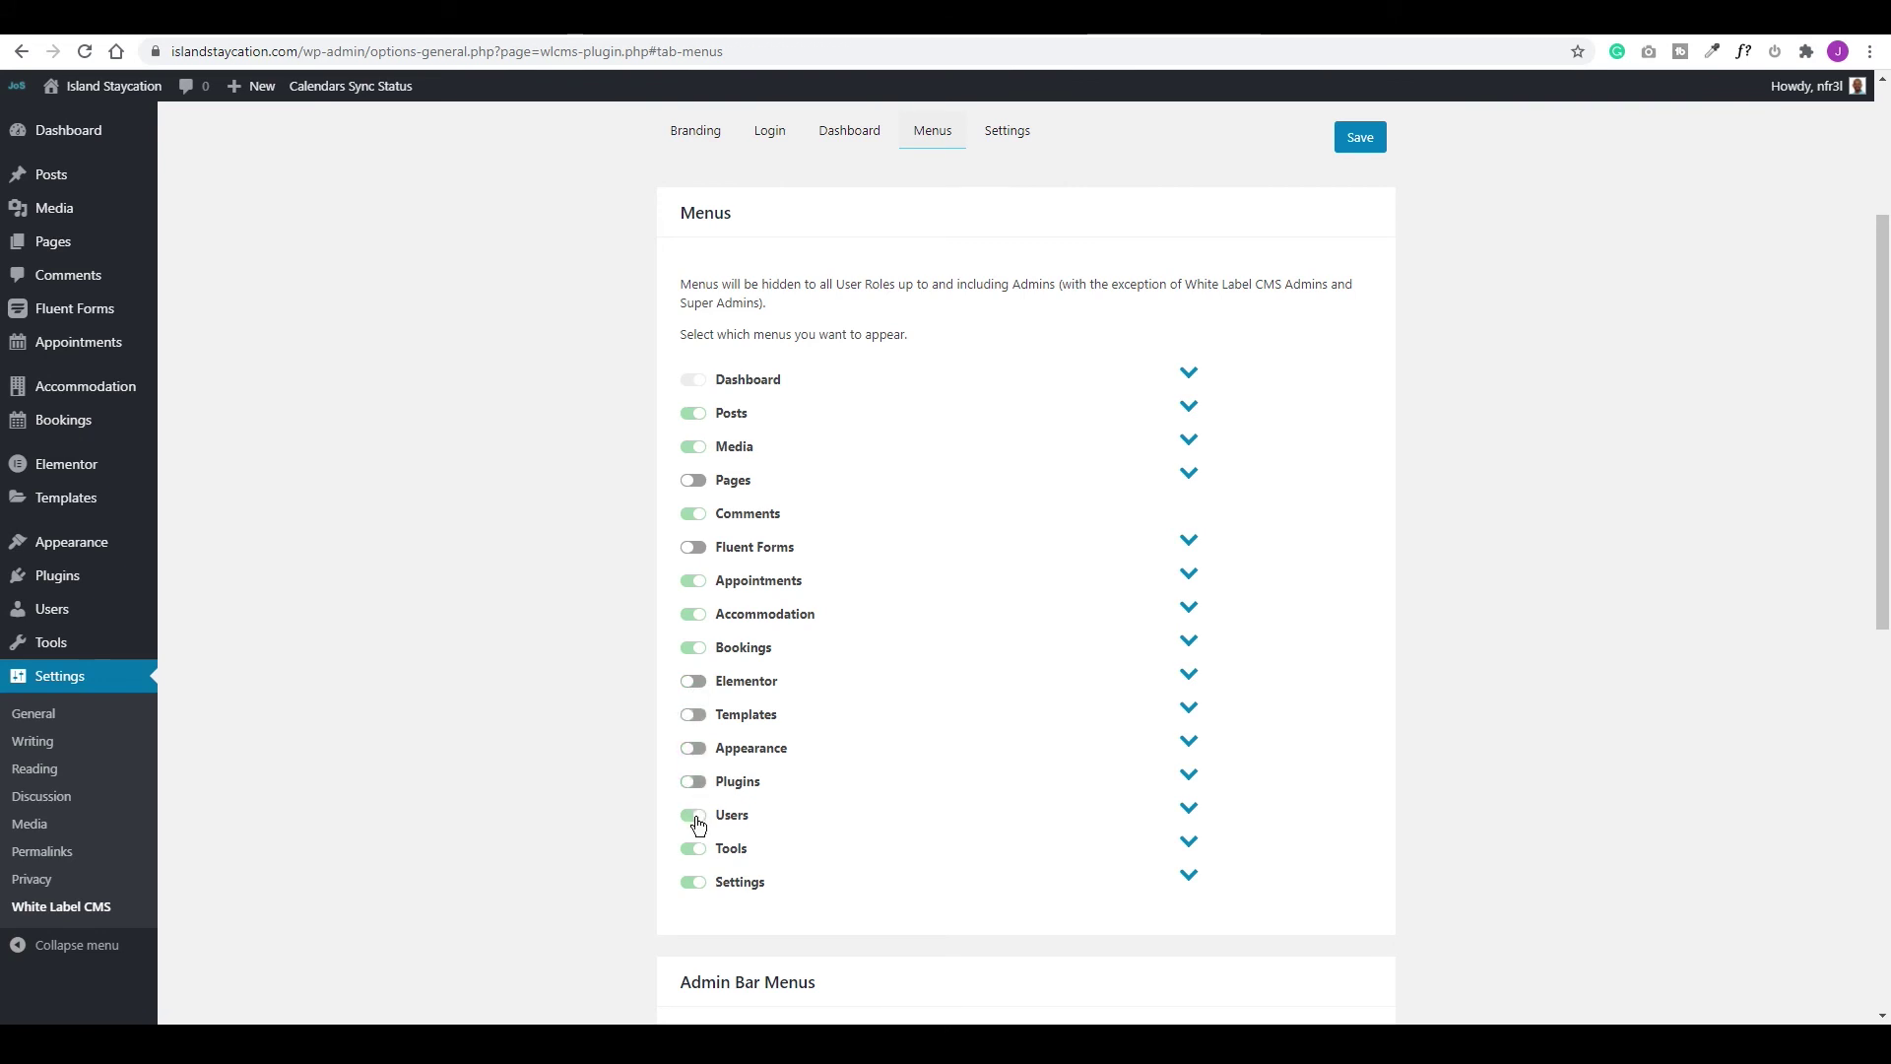
# Hide the All Users and Add New entries under Users, along with the Tools and Settings menus
pyautogui.click(1188, 809)
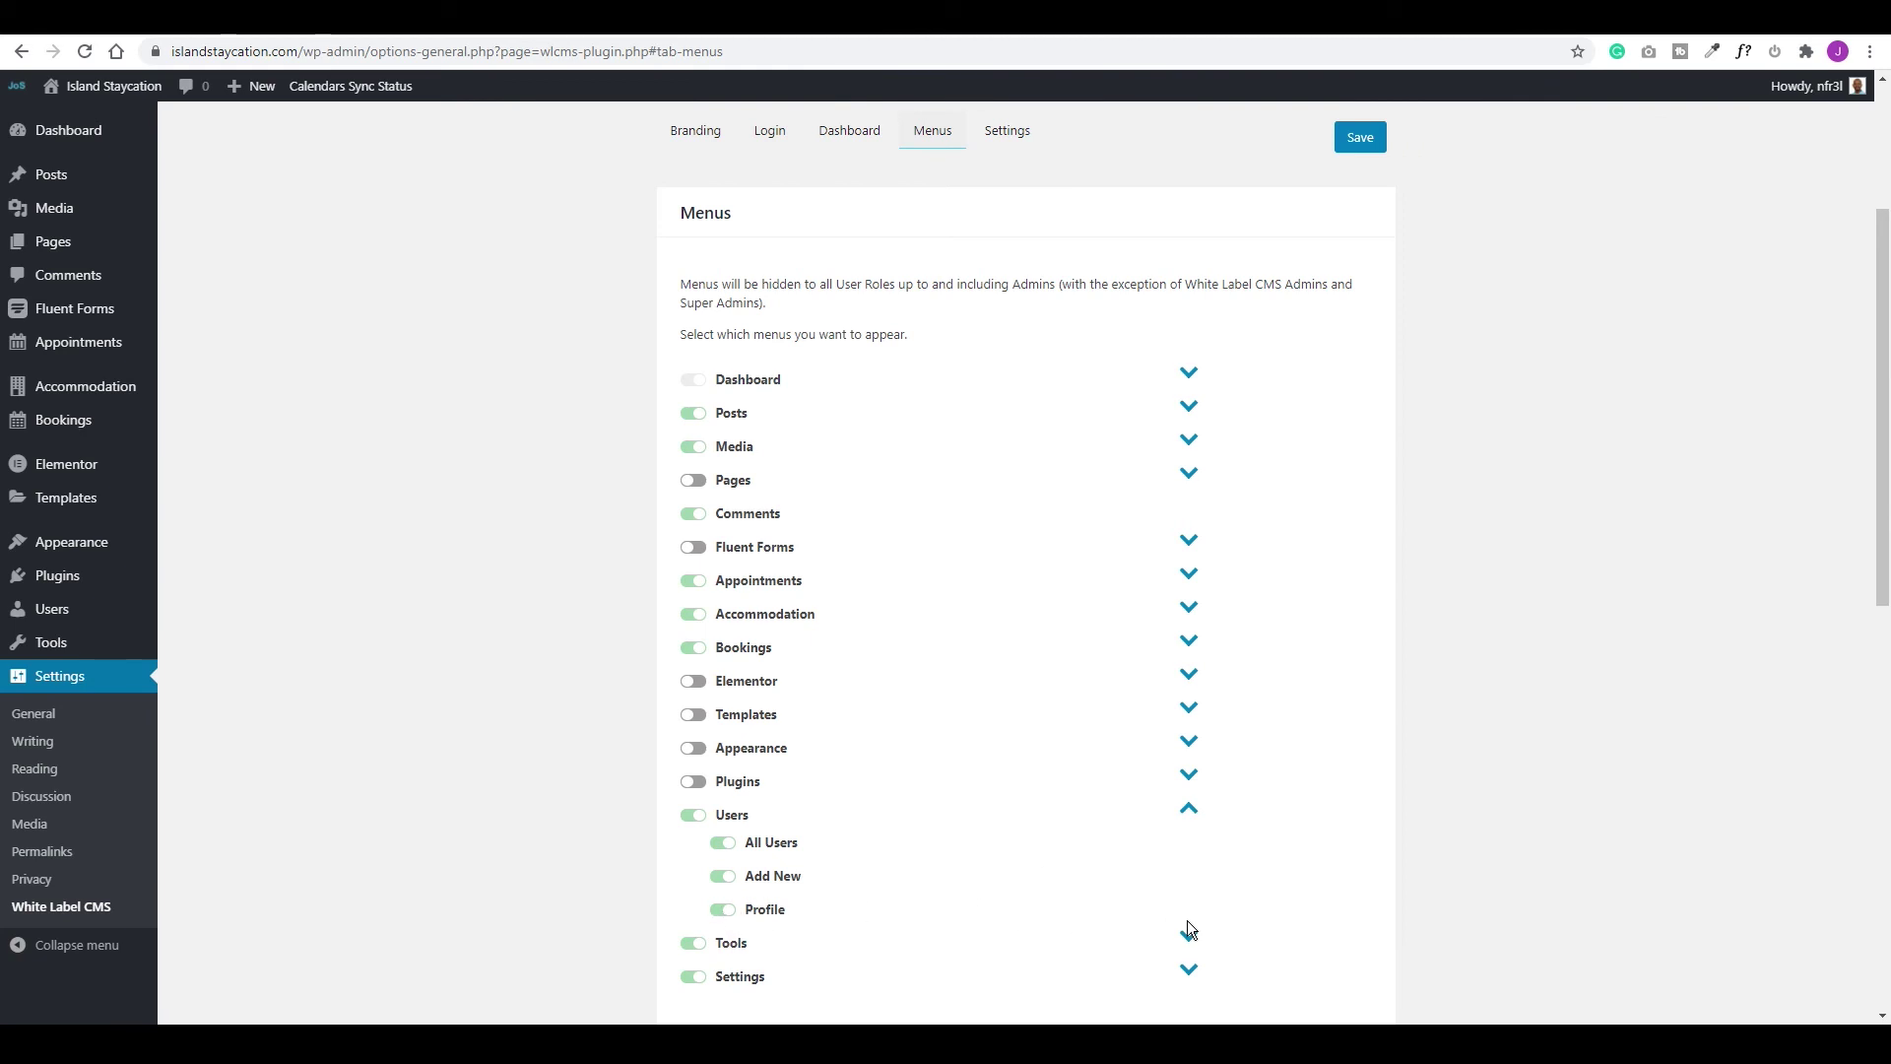
pyautogui.click(724, 844)
pyautogui.click(695, 950)
pyautogui.click(698, 977)
# Hide the New (new-content) entry among the admin bar menus and save the White Label CMS settings
pyautogui.scroll(-3, 829, 925)
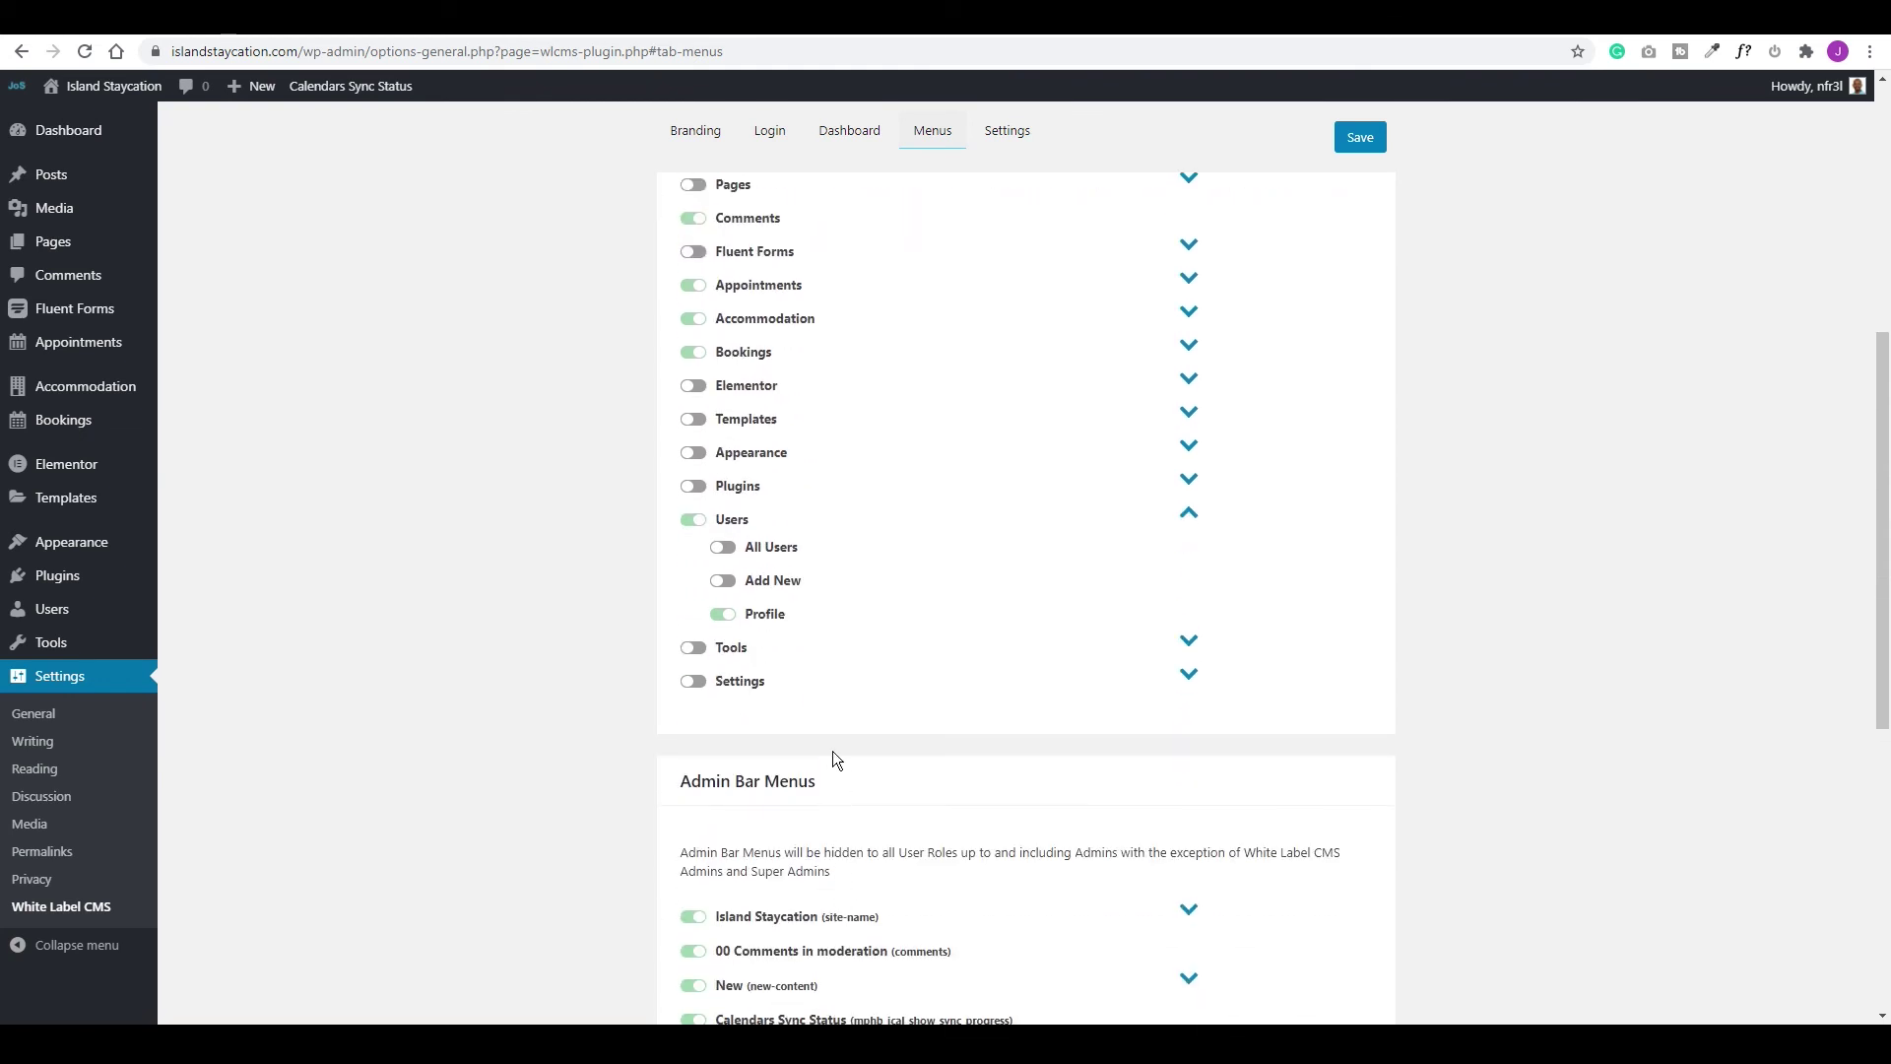
pyautogui.scroll(5, 836, 737)
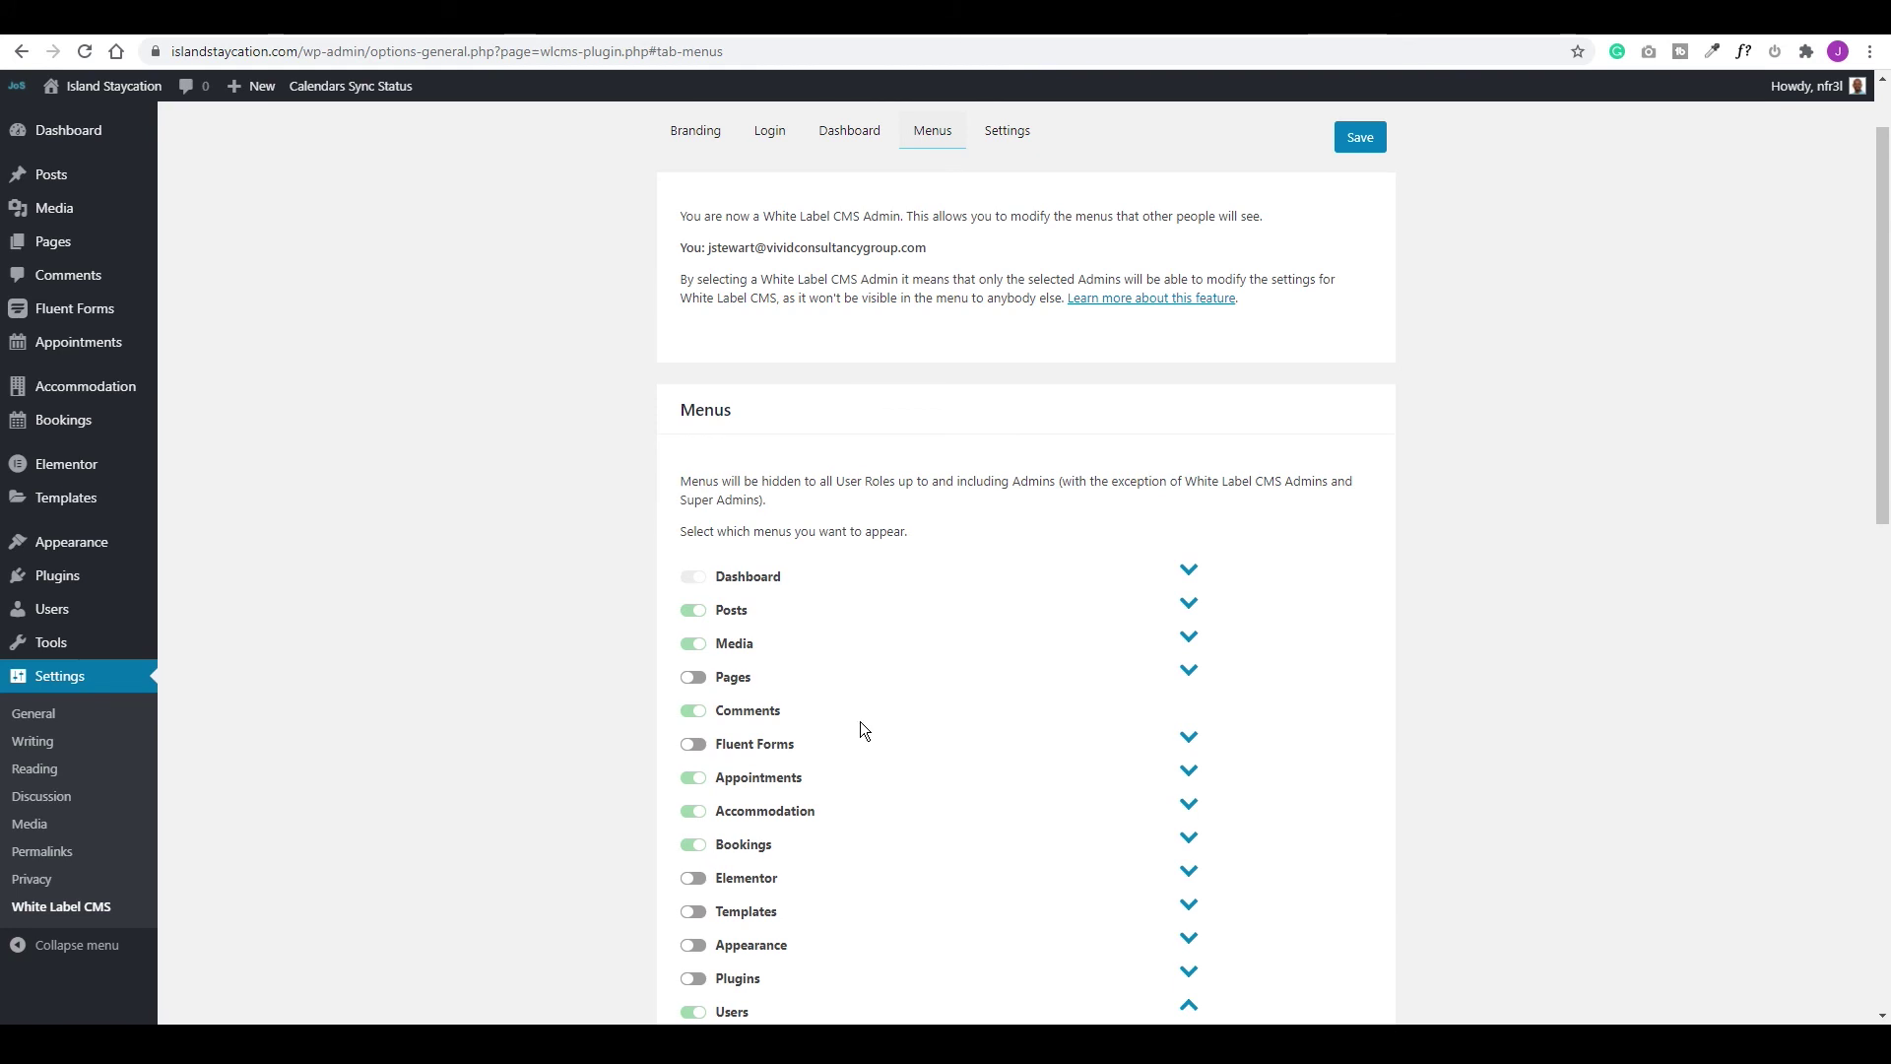
pyautogui.scroll(-5, 861, 727)
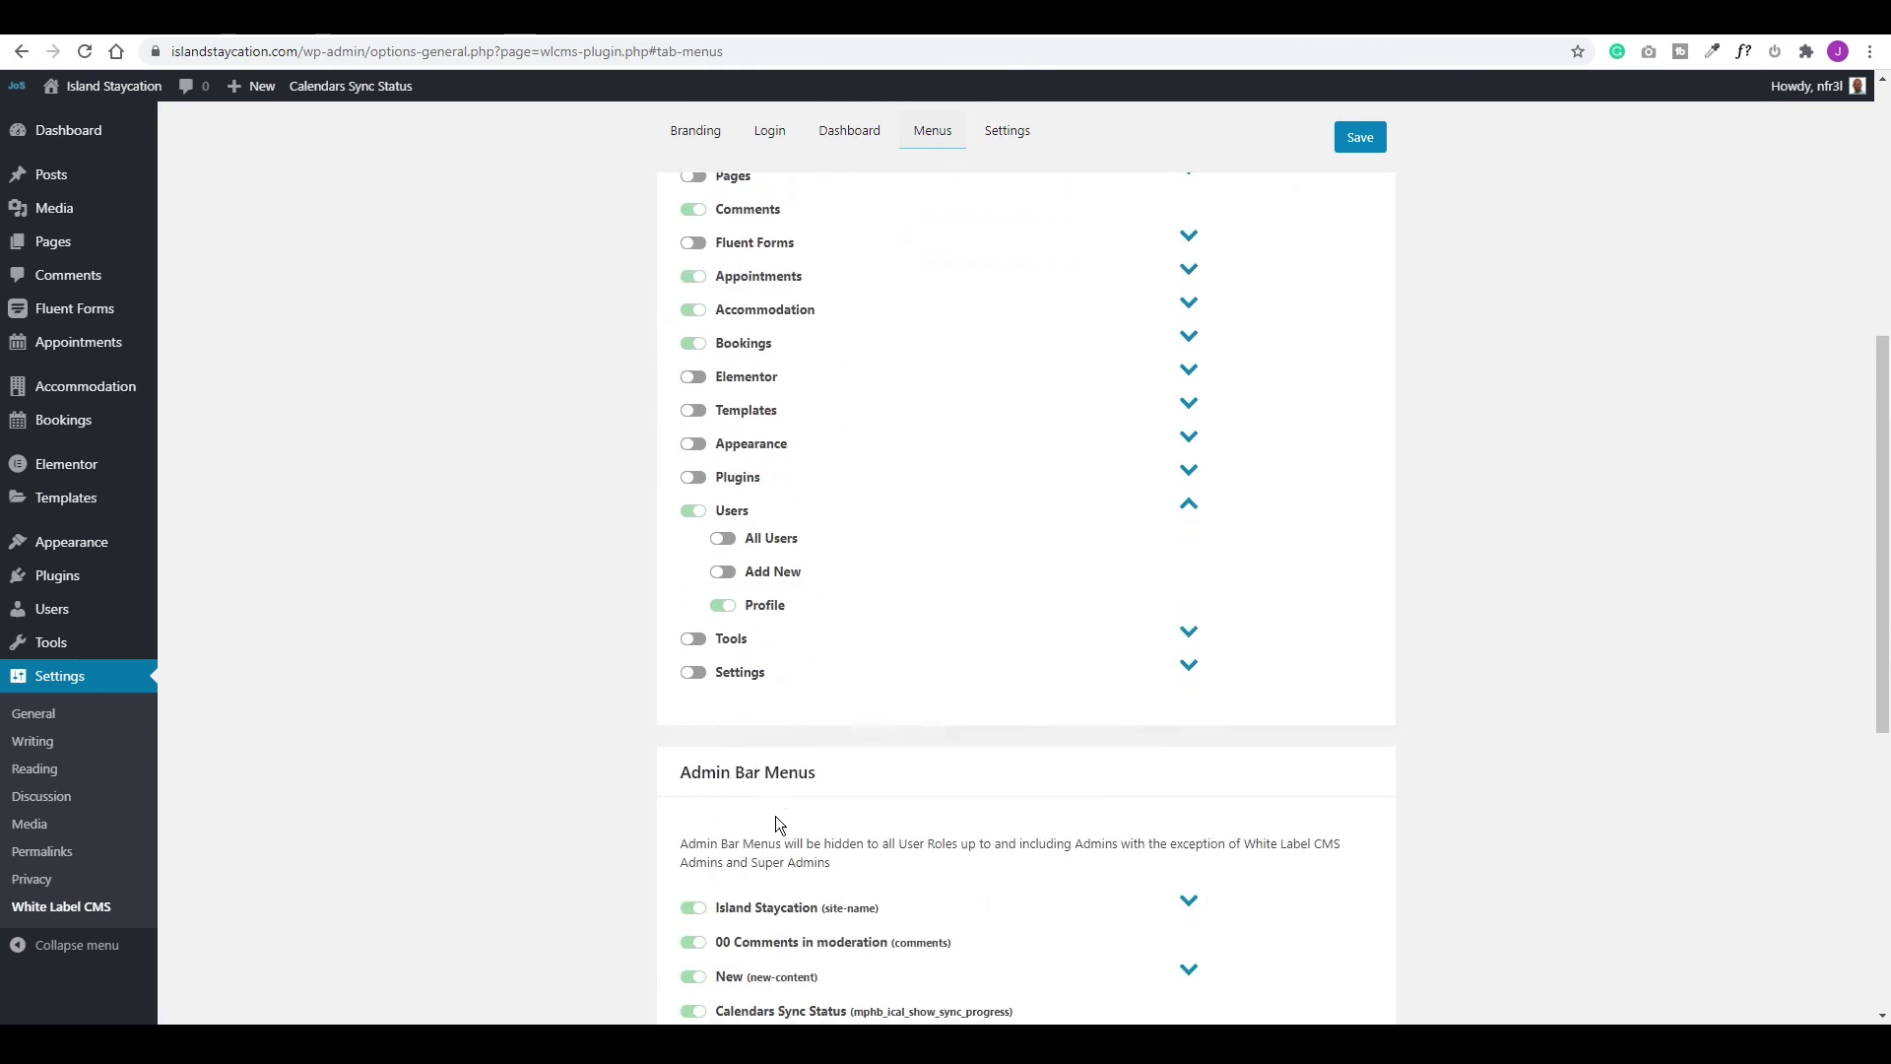
pyautogui.scroll(-3, 777, 815)
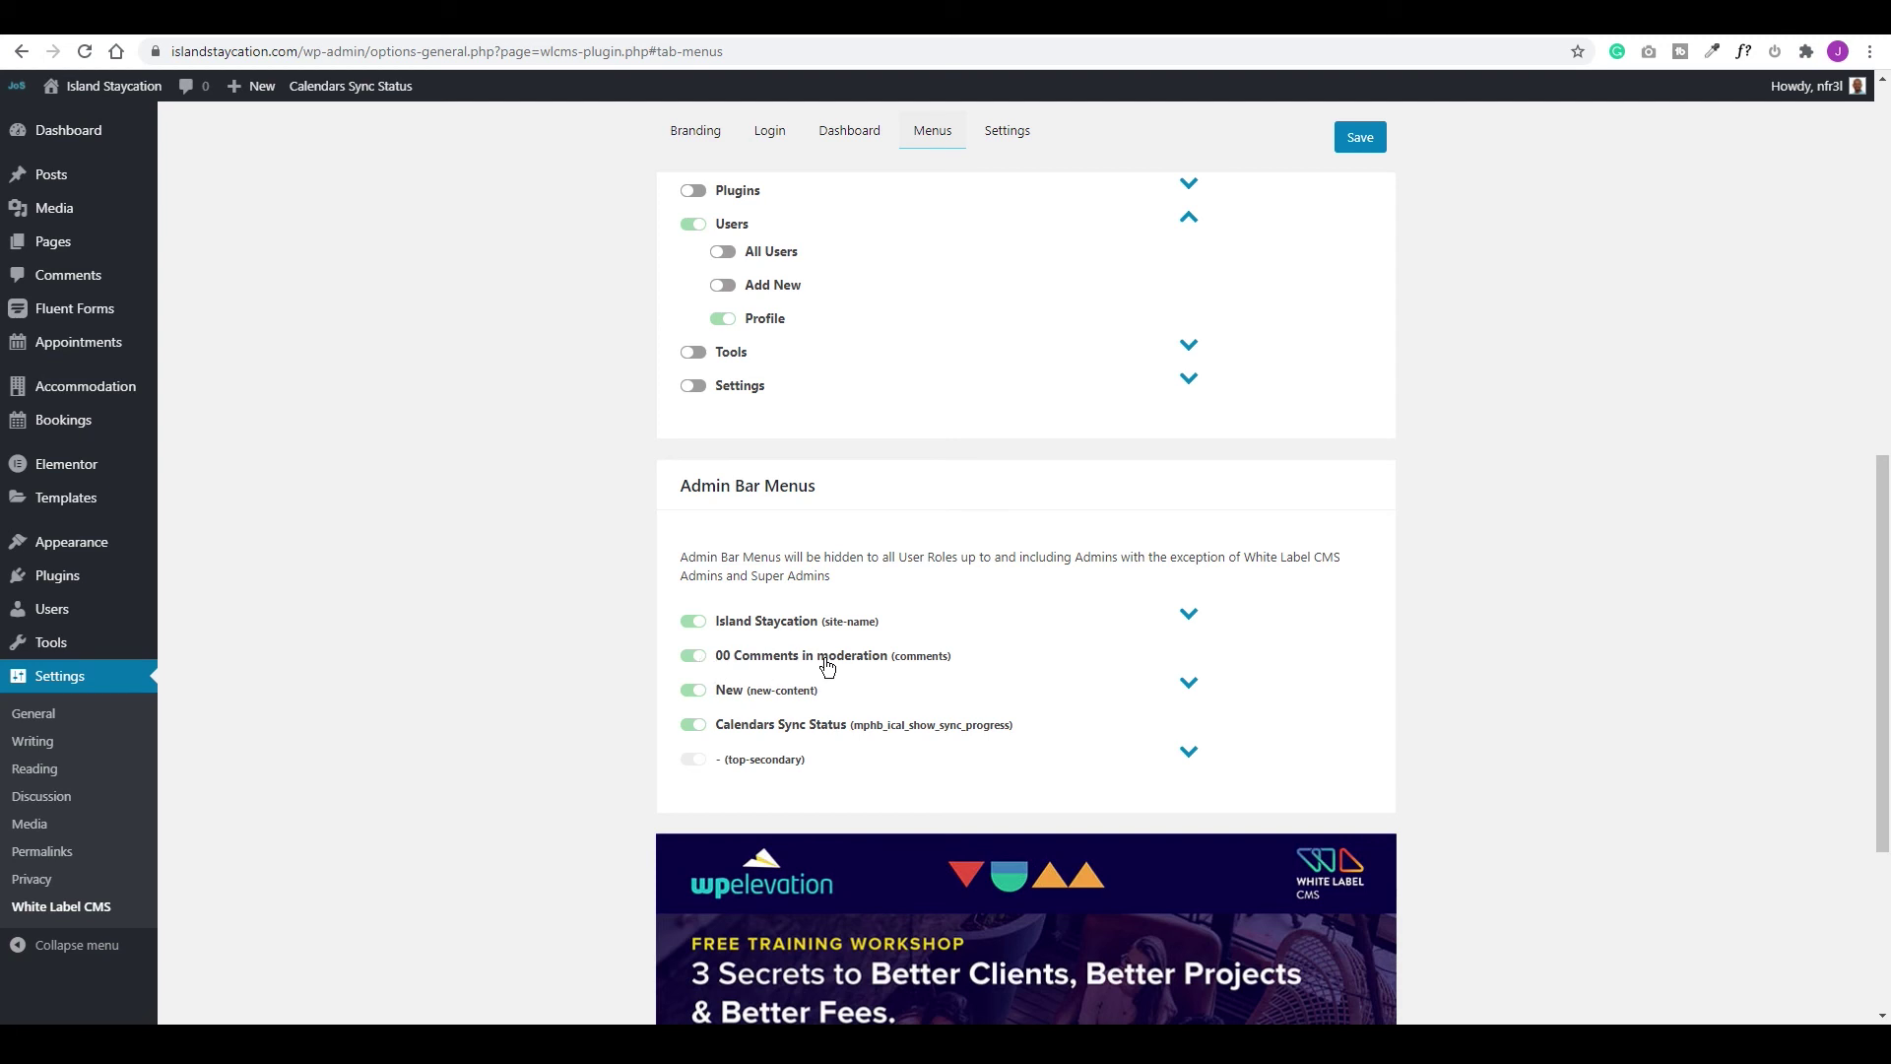
pyautogui.click(695, 692)
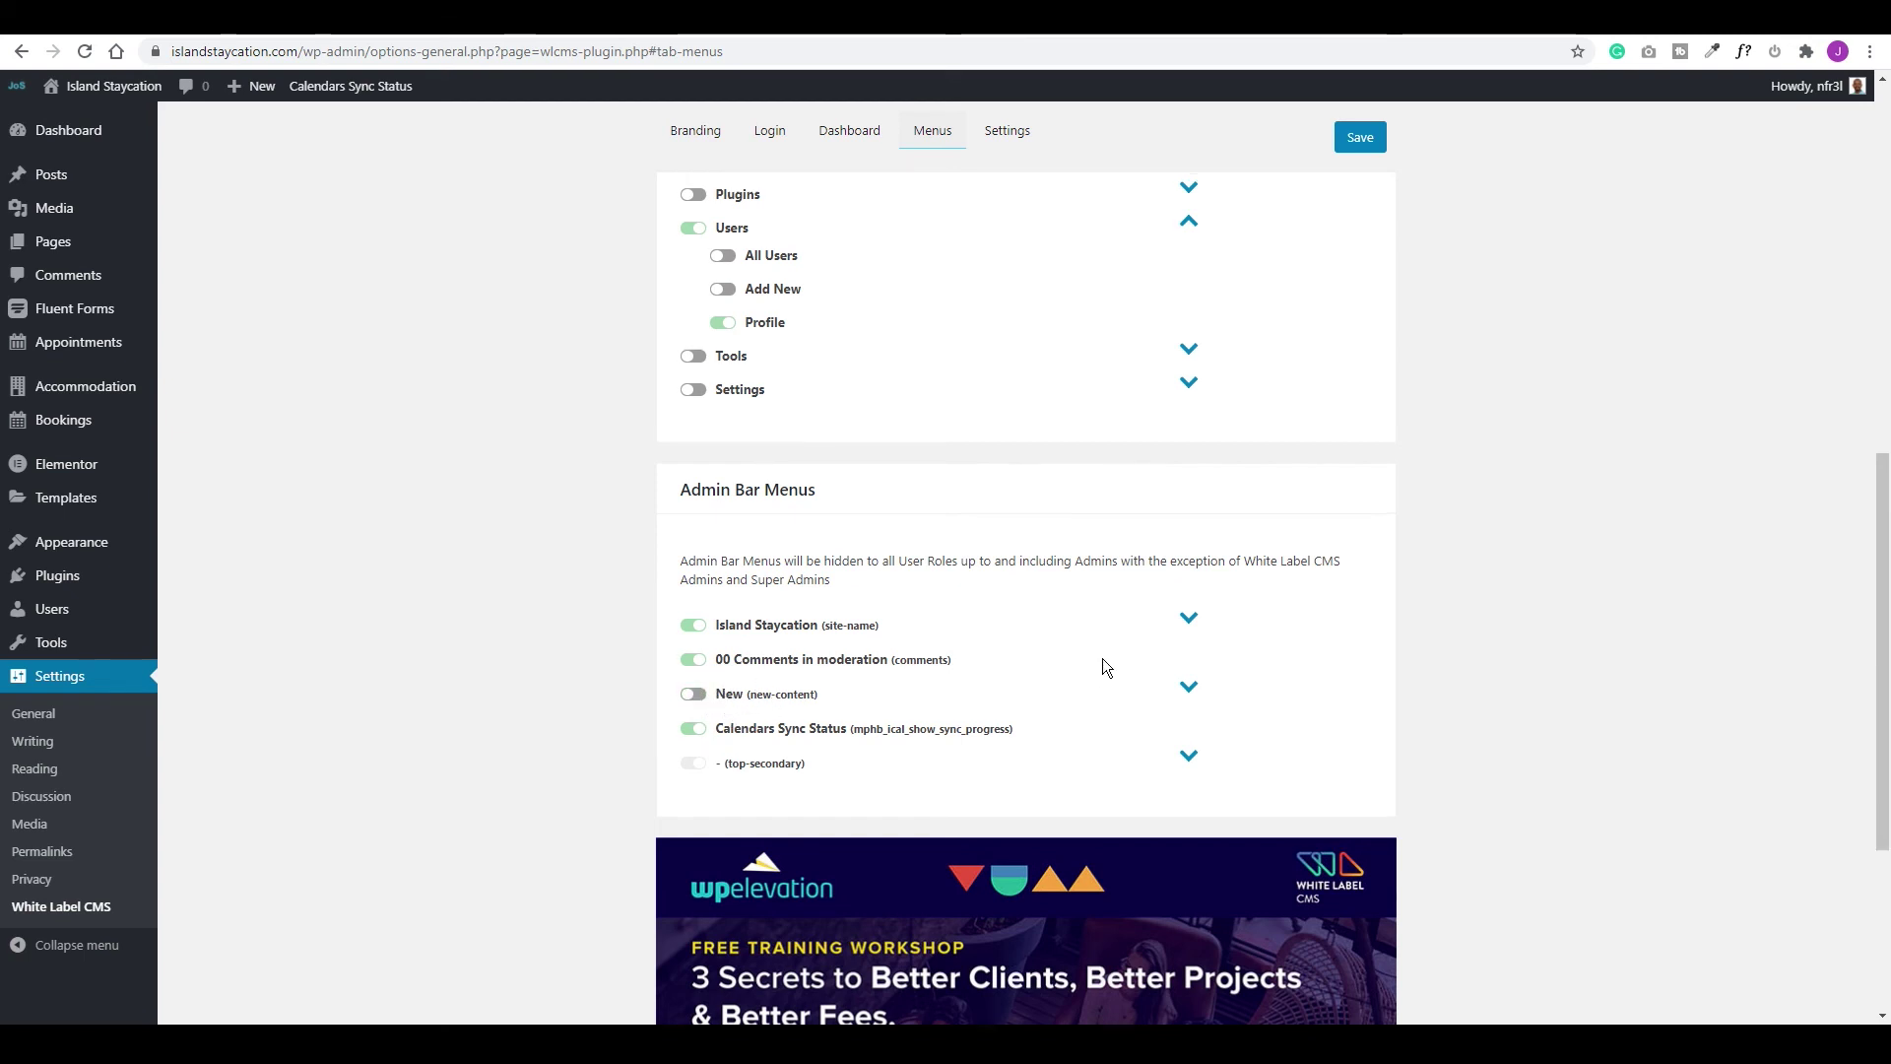
pyautogui.scroll(5, 1182, 453)
pyautogui.click(1363, 143)
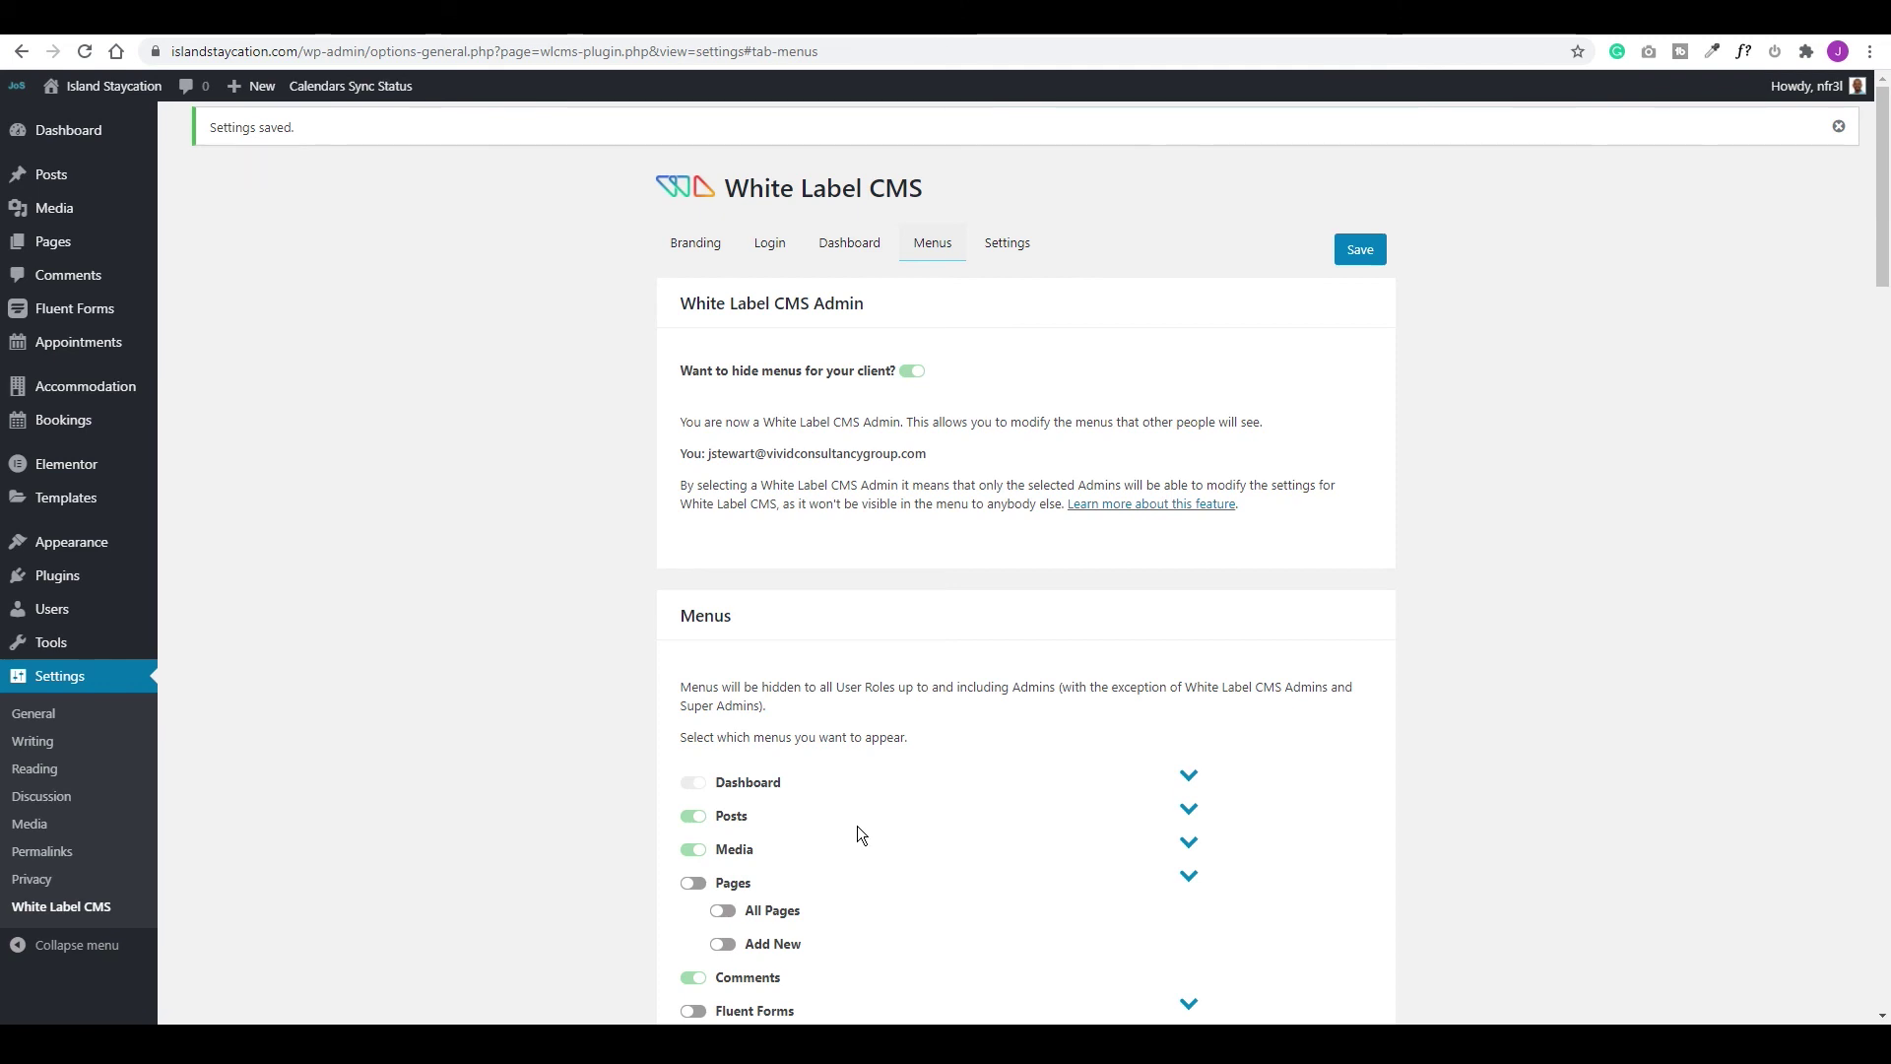
# Start a new user with username Property Manager, fill in the e-mail, first name and last name, and mask the password
pyautogui.click(77, 608)
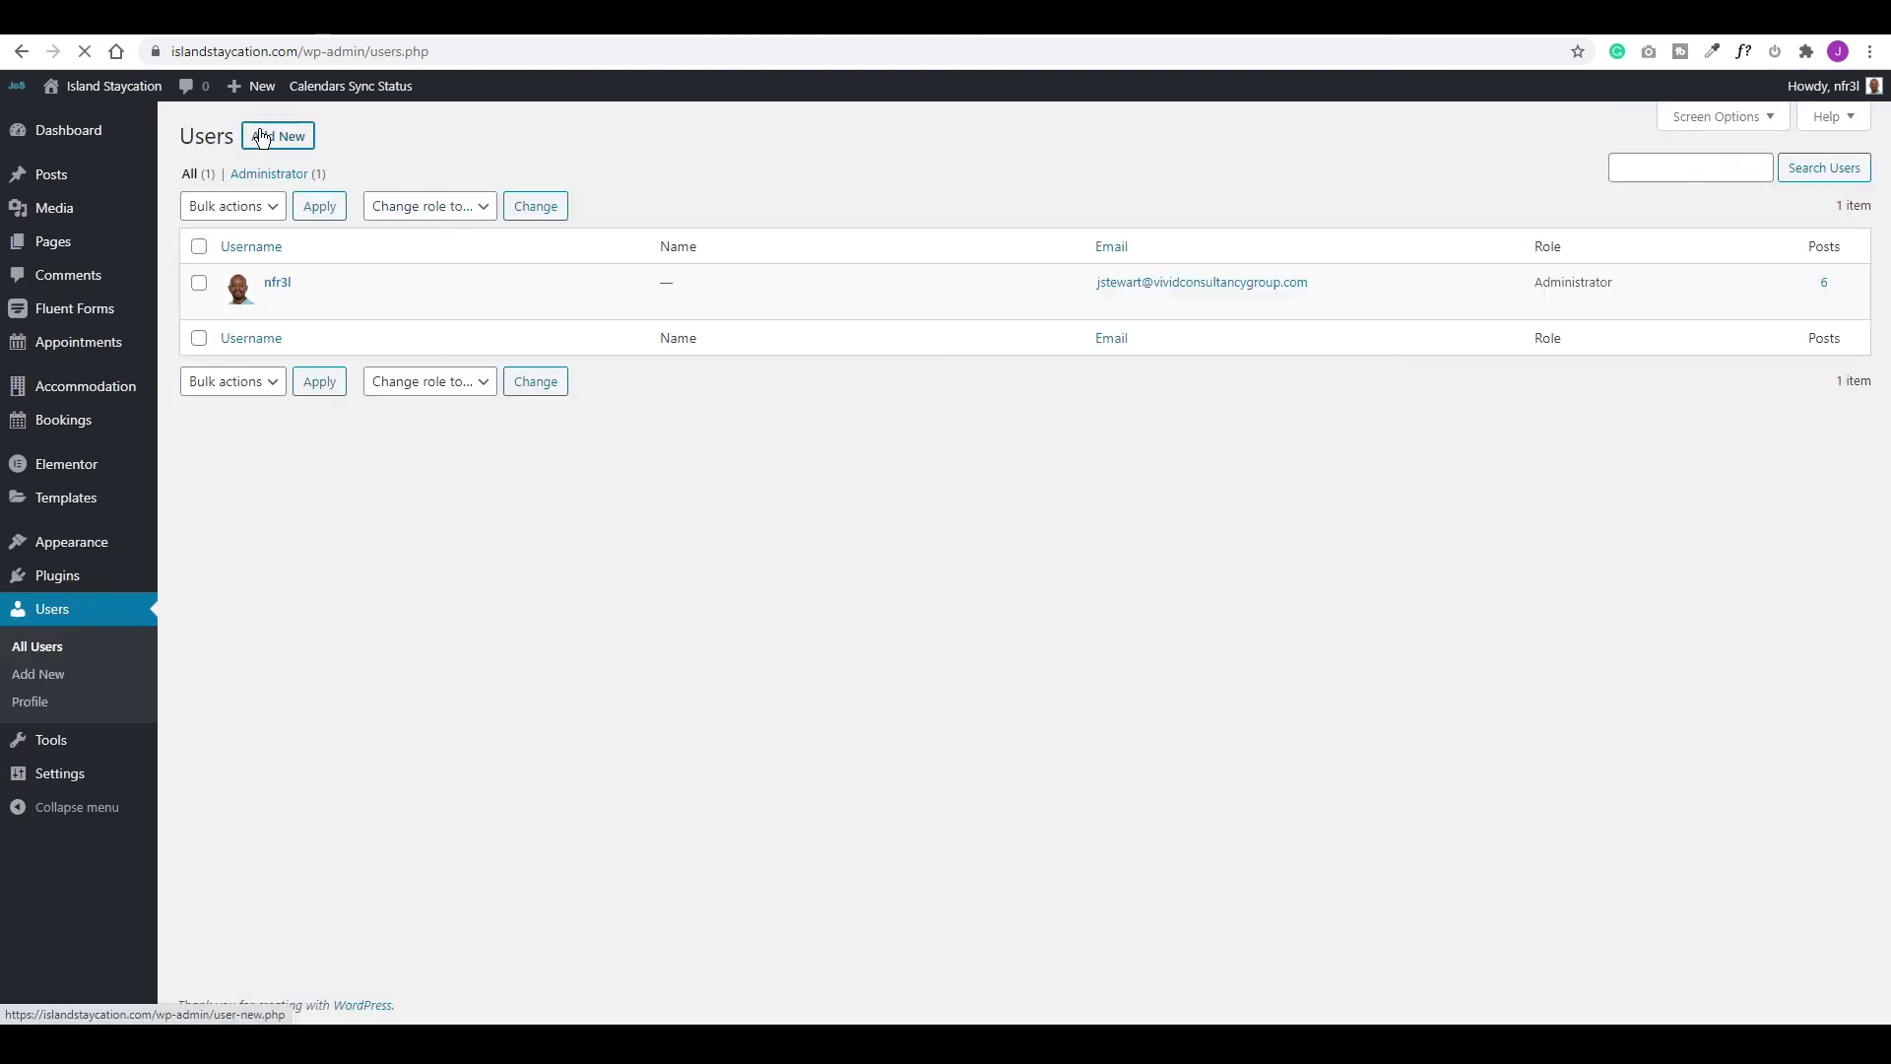
pyautogui.click(262, 137)
pyautogui.doubleClick(401, 225)
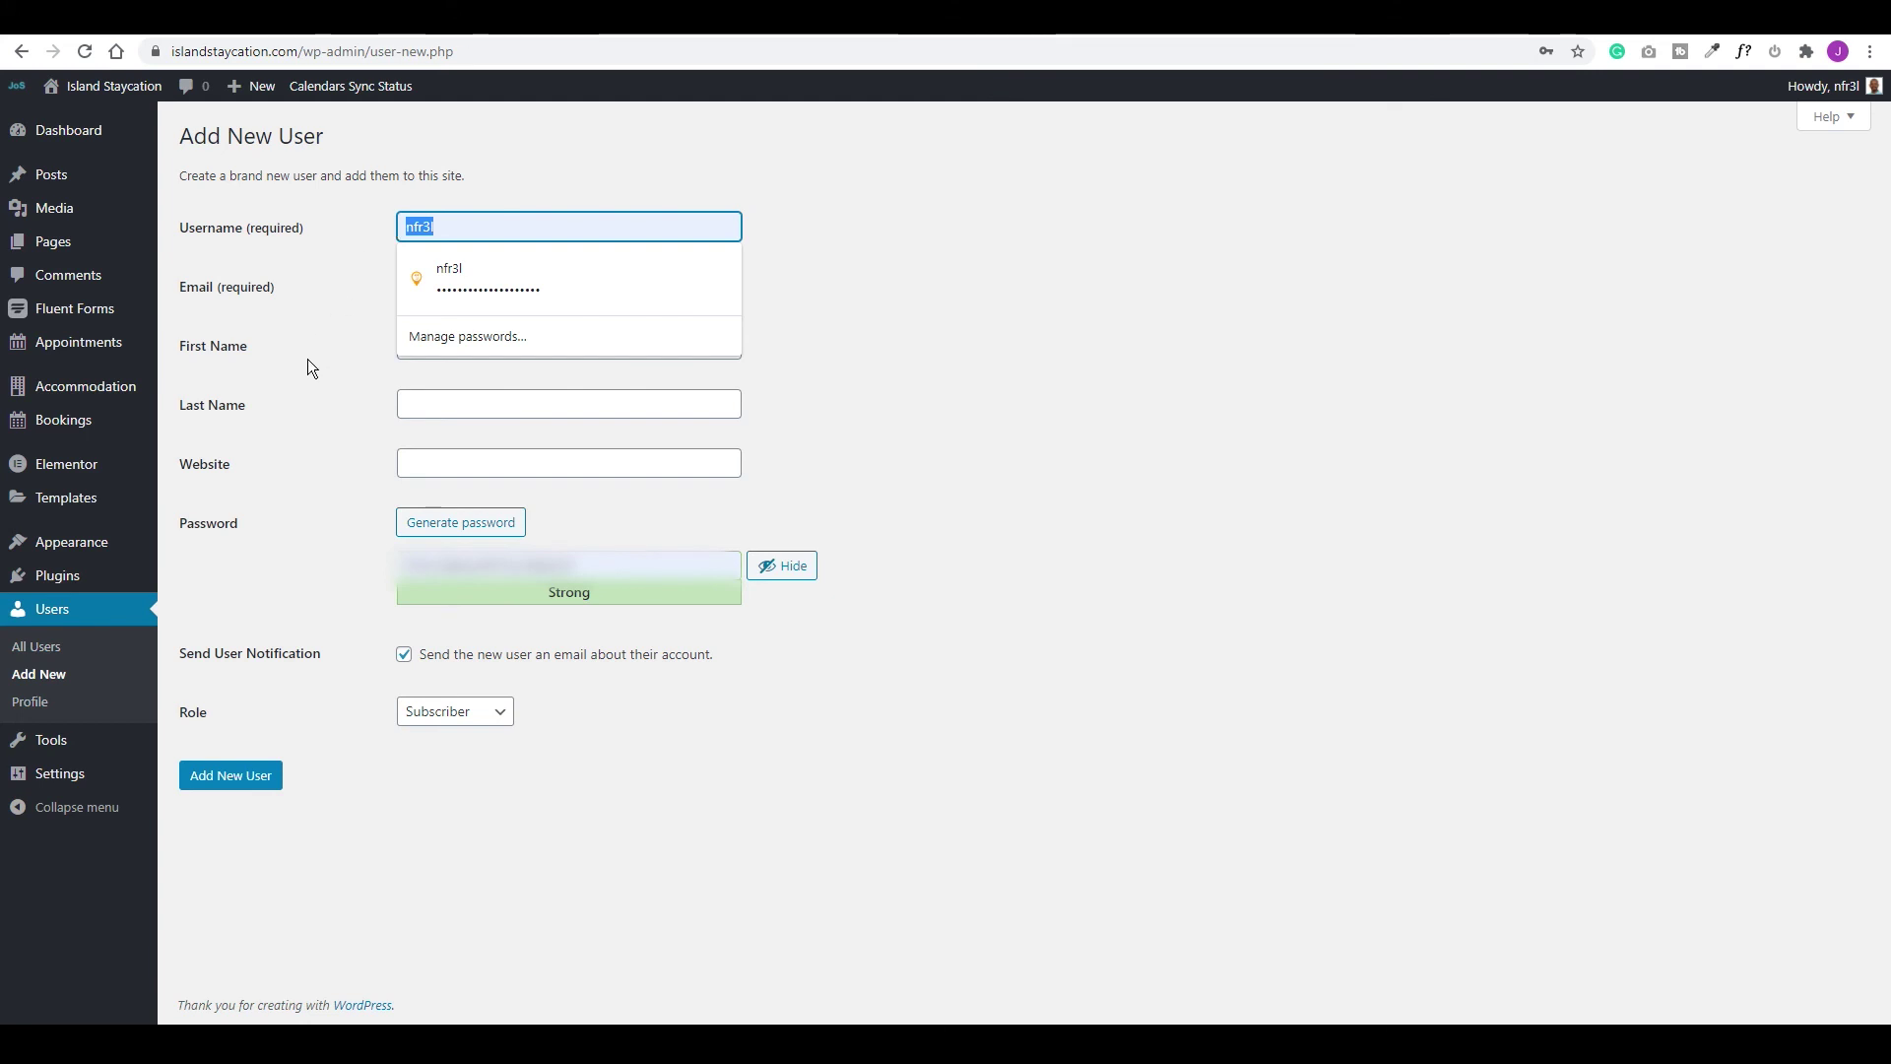
pyautogui.write('Property Manager')
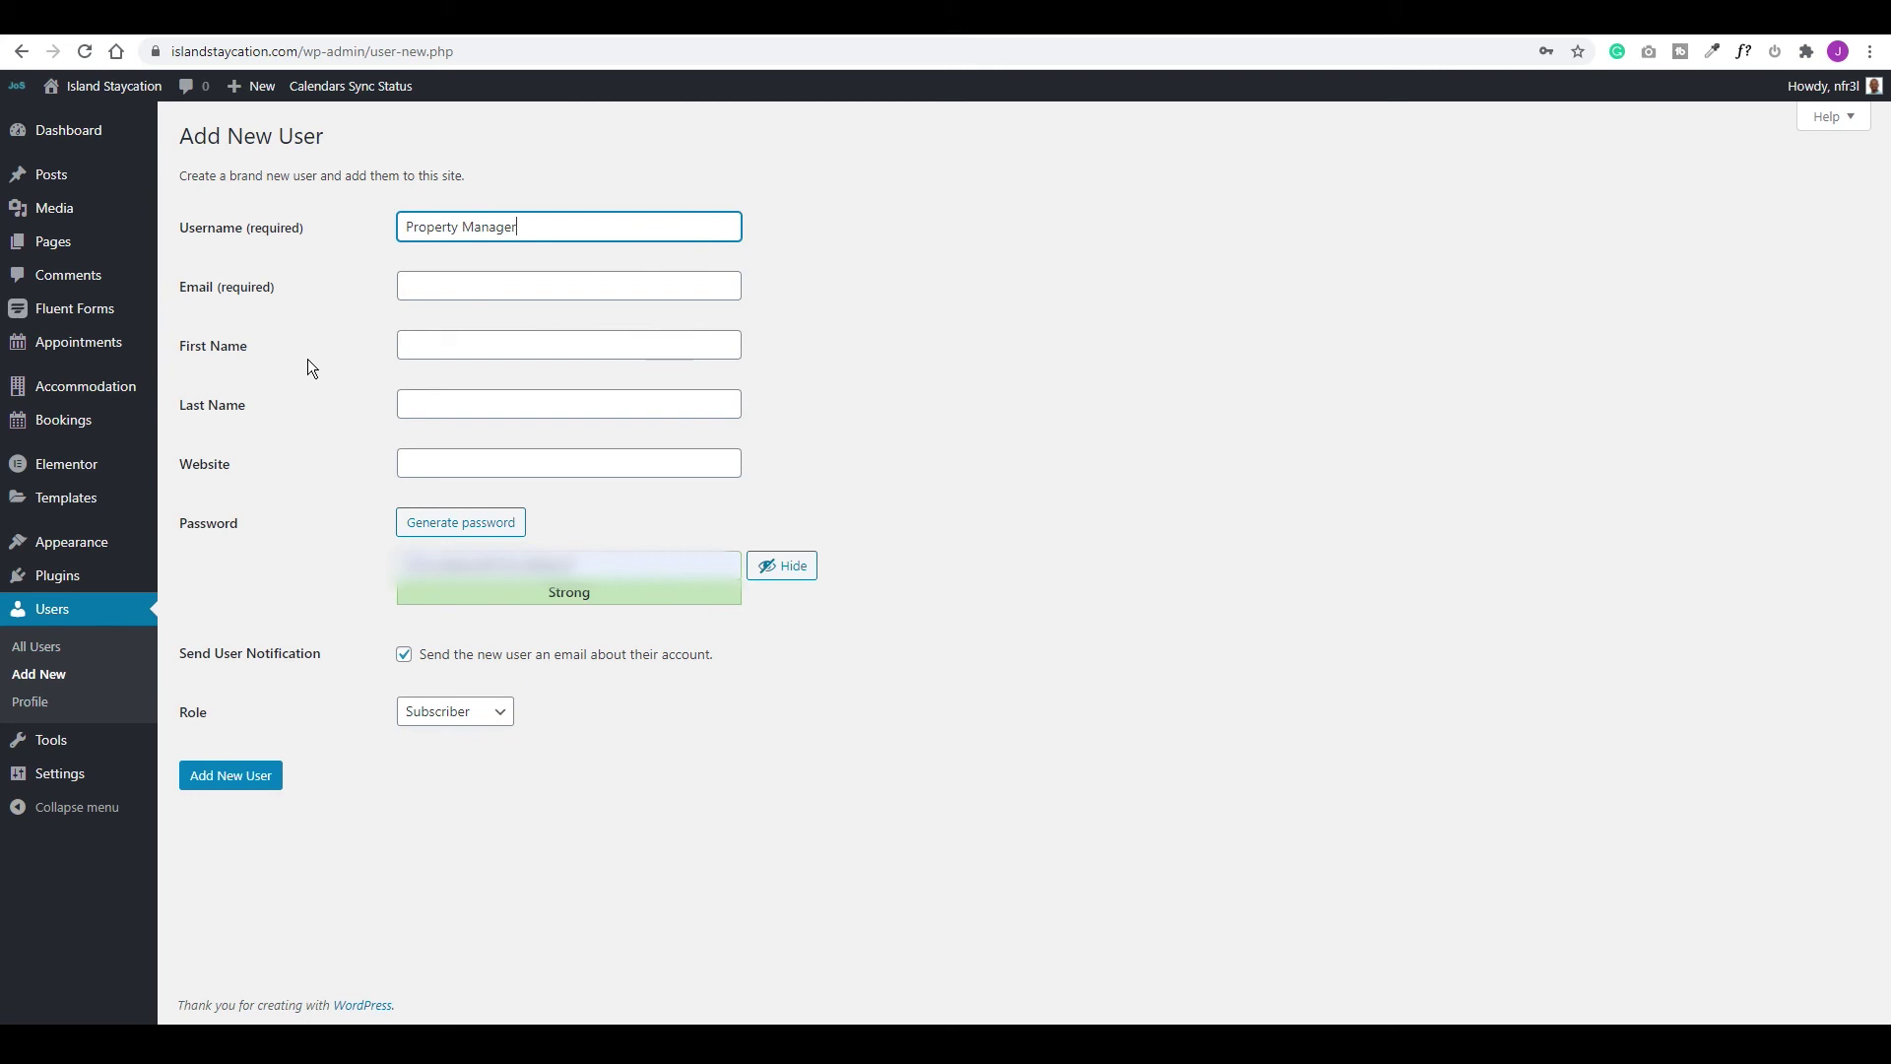
pyautogui.press('Tab')
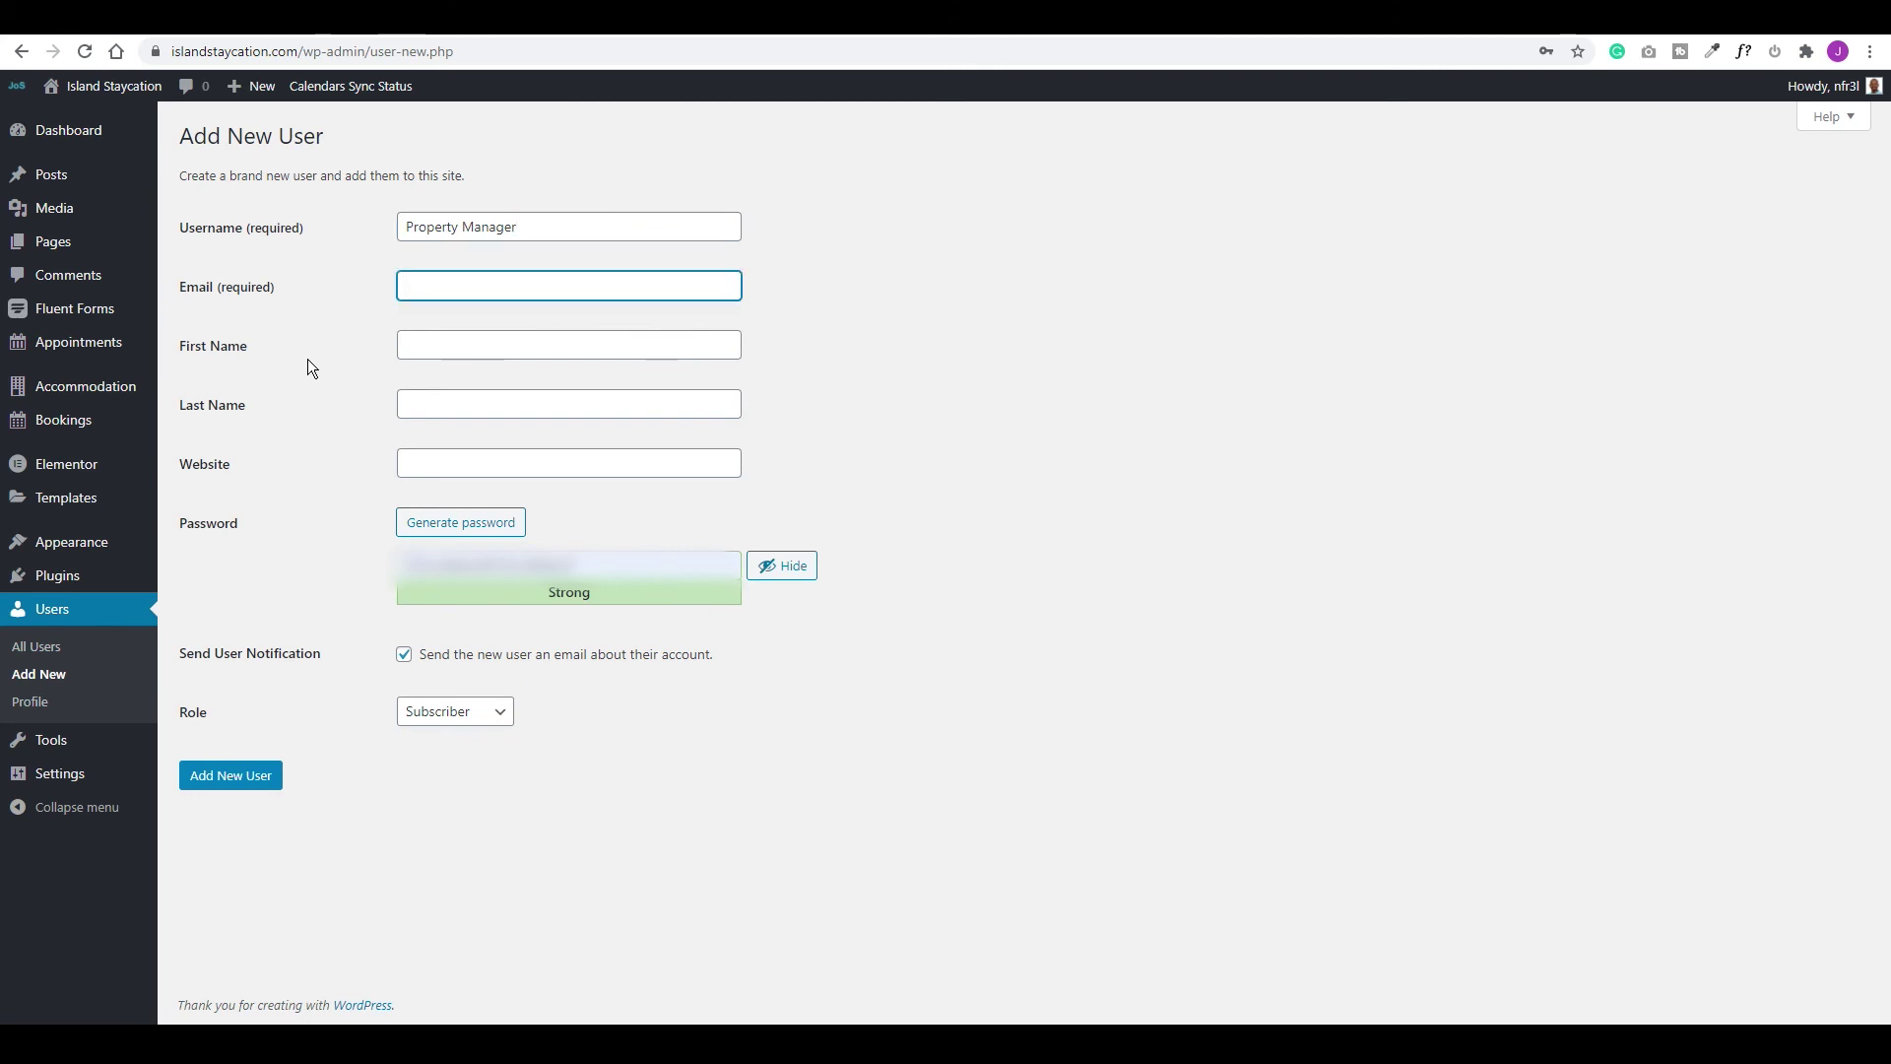
pyautogui.write('pr')
pyautogui.press('Down')
pyautogui.press('Return')
pyautogui.click(785, 573)
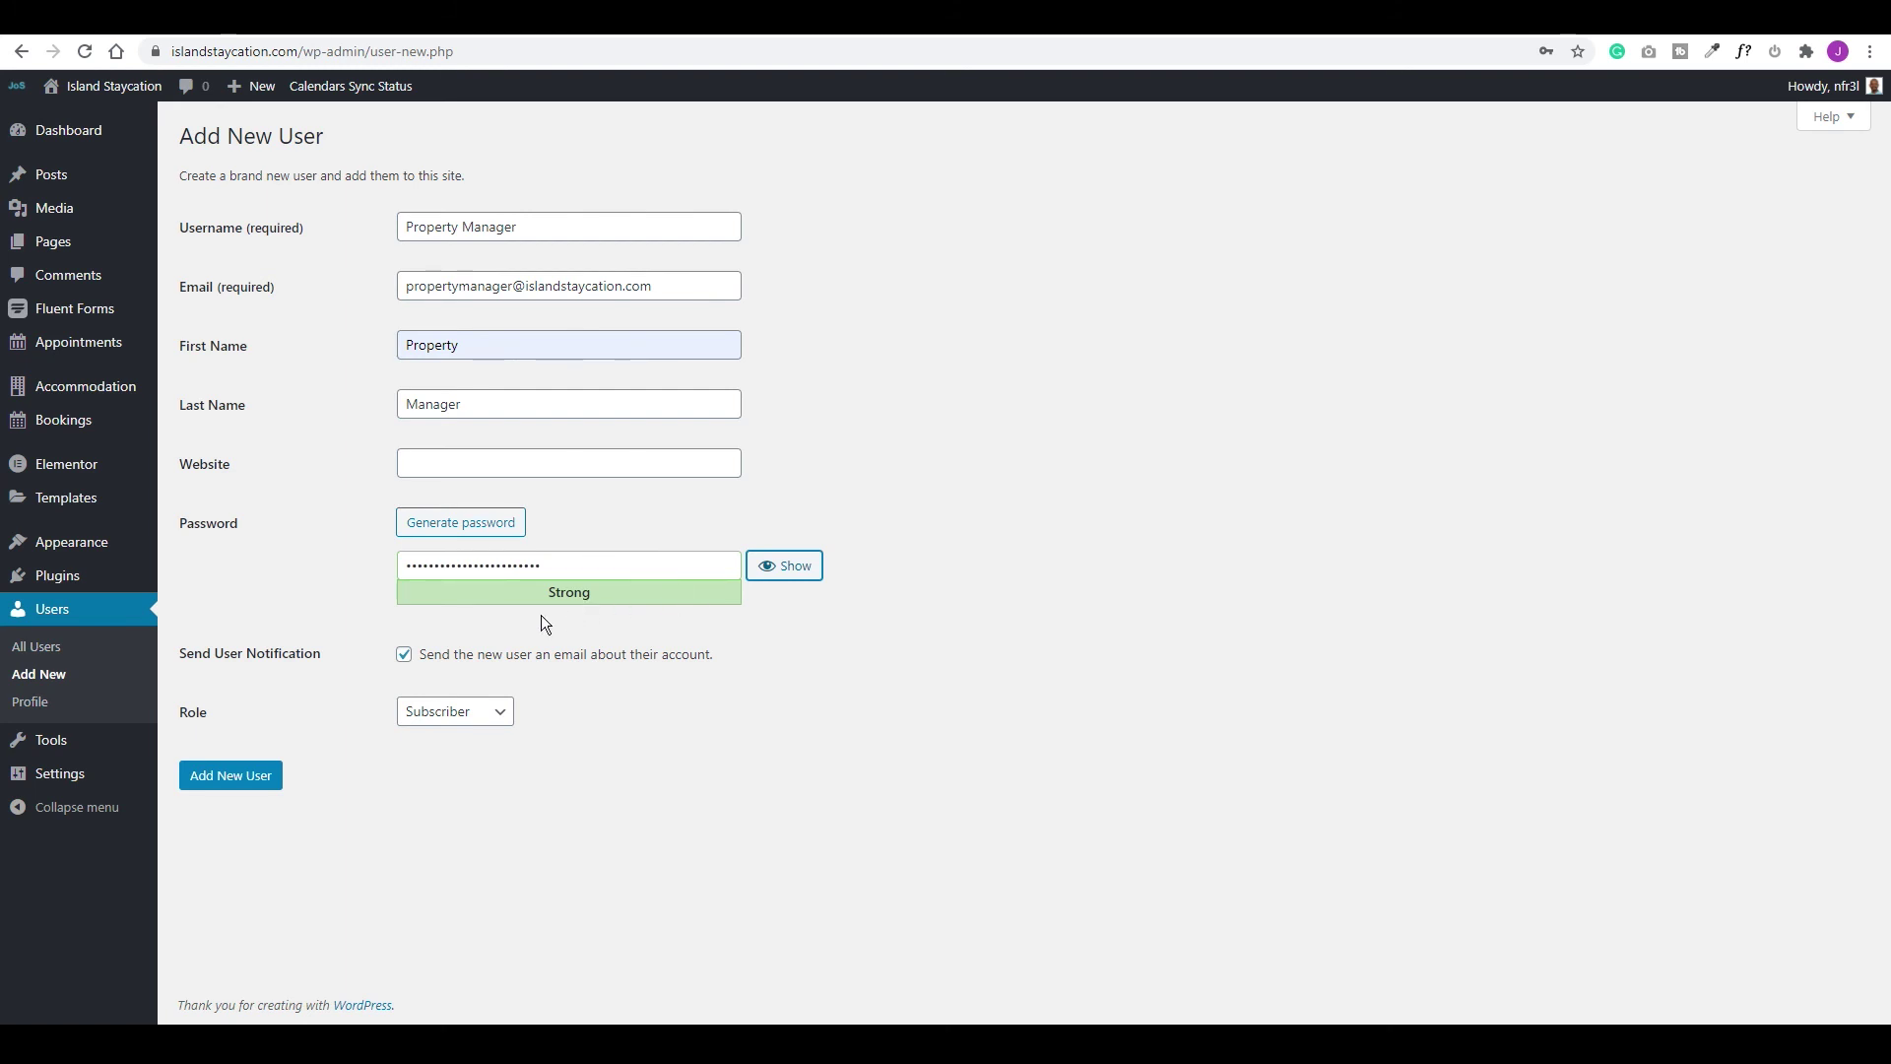
# Turn off the new user's e-mail notification, assign the Administrator role and create the account
pyautogui.click(405, 657)
pyautogui.click(507, 709)
pyautogui.click(455, 818)
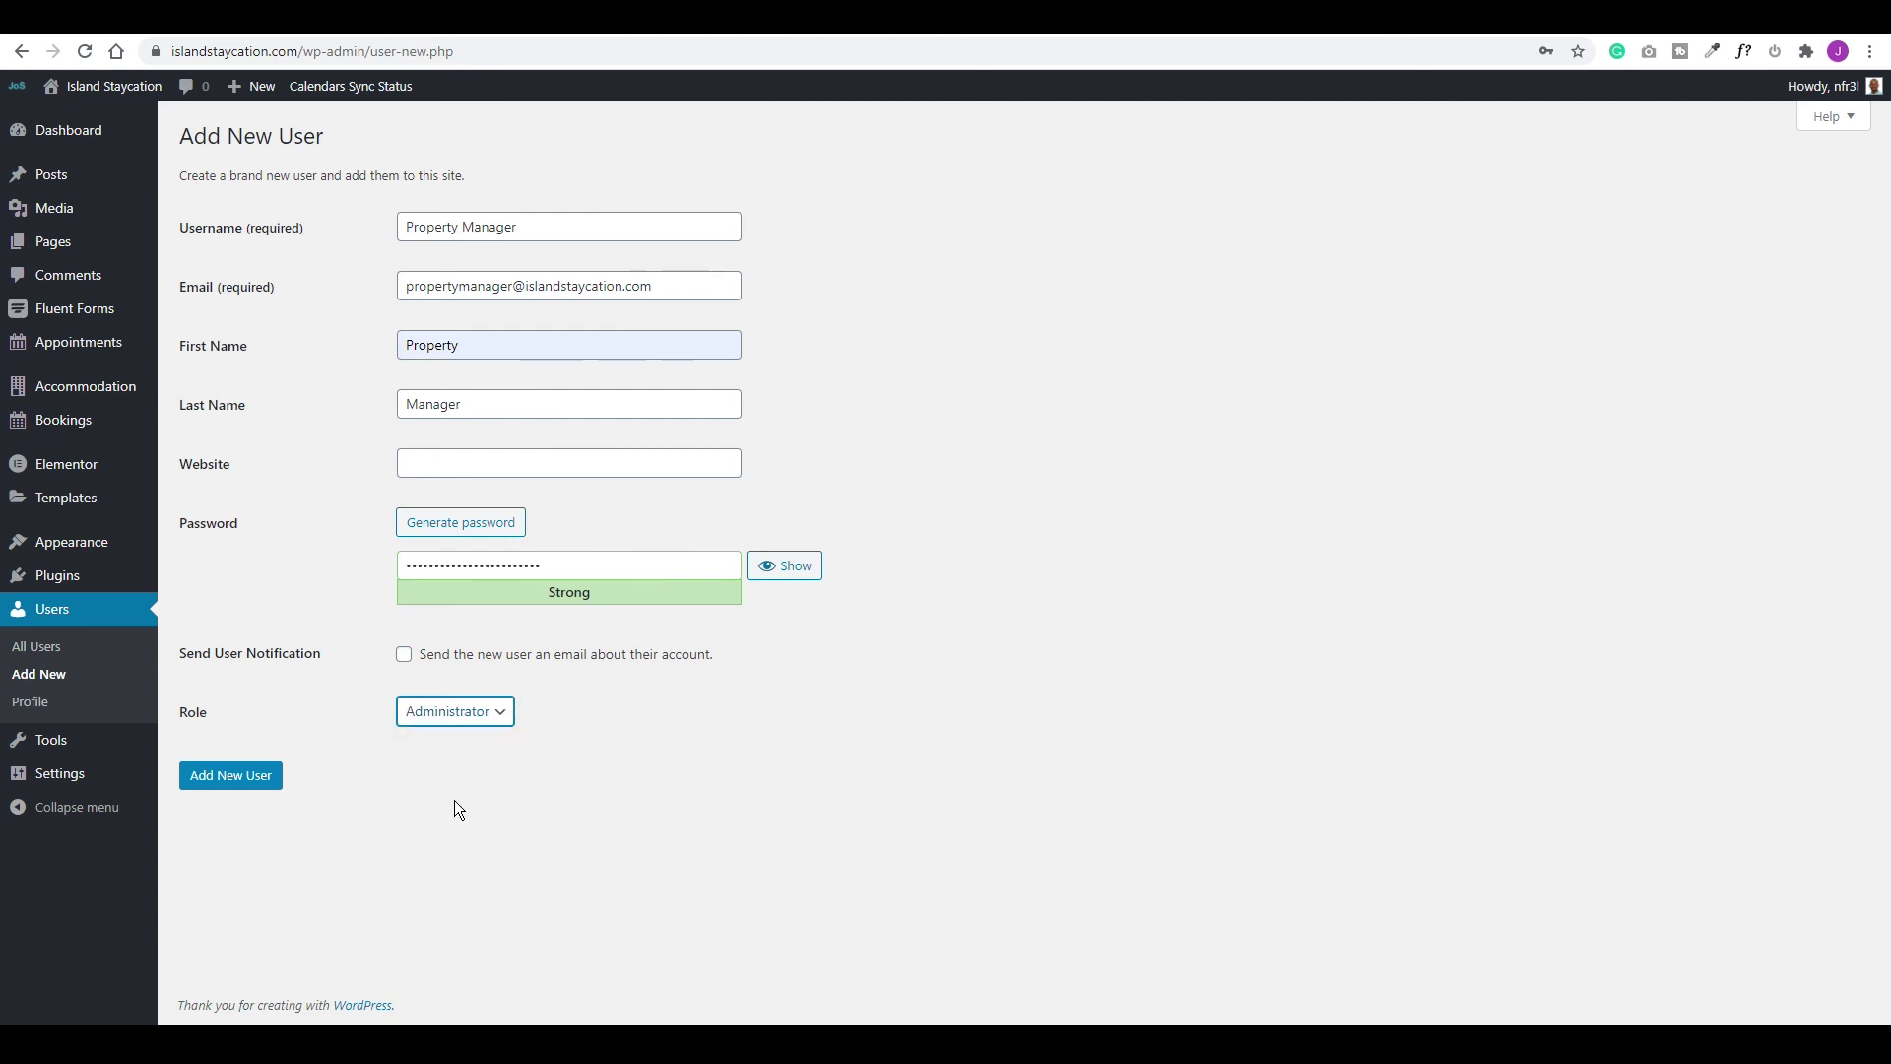
pyautogui.click(243, 785)
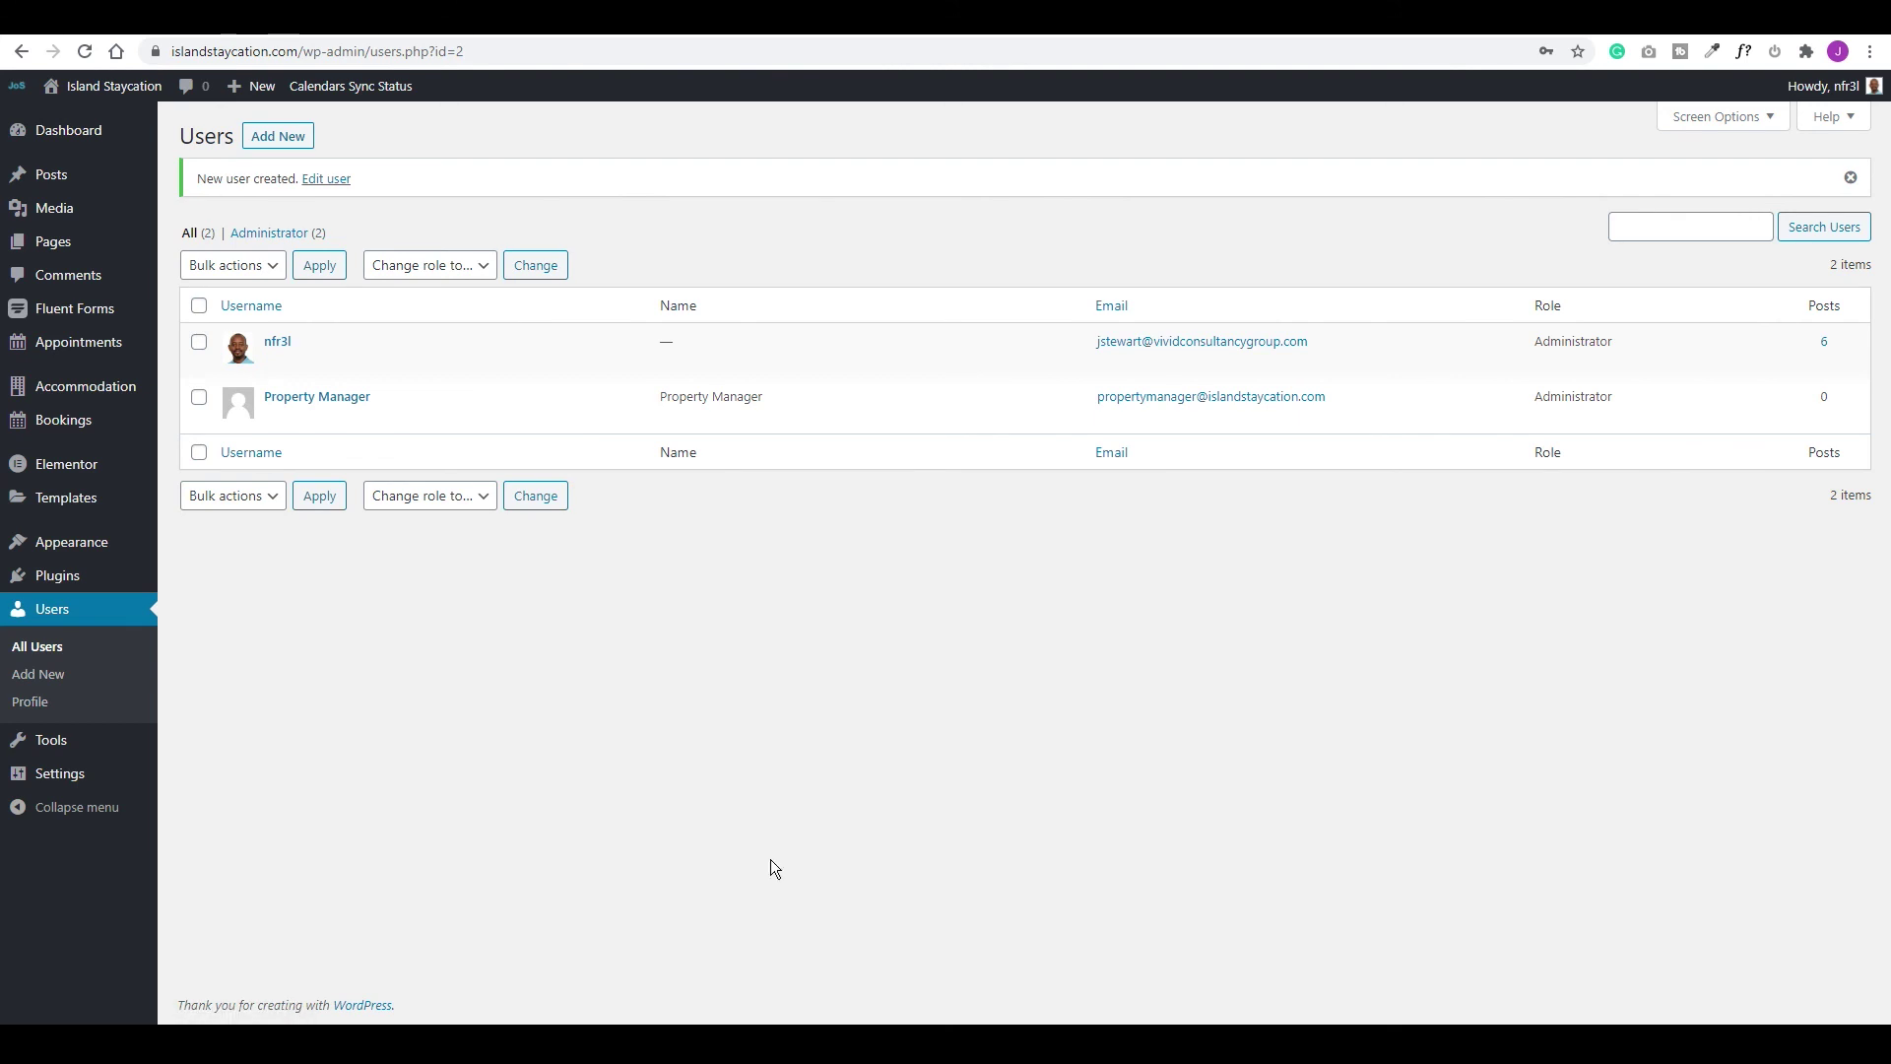
# Search the plugin directory for user switching, then install and activate the User Switching plugin
pyautogui.moveTo(61, 581)
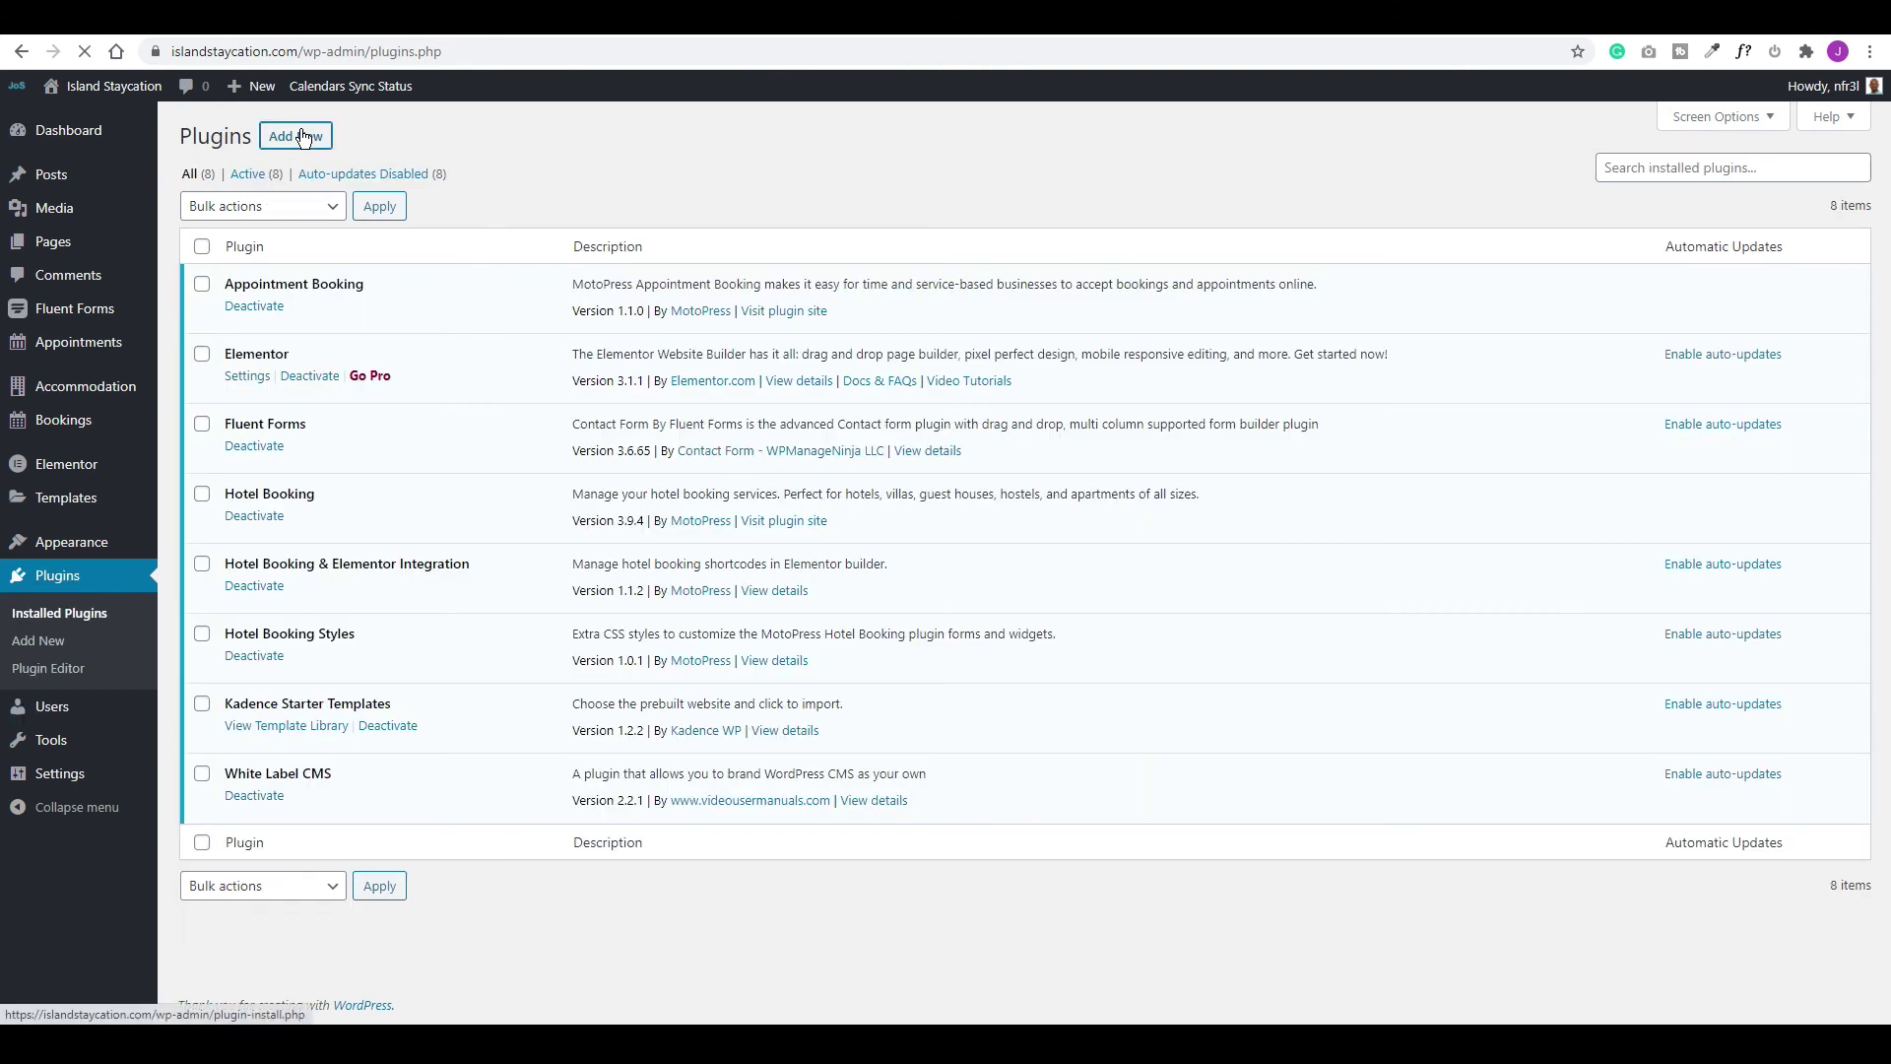
pyautogui.click(303, 138)
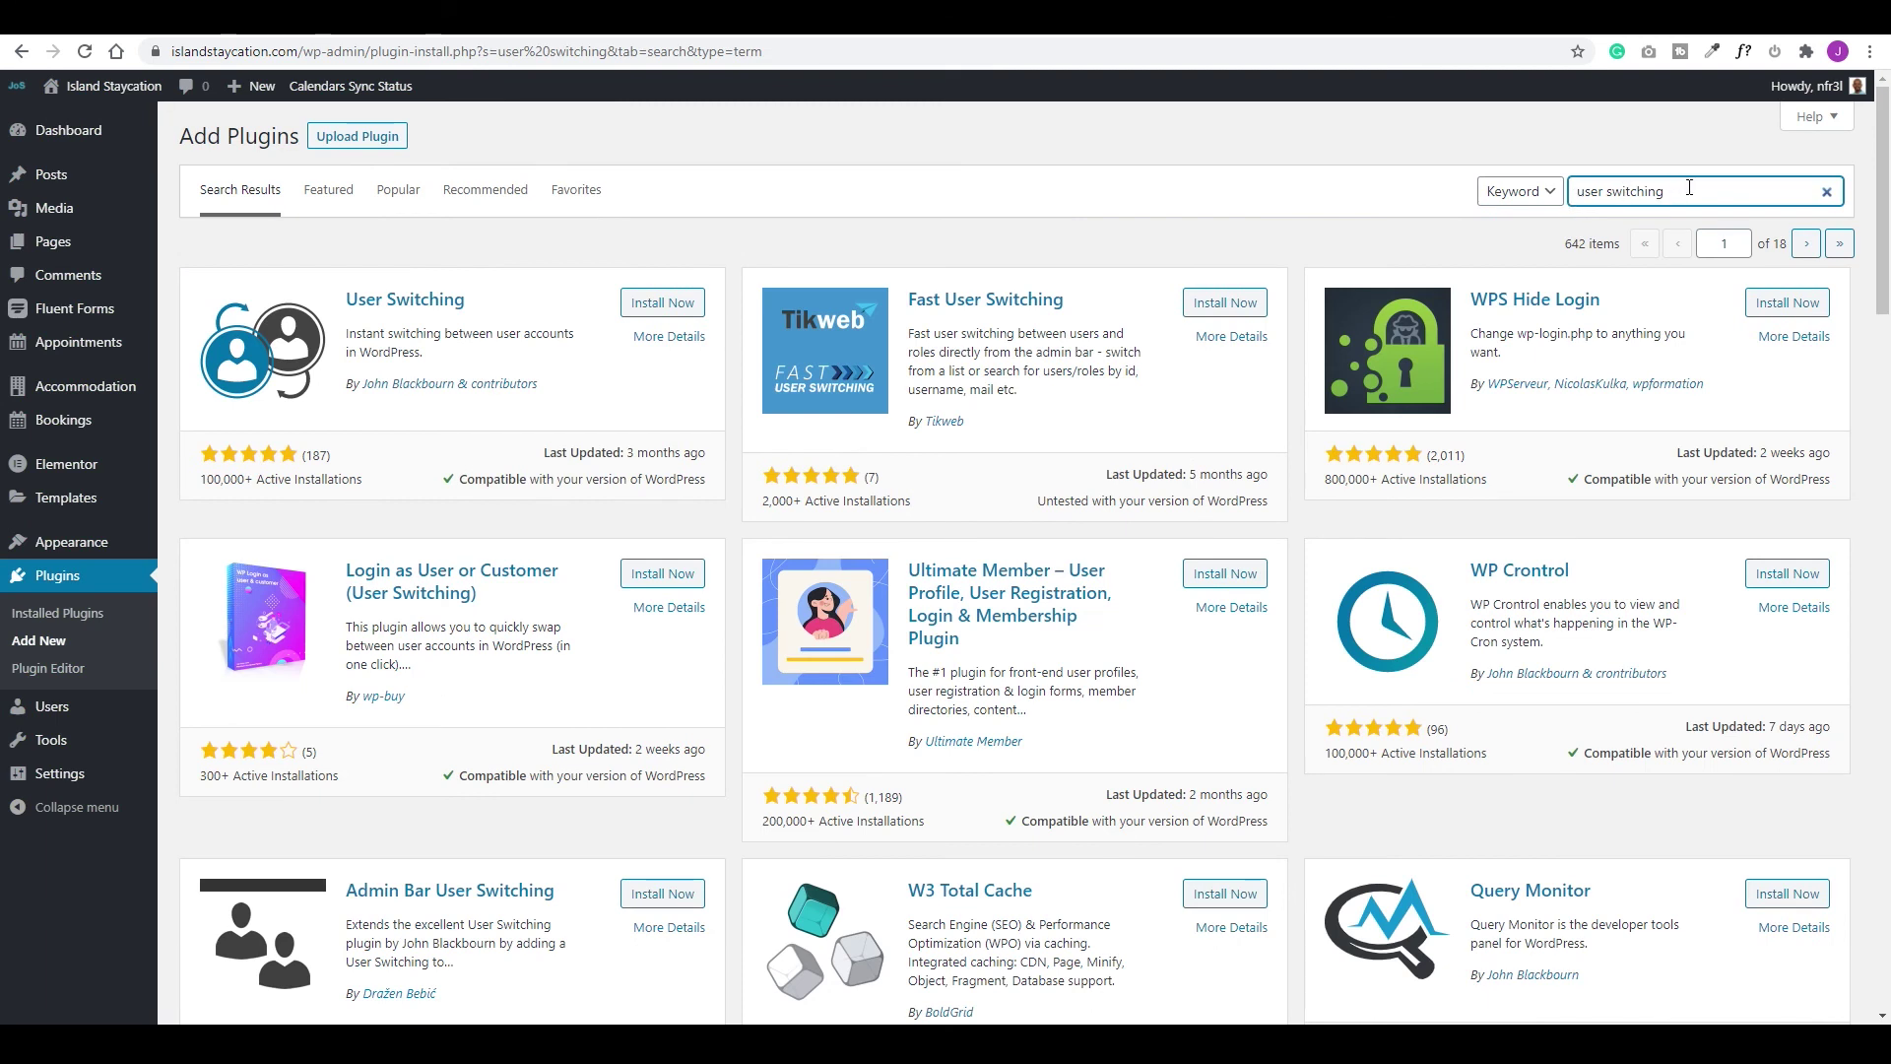
pyautogui.moveTo(1689, 187); pyautogui.dragTo(1580, 190)
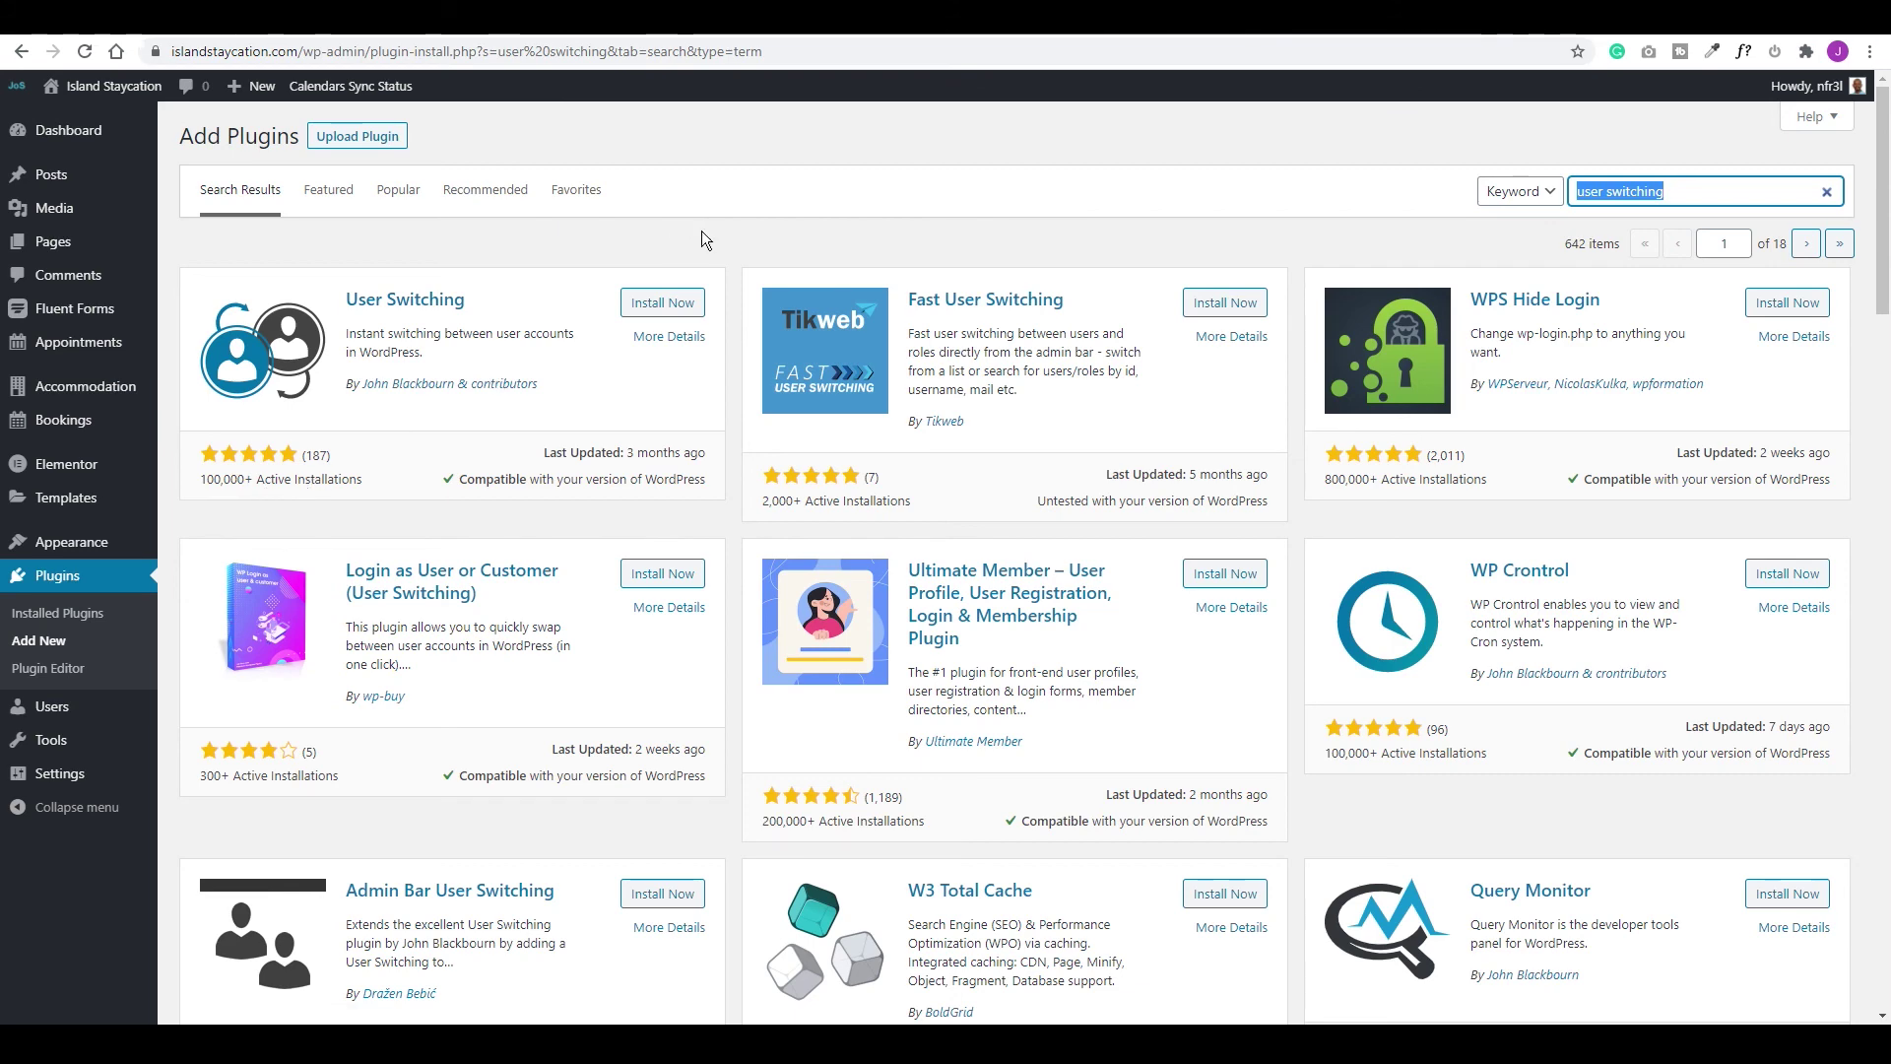
pyautogui.click(665, 305)
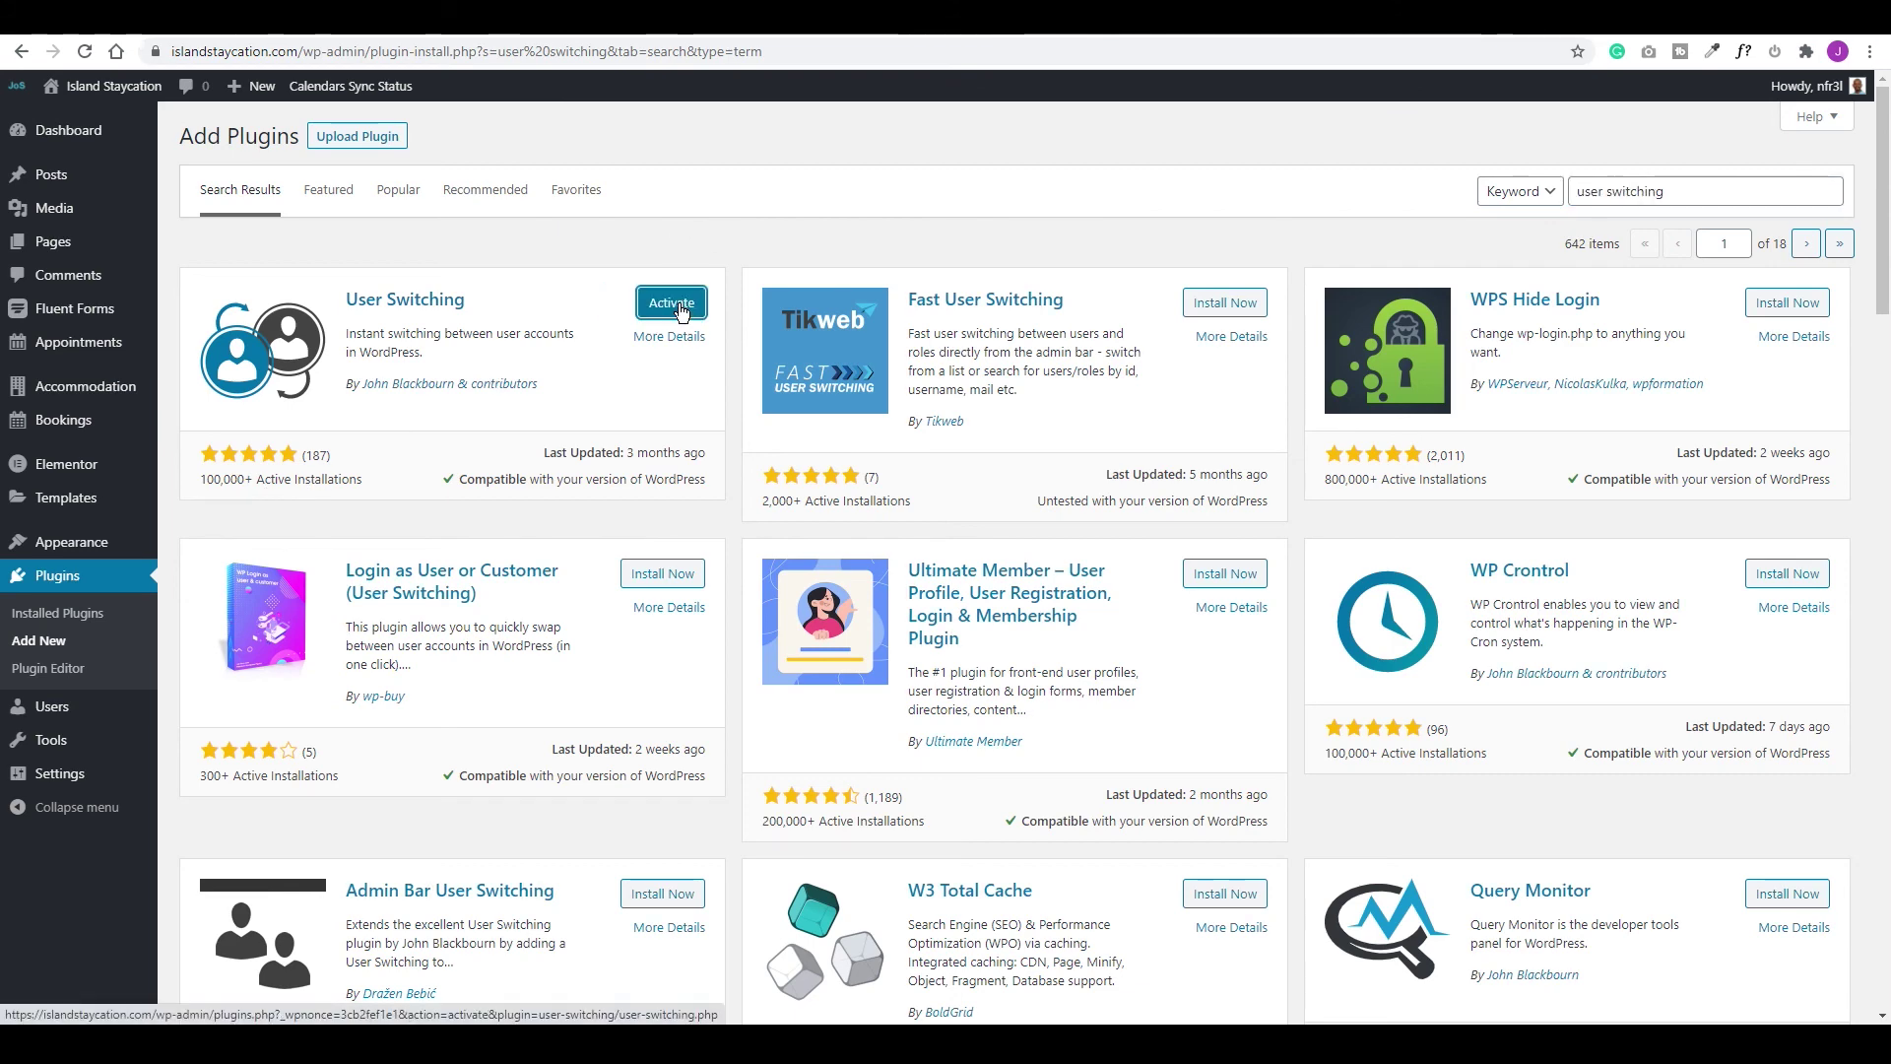
pyautogui.click(678, 305)
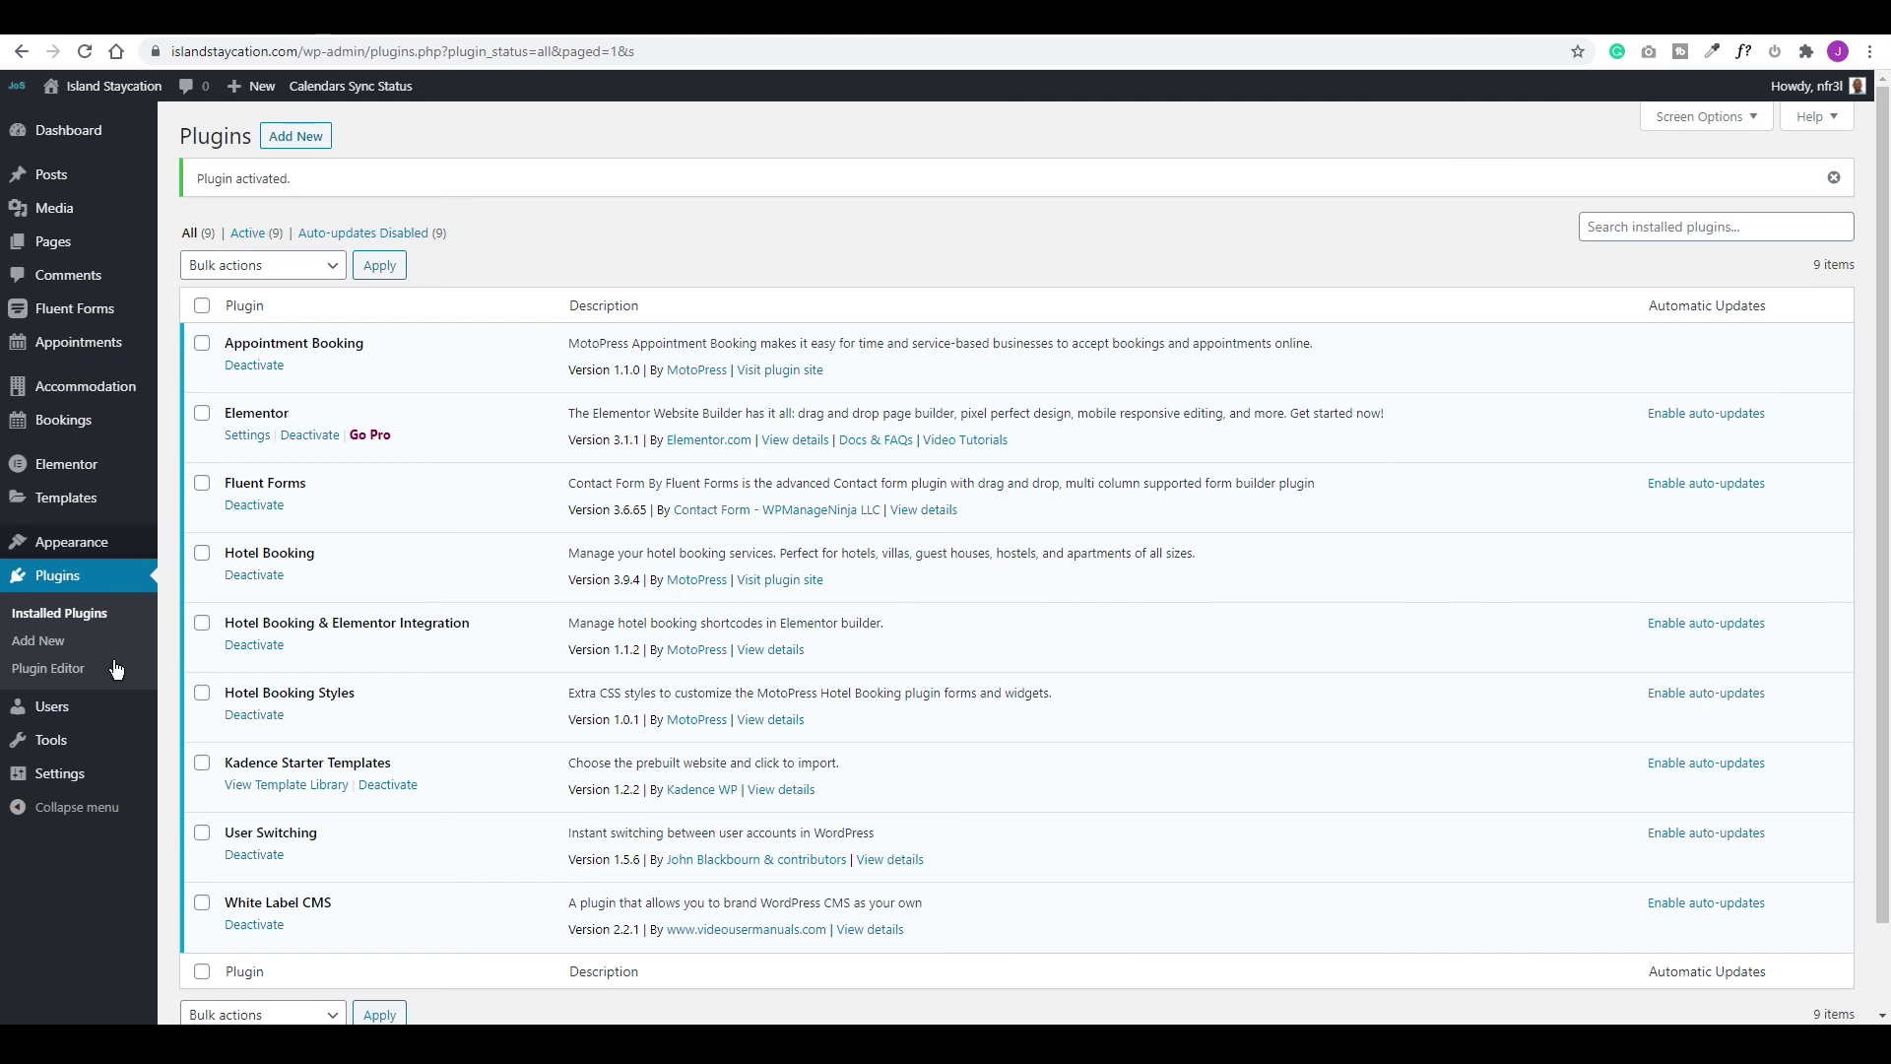
# Switch to the Property Manager account from the users list and review its reduced admin menu
pyautogui.click(46, 708)
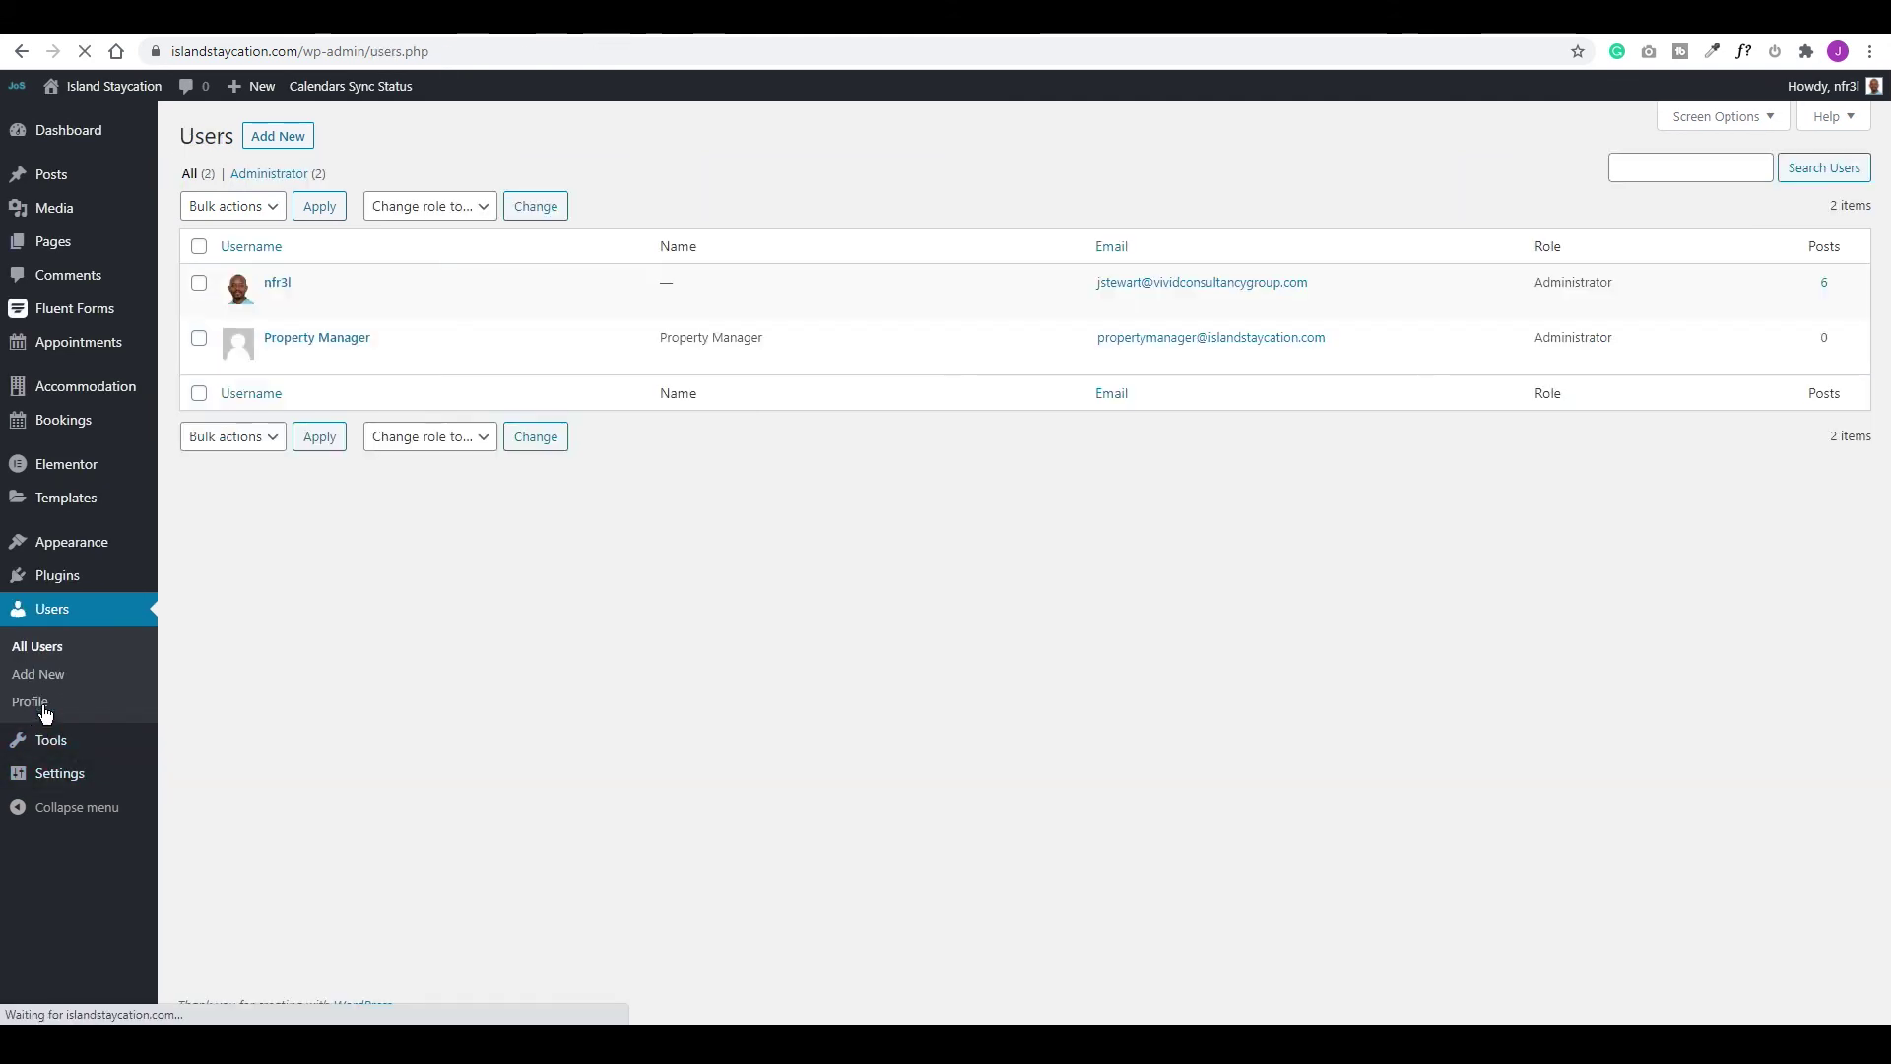
pyautogui.moveTo(301, 353)
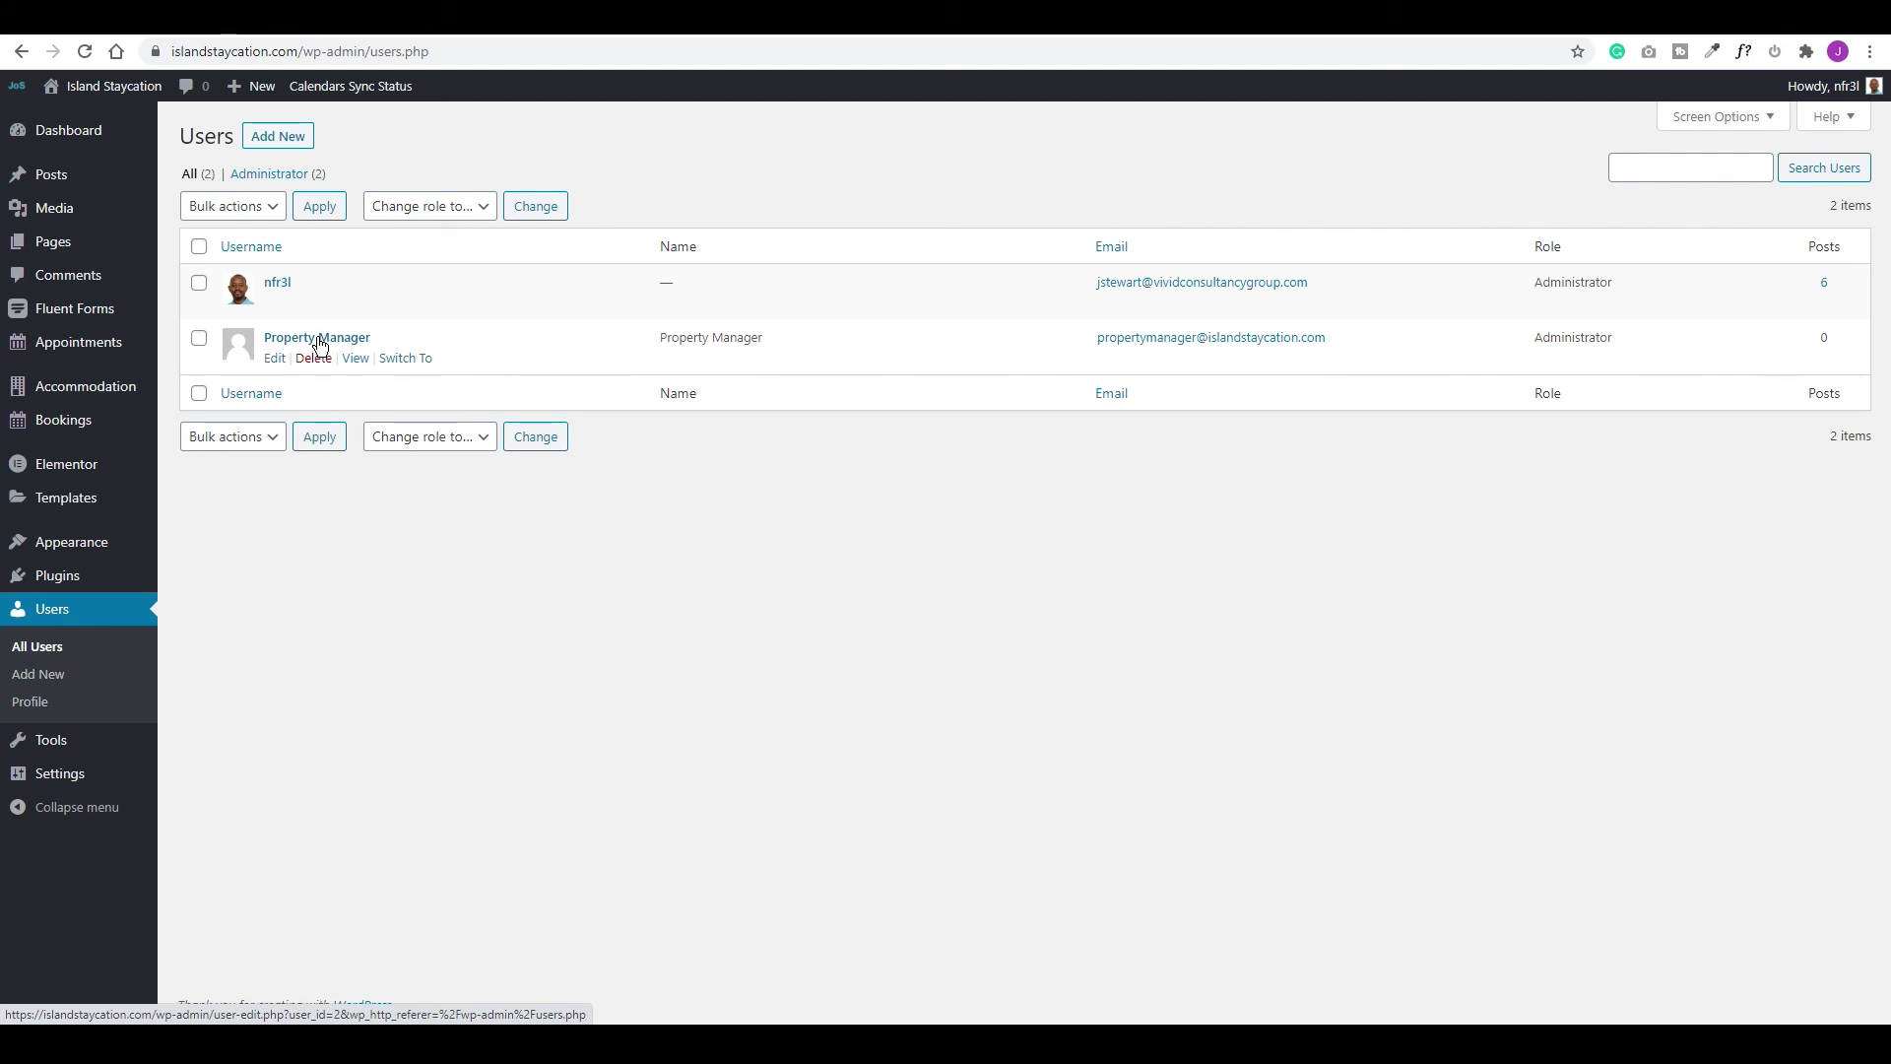
pyautogui.click(405, 360)
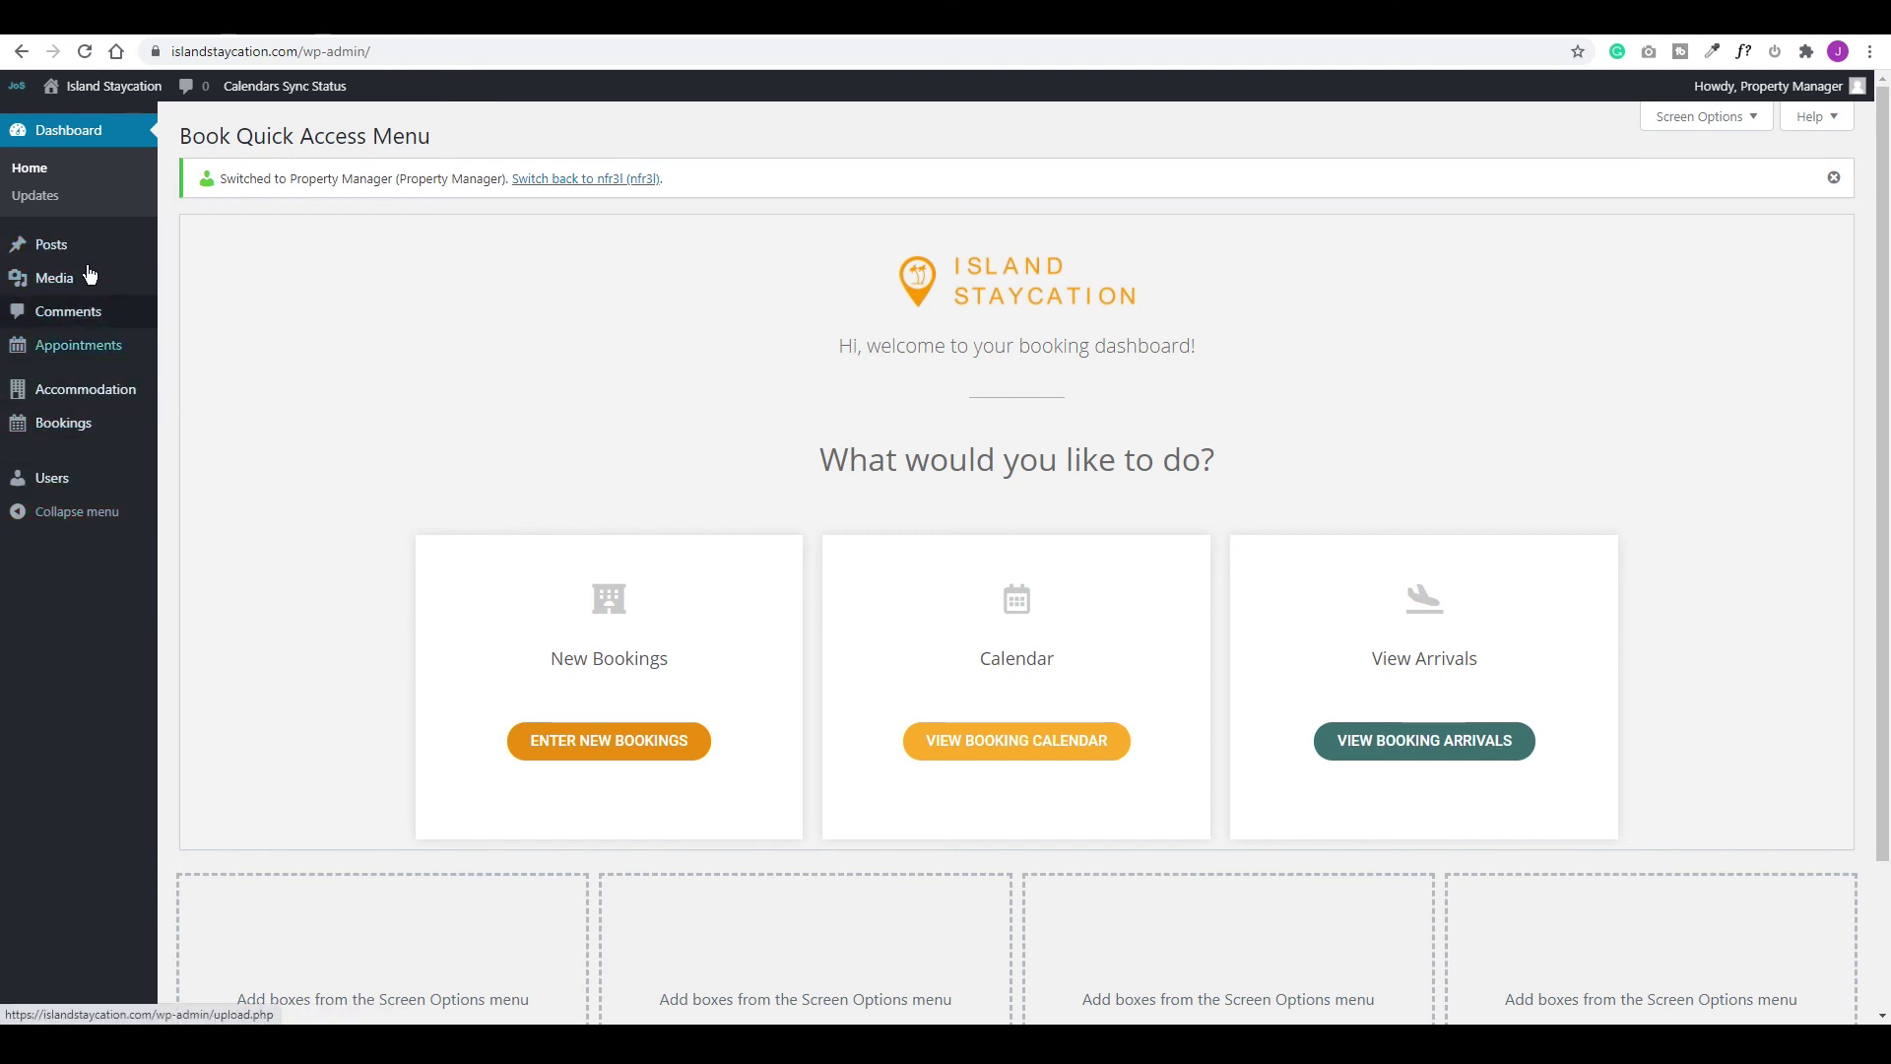
pyautogui.moveTo(87, 260)
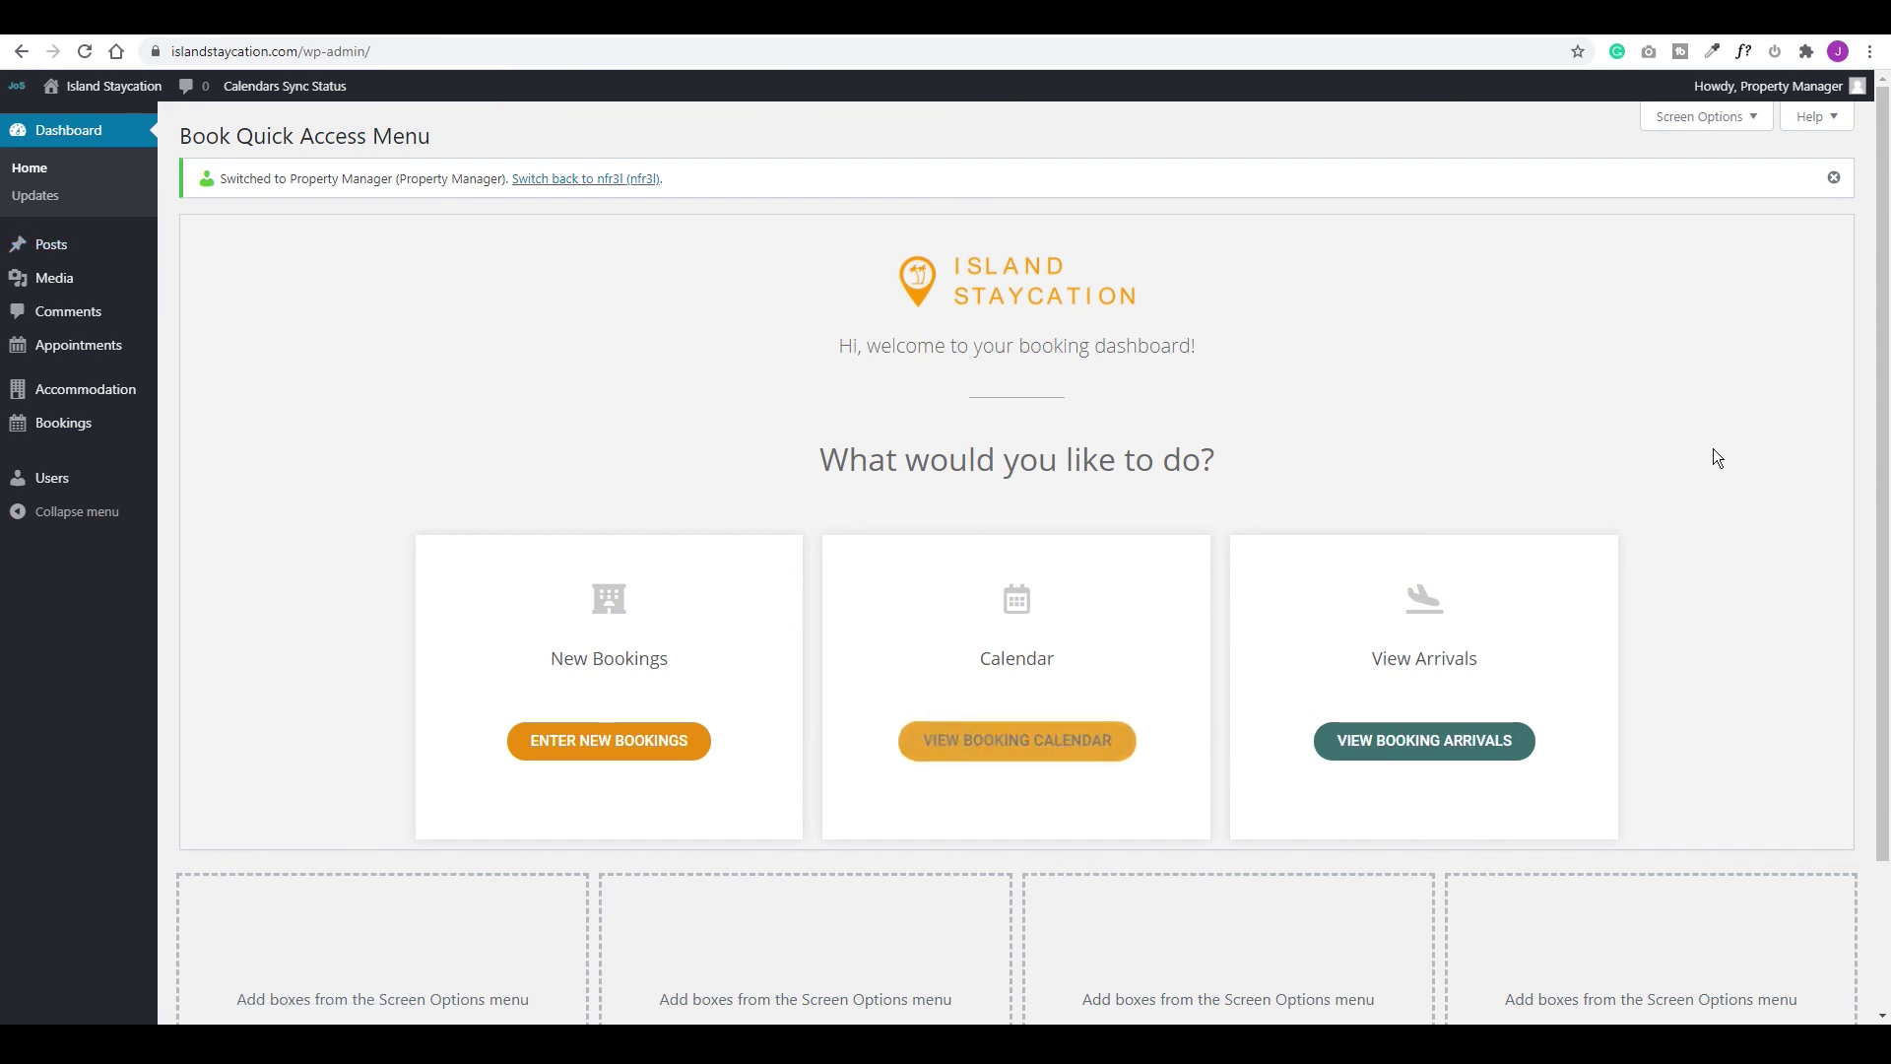
# Log out of the Property Manager account and log back in to the original administrator account with its saved credentials
pyautogui.moveTo(1791, 97)
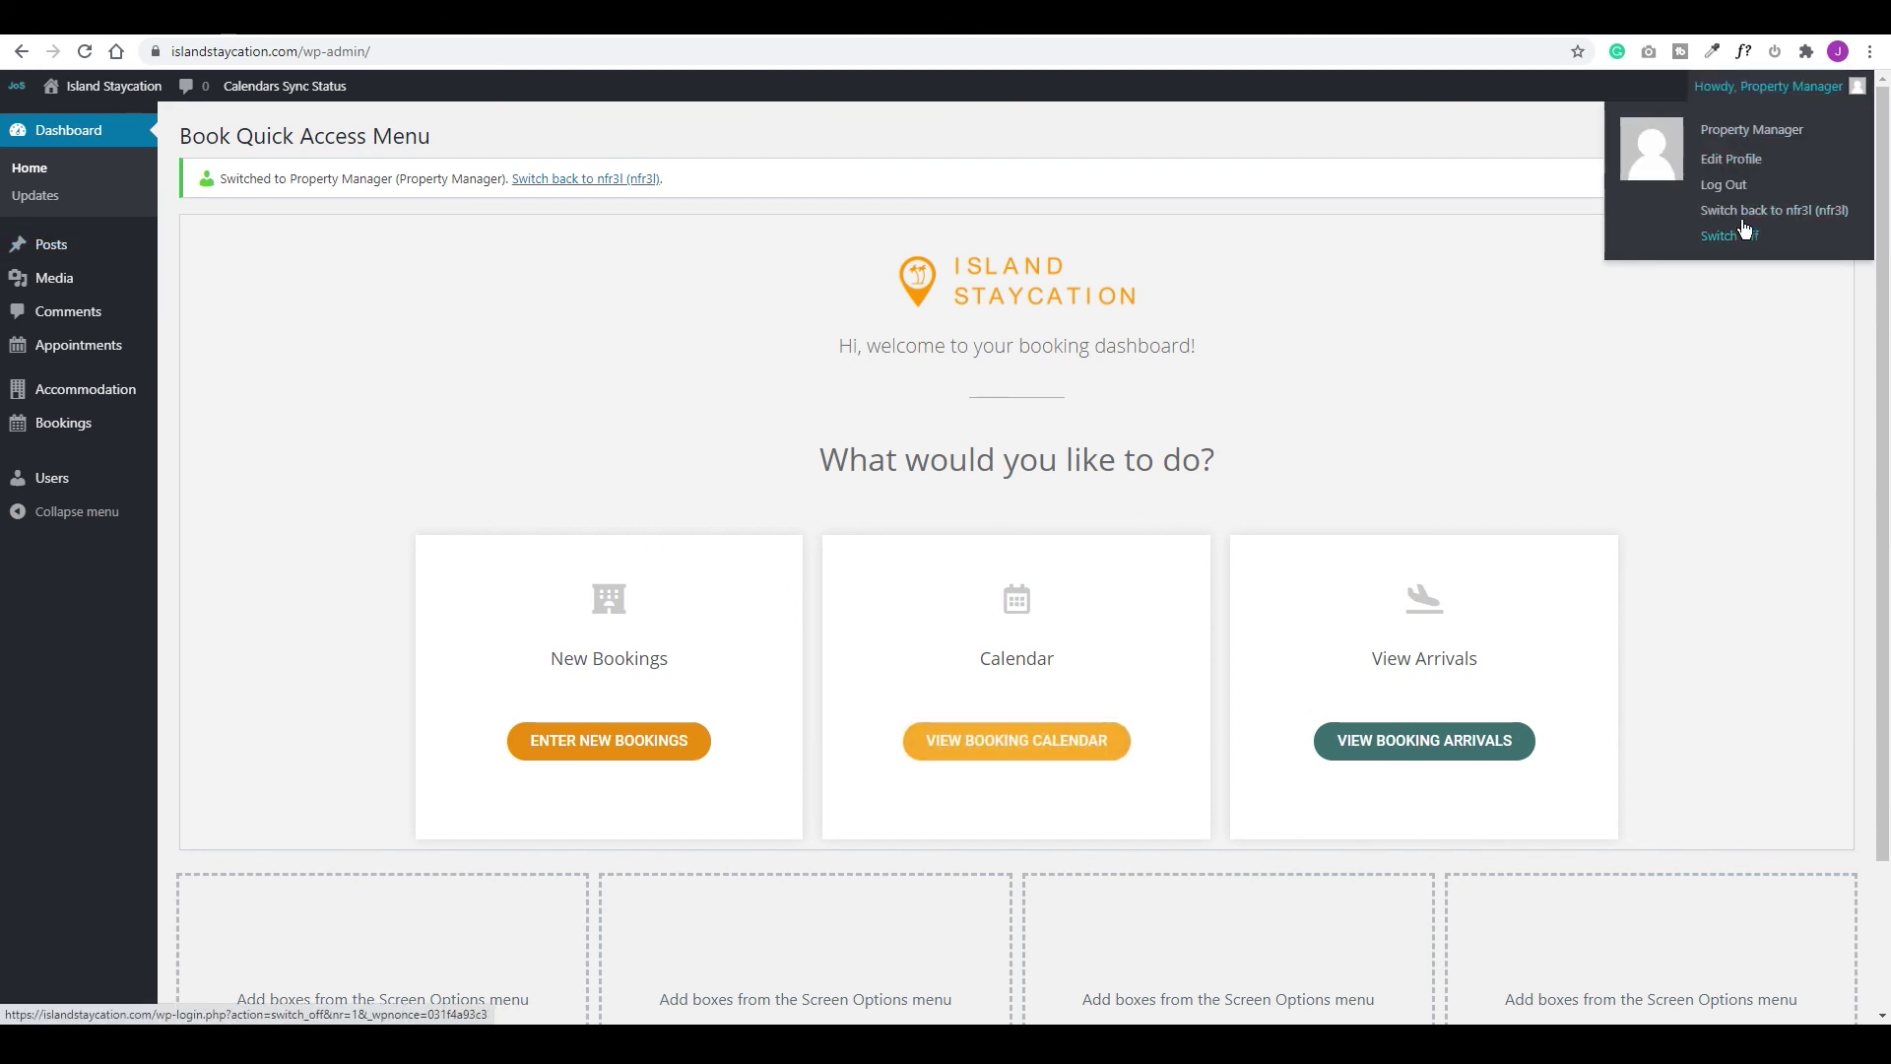
pyautogui.click(1627, 190)
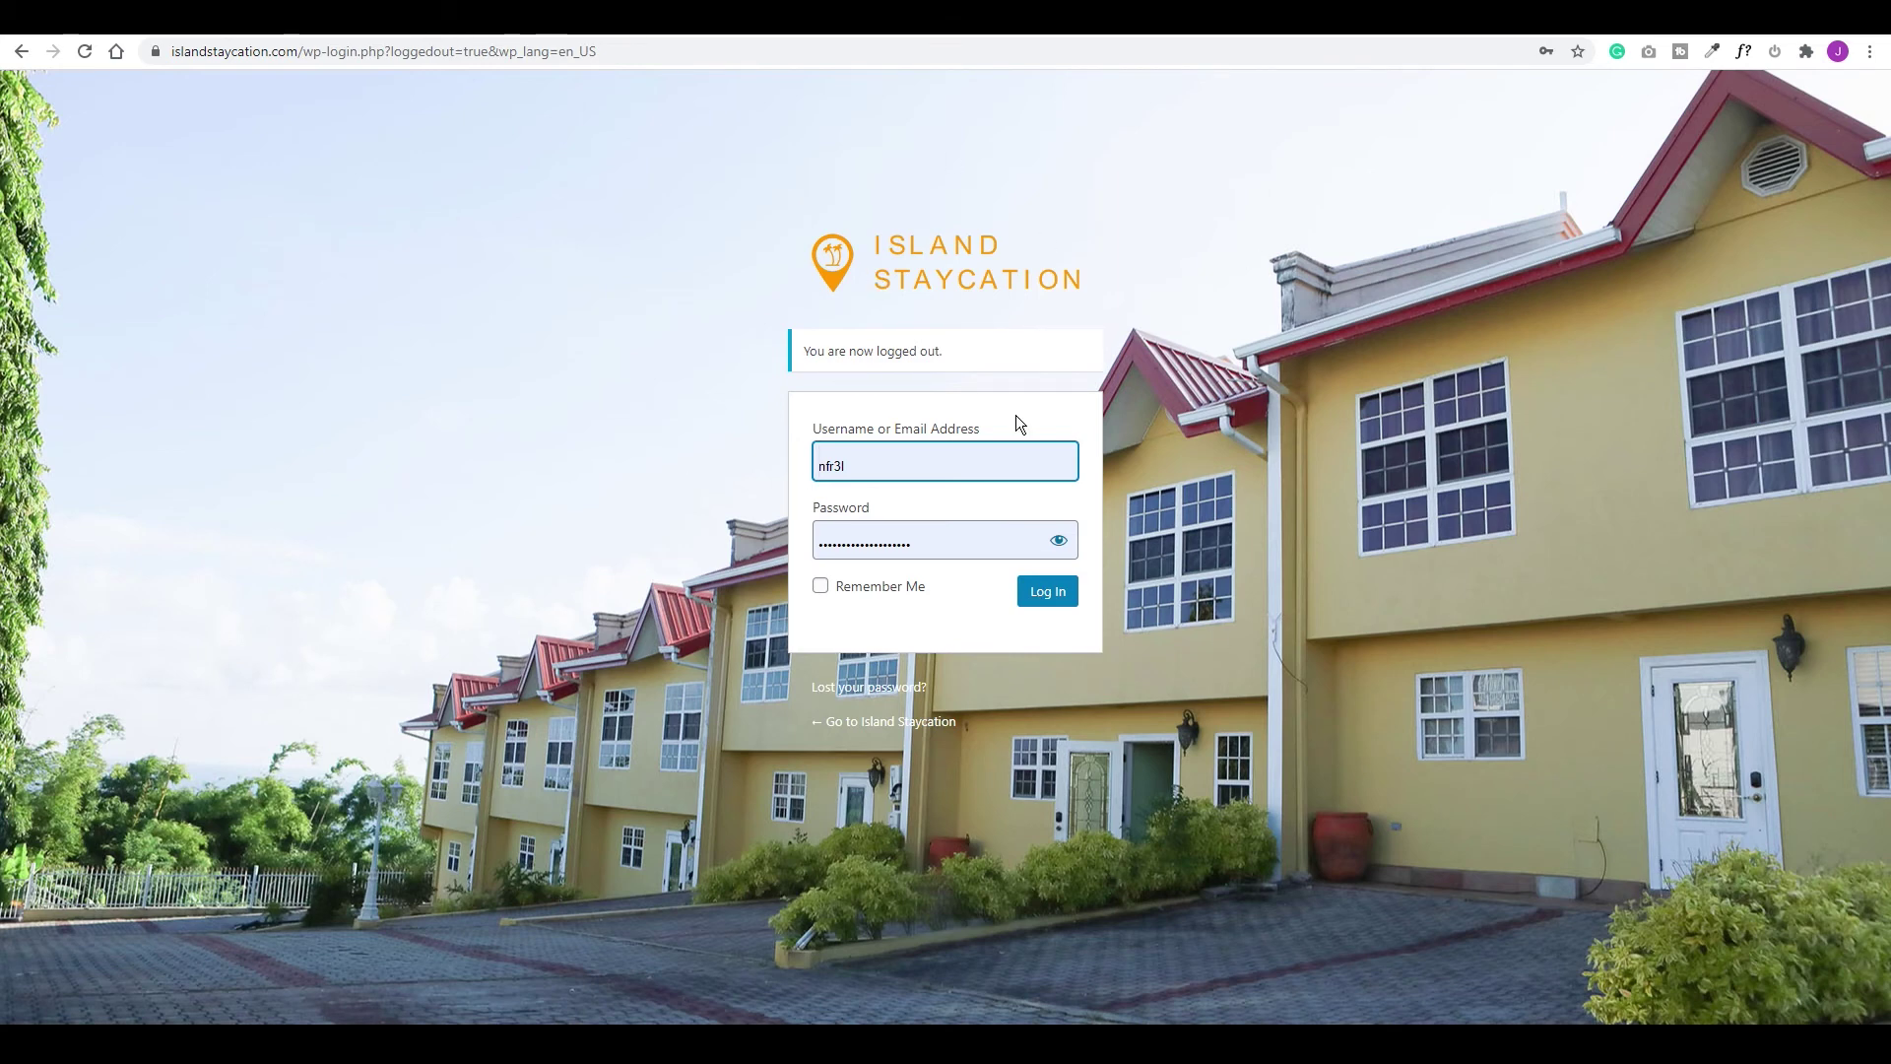
pyautogui.click(1050, 595)
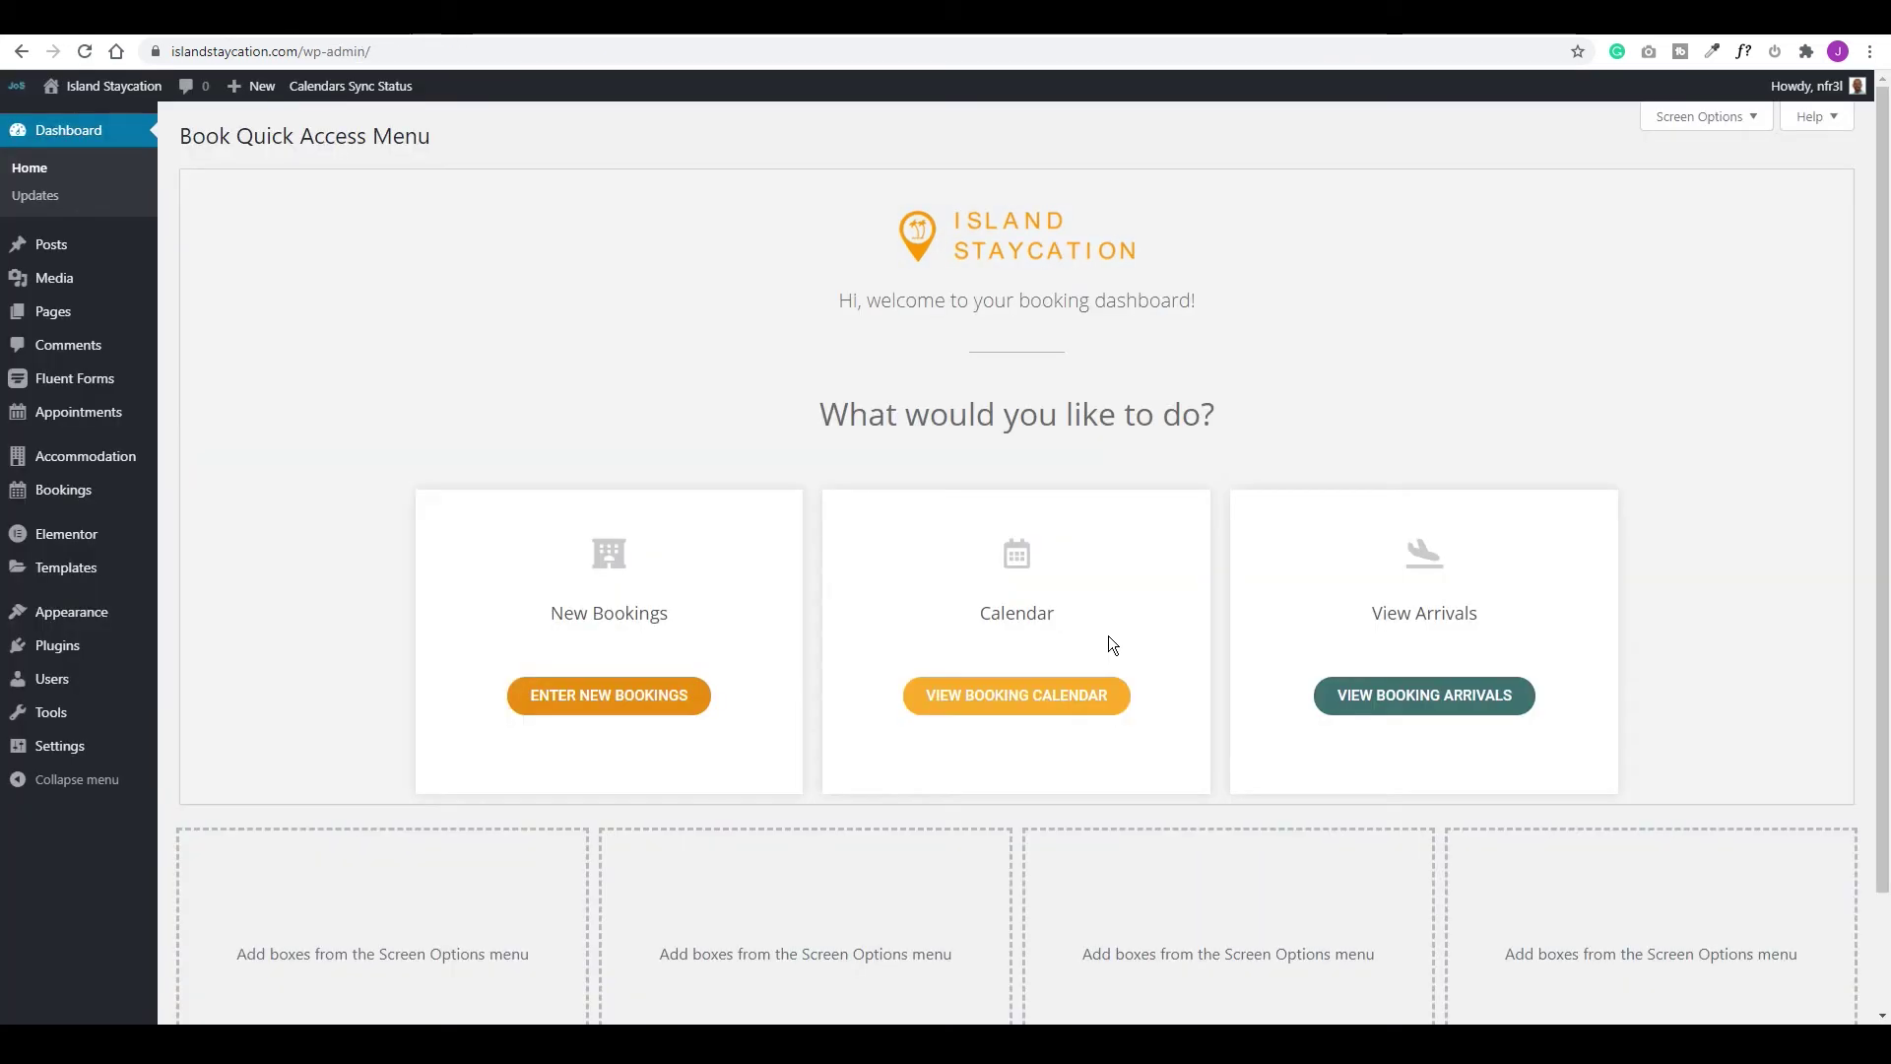